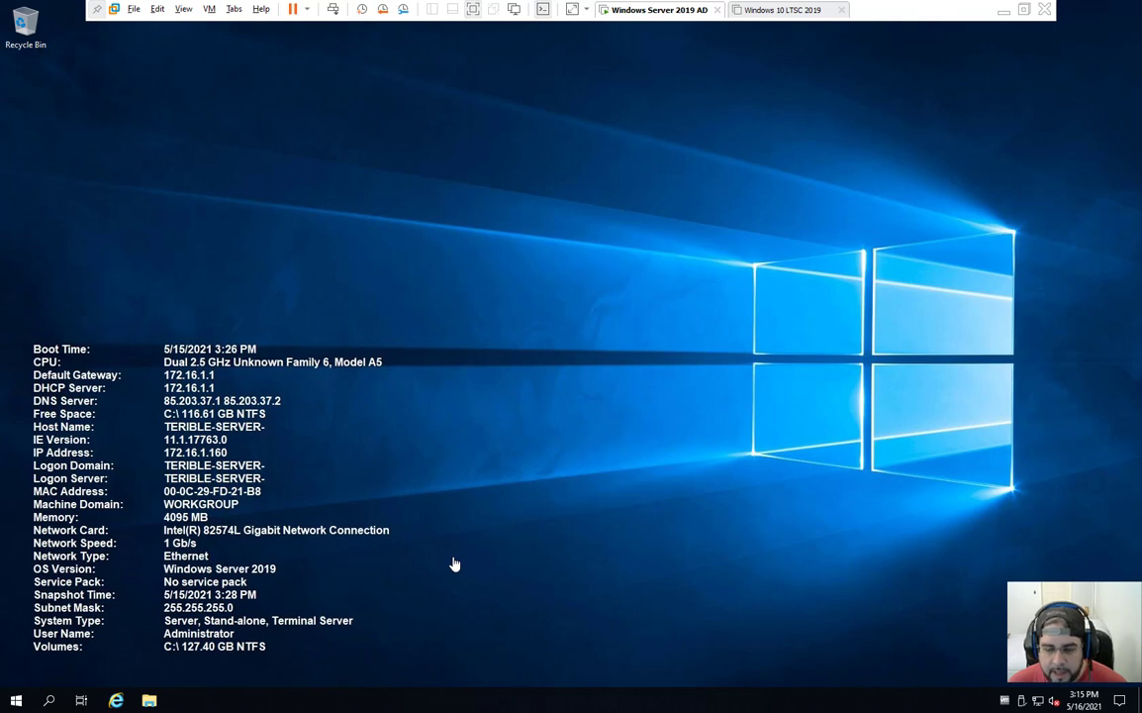
# Step: Launch Server Manager, dismiss the Admin Center notice, and show the Local Server properties for TERIBLE-SERVER-NAME
pyautogui.click(22, 698)
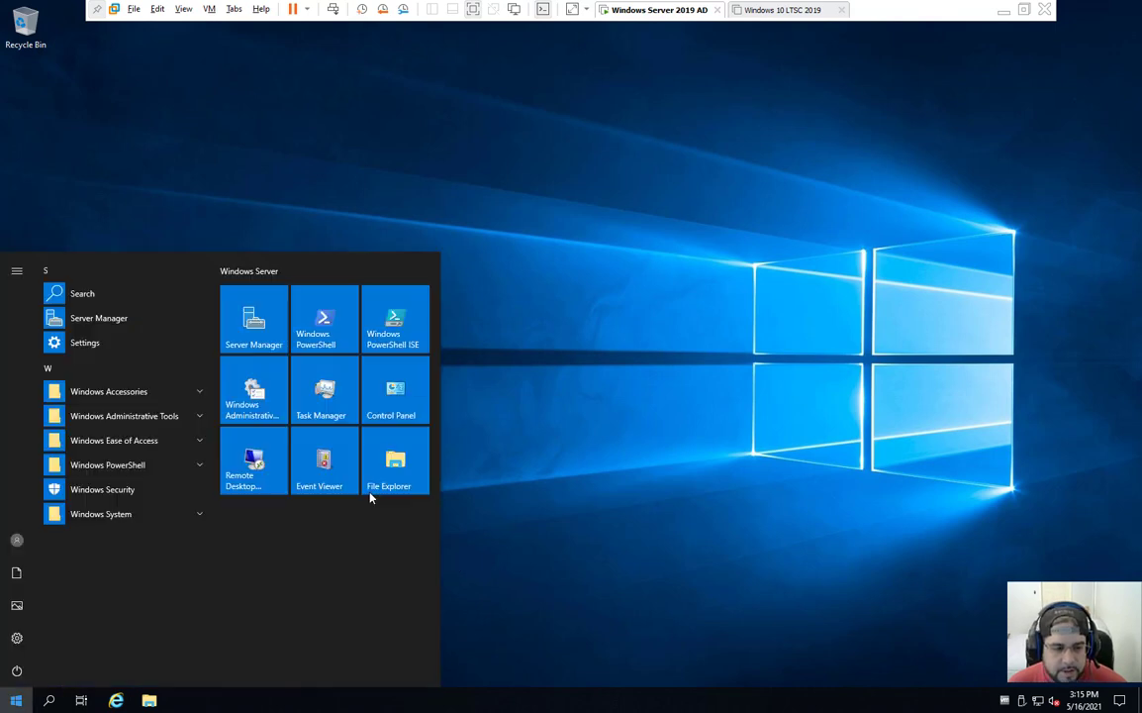
pyautogui.click(264, 321)
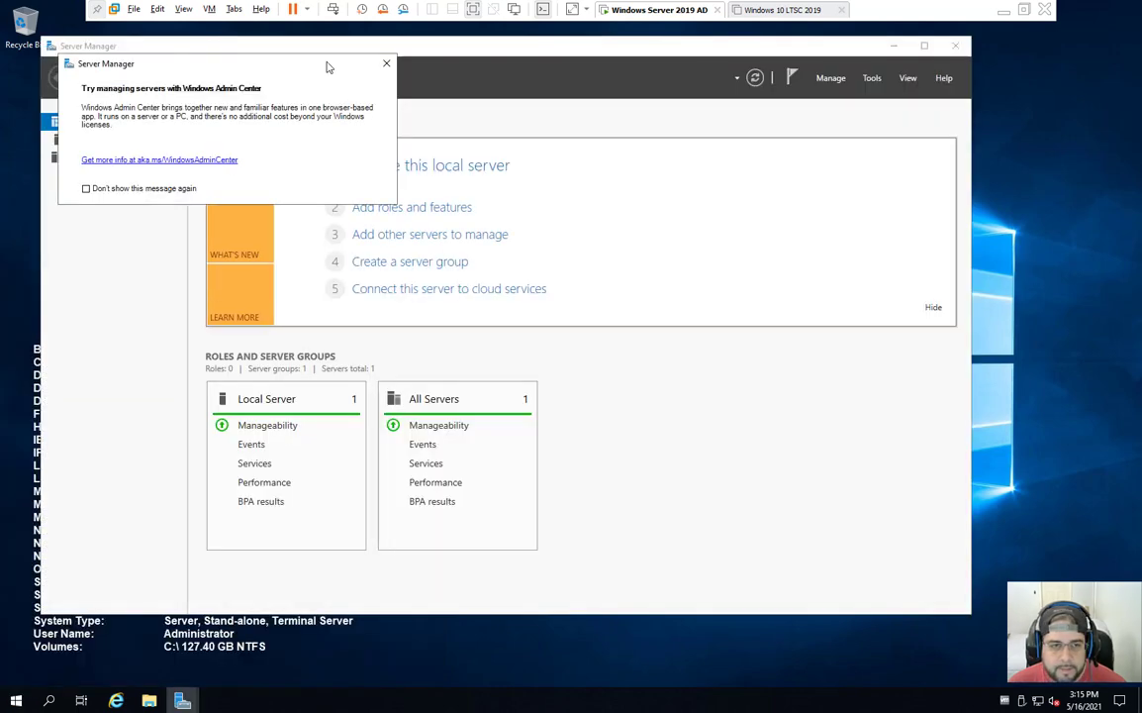
pyautogui.click(386, 64)
pyautogui.moveTo(396, 49); pyautogui.dragTo(503, 78)
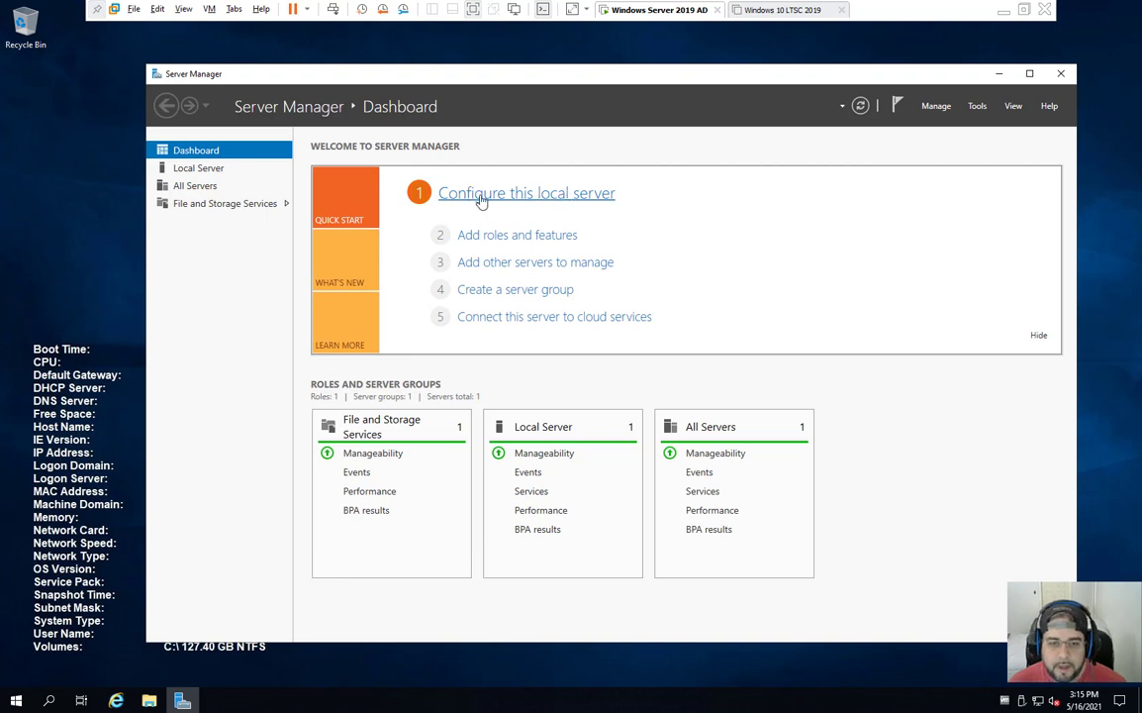
pyautogui.click(495, 199)
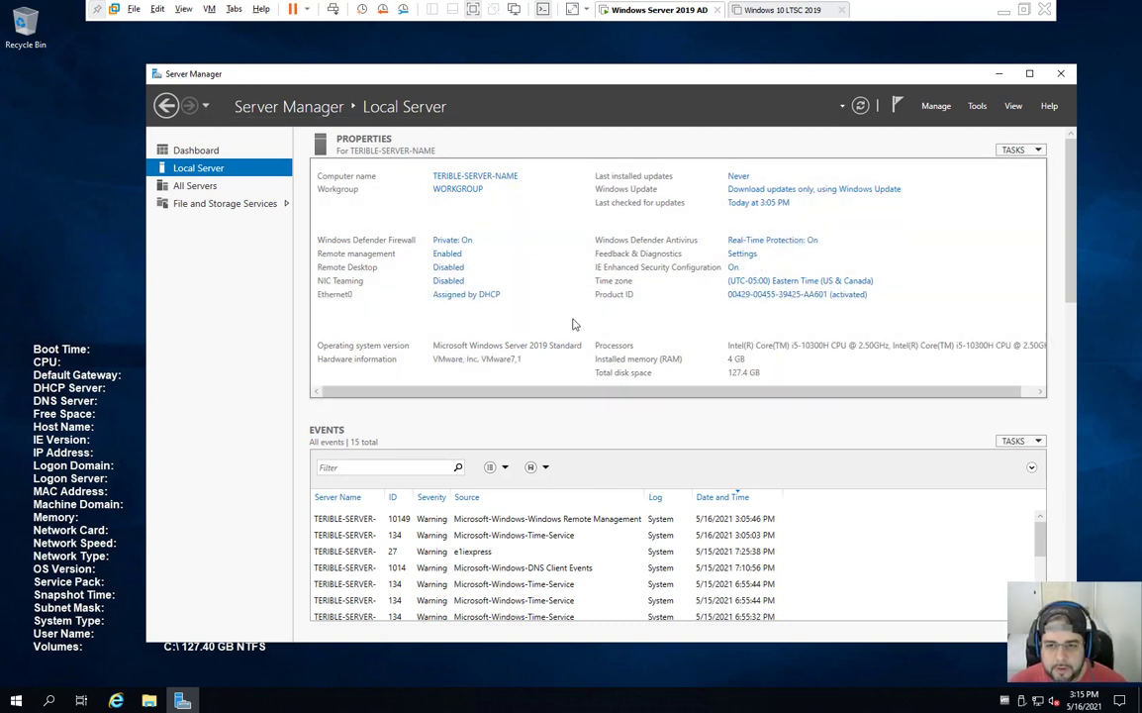
# Step: Replace the computer description SVR_2k19 with 'Domain Controller 1'
pyautogui.click(471, 182)
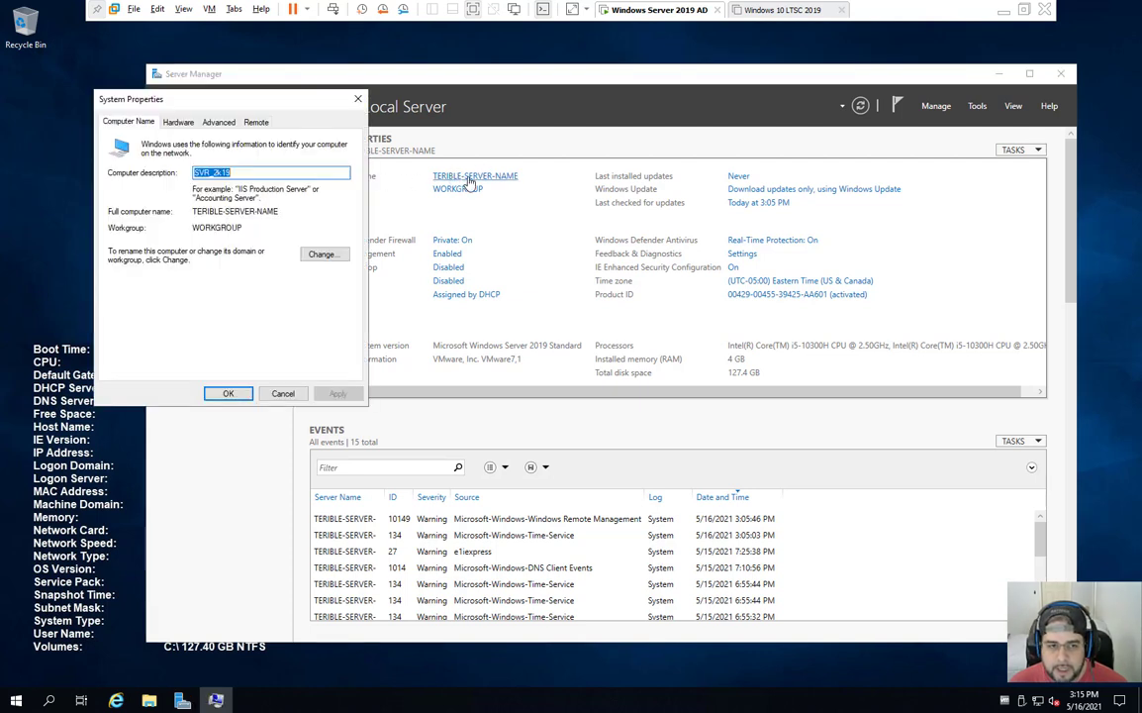
pyautogui.click(265, 174)
pyautogui.moveTo(265, 174); pyautogui.dragTo(175, 185)
pyautogui.click(263, 172)
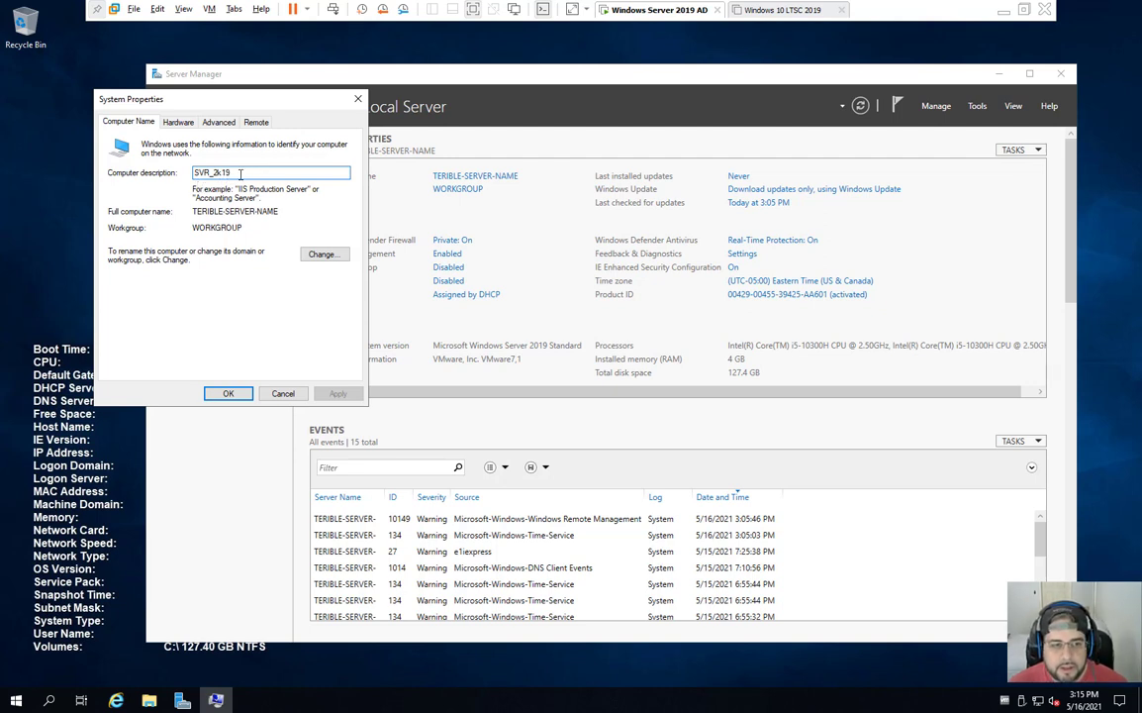
pyautogui.moveTo(241, 173); pyautogui.dragTo(127, 158)
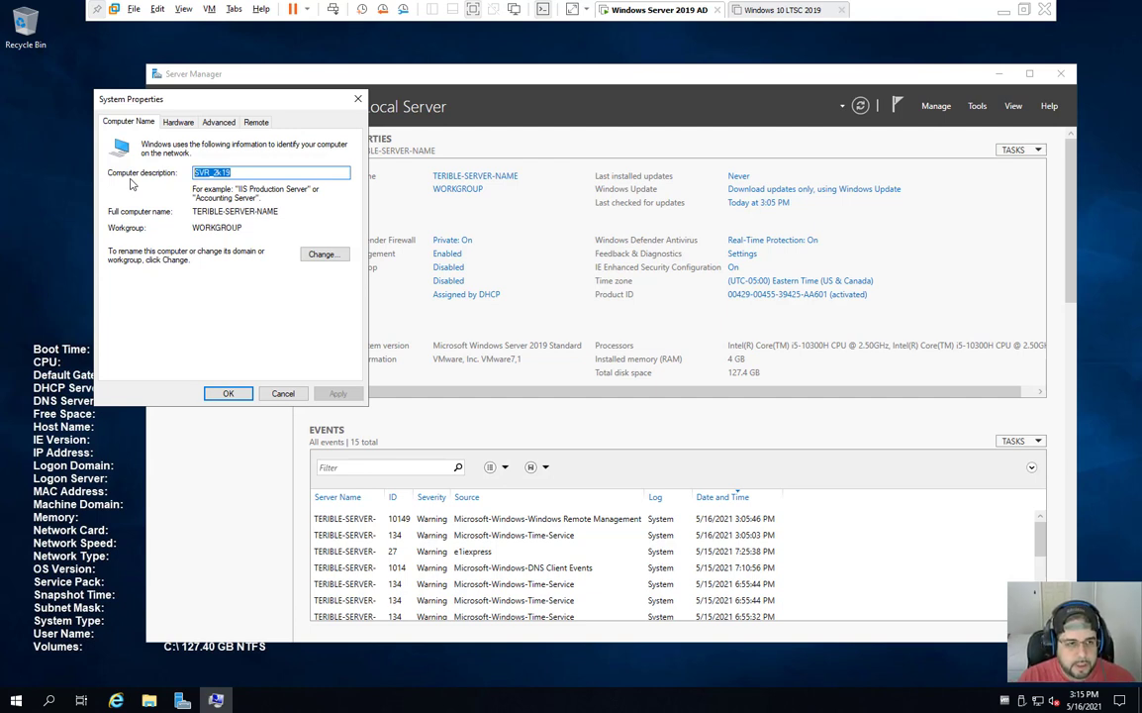
pyautogui.write('Domain Controller 1')
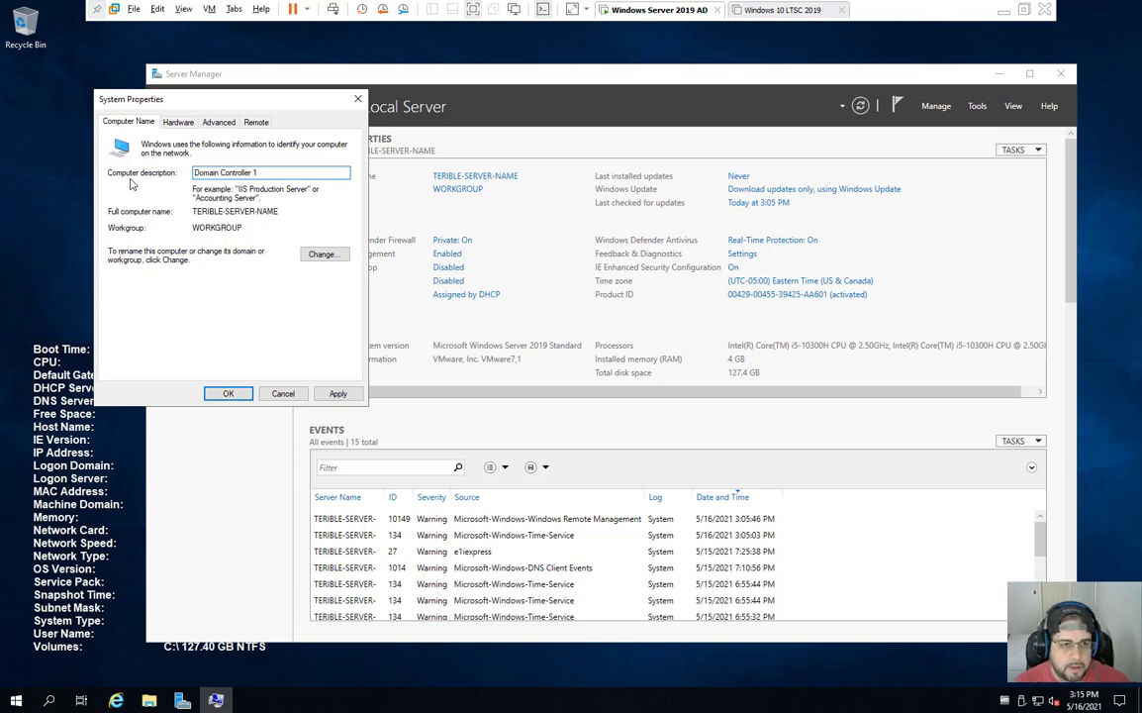
# Step: Rename the computer from TERIBLE-SERVER-NAME to WIN2K19-DC01 and choose Restart Later
pyautogui.click(315, 253)
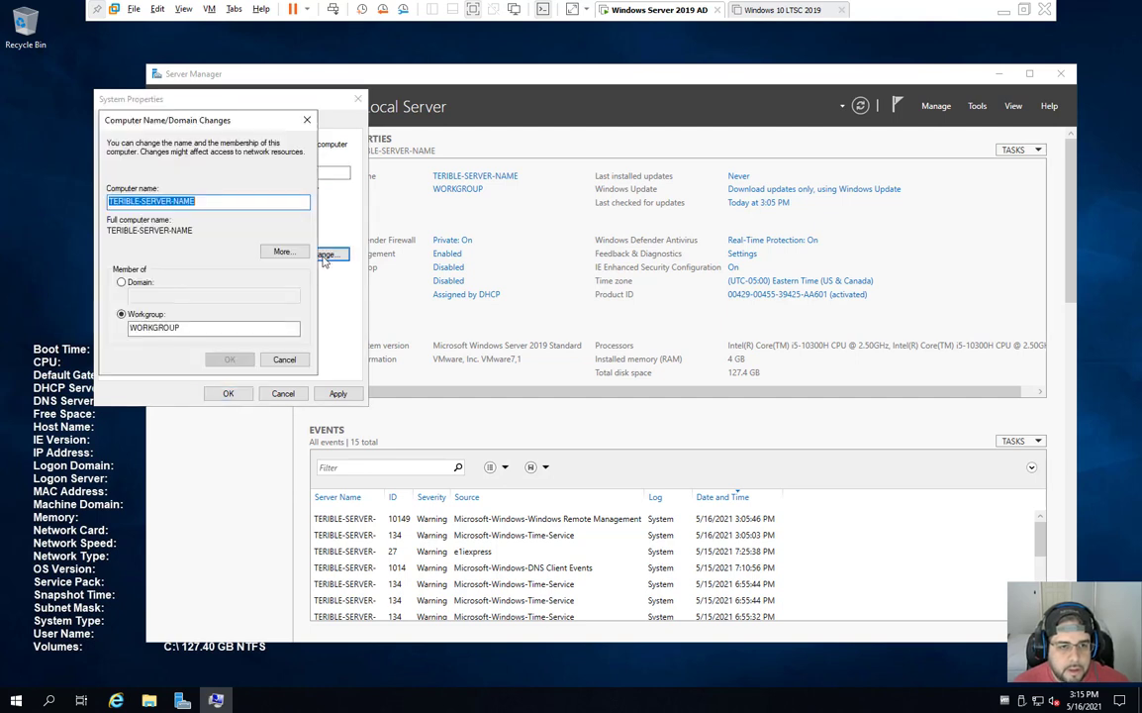
pyautogui.click(218, 201)
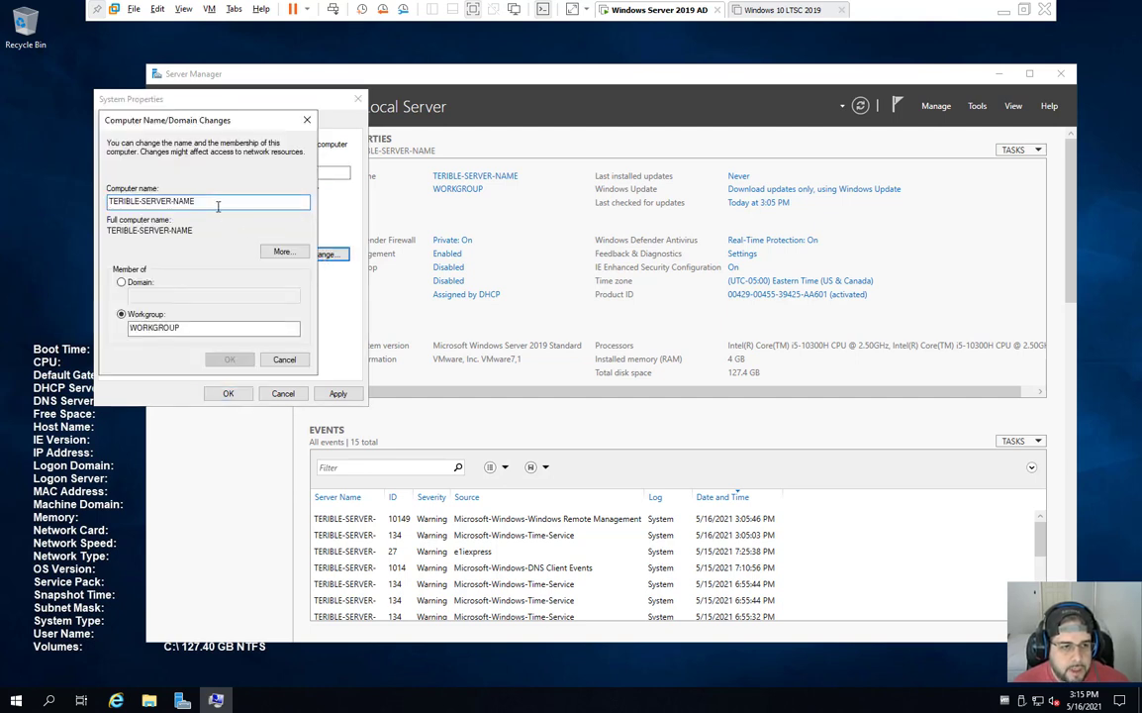
pyautogui.doubleClick(217, 201)
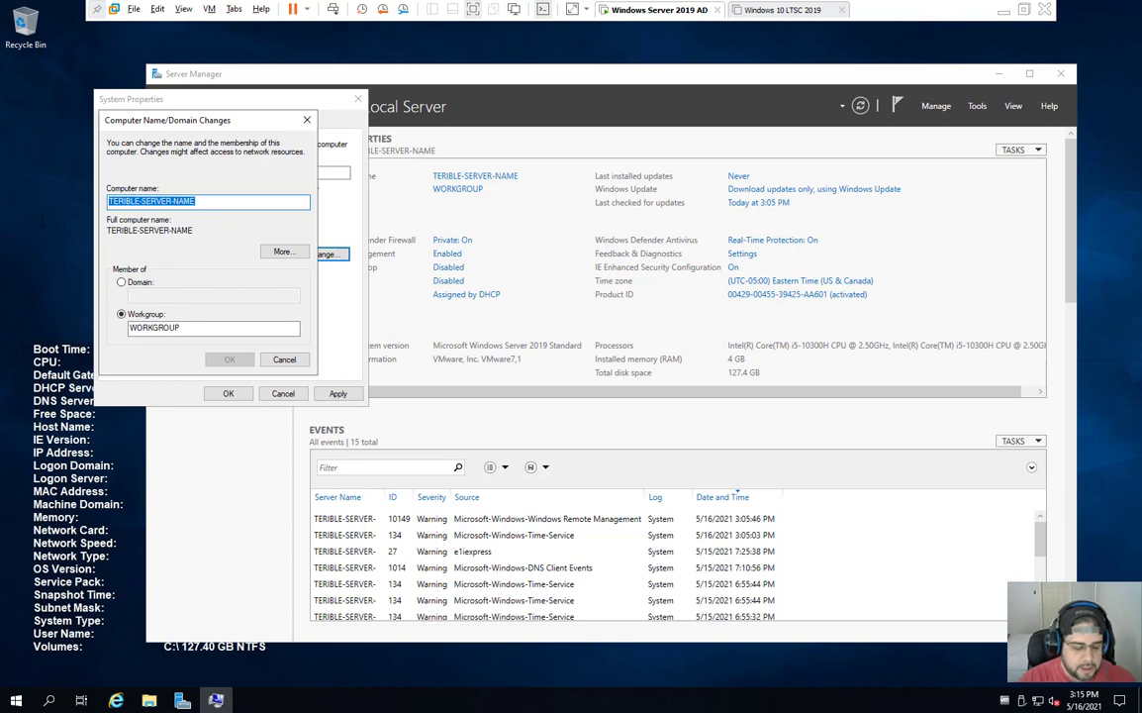
pyautogui.write('WIN')
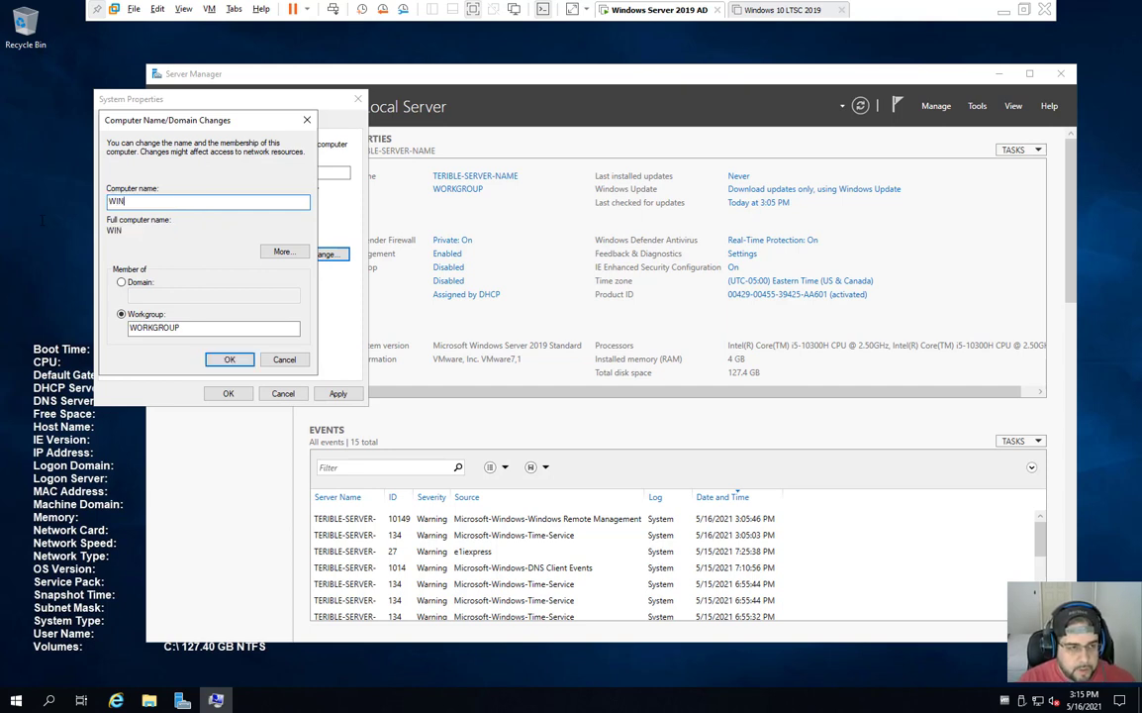
pyautogui.write('2K19')
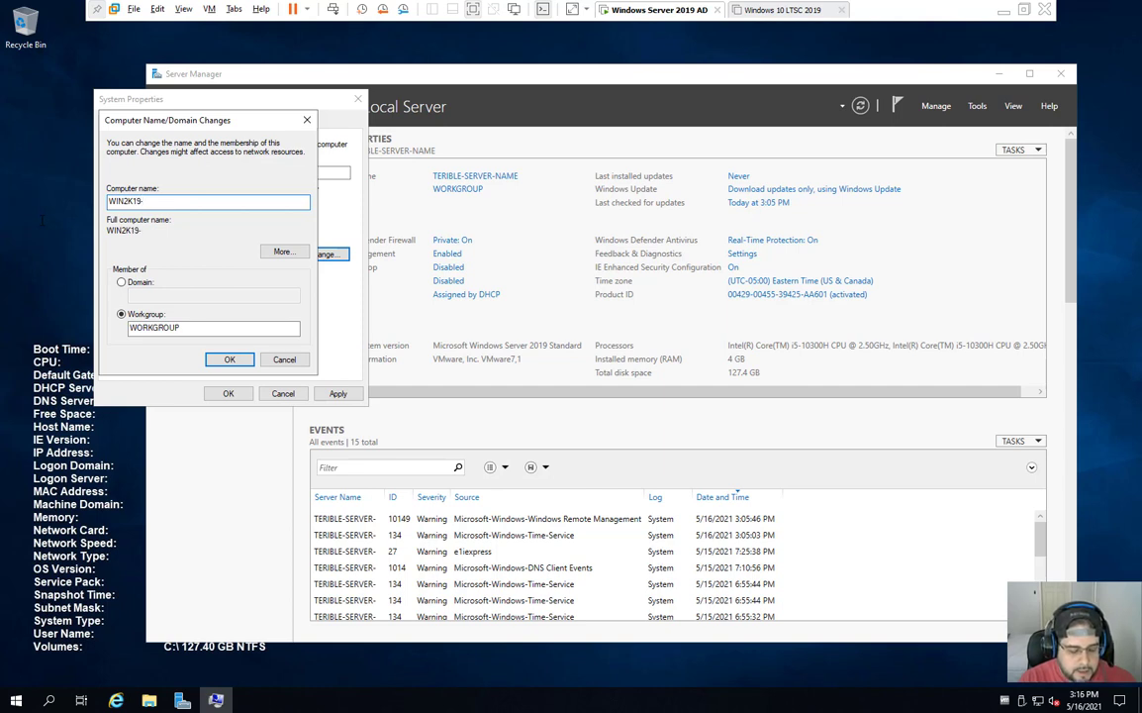
pyautogui.write('-DC01')
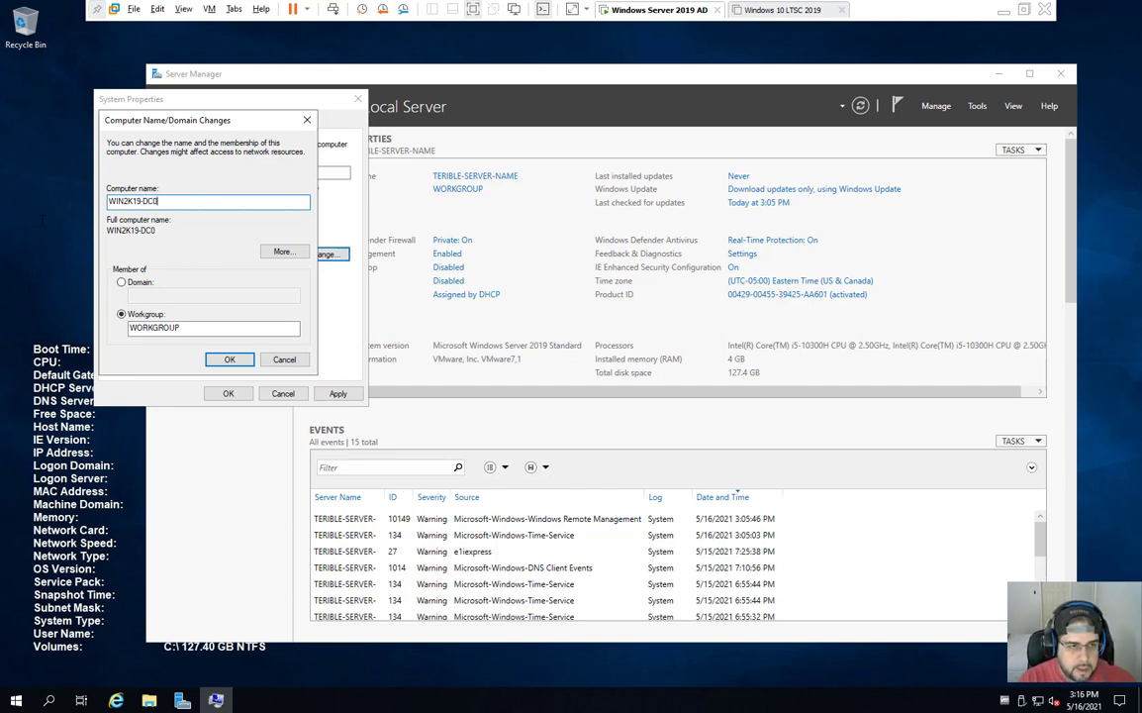
pyautogui.click(235, 361)
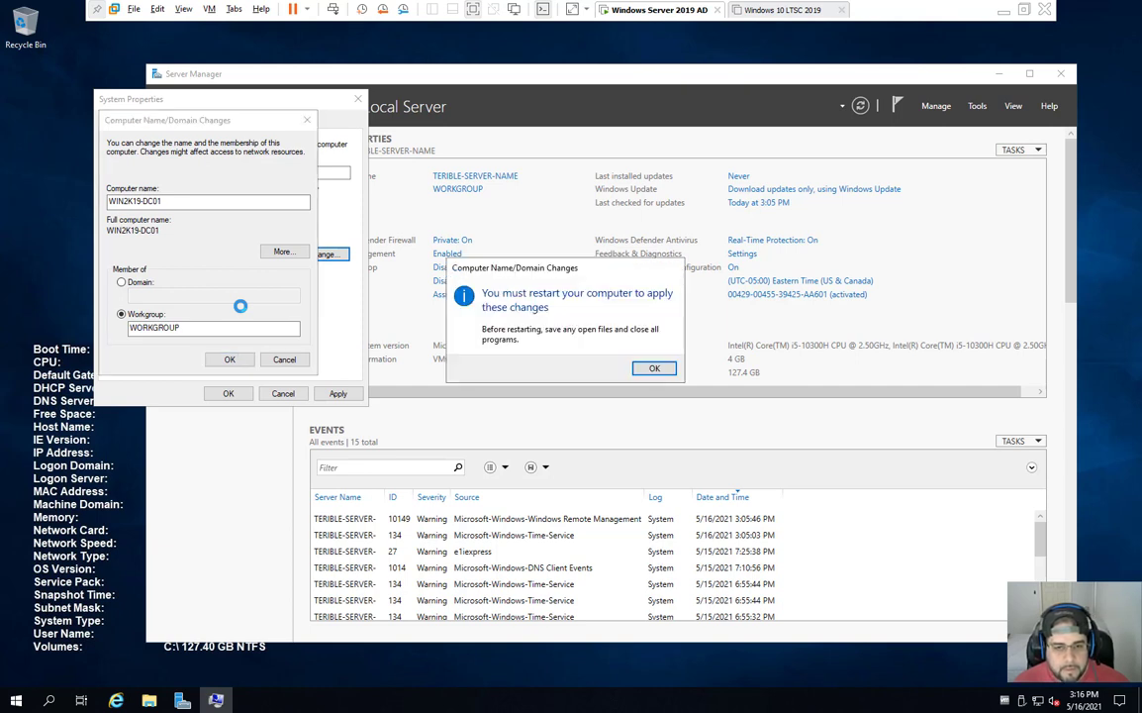
pyautogui.click(659, 370)
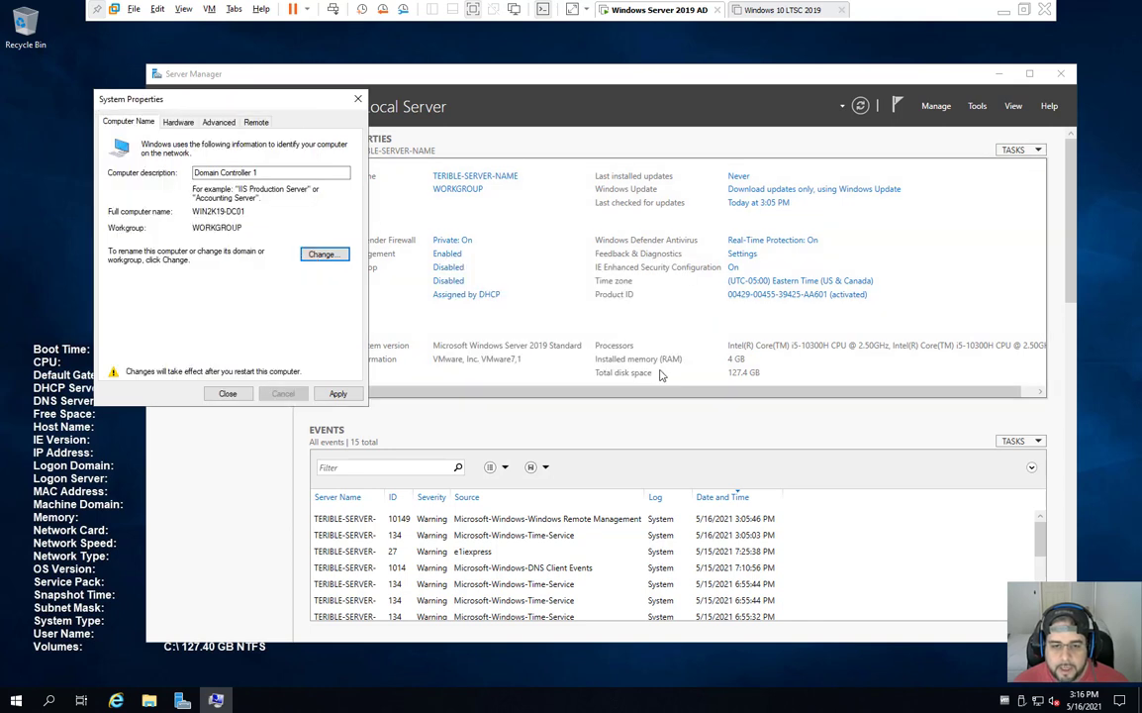
pyautogui.click(226, 394)
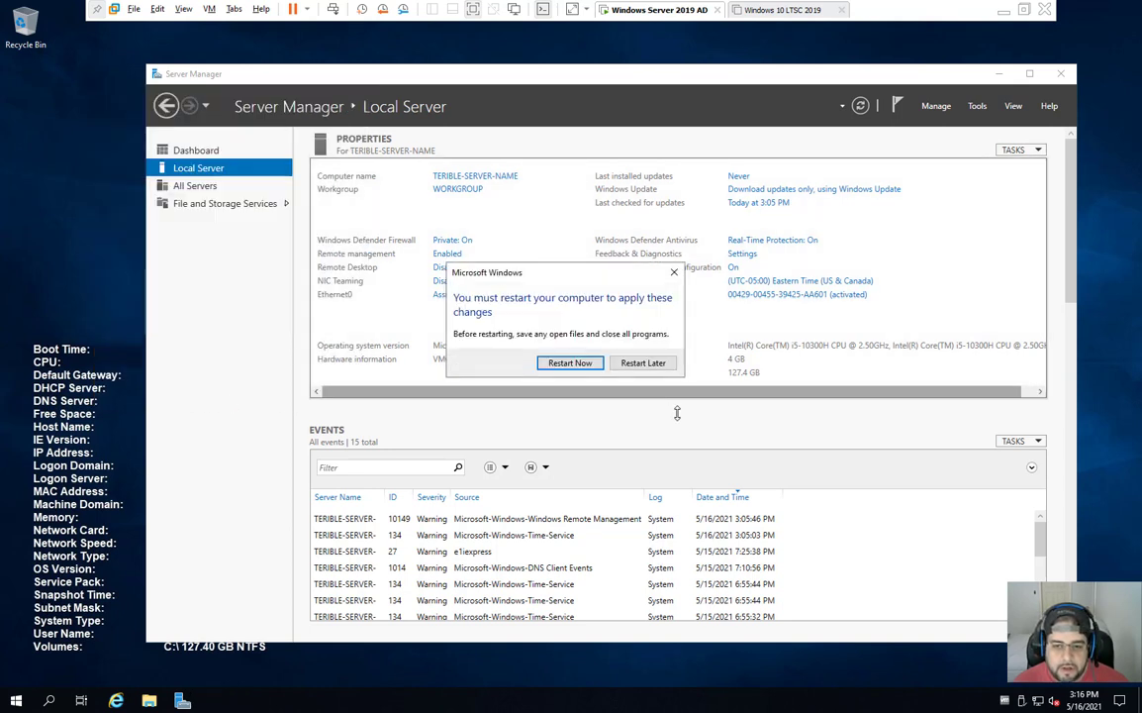
pyautogui.click(641, 363)
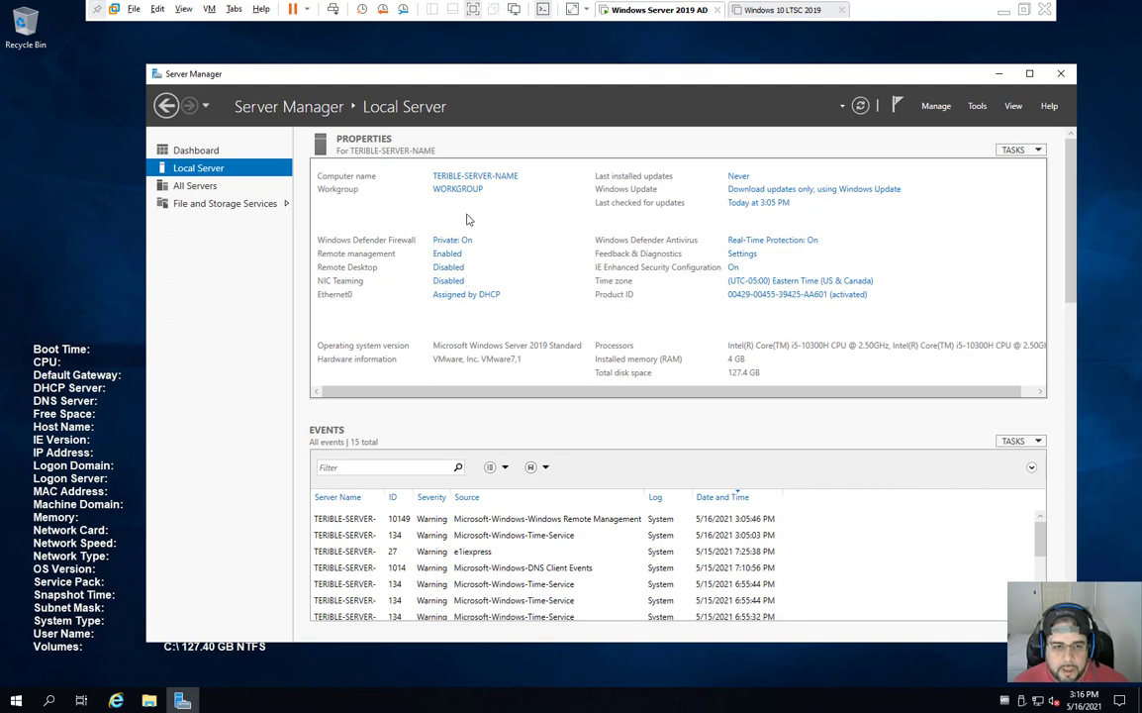
pyautogui.click(449, 268)
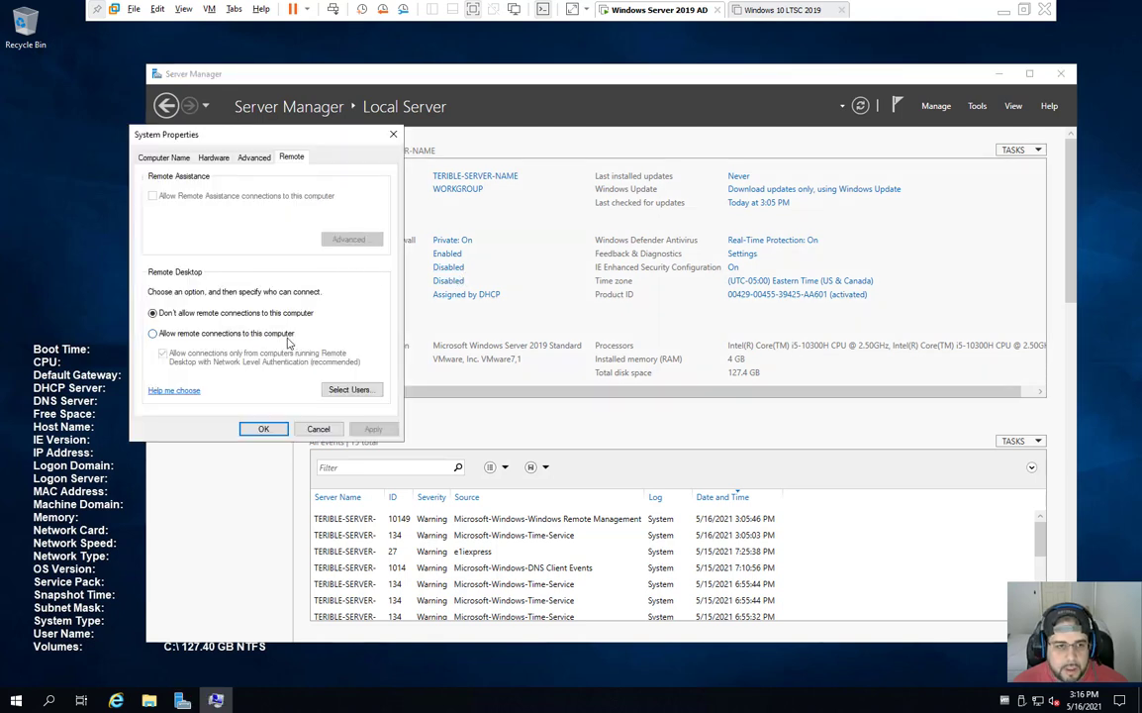
pyautogui.click(317, 429)
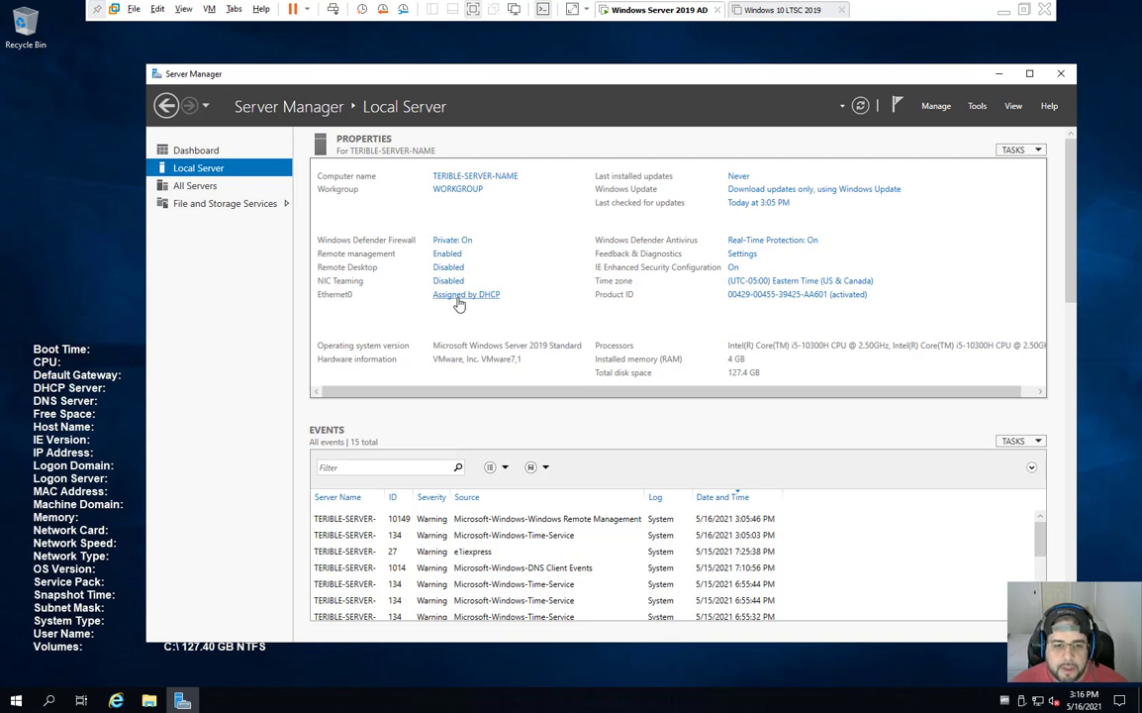
# Step: Bring up the Ethernet0 adapter's status and properties
pyautogui.click(458, 299)
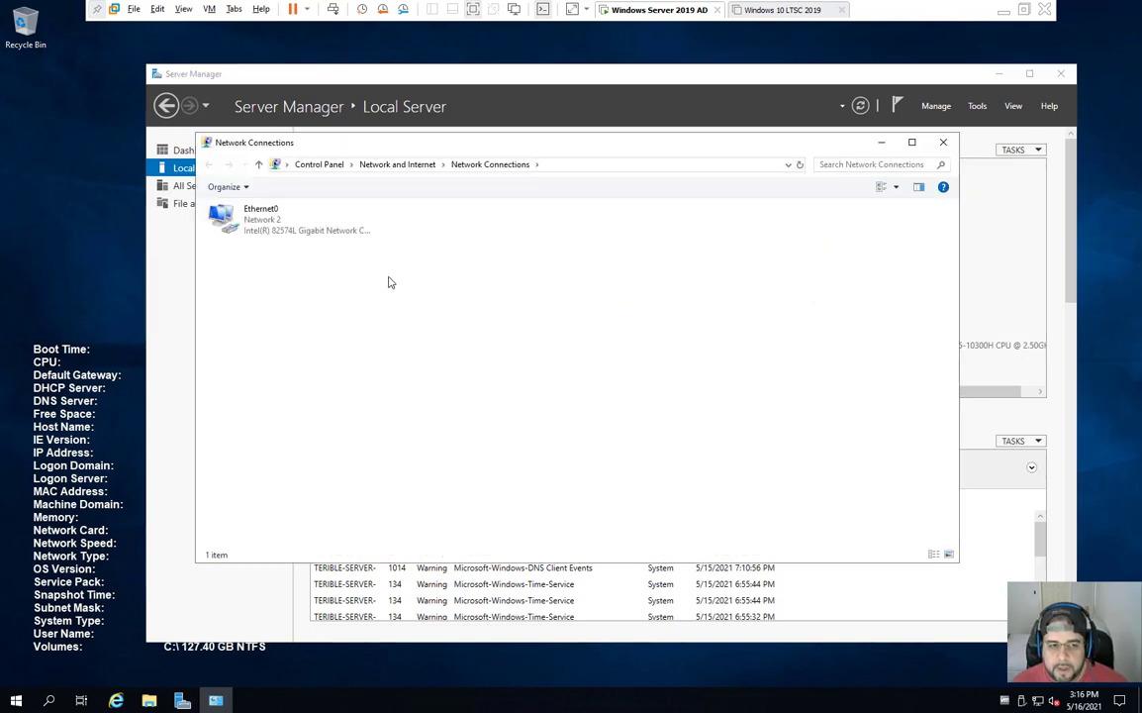
pyautogui.click(299, 232)
pyautogui.doubleClick(297, 232)
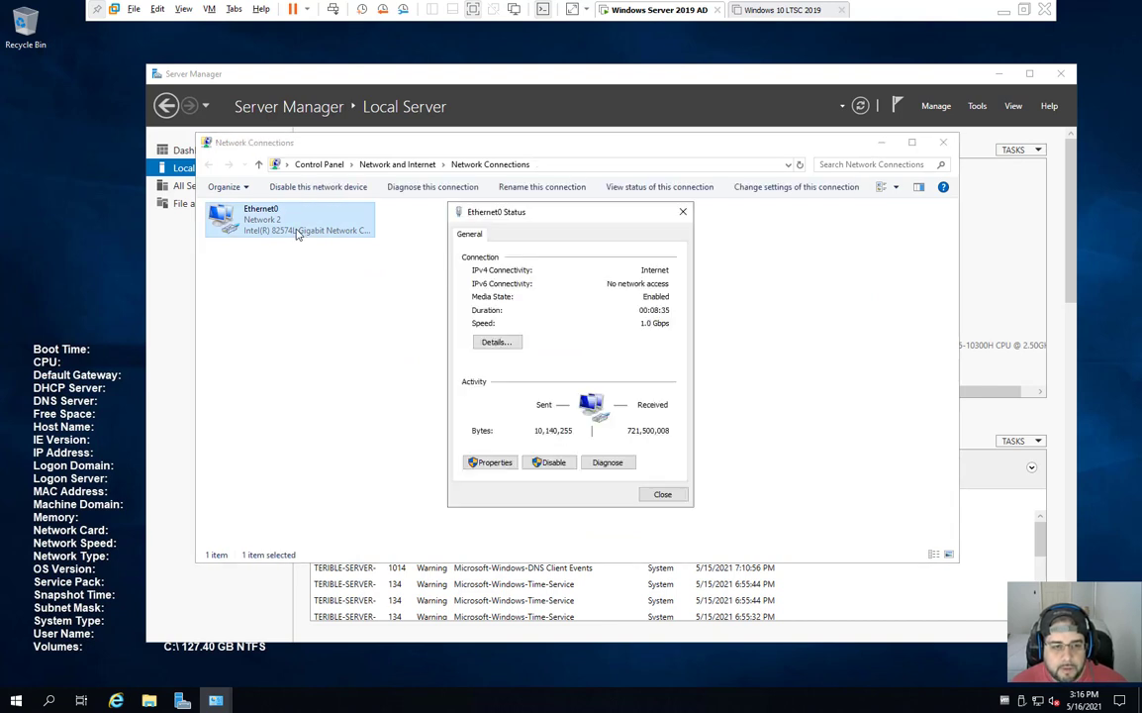
pyautogui.click(492, 464)
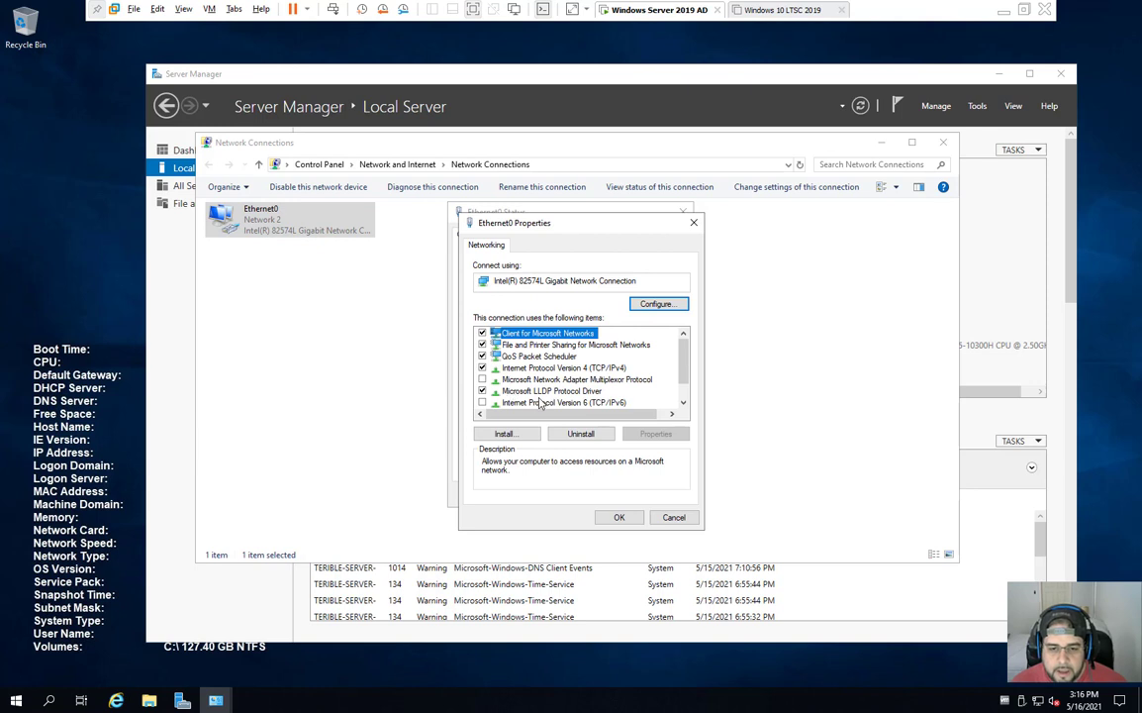
# Step: In Ethernet0's IPv4 properties, switch to 'Use the following IP address'
pyautogui.click(550, 402)
pyautogui.scroll(-1, 550, 396)
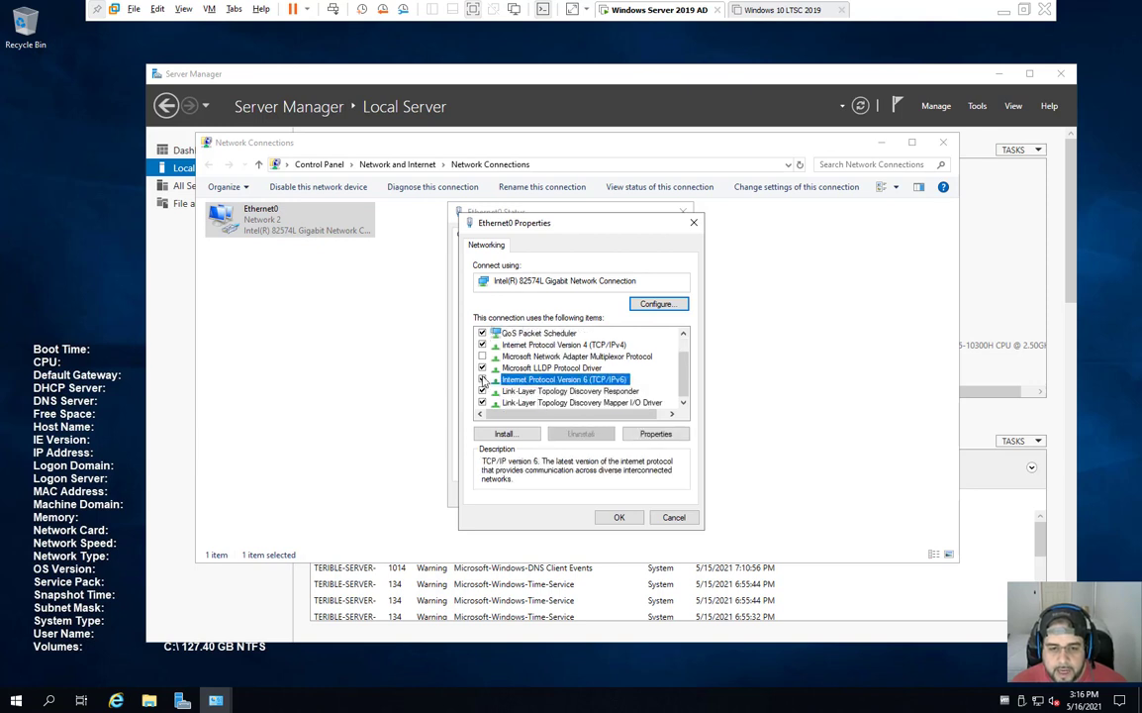
pyautogui.scroll(1, 633, 402)
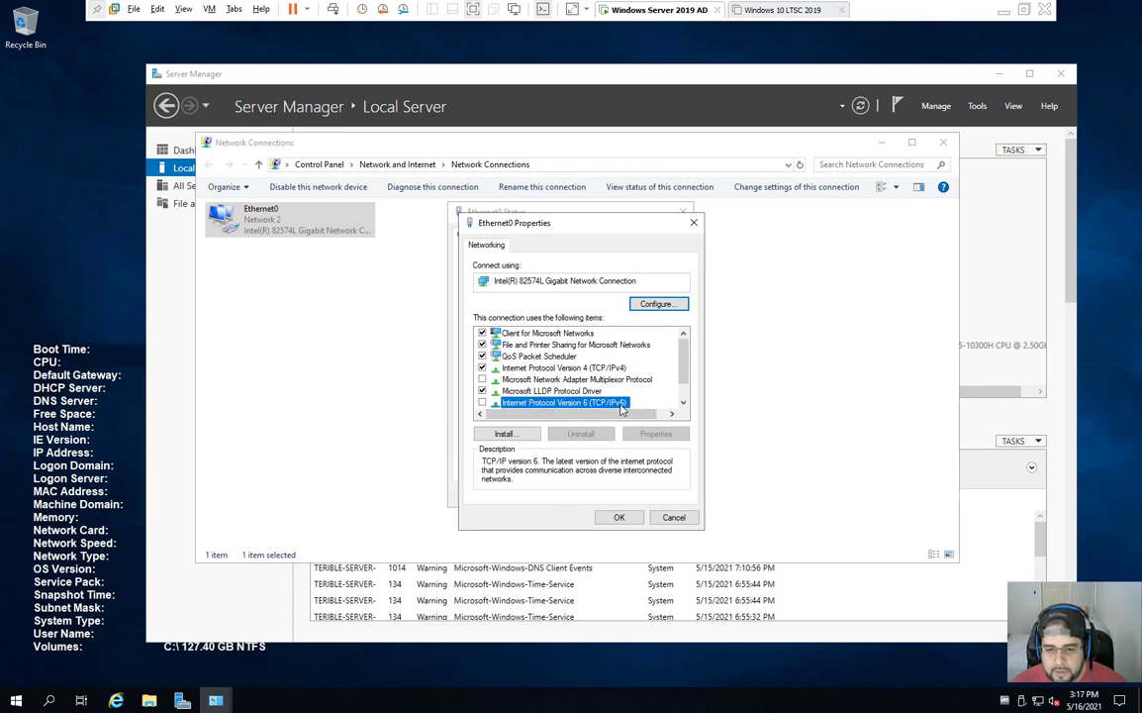
pyautogui.click(573, 369)
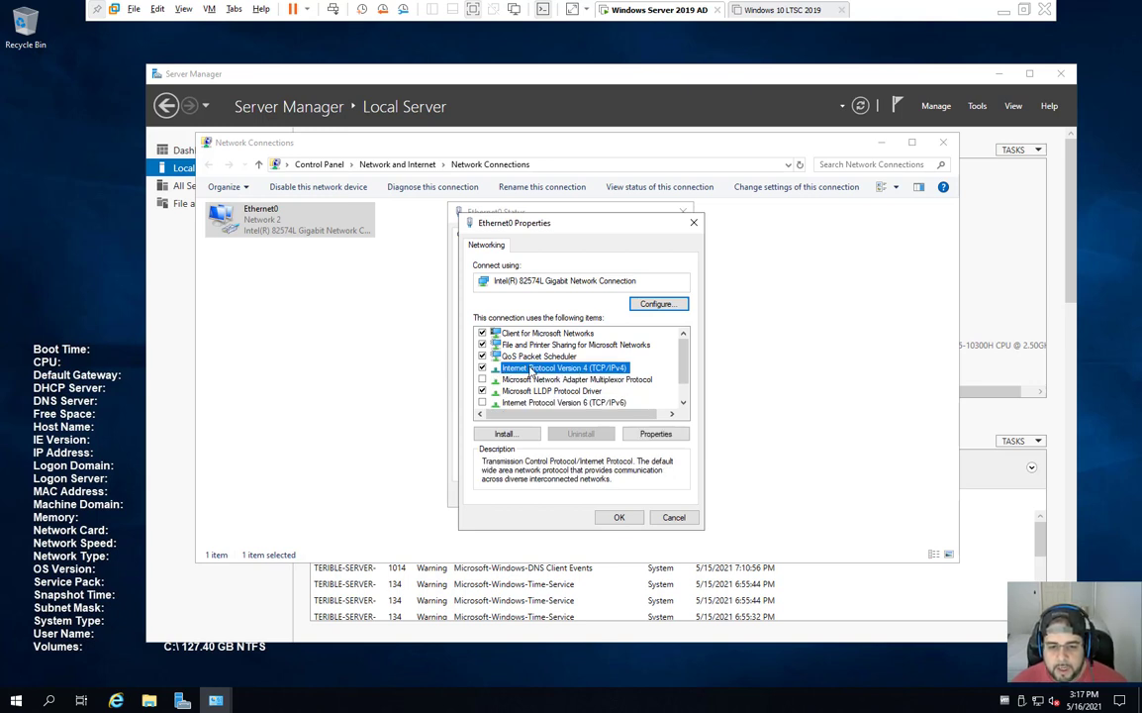
pyautogui.doubleClick(579, 369)
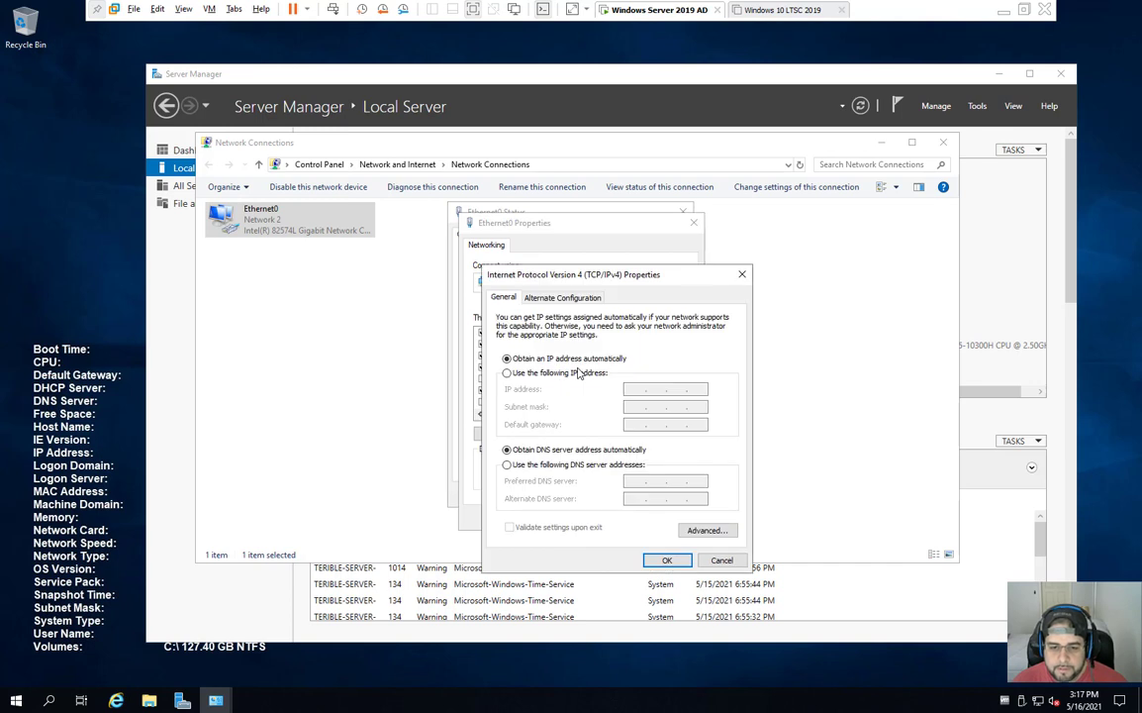
pyautogui.moveTo(607, 281); pyautogui.dragTo(536, 275)
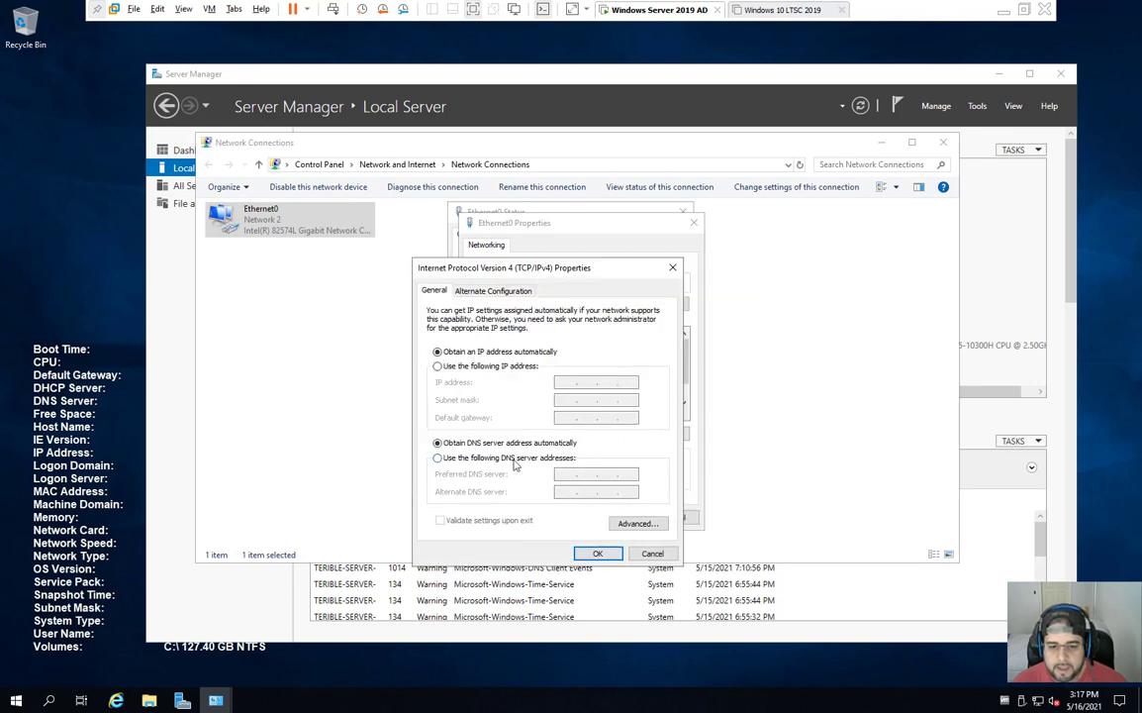
pyautogui.click(506, 369)
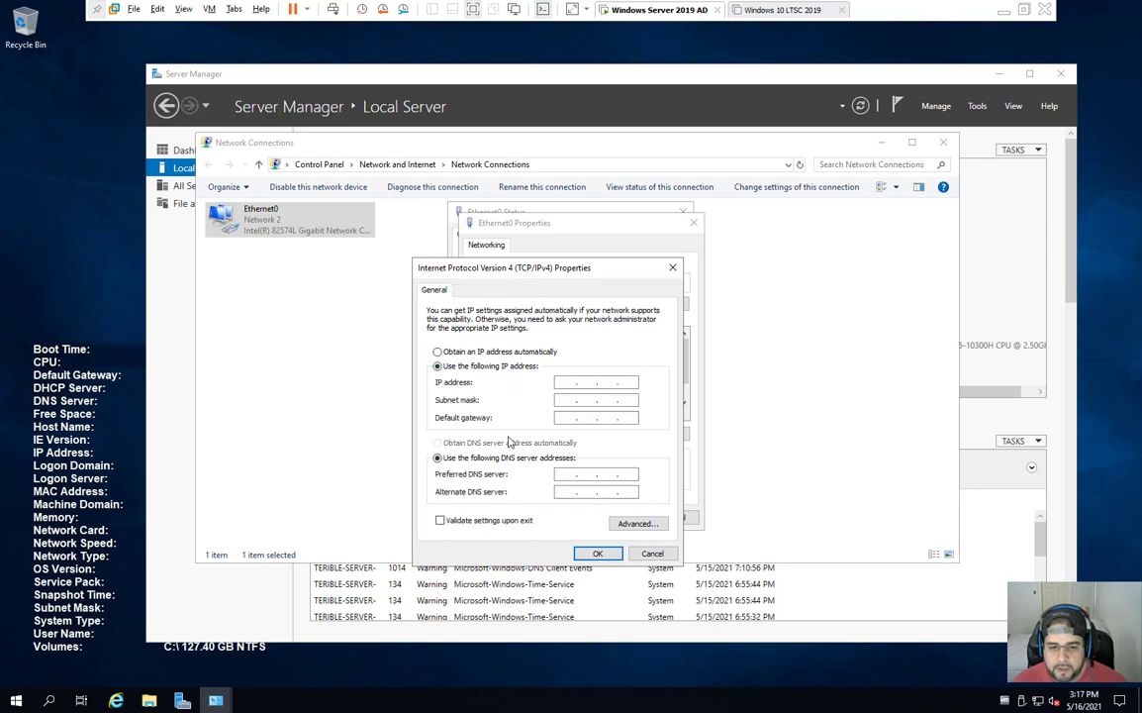
# Step: Display the NAT settings of the VMnet8 network in VMware's Virtual Network Editor
pyautogui.click(158, 9)
pyautogui.click(208, 76)
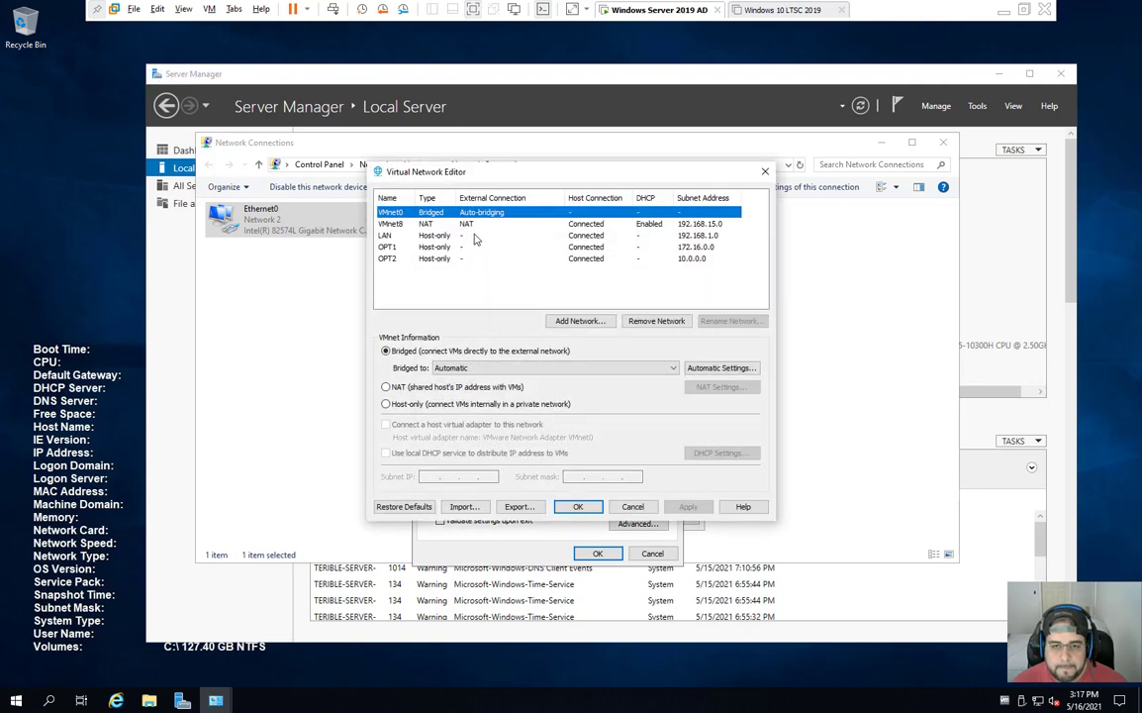
pyautogui.click(425, 224)
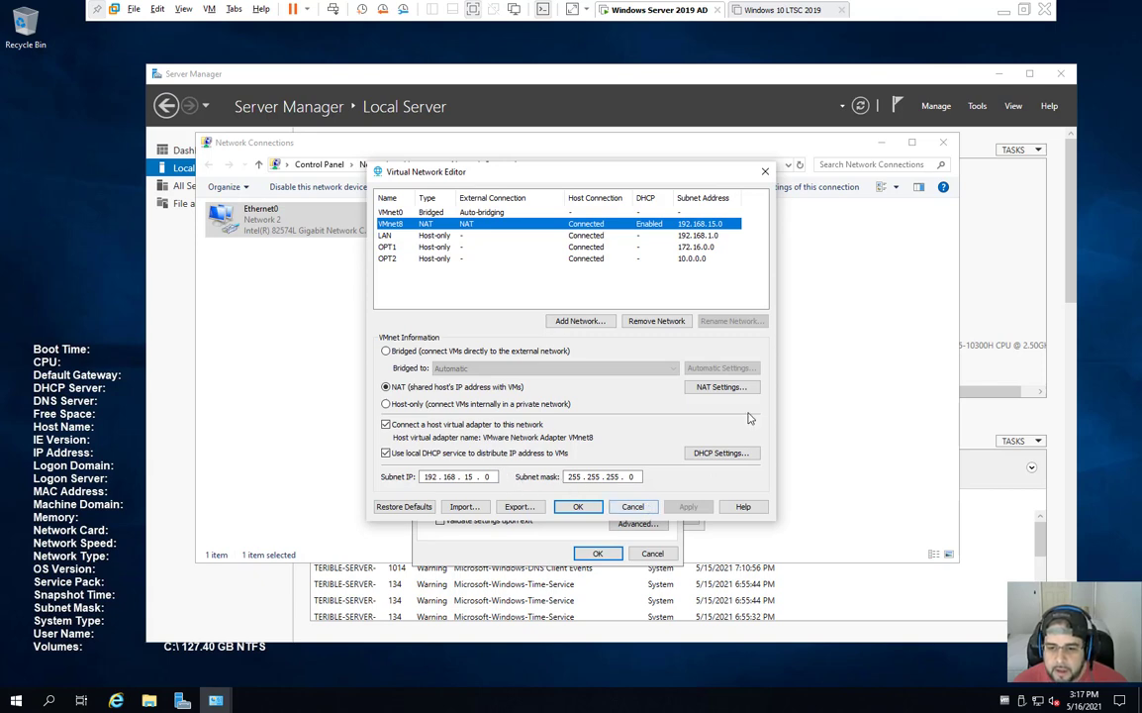
pyautogui.click(719, 389)
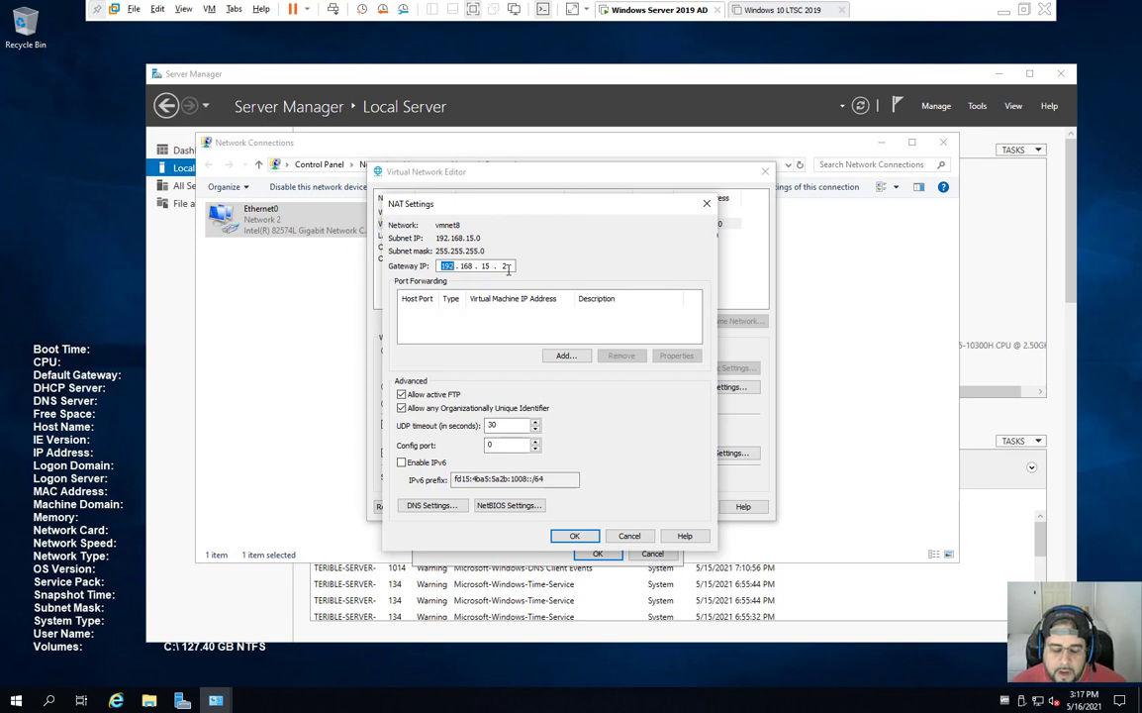
# Step: Check the 192.168.15.2 gateway and DNS settings, then cancel without changes
pyautogui.doubleClick(503, 266)
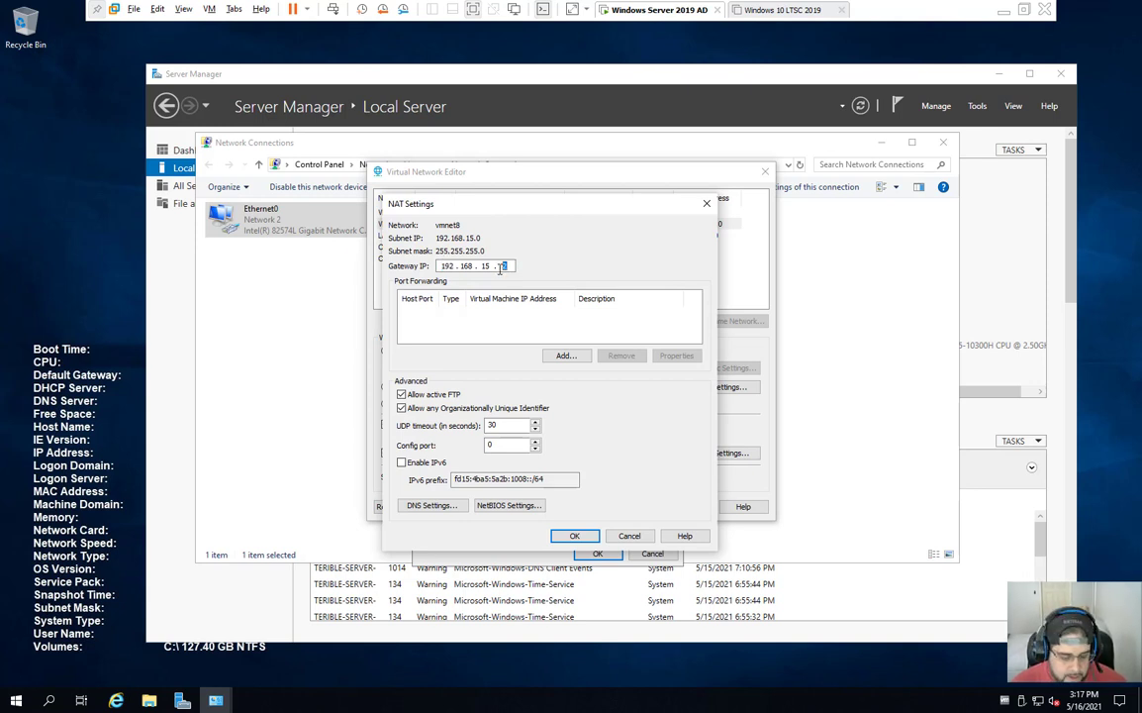
pyautogui.doubleClick(507, 266)
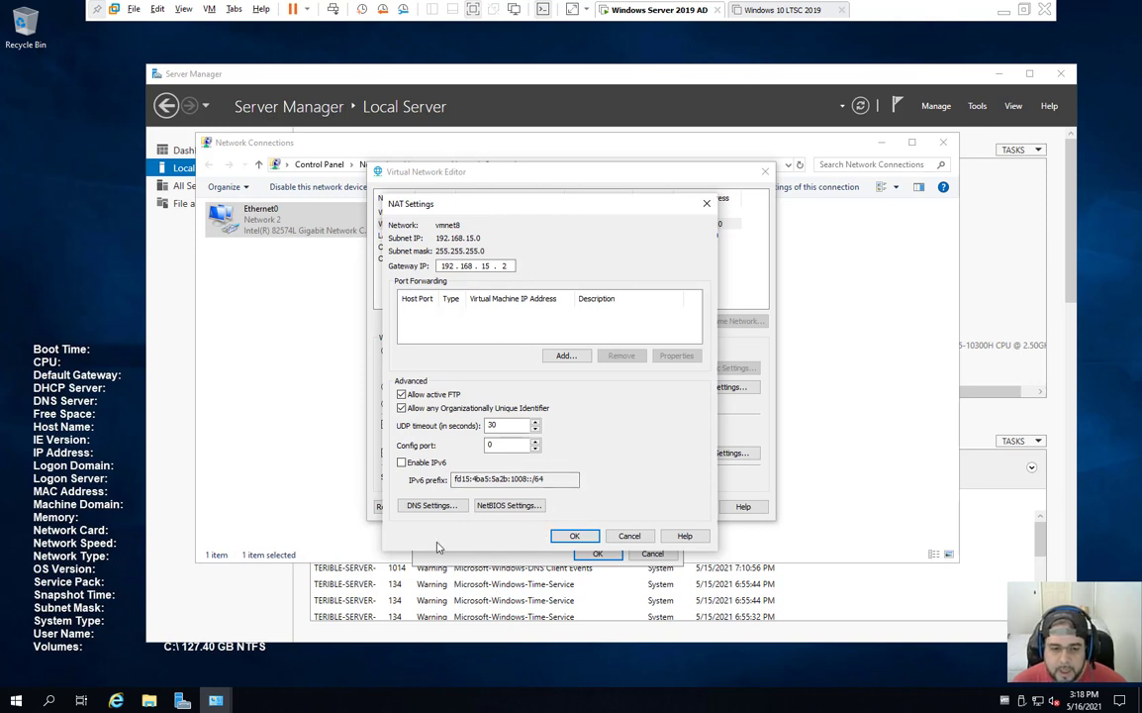
pyautogui.click(435, 508)
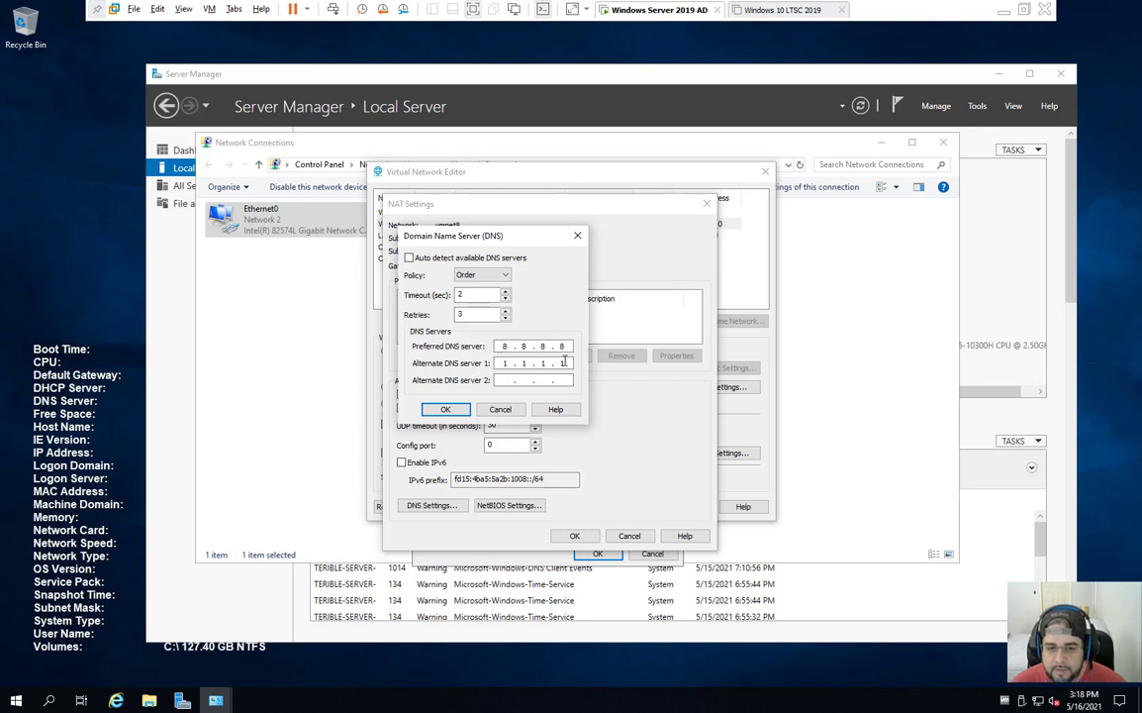
pyautogui.click(496, 411)
pyautogui.click(574, 534)
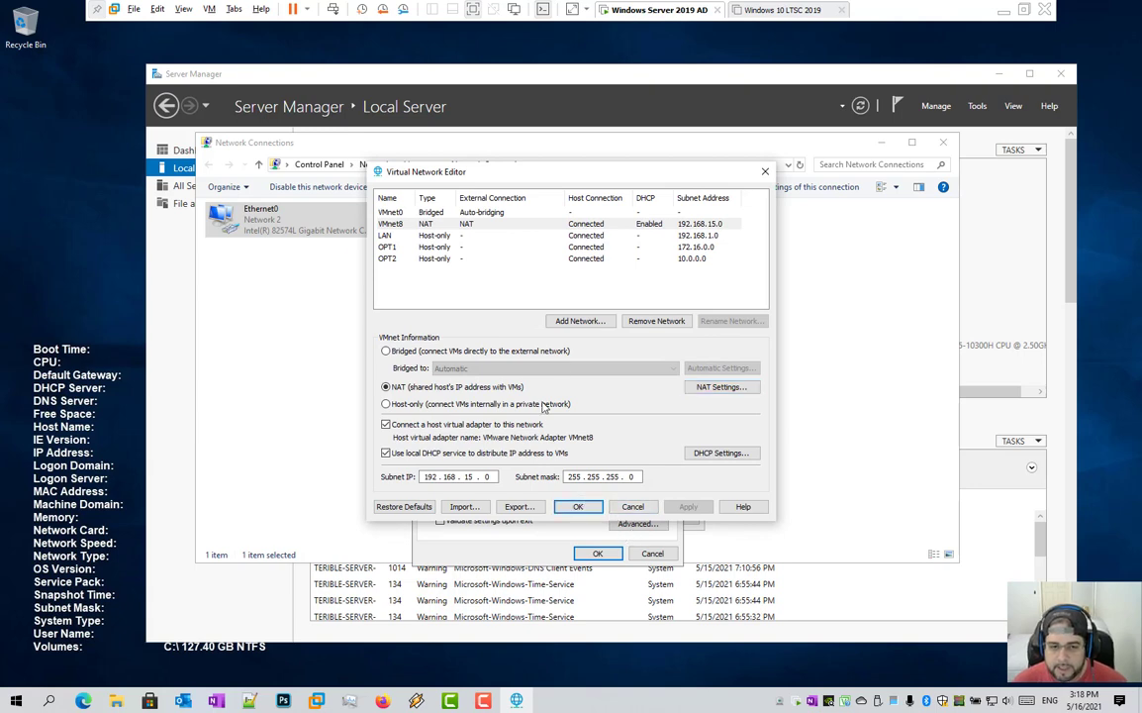
# Step: Set Ethernet0 to IP 192.168.15.10, mask 255.255.255.0, gateway 192.168.15.2, DNS 8.8.8.8 and 8.8.4.4
pyautogui.click(581, 505)
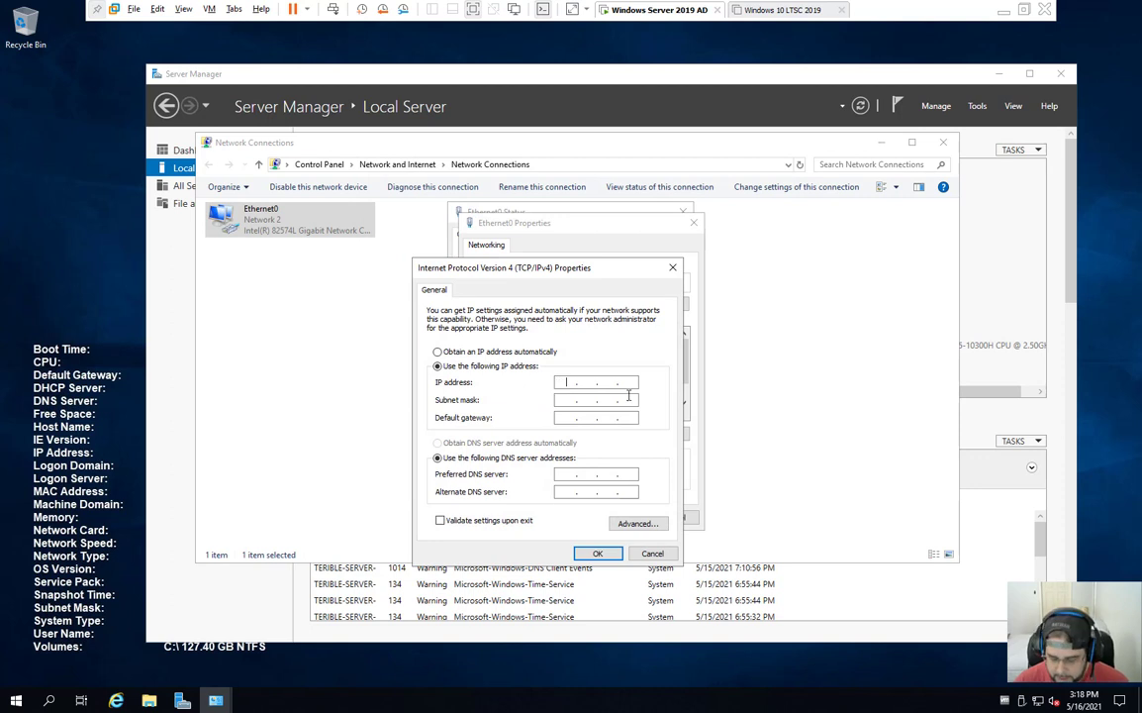
pyautogui.write('192 . 168 . 15 . 10')
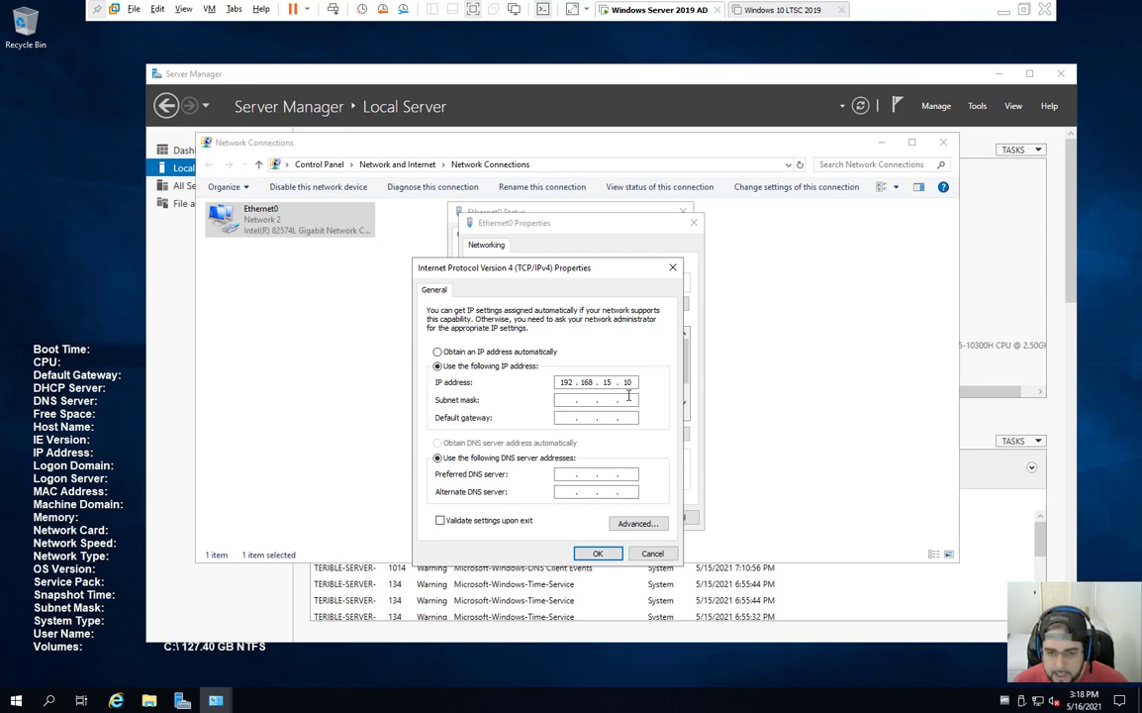
pyautogui.press('Tab')
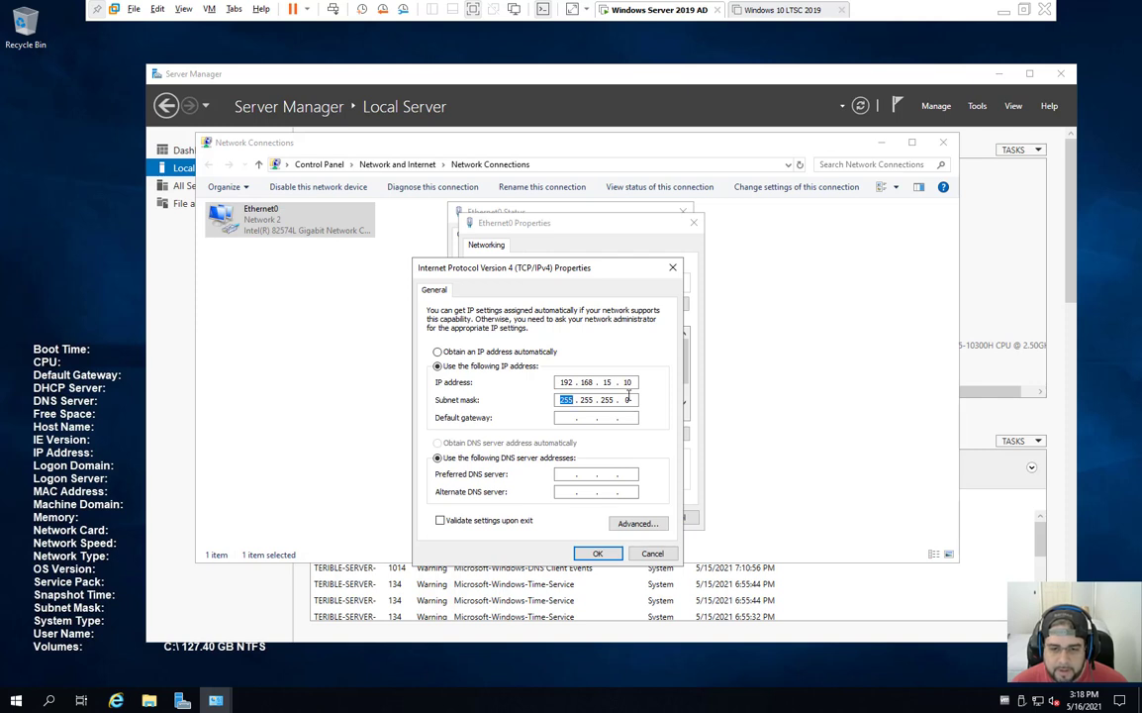
pyautogui.press('Tab')
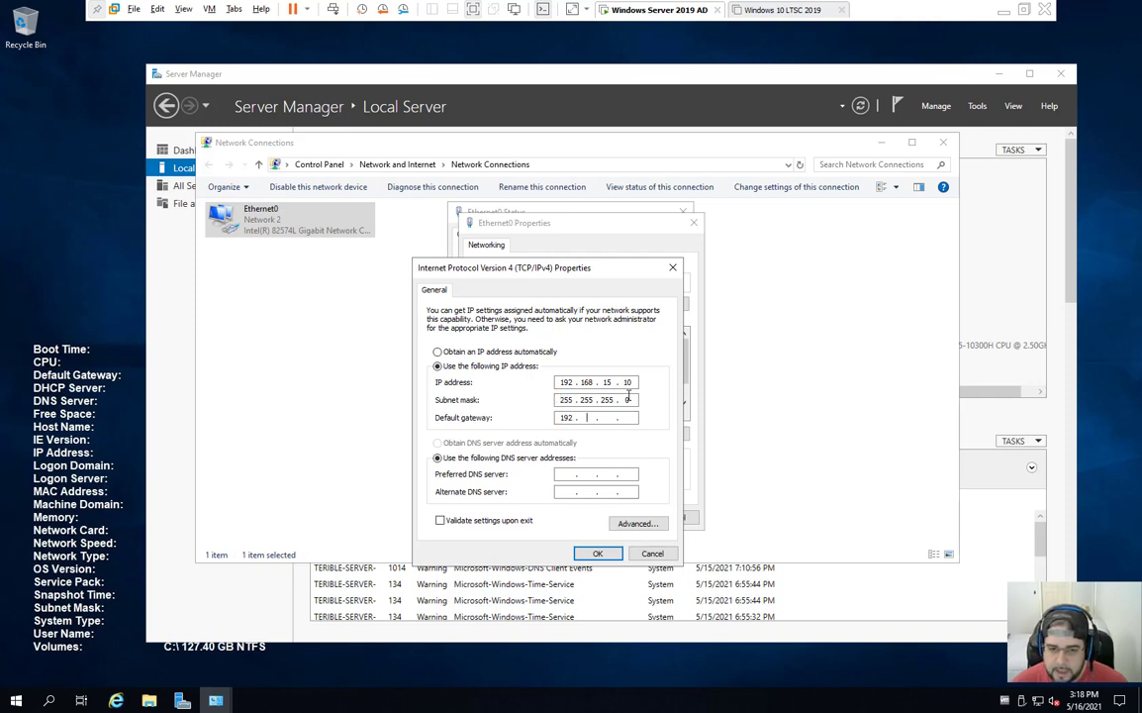
pyautogui.write('192 . 168 . 15 .')
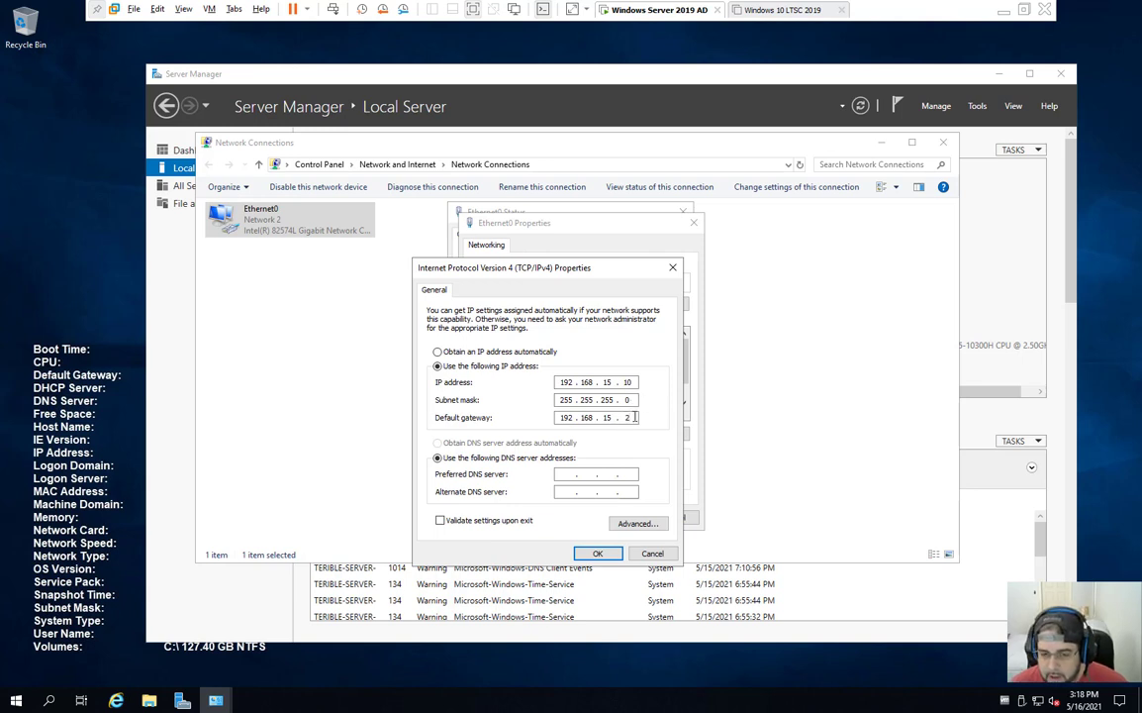
pyautogui.doubleClick(627, 417)
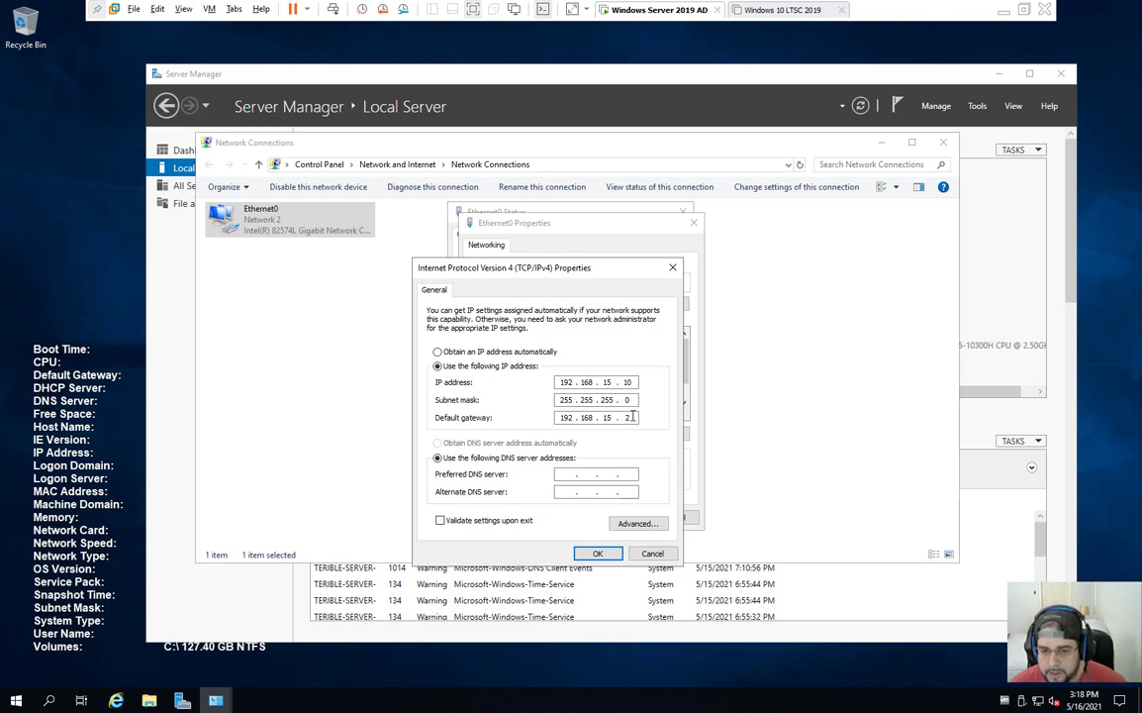
pyautogui.click(566, 474)
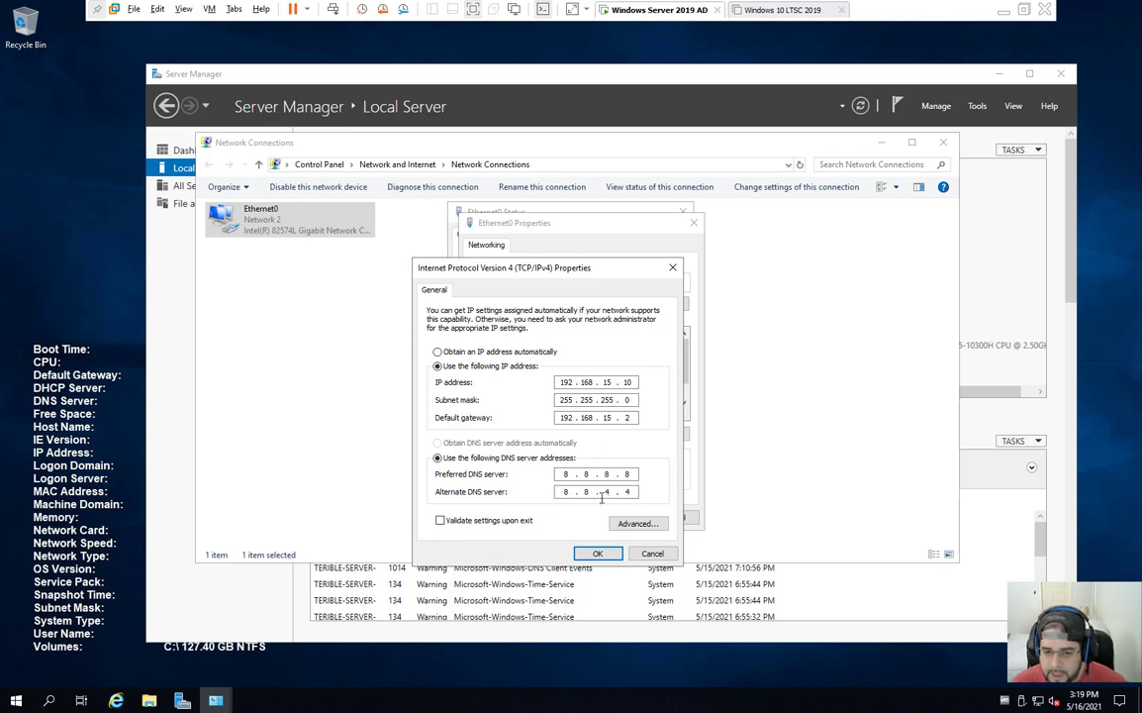
pyautogui.click(601, 555)
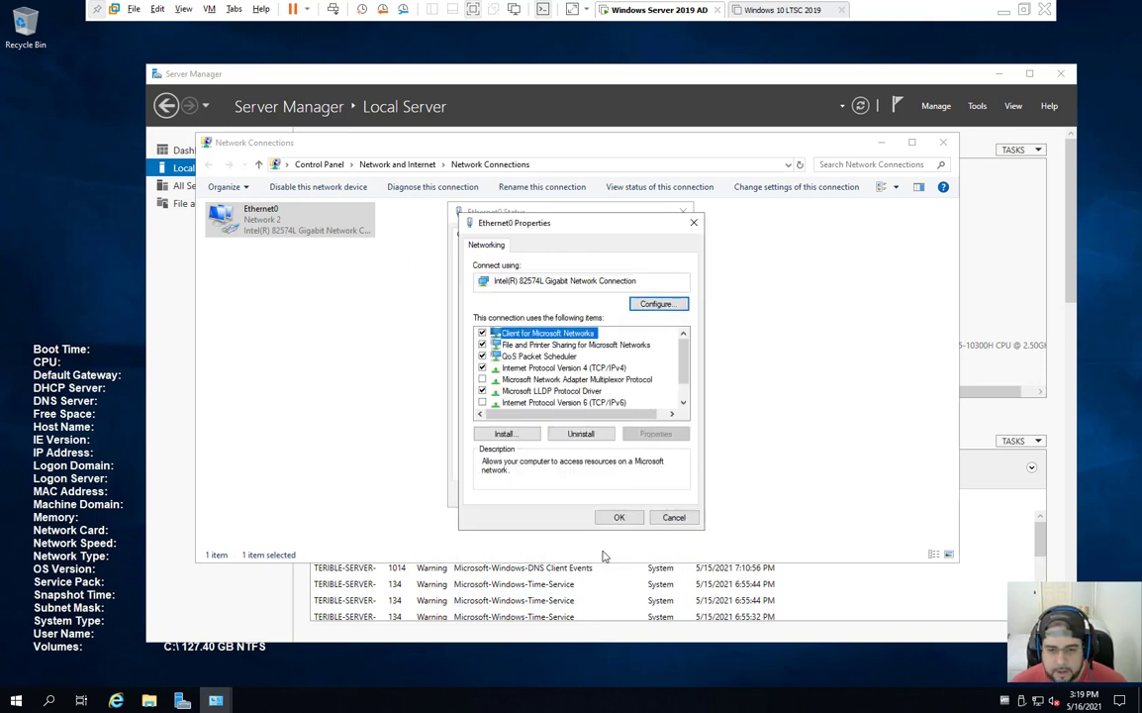
pyautogui.click(620, 517)
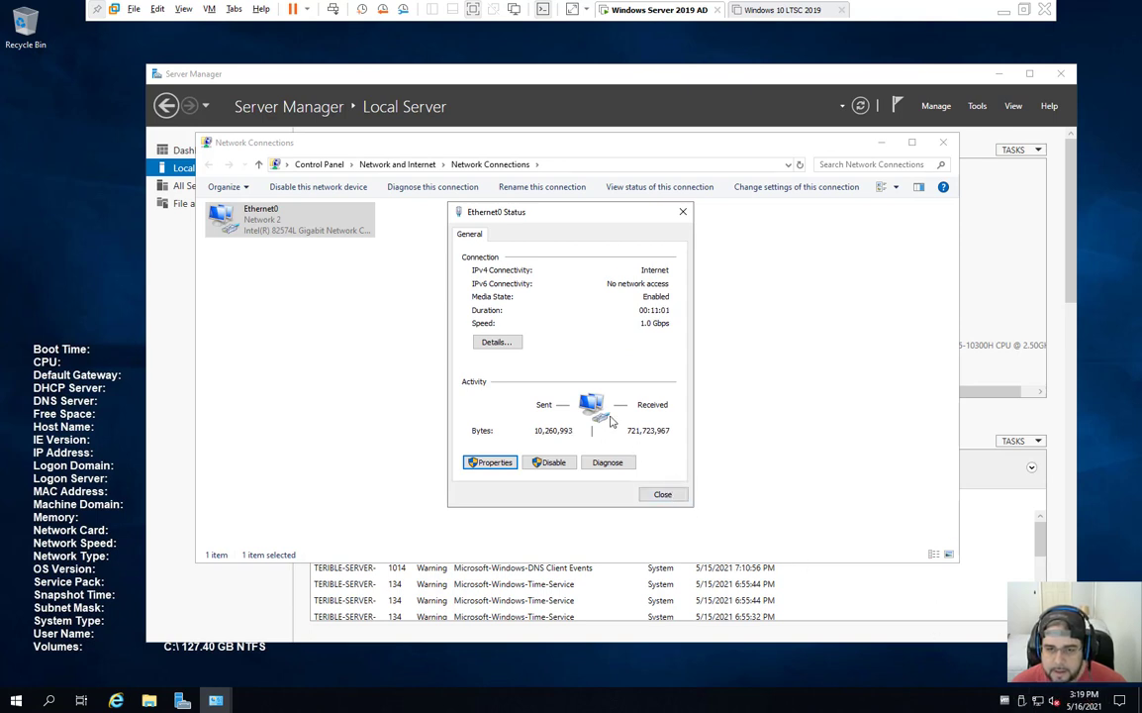
# Step: Review Ethernet0's network connection details, then close the status window
pyautogui.click(495, 342)
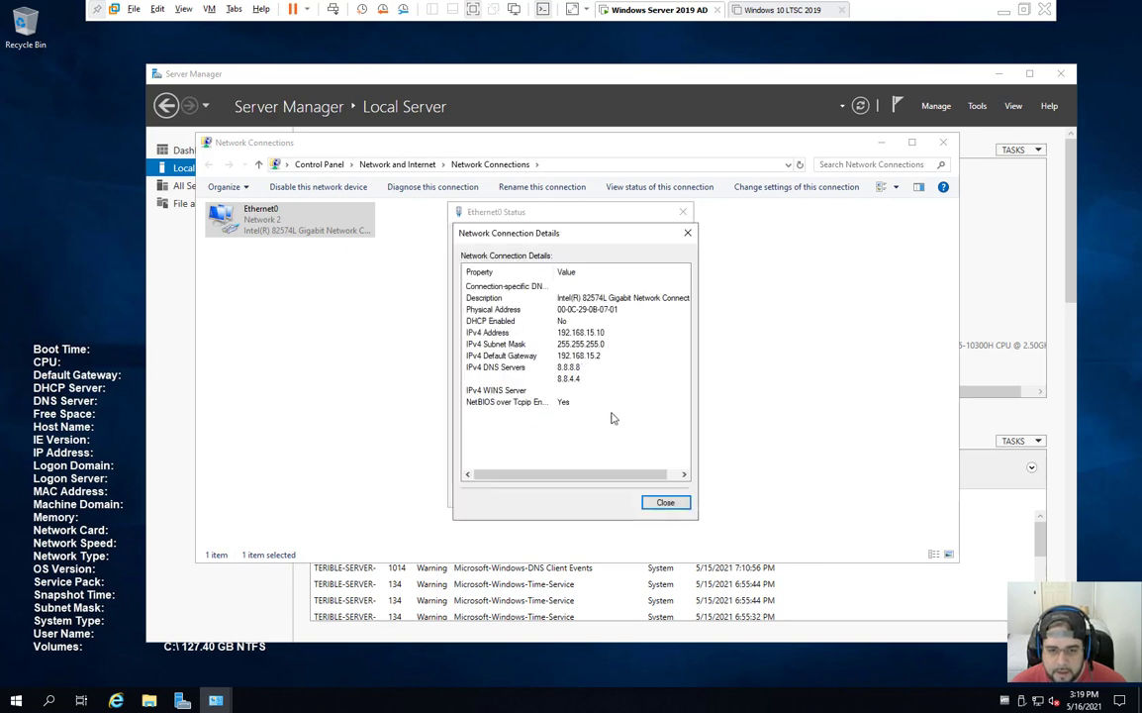
pyautogui.click(662, 502)
pyautogui.click(662, 496)
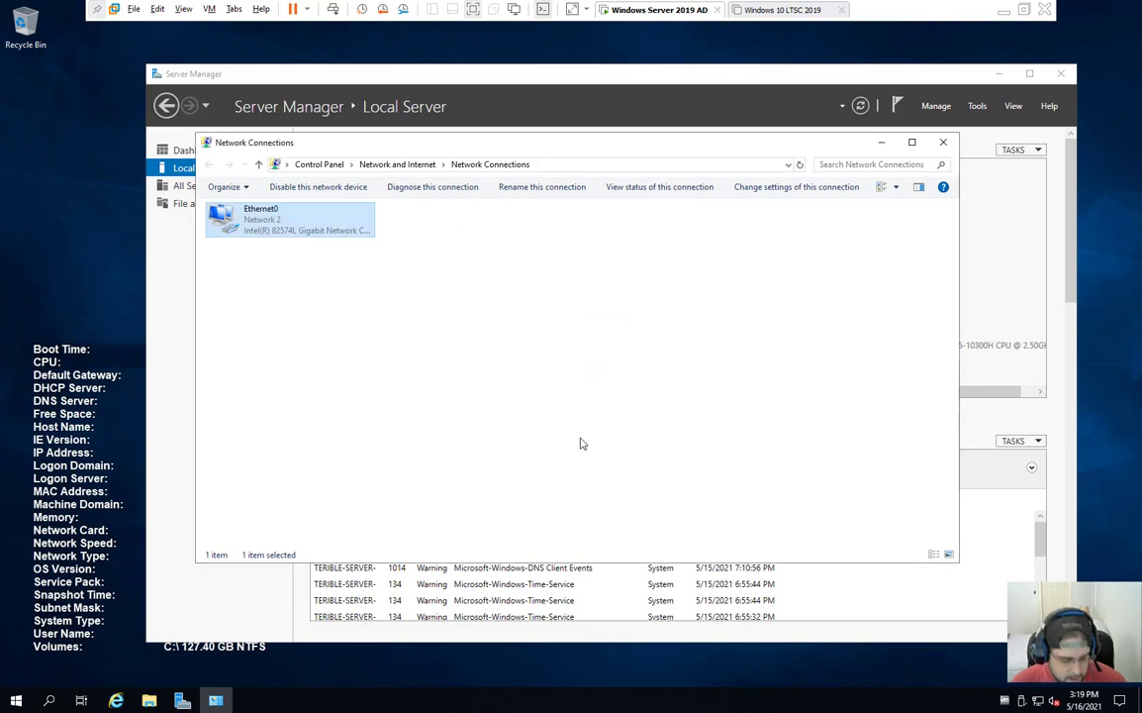
# Step: In Command Prompt, run ipconfig and ping google.com to confirm connectivity
pyautogui.press('super+r')
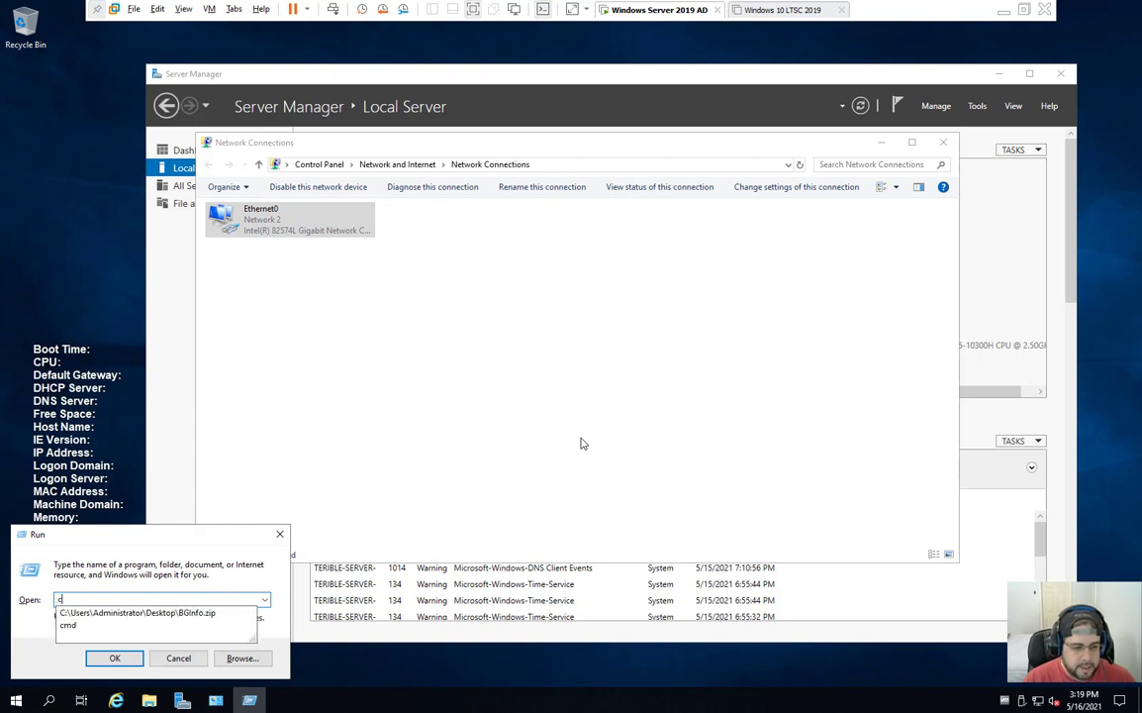
pyautogui.press('Return')
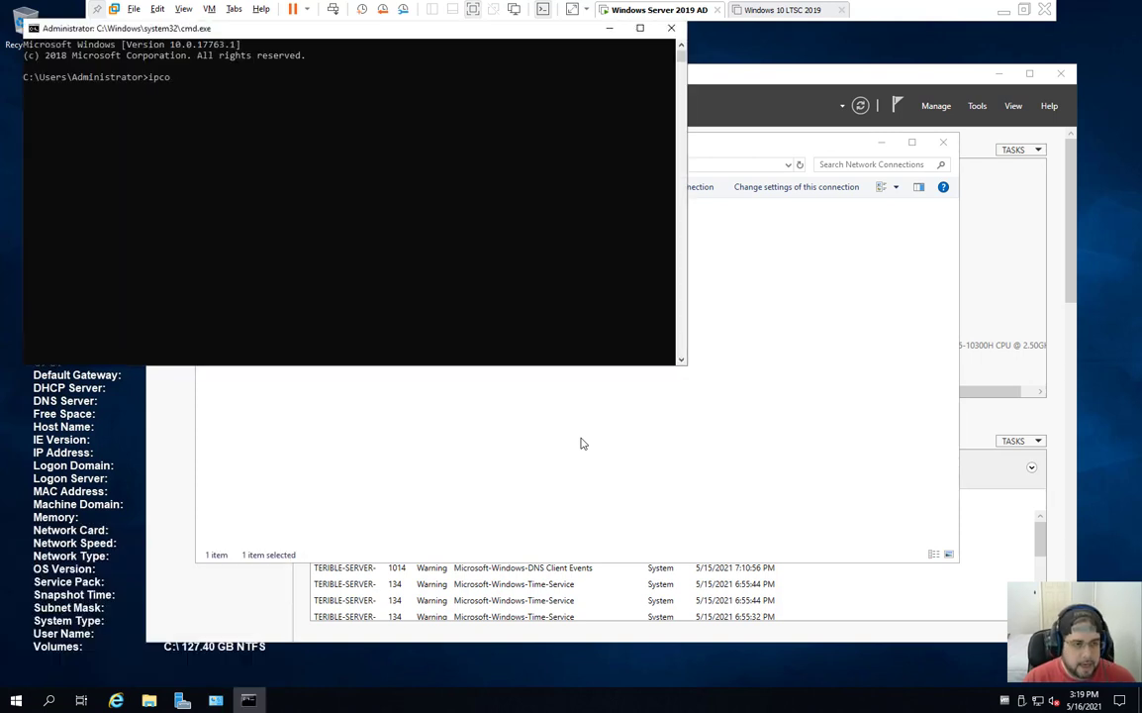
pyautogui.press('Return')
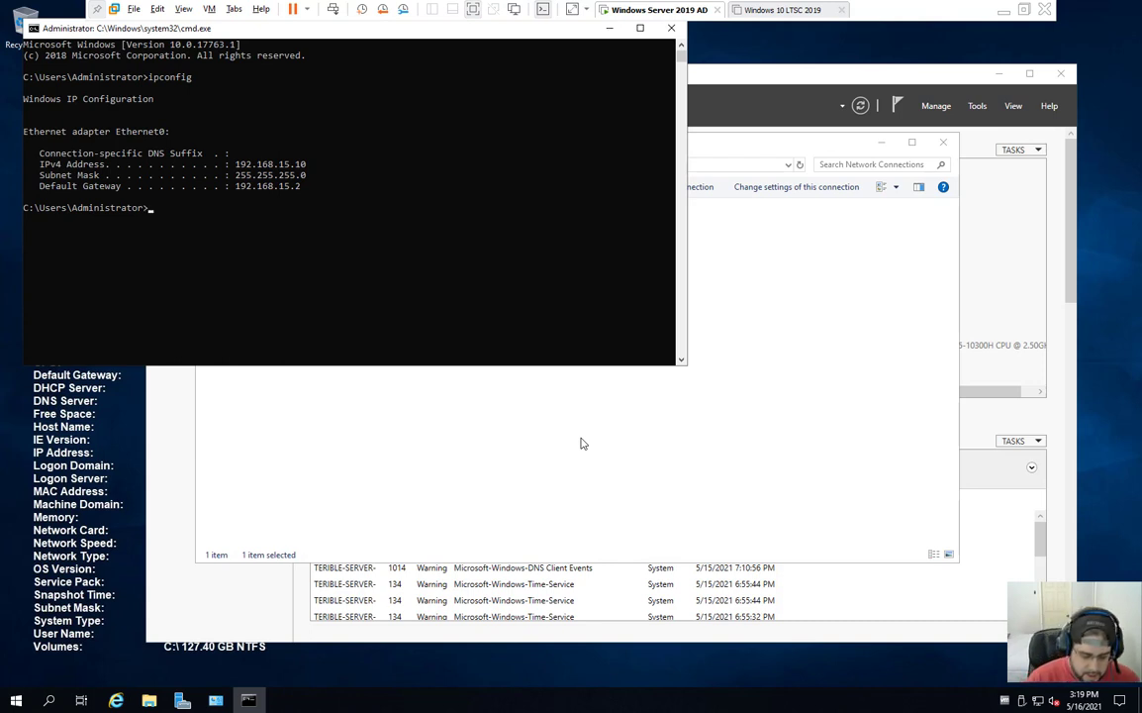
pyautogui.write('ping google.com')
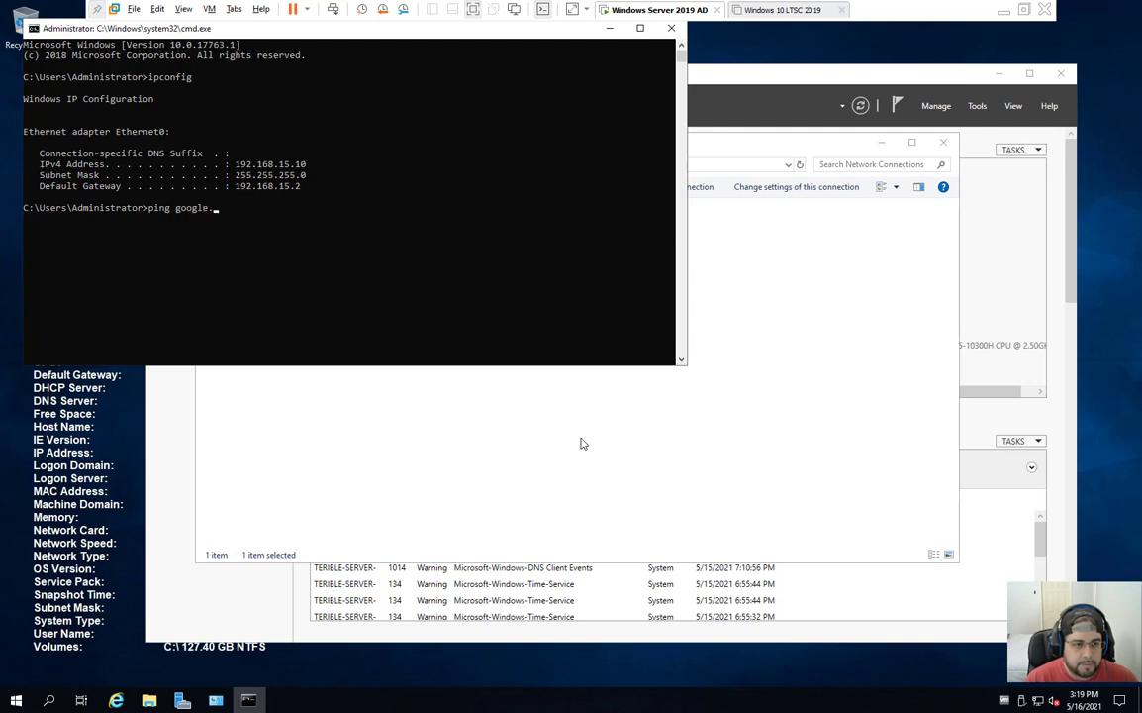
pyautogui.press('Return')
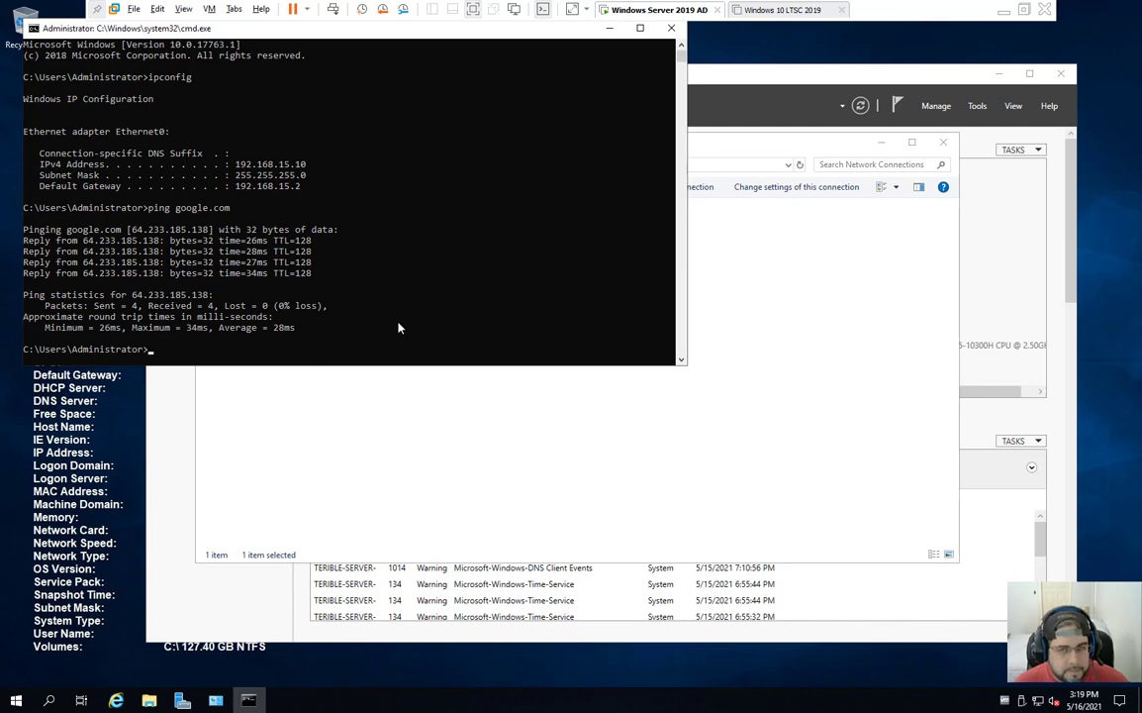
# Step: Close Command Prompt and Network Connections, then review Windows Update's configured policies
pyautogui.click(671, 28)
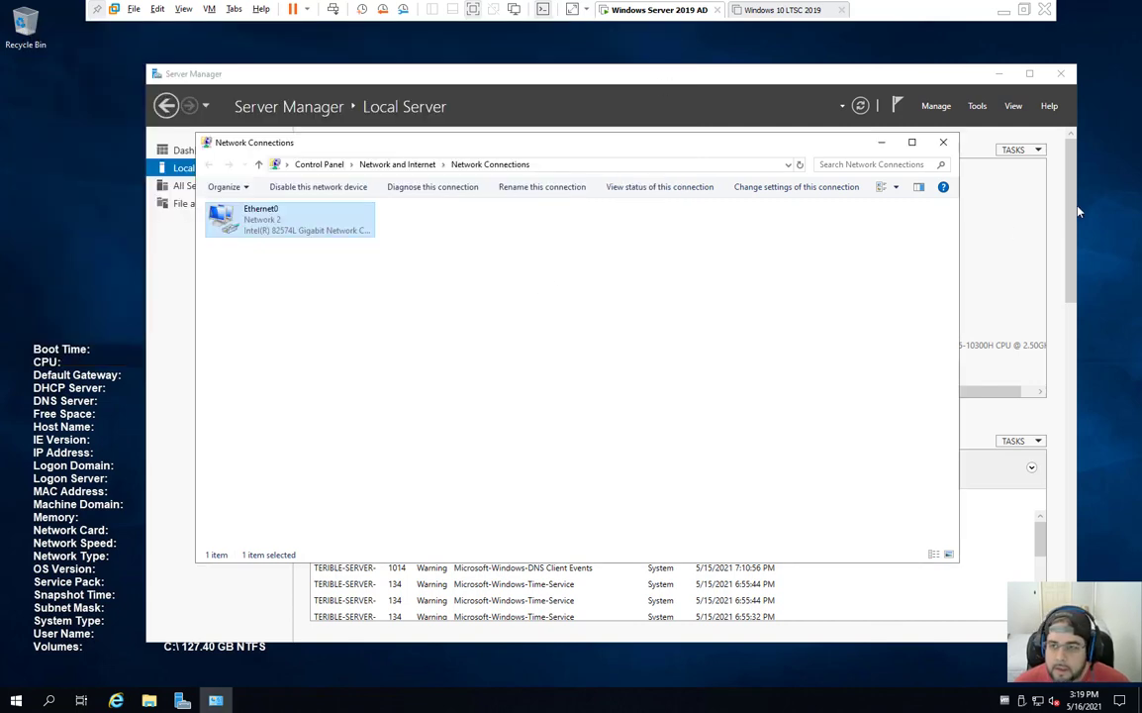
pyautogui.click(943, 142)
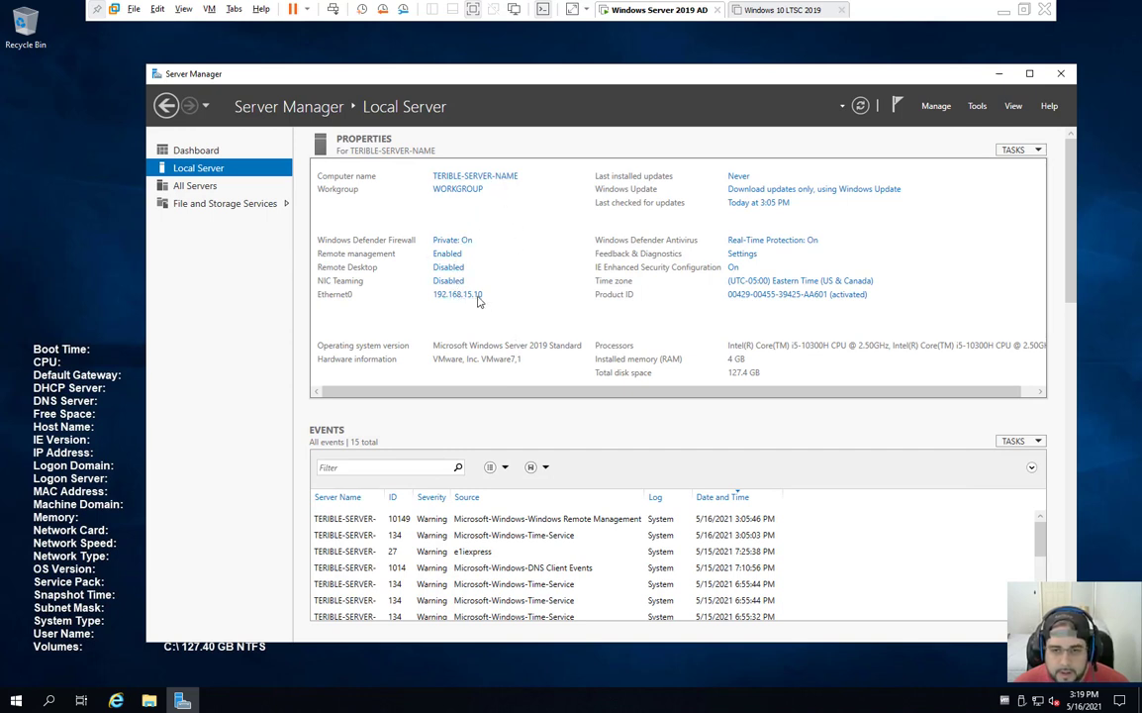
pyautogui.click(737, 177)
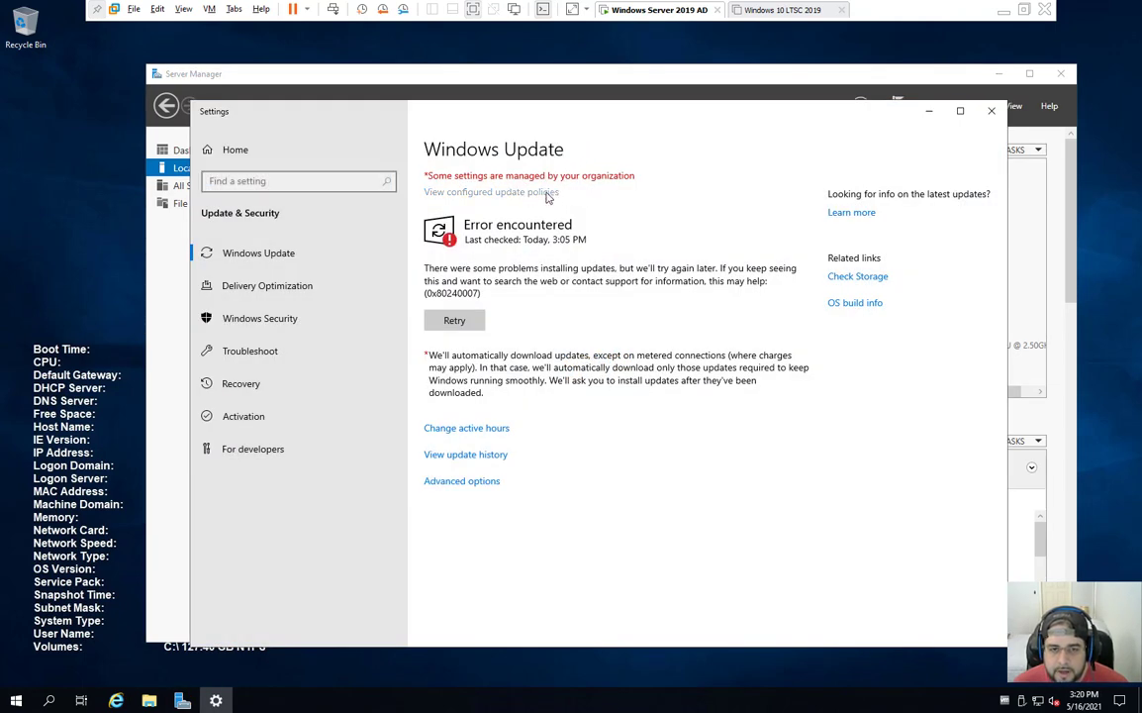
pyautogui.click(544, 193)
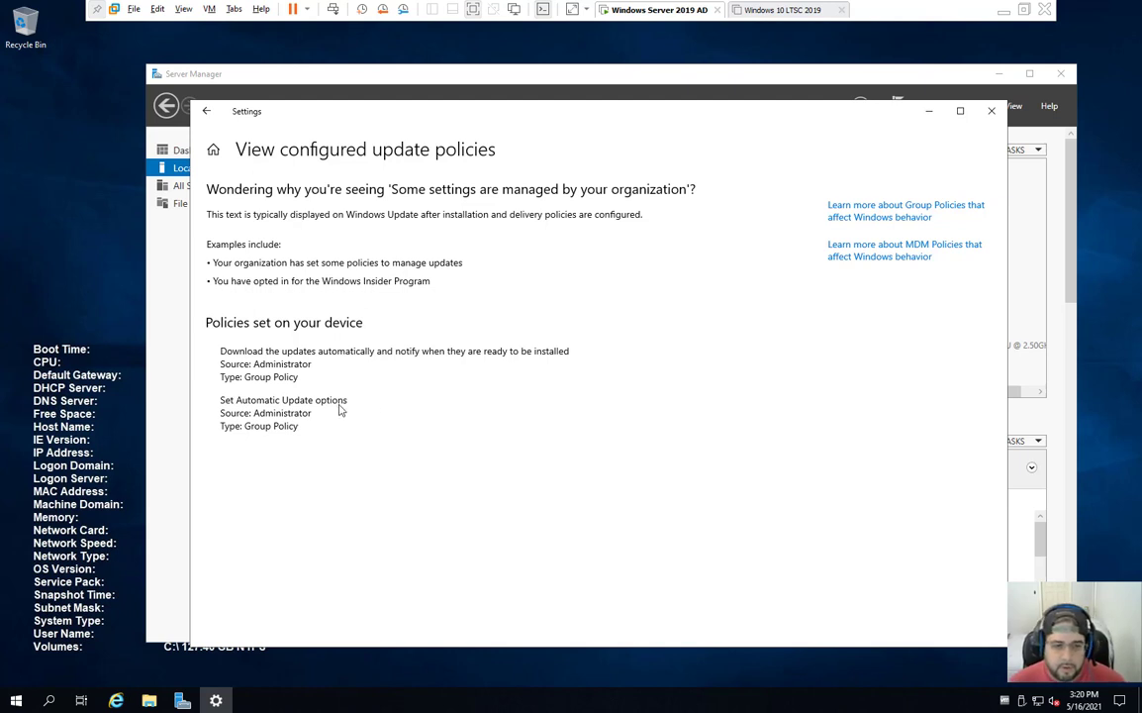
pyautogui.click(991, 110)
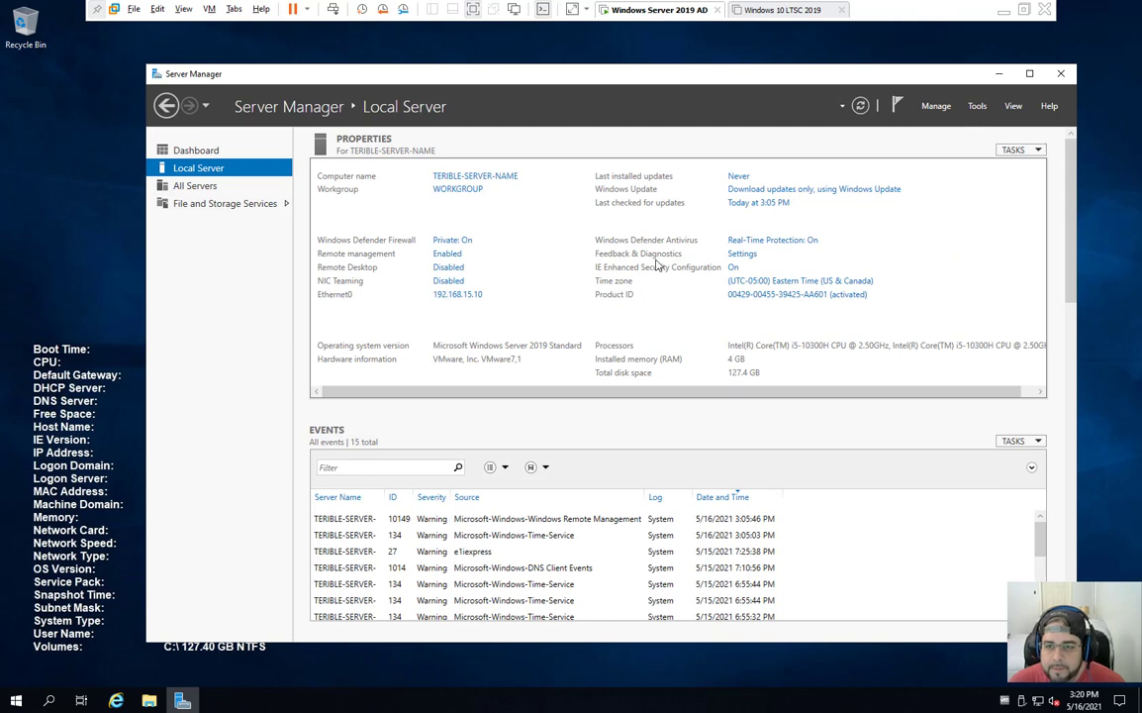
# Step: Retry the Windows Update check after error 0x80240007
pyautogui.click(742, 184)
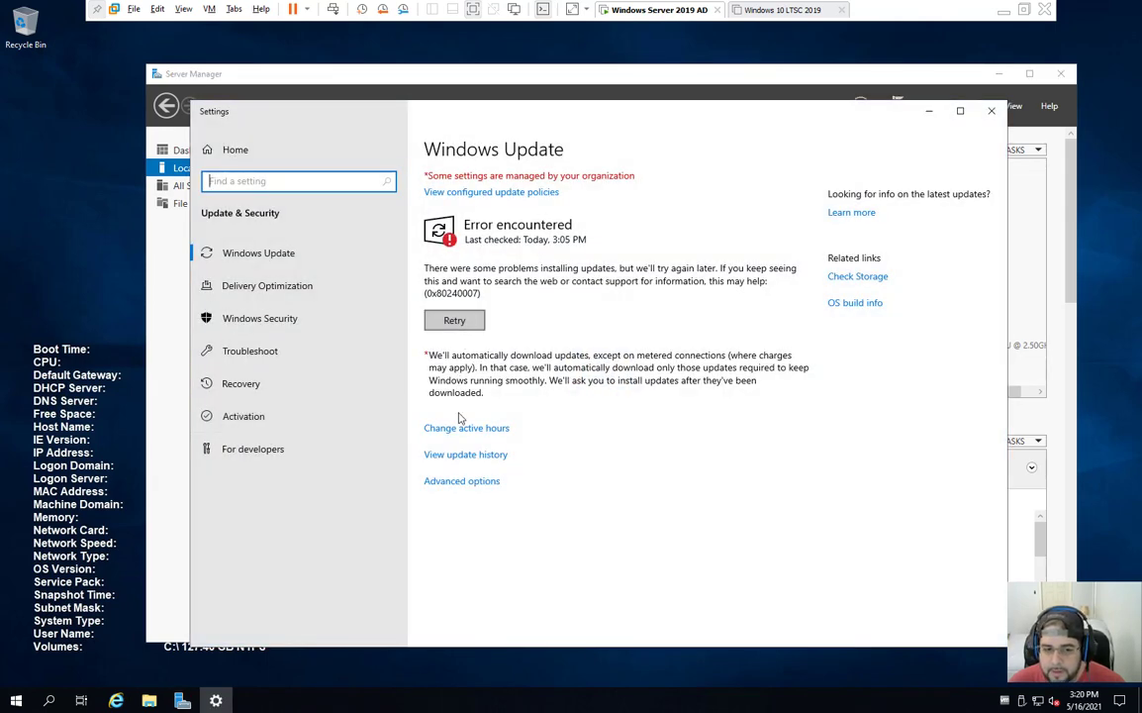
pyautogui.click(991, 110)
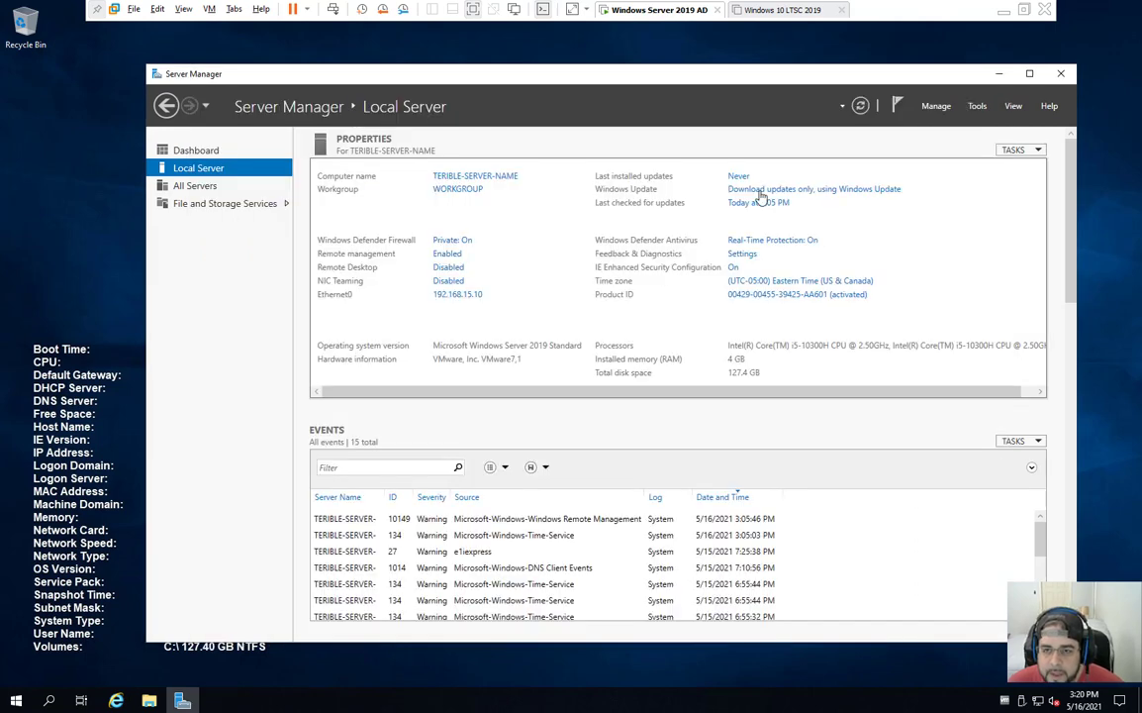
pyautogui.click(772, 188)
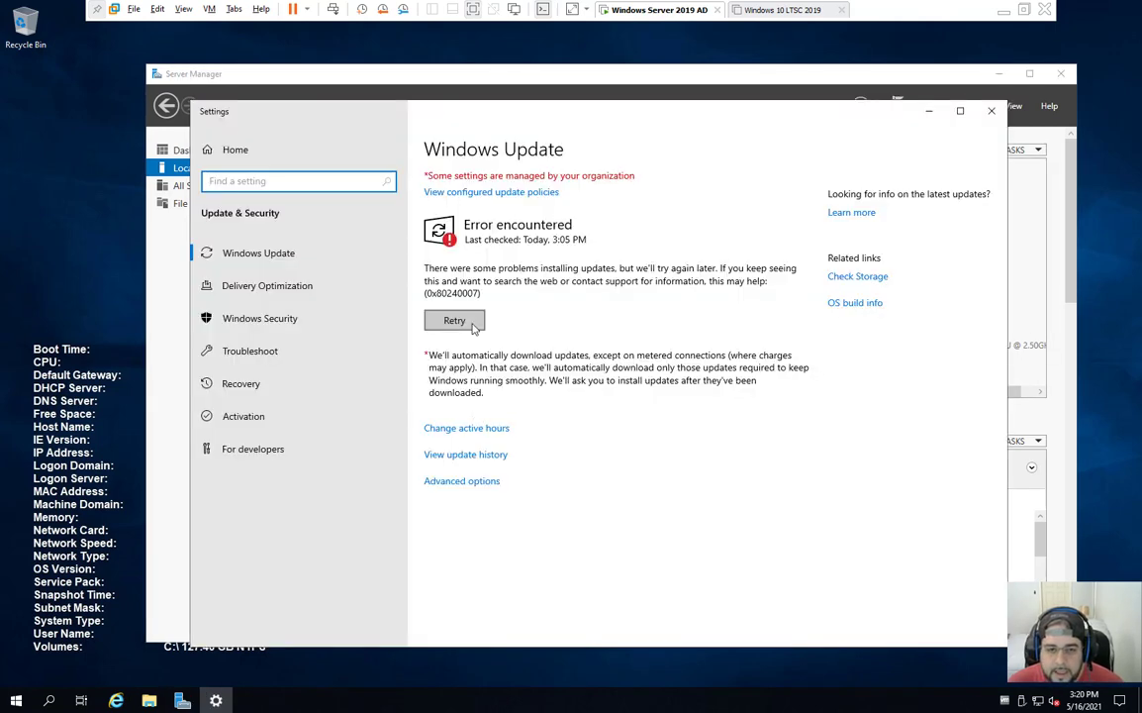
pyautogui.click(473, 328)
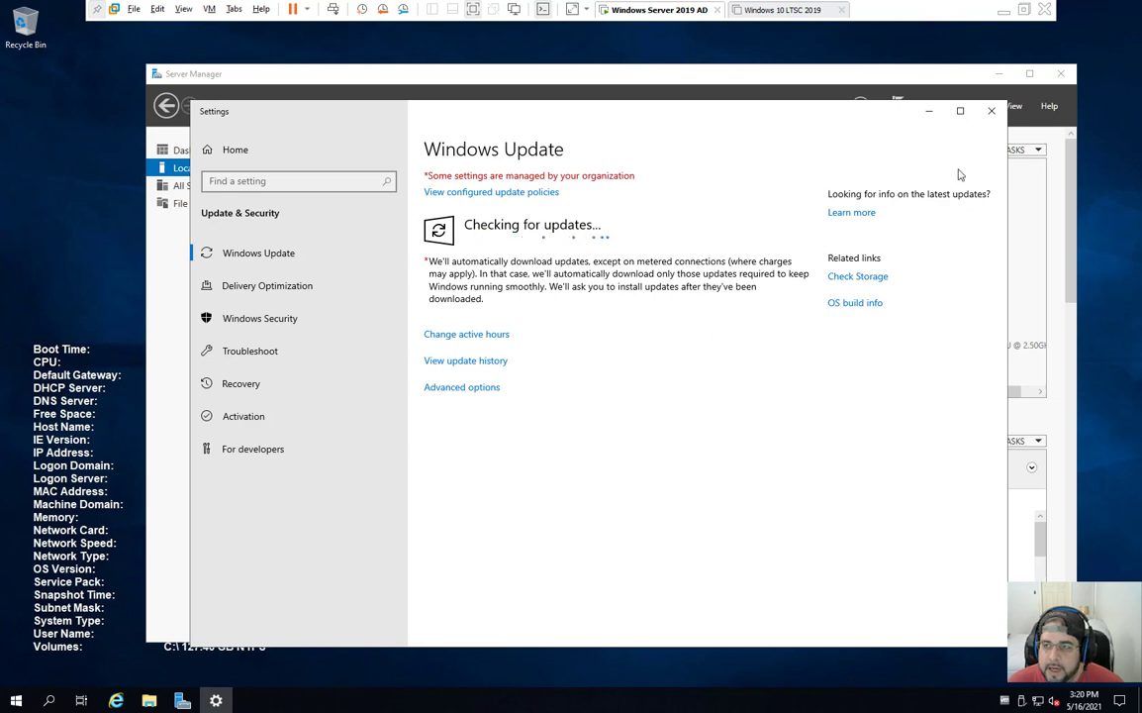
pyautogui.click(992, 112)
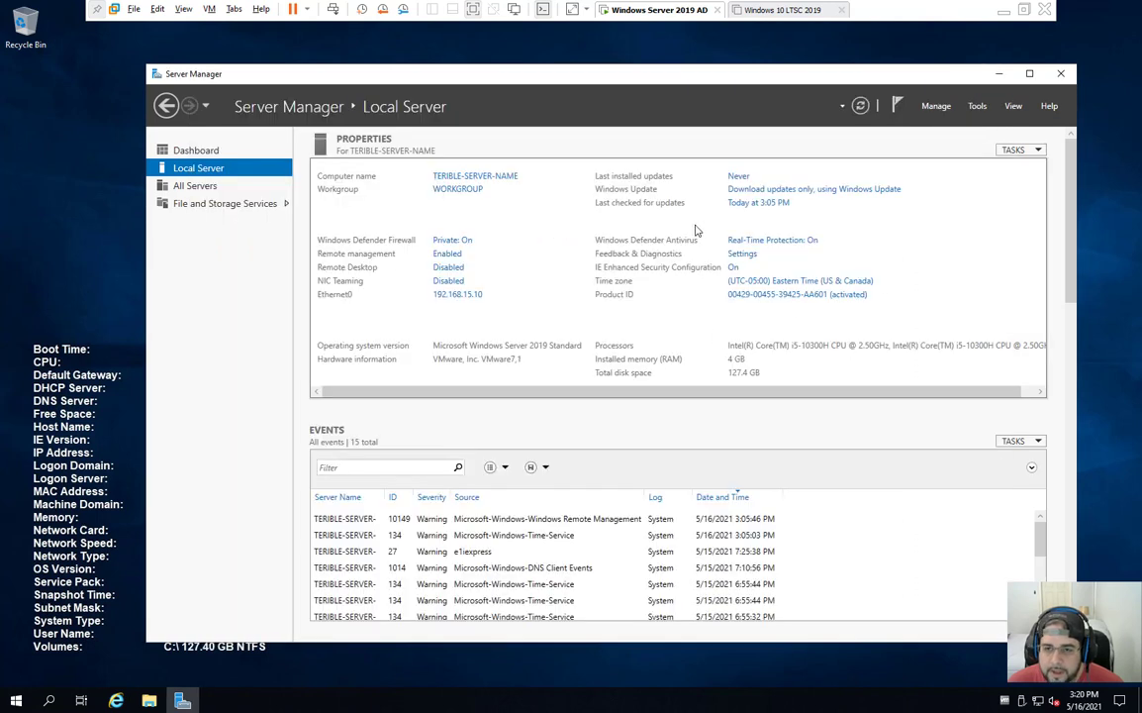
# Step: Set diagnostic data to Basic and delete the device's collected diagnostic data
pyautogui.click(743, 254)
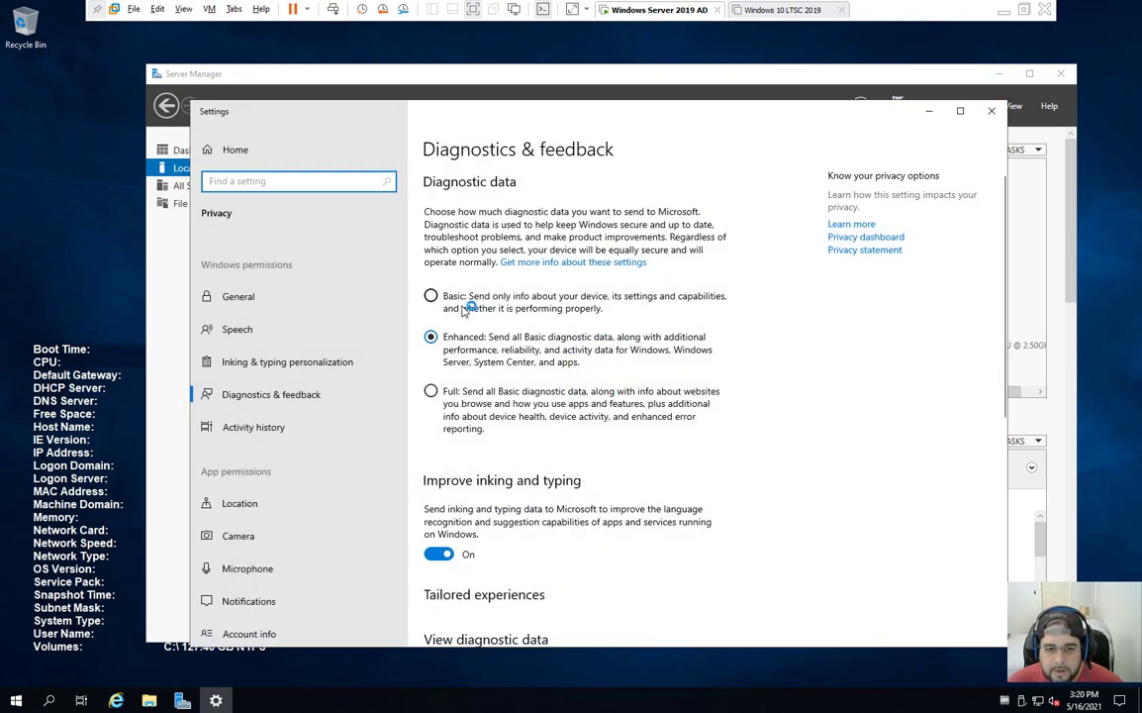
pyautogui.click(429, 297)
pyautogui.scroll(-5, 539, 337)
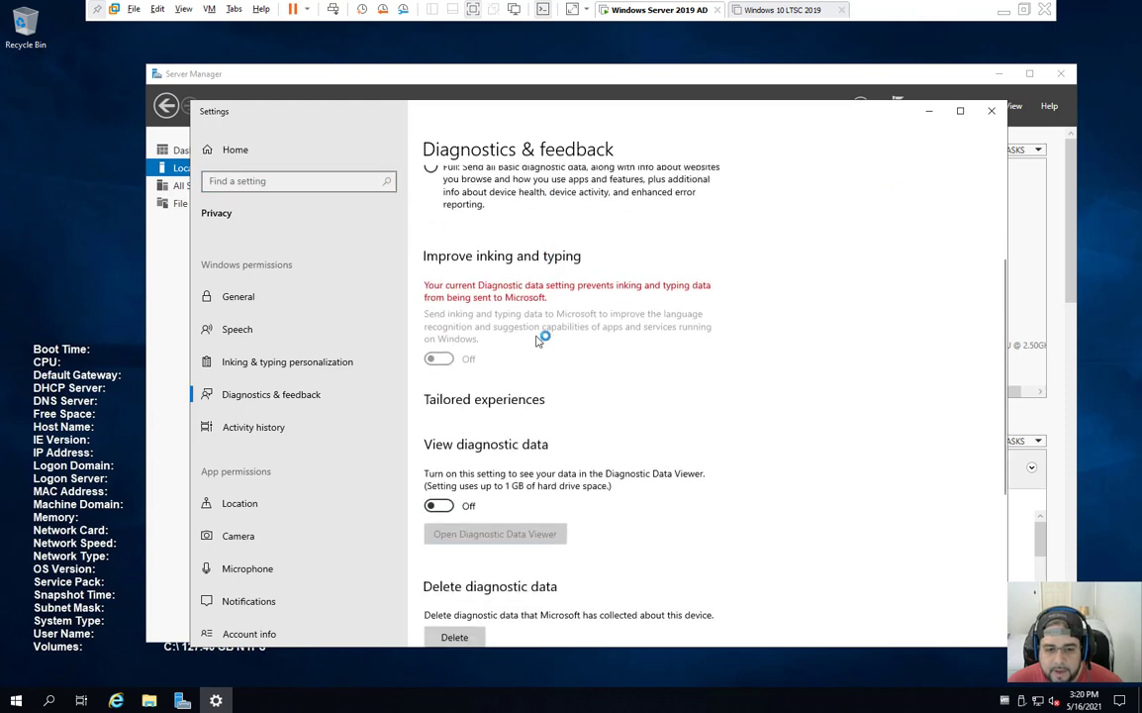
pyautogui.click(450, 340)
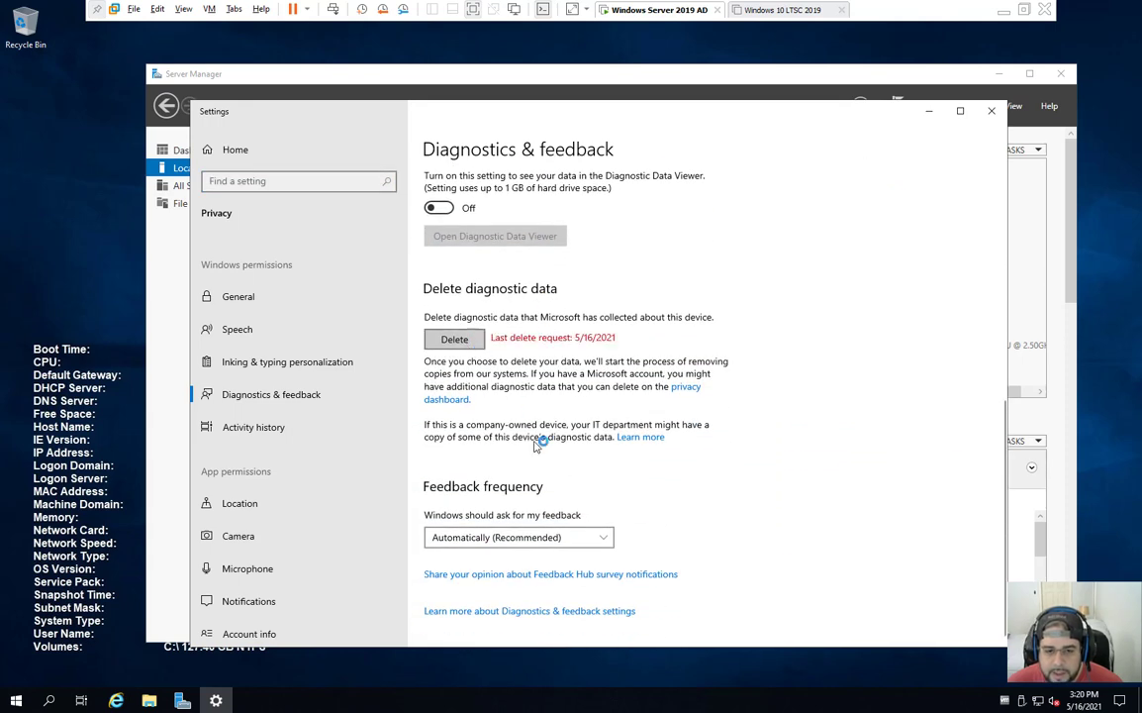
# Step: Set feedback frequency to Never and close Settings
pyautogui.click(550, 538)
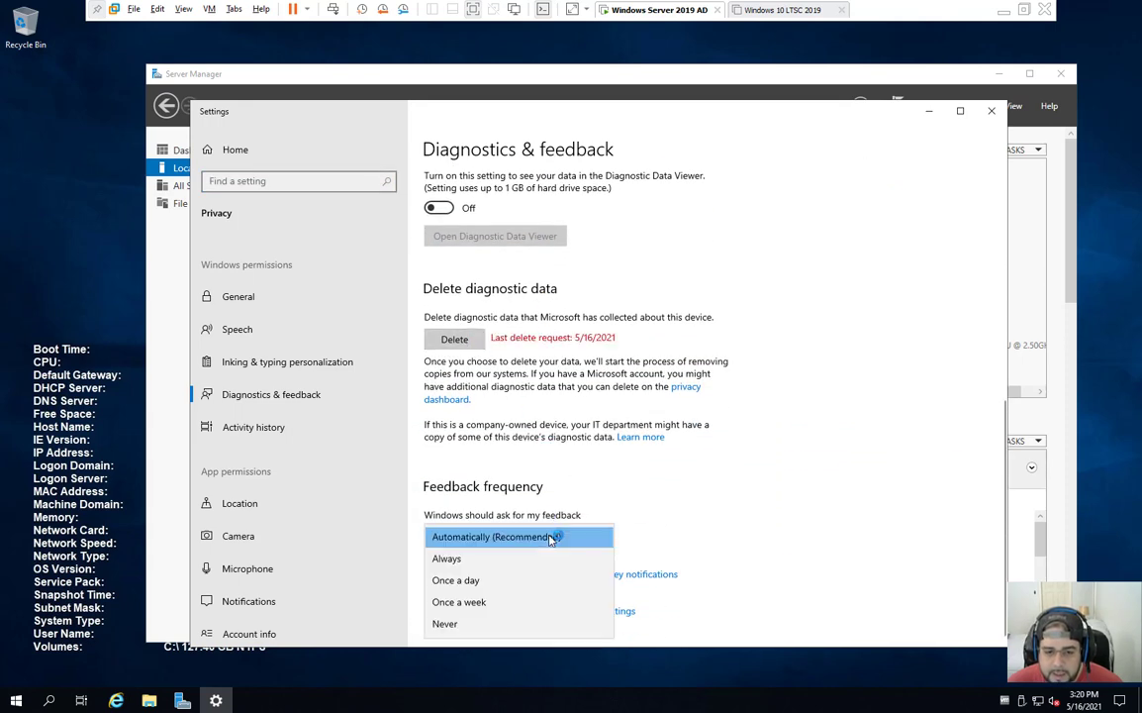
pyautogui.click(515, 621)
pyautogui.scroll(5, 761, 478)
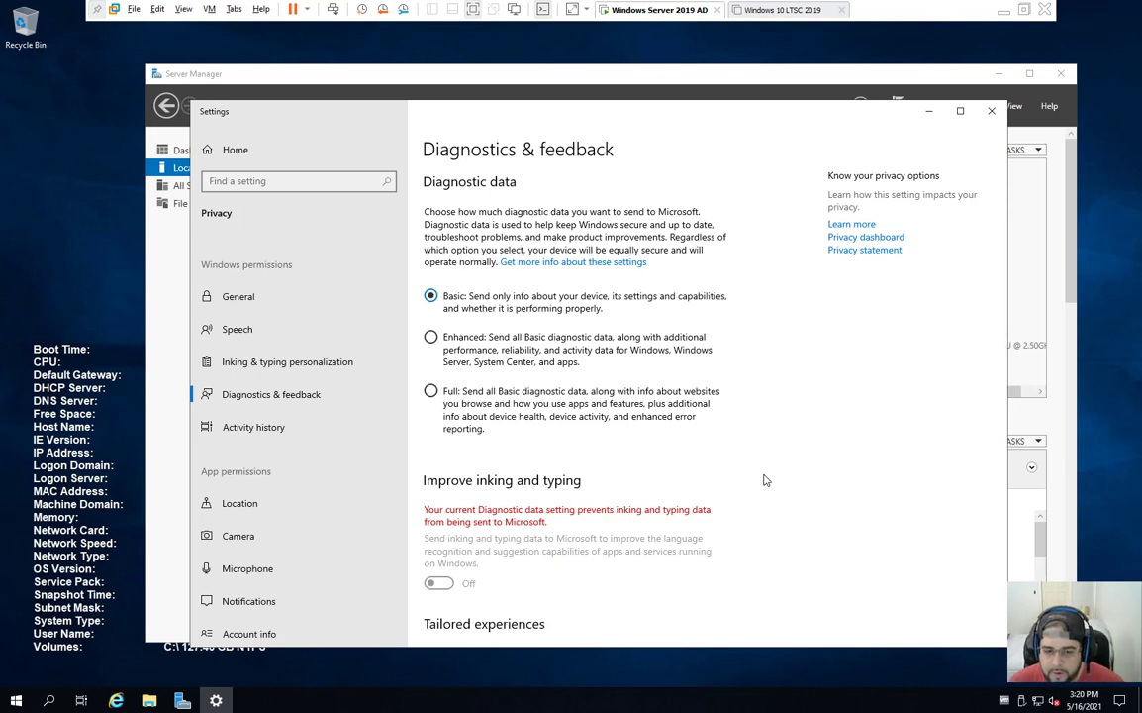
pyautogui.scroll(-5, 763, 480)
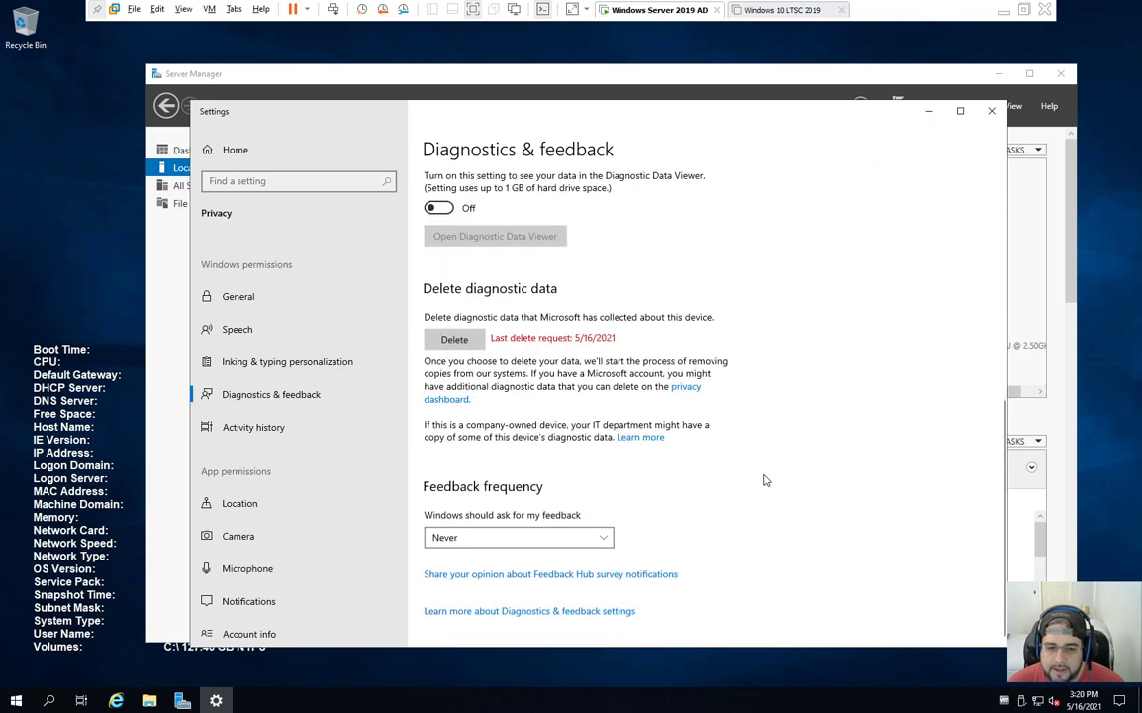
pyautogui.scroll(1, 763, 480)
pyautogui.scroll(5, 763, 480)
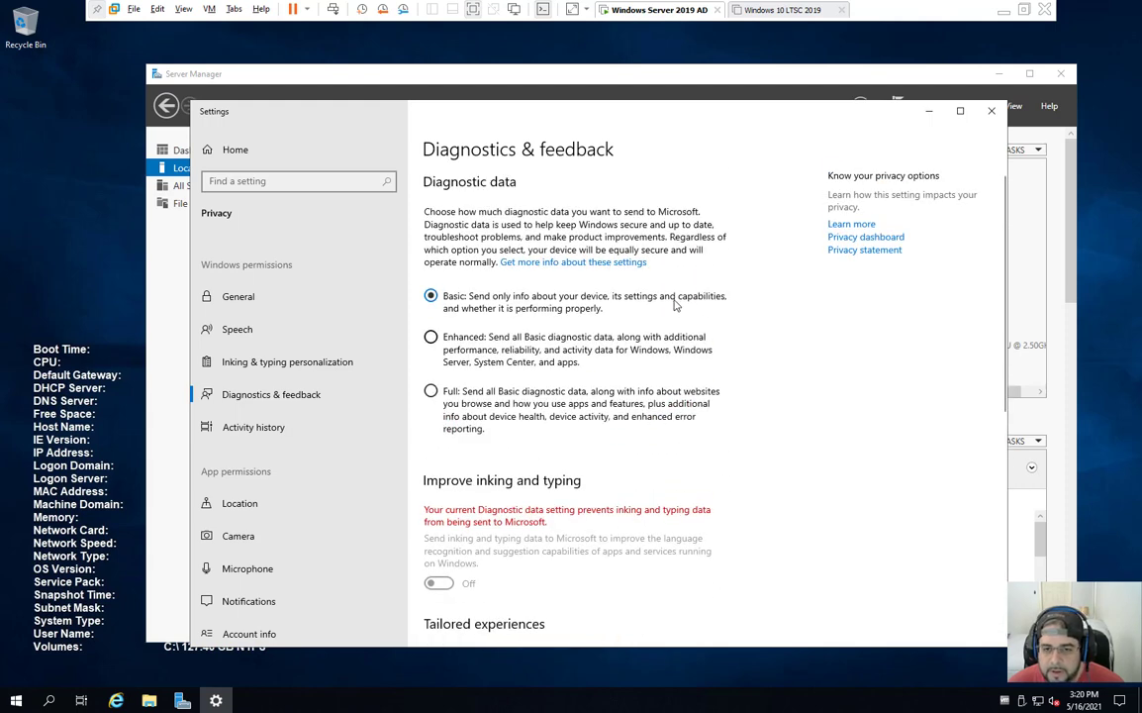
pyautogui.click(991, 110)
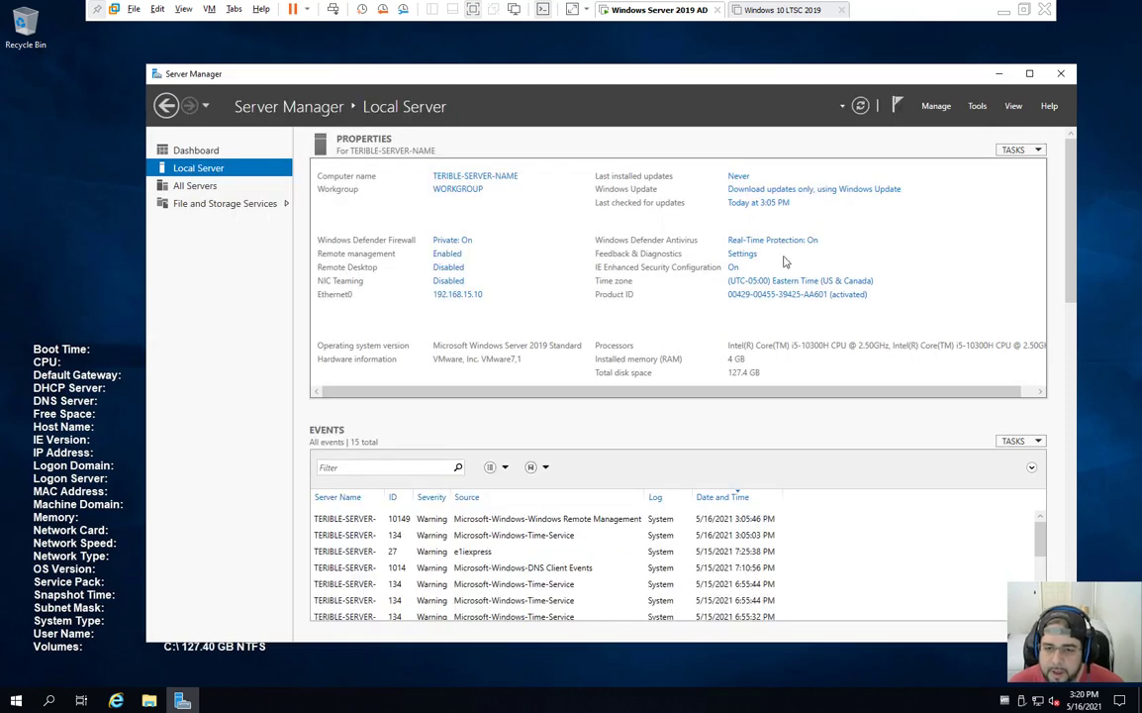
# Step: Turn IE Enhanced Security Configuration off for Administrators, then launch Internet Explorer
pyautogui.click(733, 267)
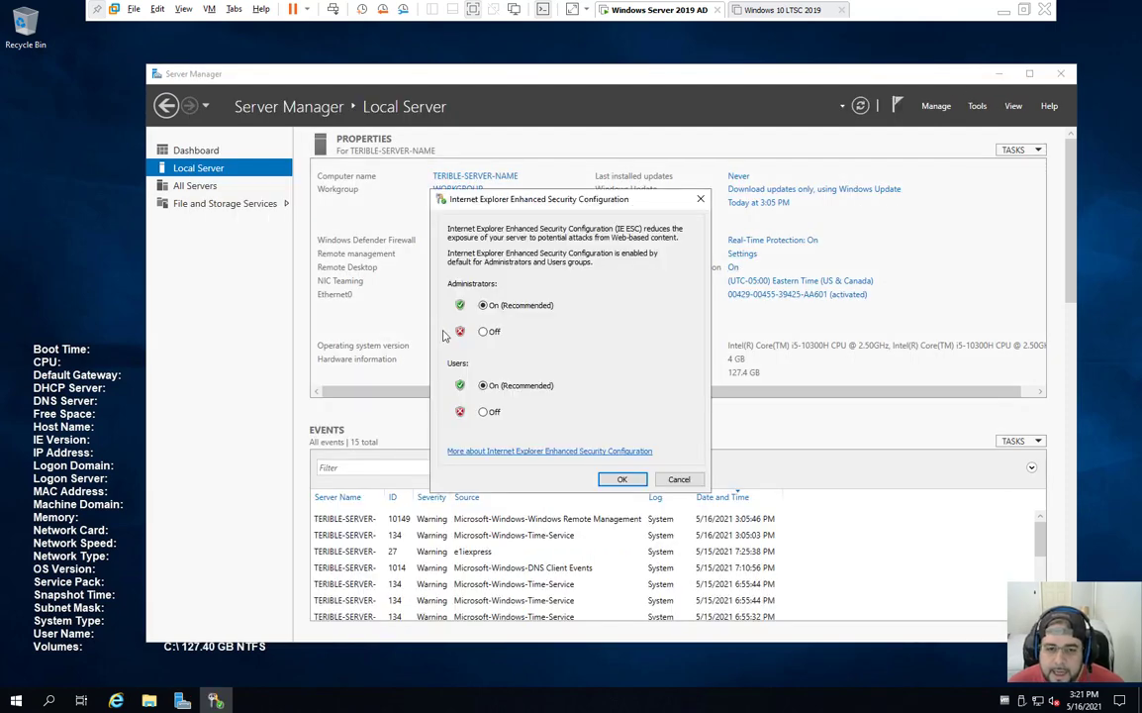
pyautogui.click(484, 331)
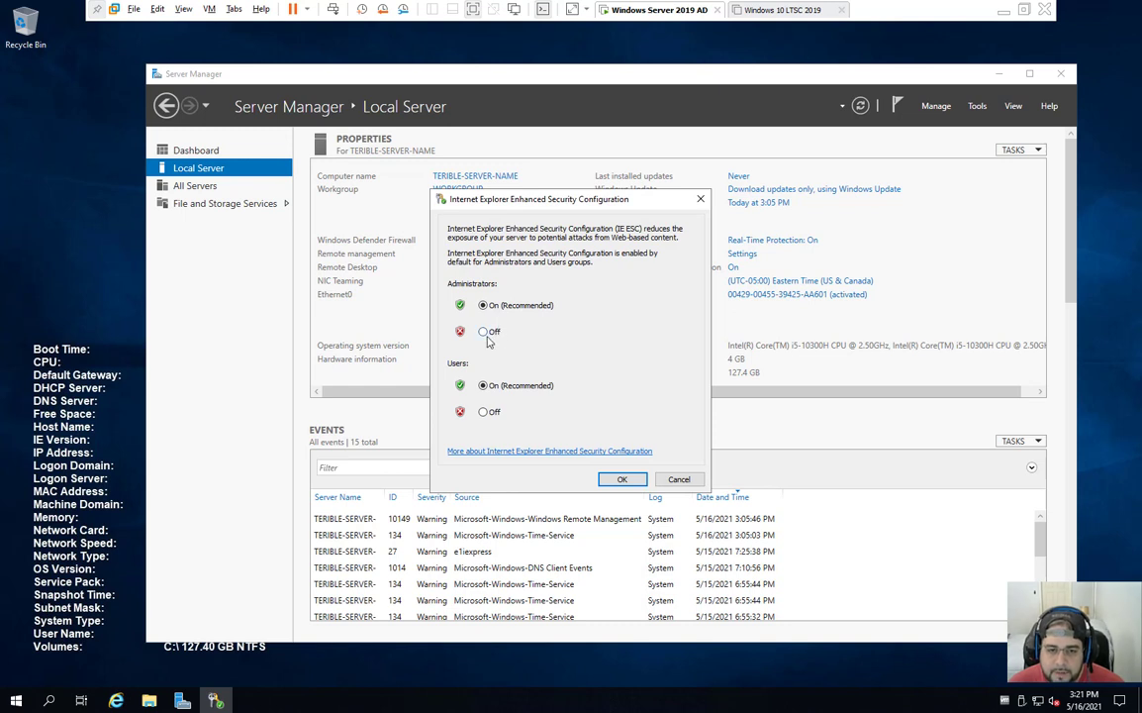
pyautogui.click(623, 479)
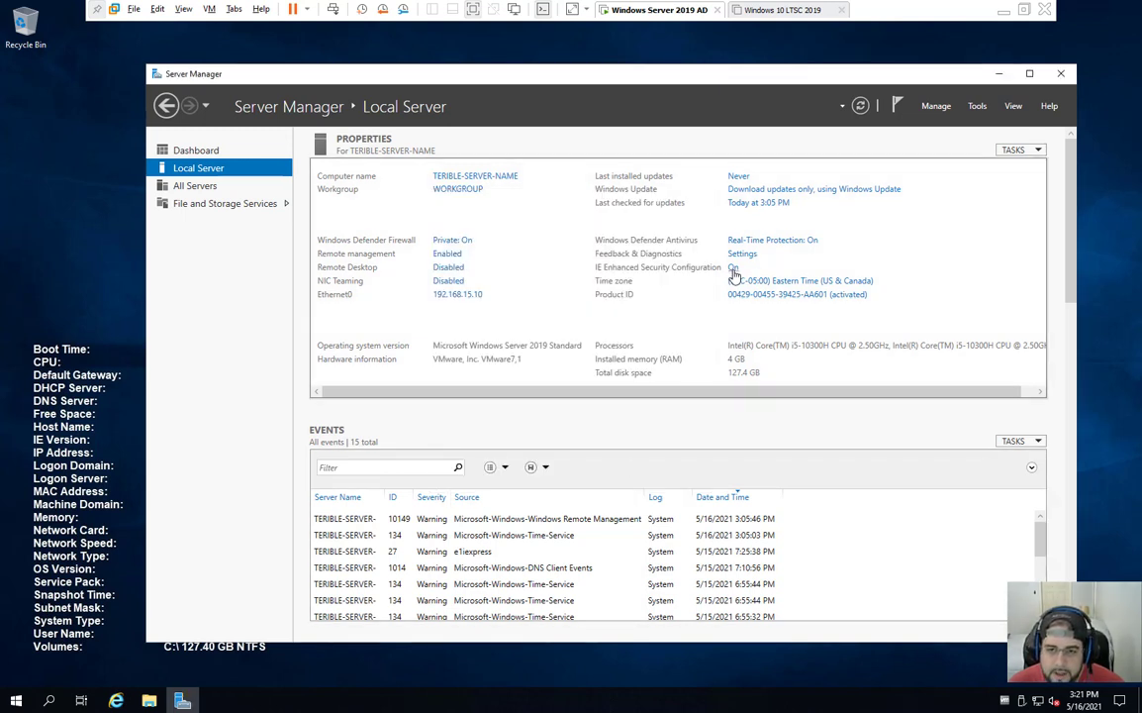
pyautogui.click(115, 701)
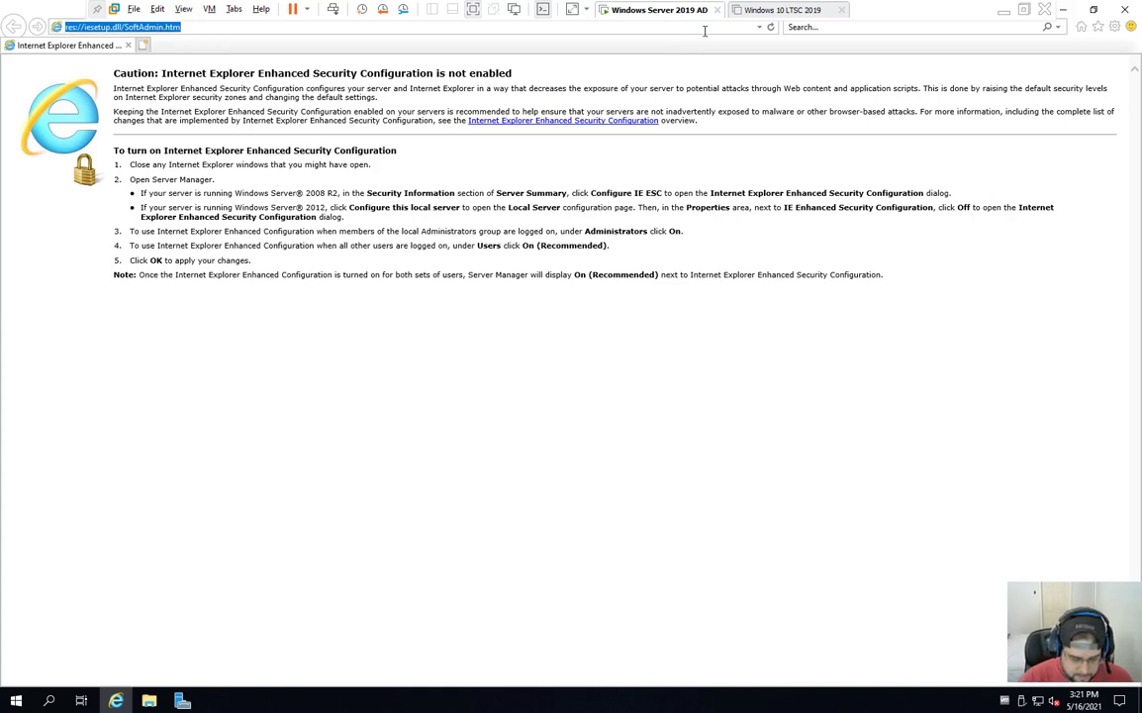
# Step: Load ninite.com in Internet Explorer and scroll through its app categories
pyautogui.write('nite.com')
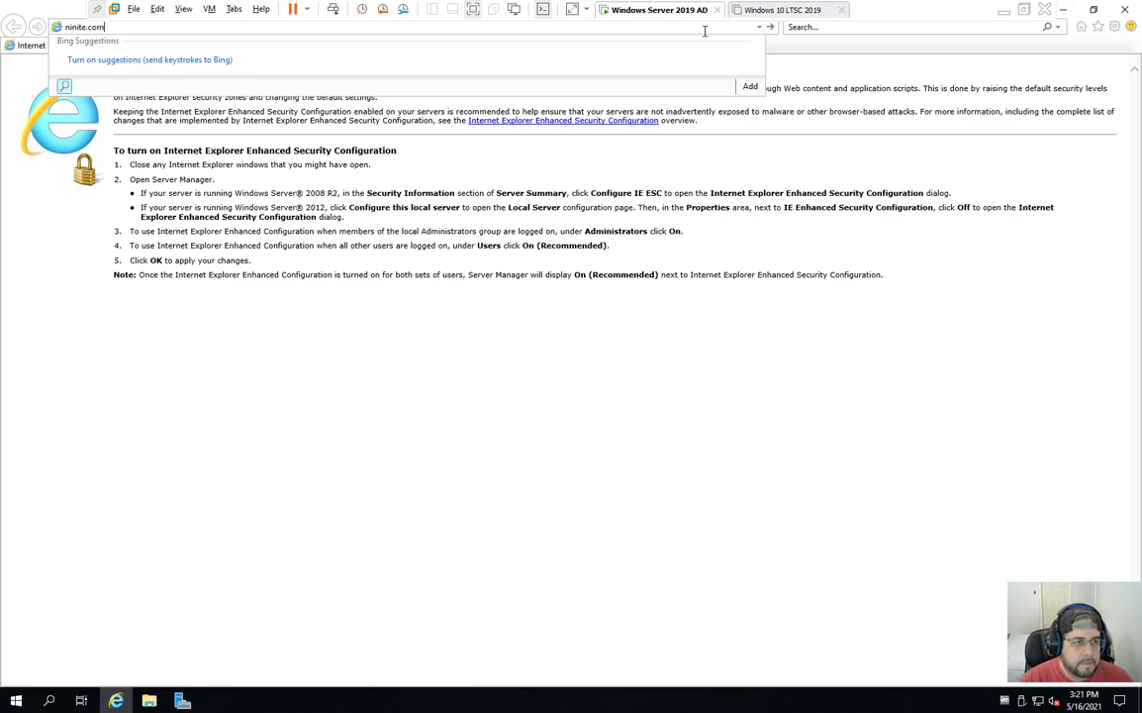
pyautogui.press('Return')
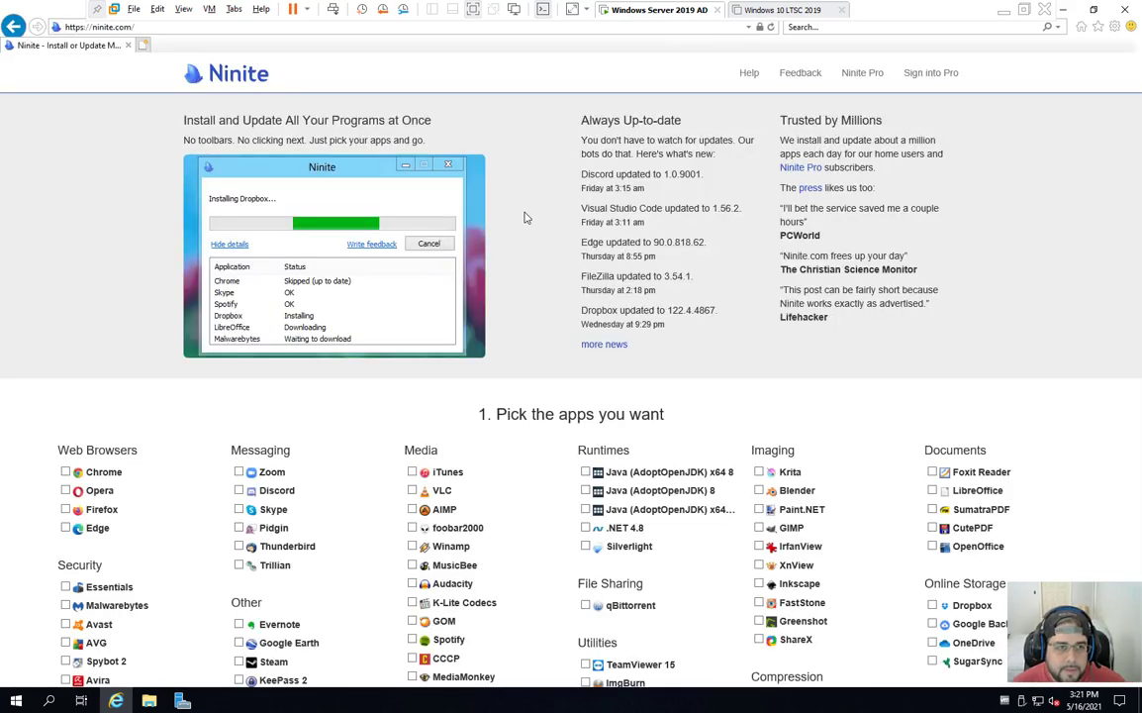
pyautogui.scroll(-4, 535, 257)
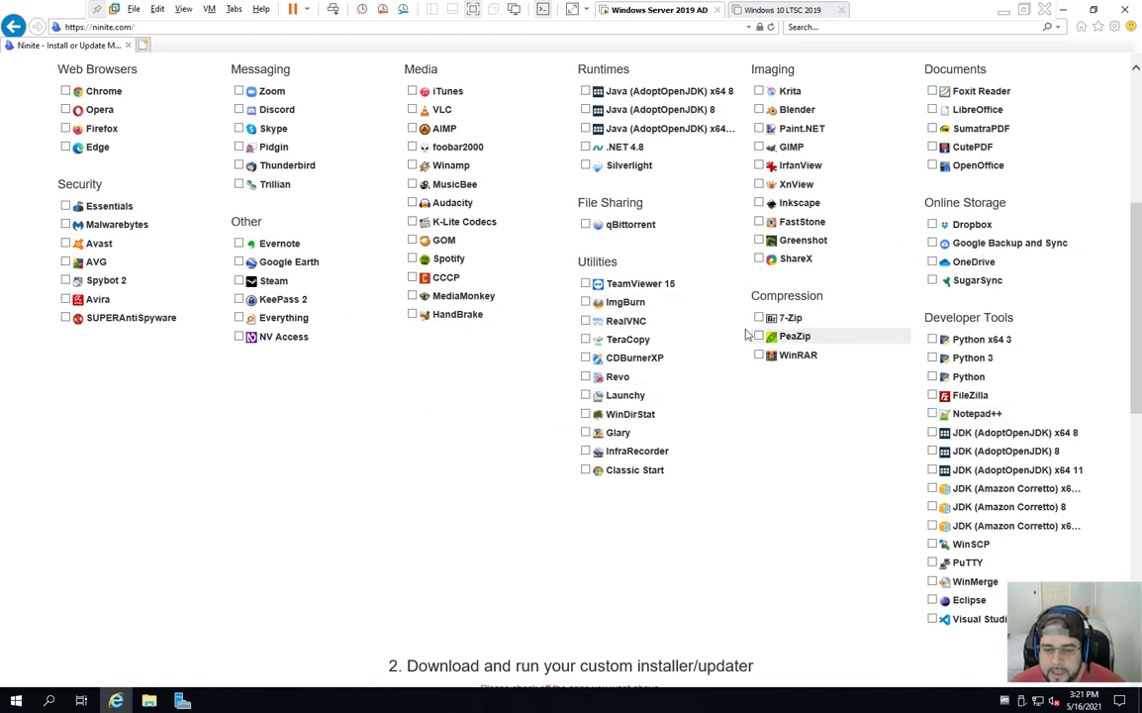
pyautogui.scroll(4, 658, 310)
# Step: Close Internet Explorer, dismiss Feedback settings, and reconfirm IE Enhanced Security Configuration as Off
pyautogui.click(1126, 11)
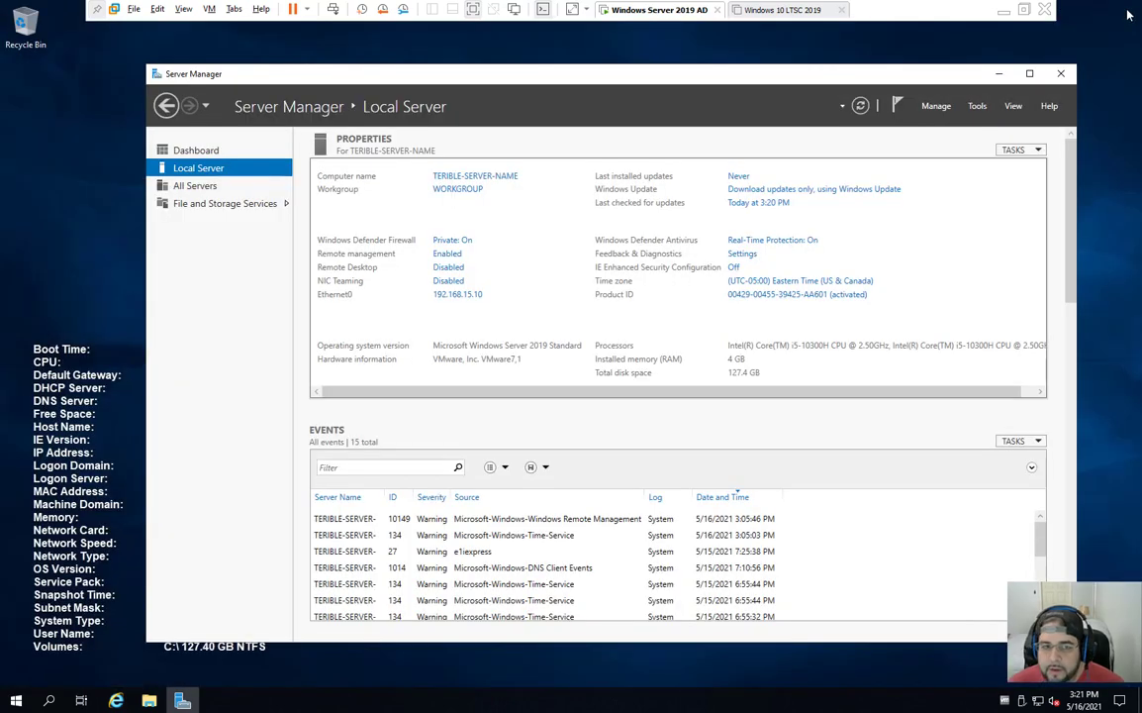
pyautogui.click(740, 254)
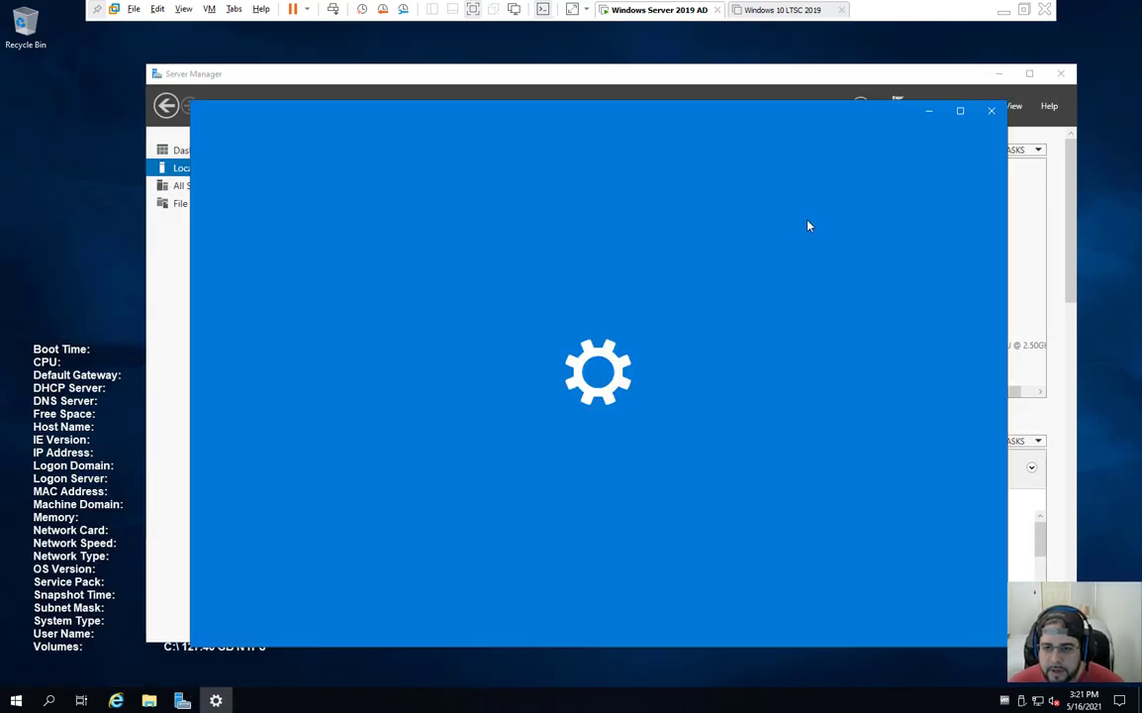
pyautogui.click(991, 111)
pyautogui.click(734, 268)
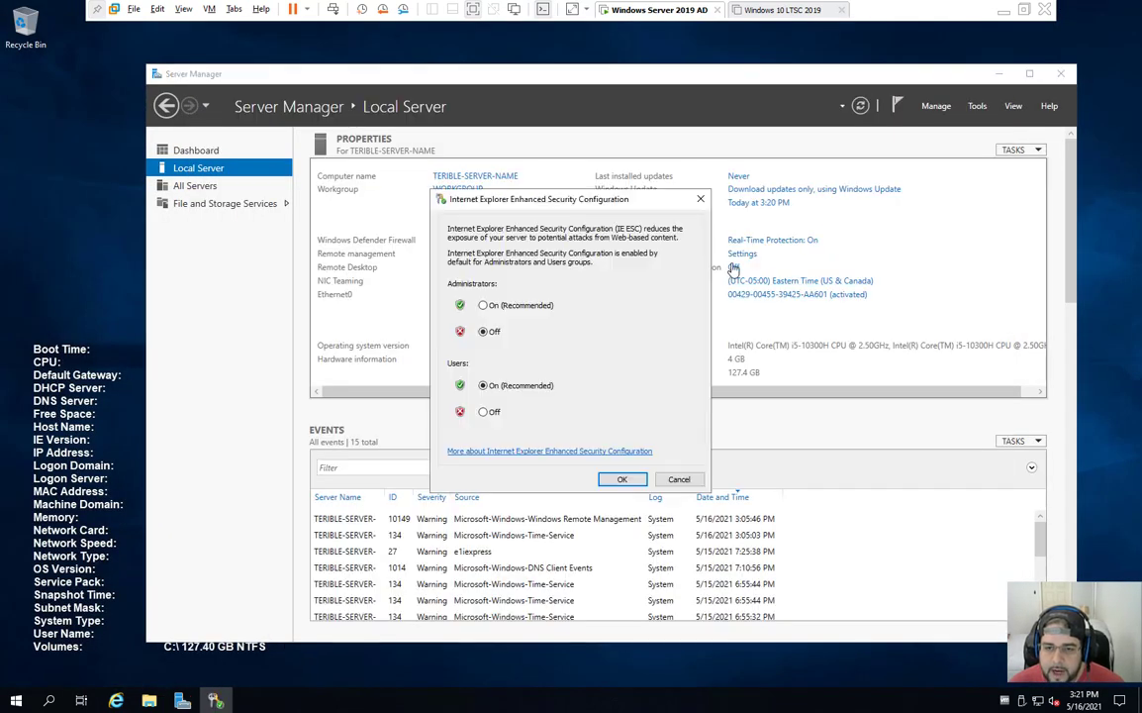
pyautogui.click(621, 479)
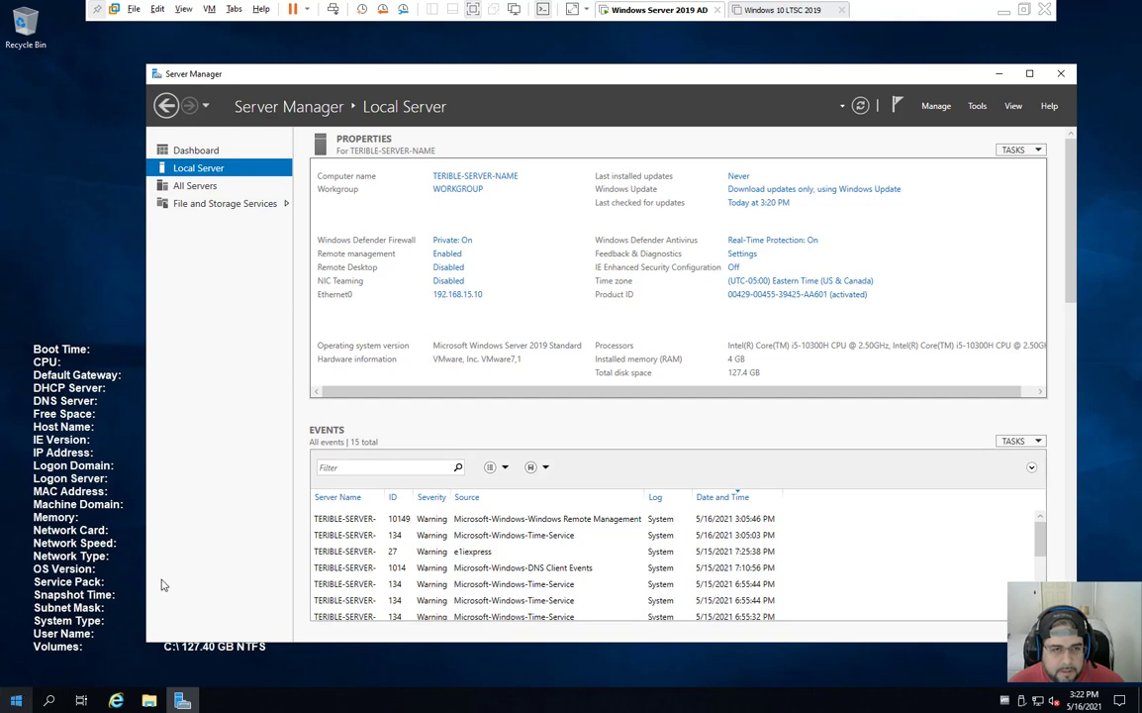
# Step: Show the desktop and choose Update and restart from the Start menu's Power options
pyautogui.press('super+d')
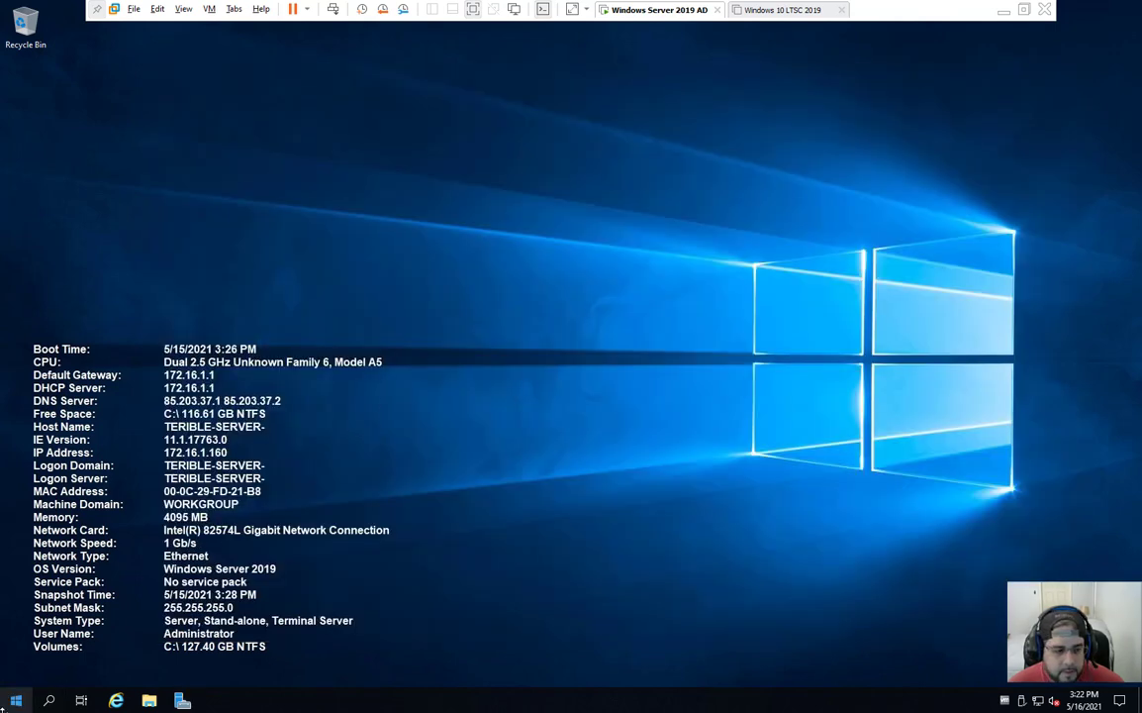
pyautogui.click(18, 701)
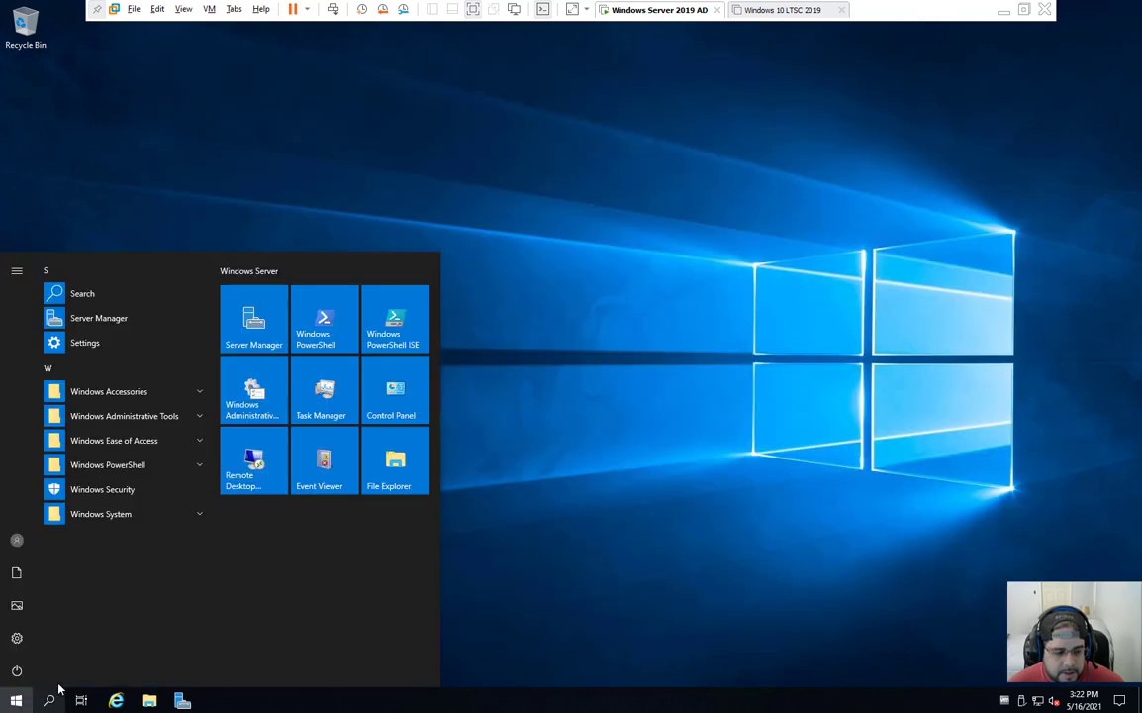
pyautogui.click(22, 678)
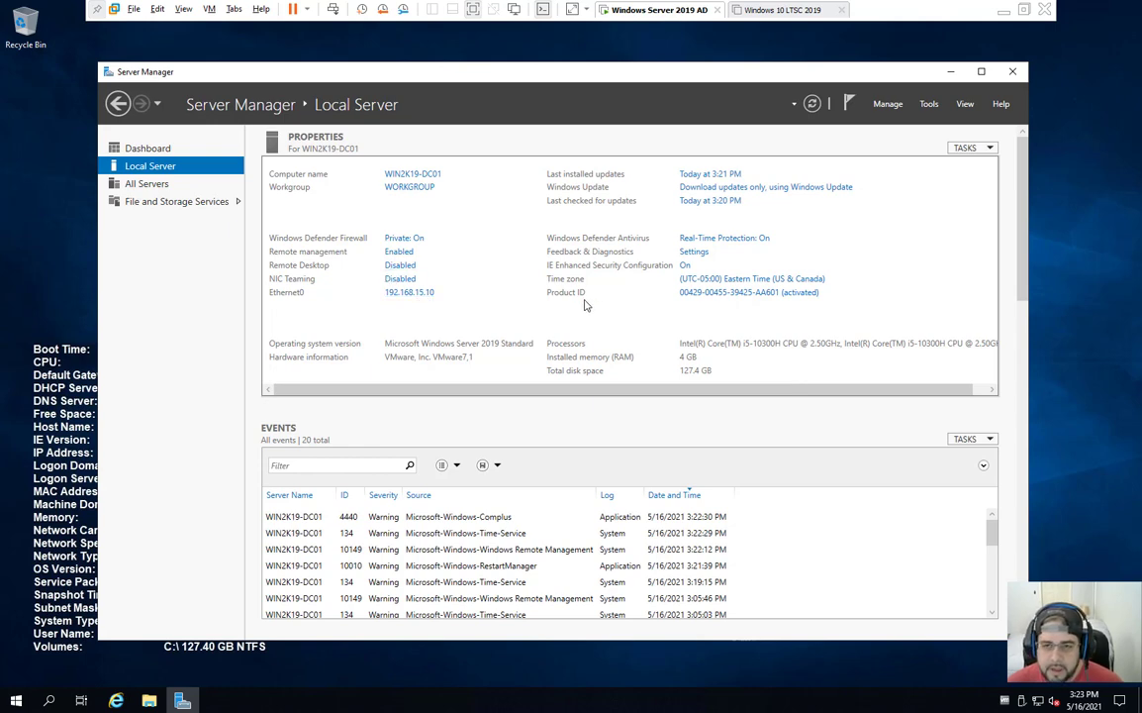
# Step: Launch the Add Roles and Features Wizard, skipping its intro in future, and advance to server roles
pyautogui.click(893, 112)
pyautogui.click(897, 121)
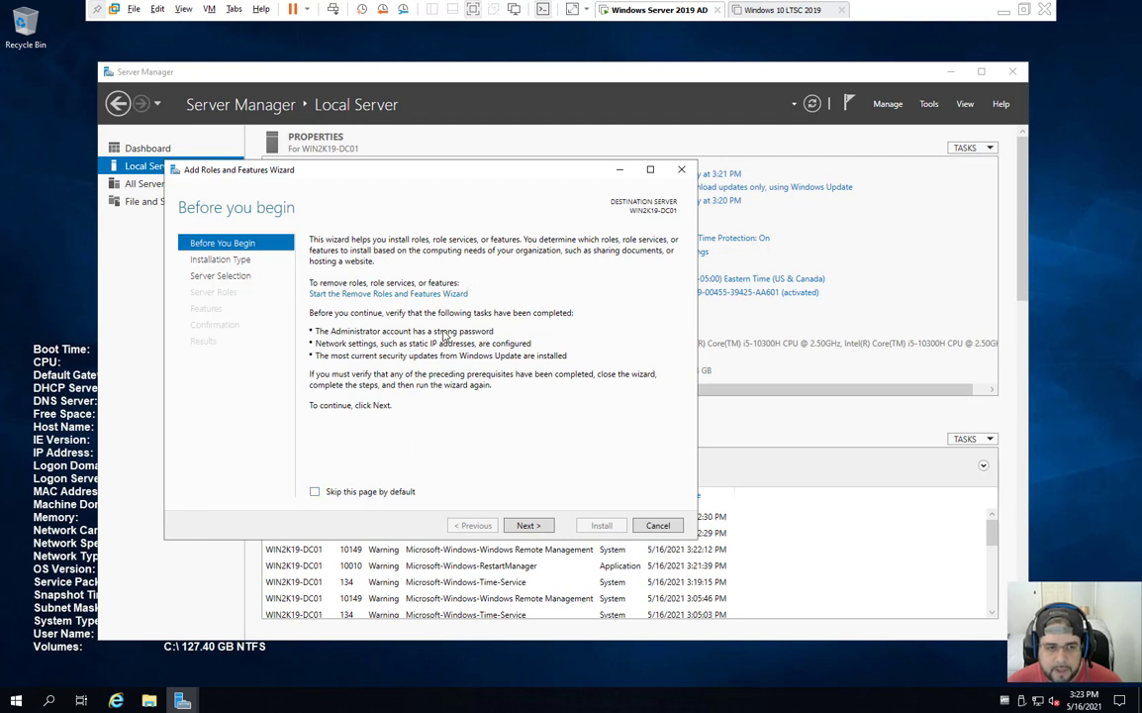
pyautogui.click(383, 493)
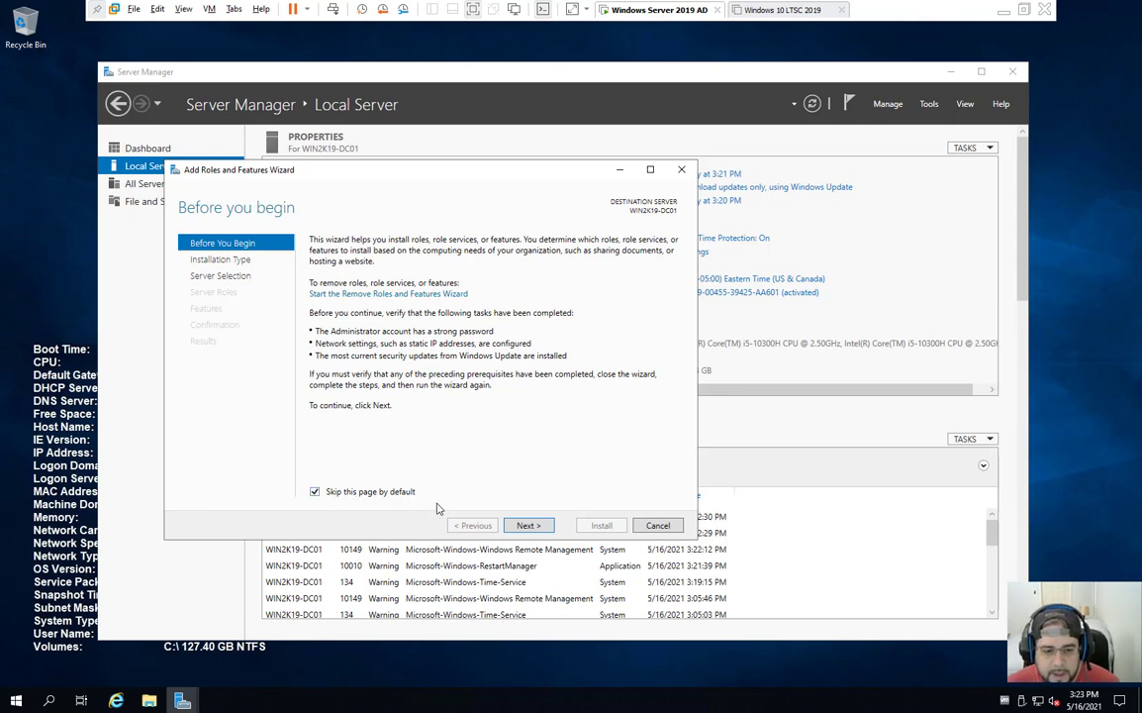
pyautogui.click(548, 528)
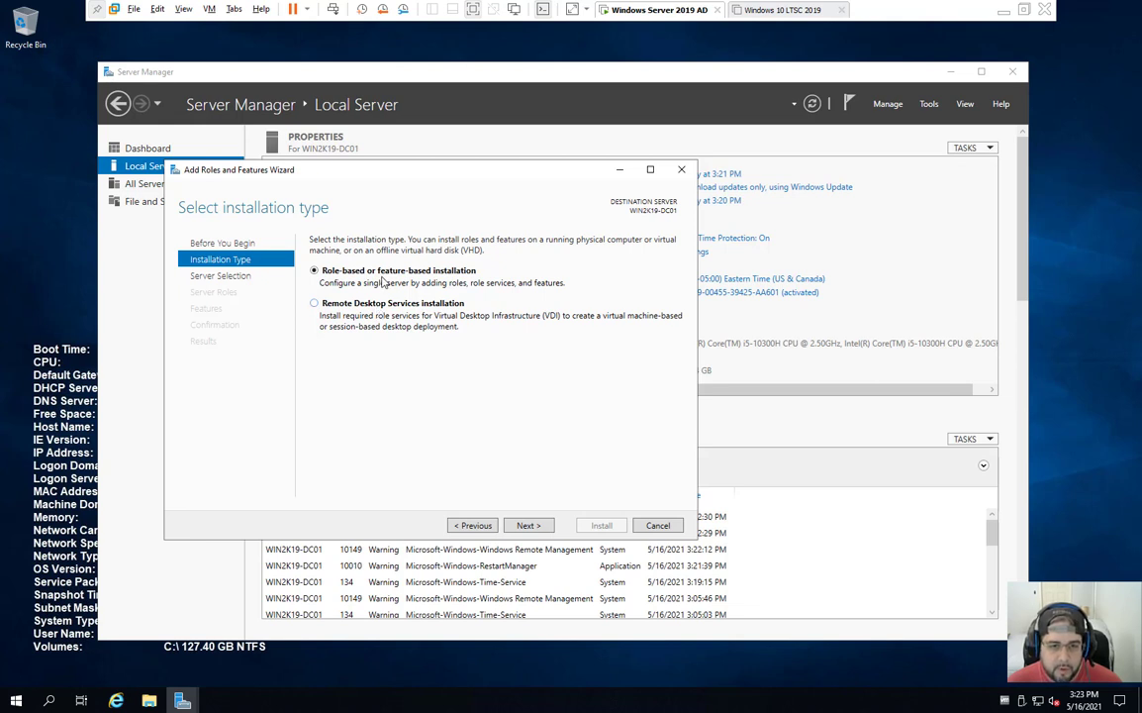
pyautogui.click(525, 526)
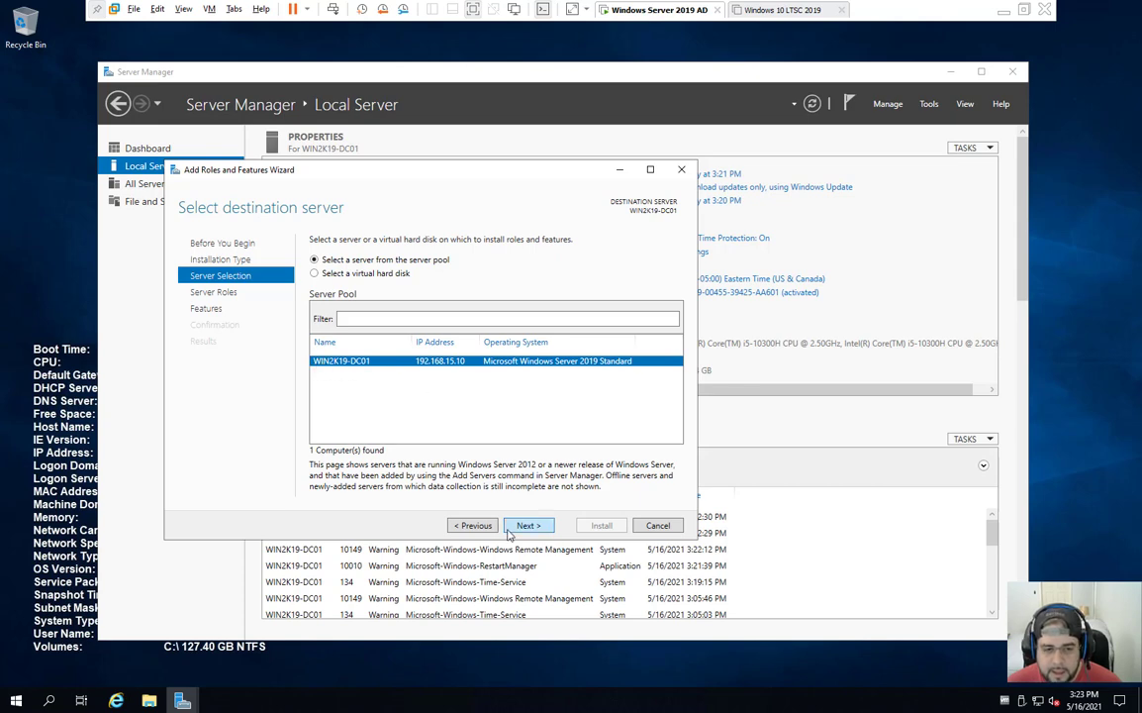
pyautogui.click(541, 532)
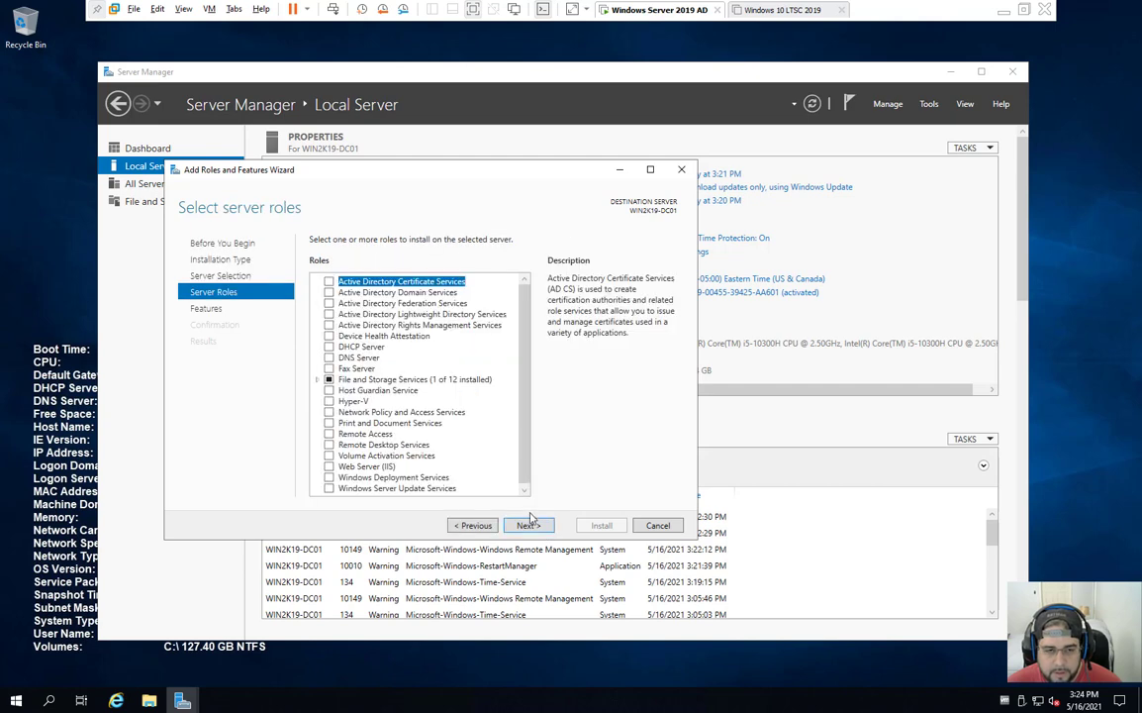
# Step: Select Active Directory Domain Services and DNS Server with their required features, then continue to Features
pyautogui.click(376, 293)
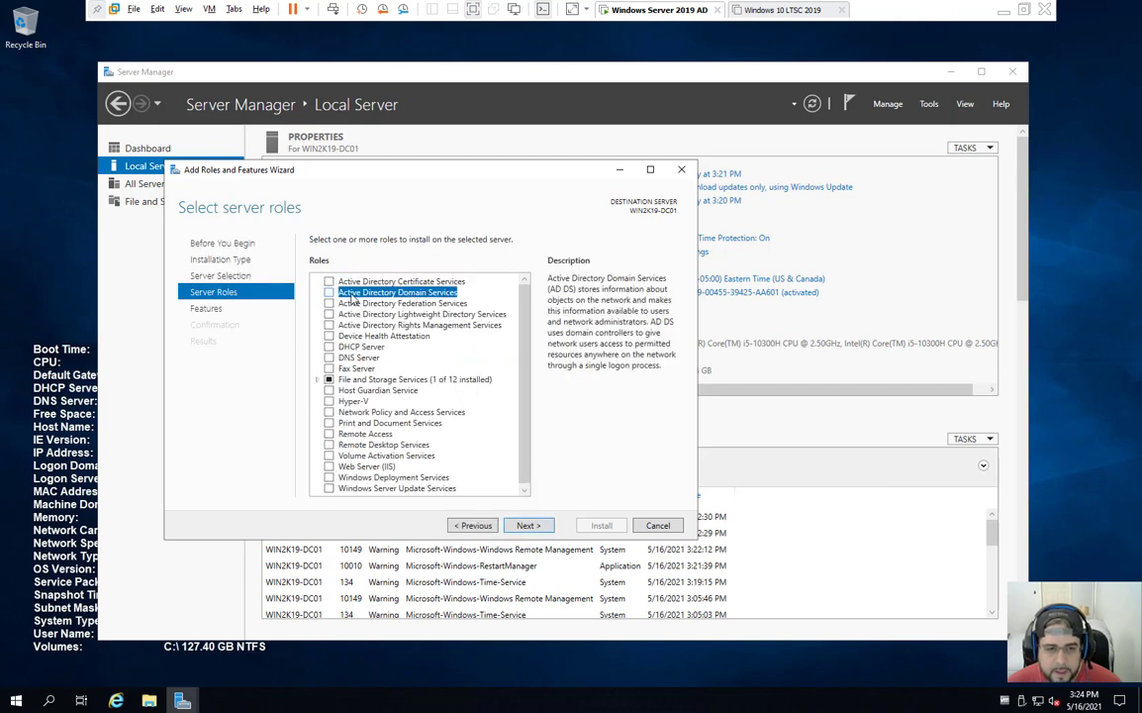
pyautogui.click(329, 292)
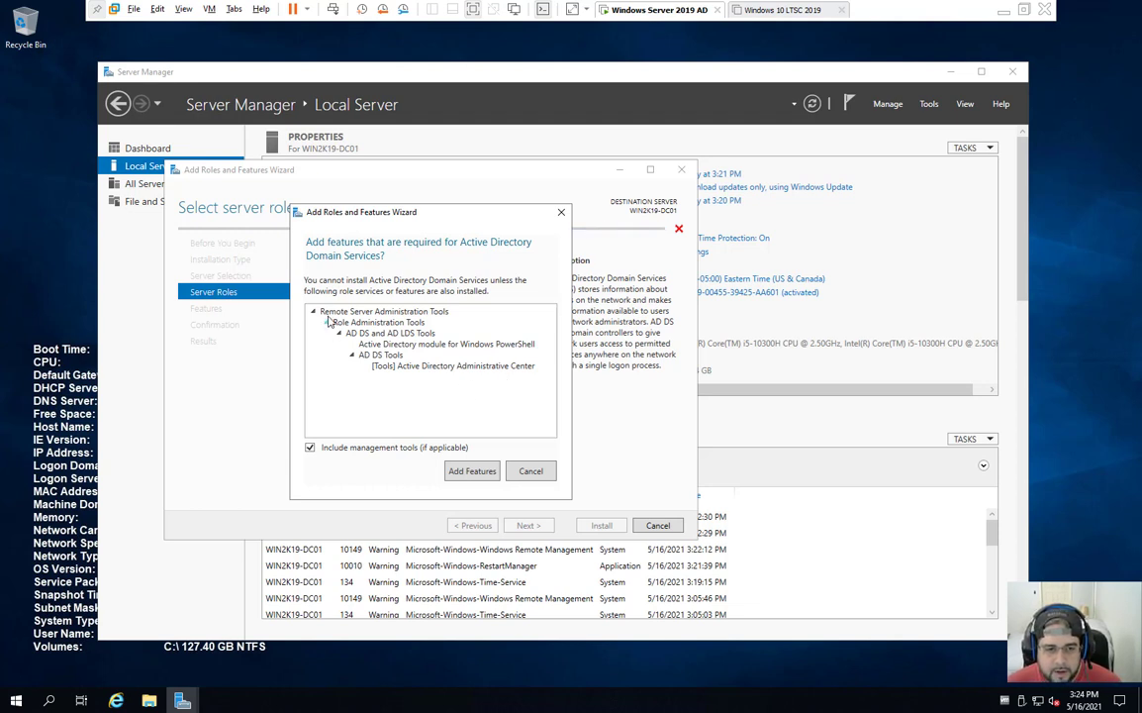
pyautogui.click(473, 471)
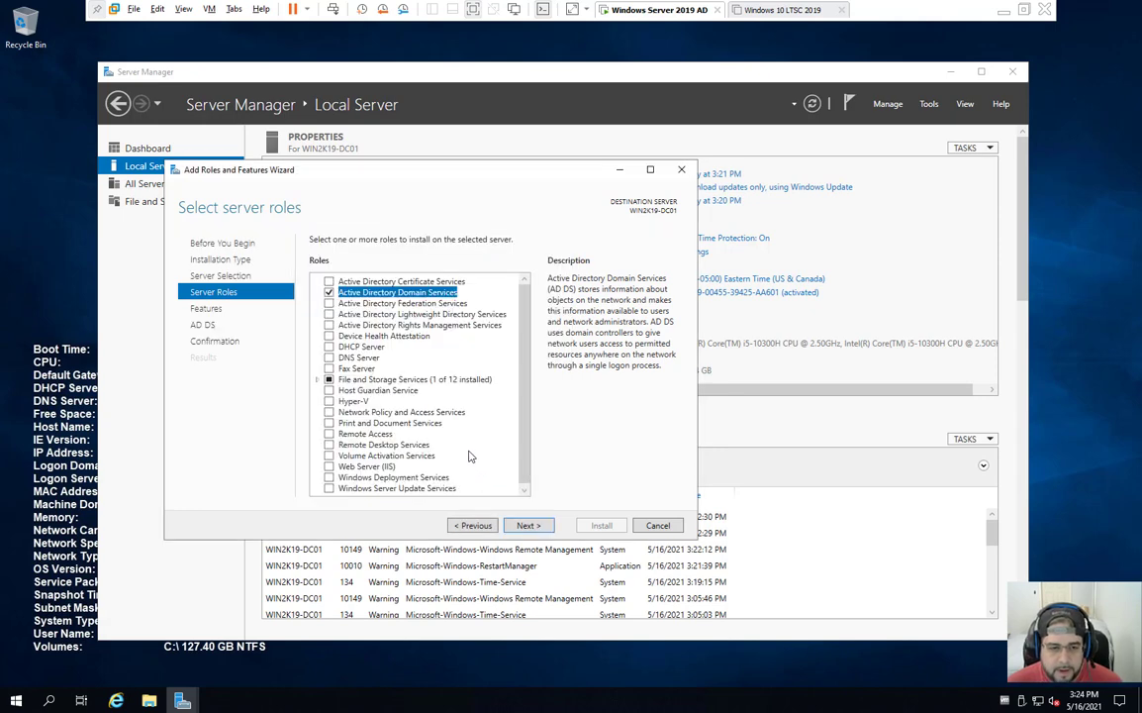
pyautogui.click(329, 357)
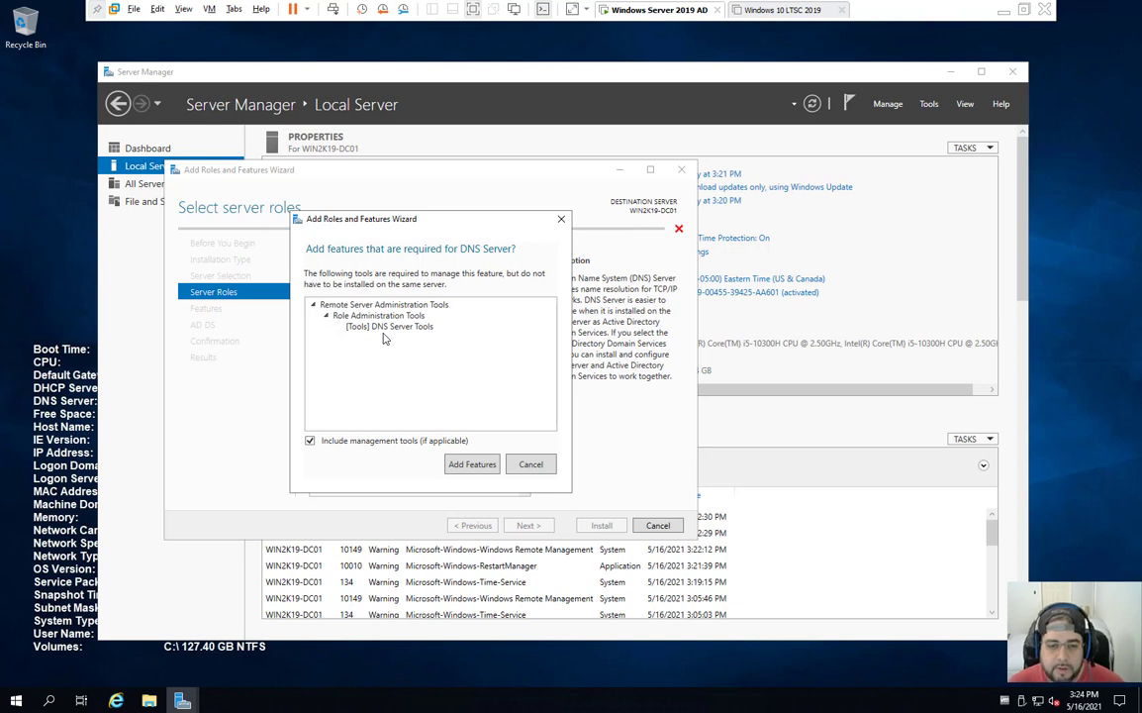
pyautogui.click(475, 465)
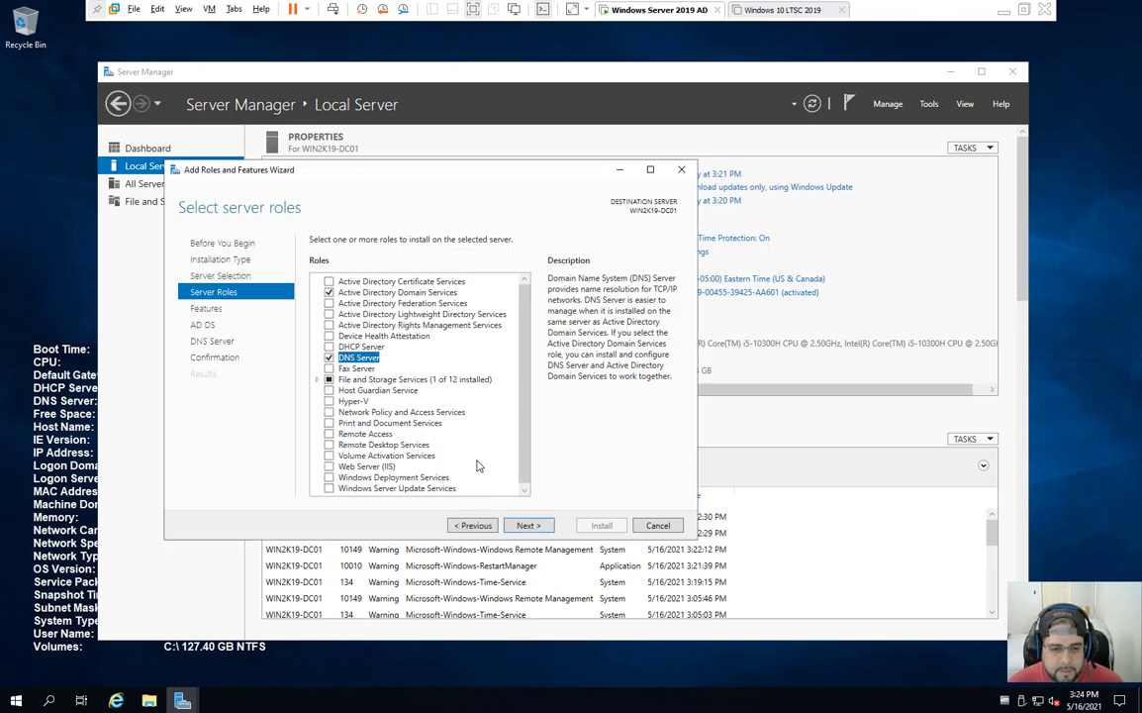
pyautogui.click(527, 526)
# Step: Advance past the Features, AD DS and DNS Server pages and install the selected roles
pyautogui.scroll(-15, 454, 382)
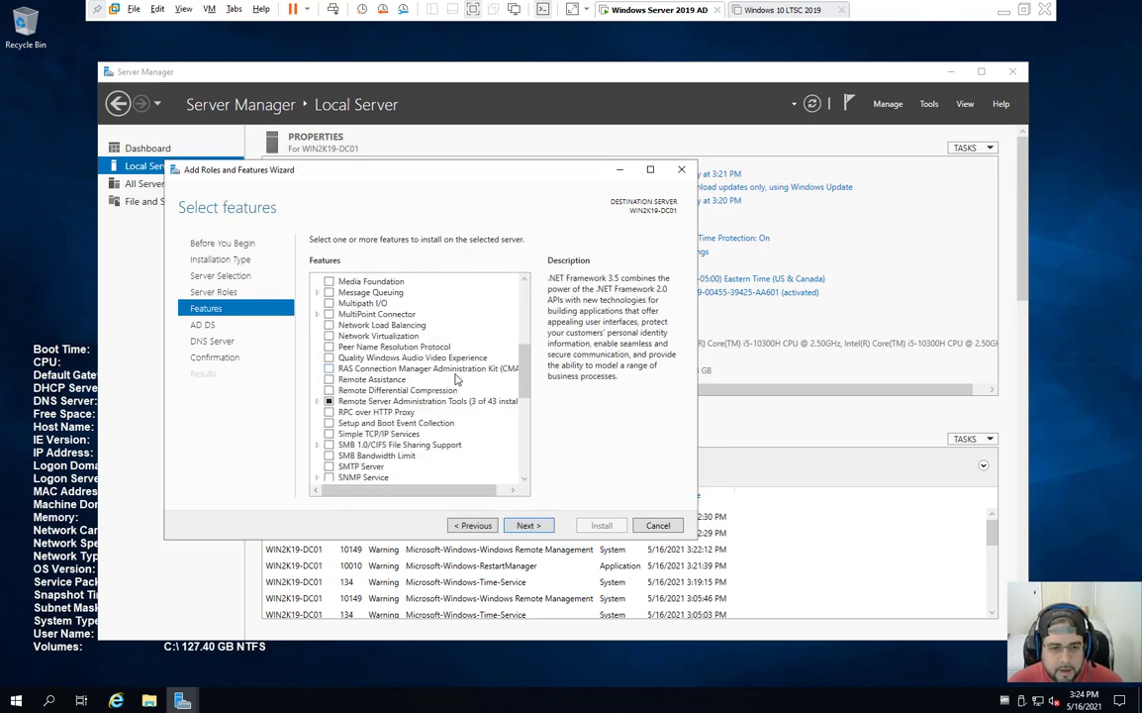
pyautogui.scroll(15, 434, 467)
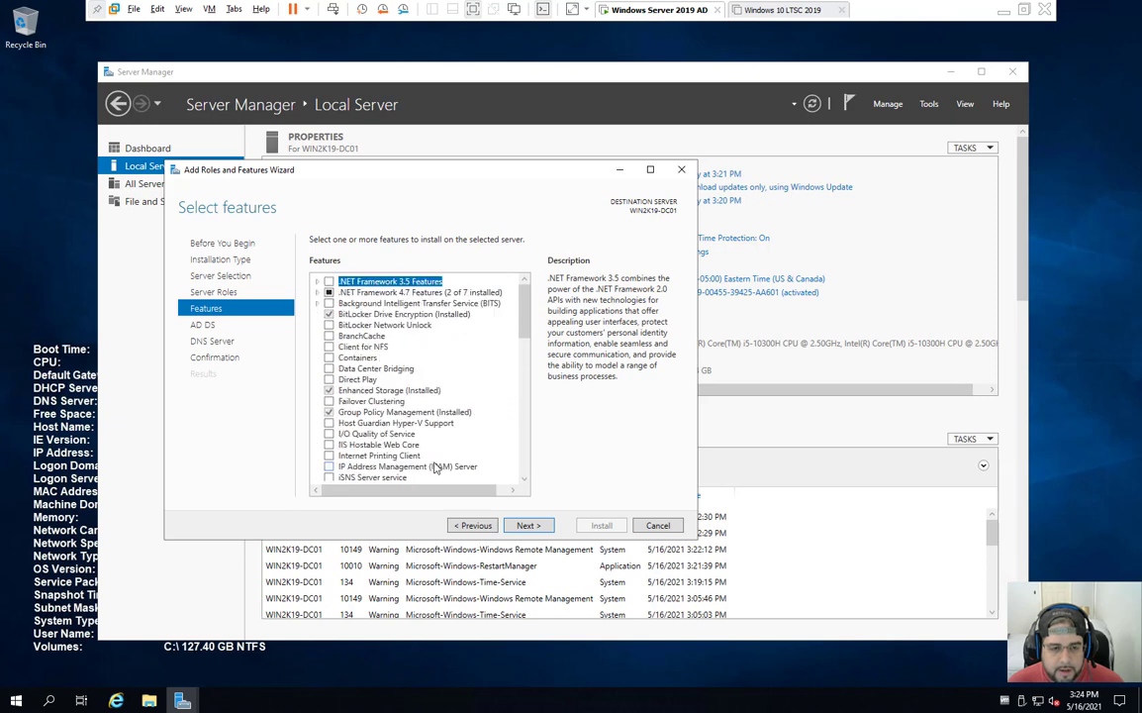
pyautogui.scroll(-15, 416, 396)
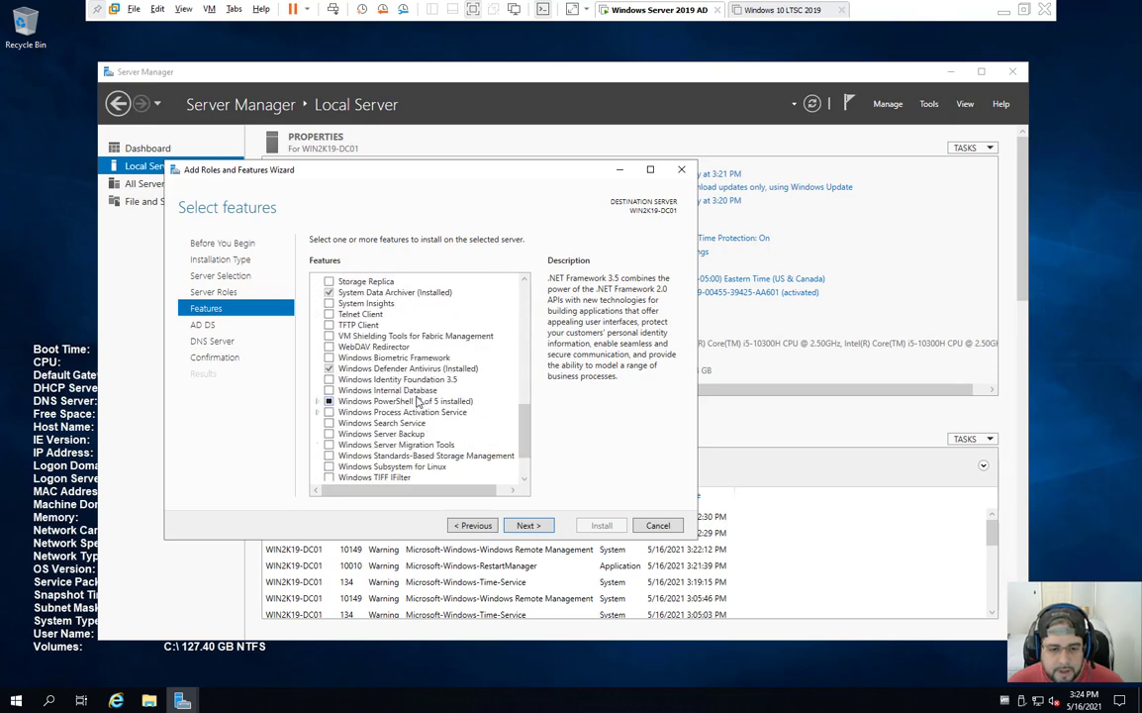
pyautogui.click(527, 525)
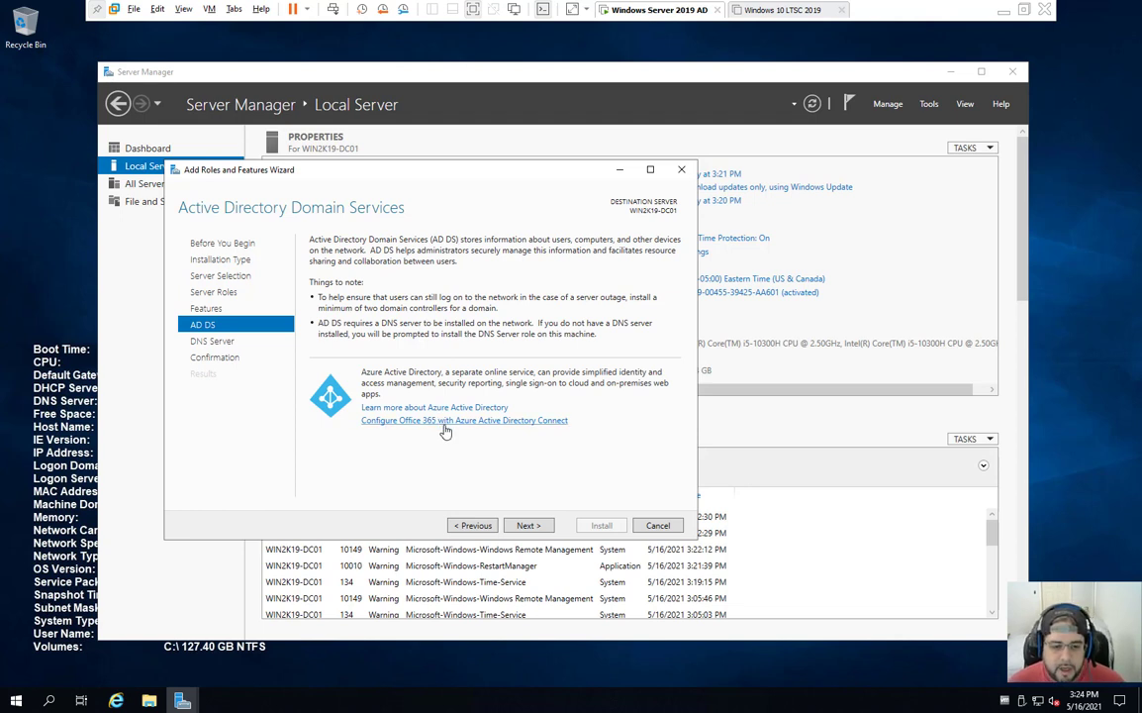
pyautogui.click(528, 525)
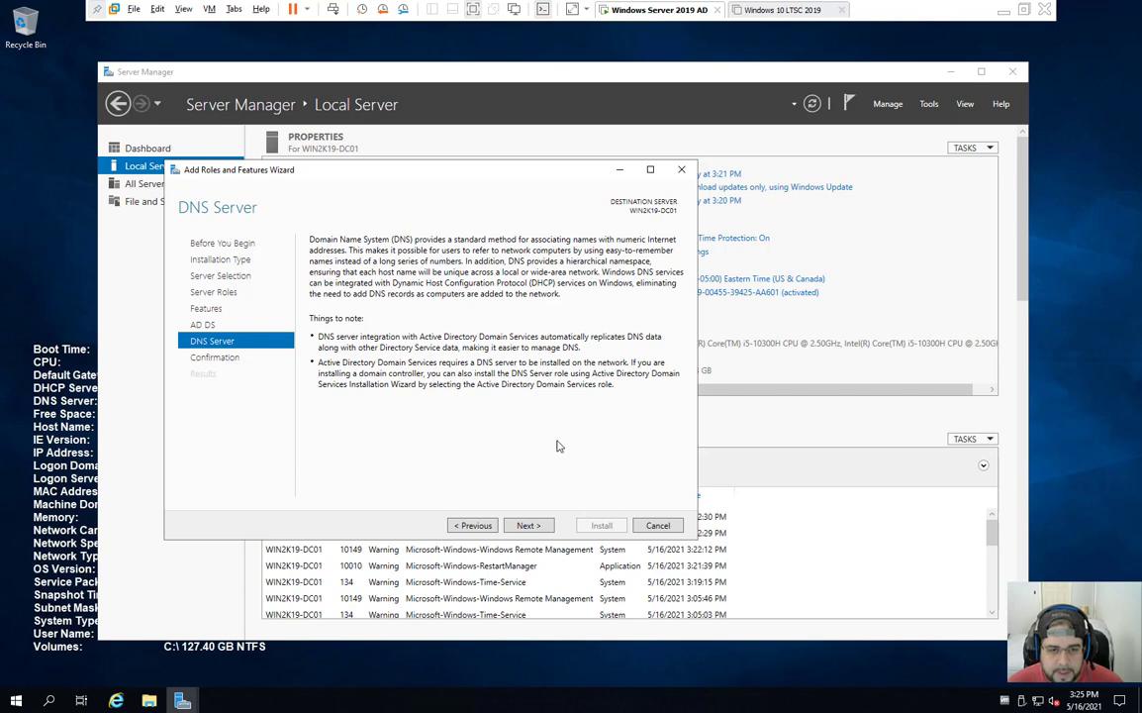
pyautogui.click(551, 530)
pyautogui.click(610, 527)
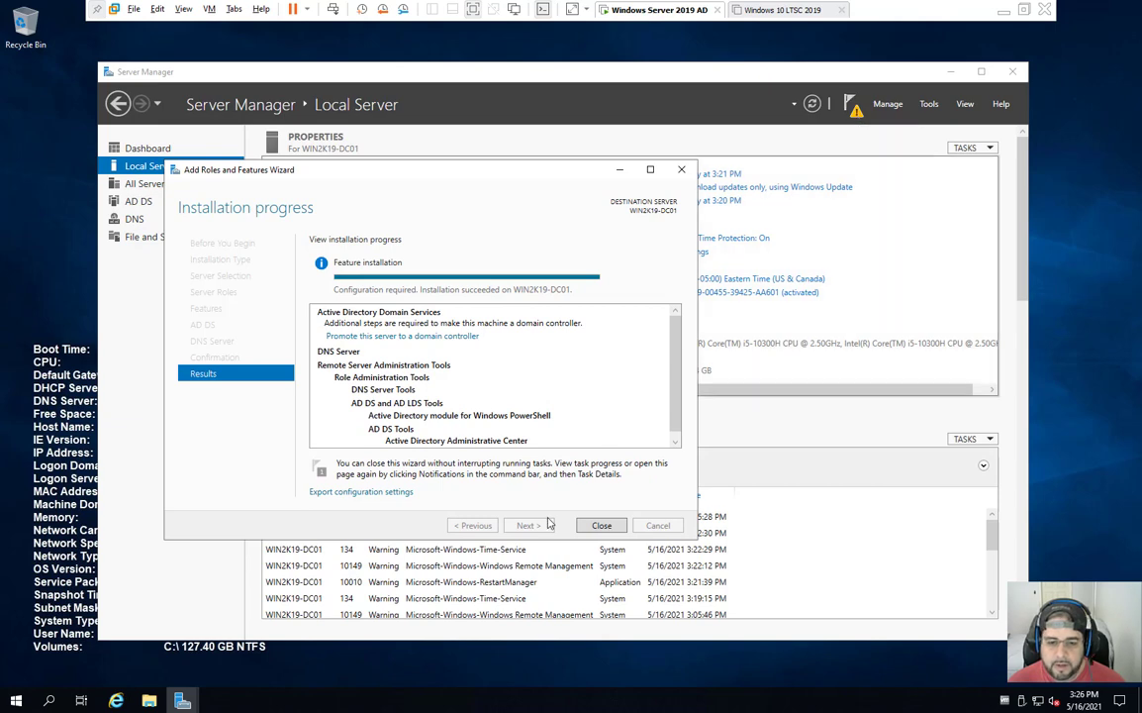
# Step: Close the finished install wizard, start 'Promote this server to a domain controller', and minimize Server Manager
pyautogui.click(604, 525)
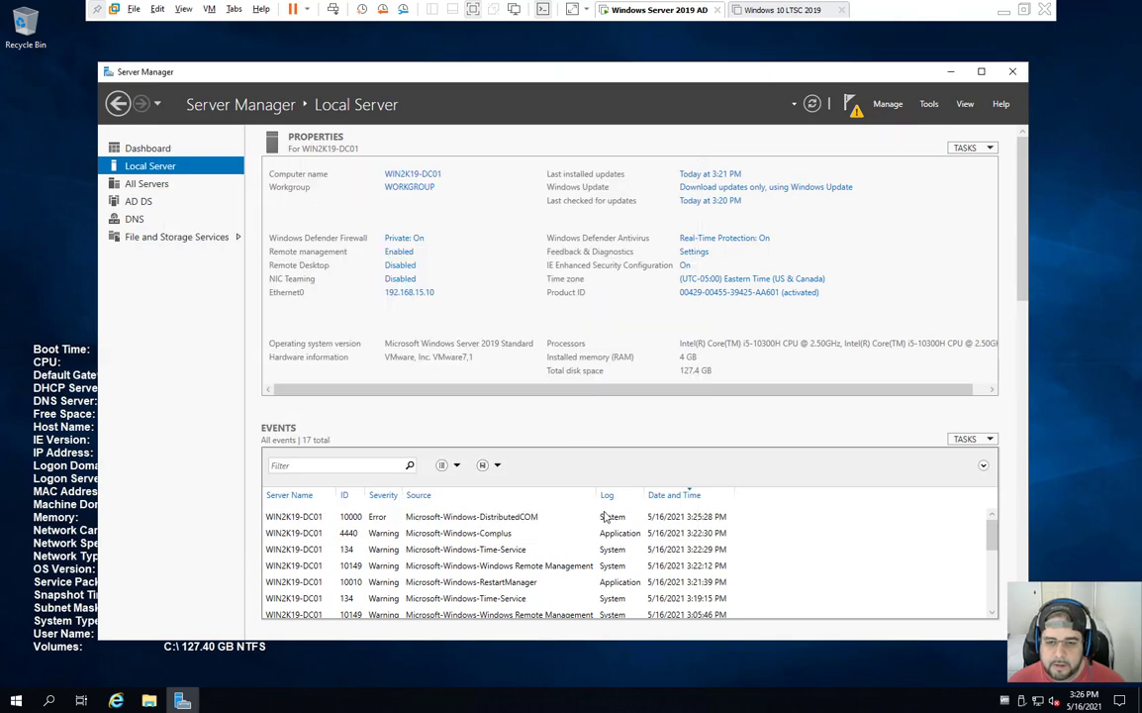
pyautogui.click(851, 103)
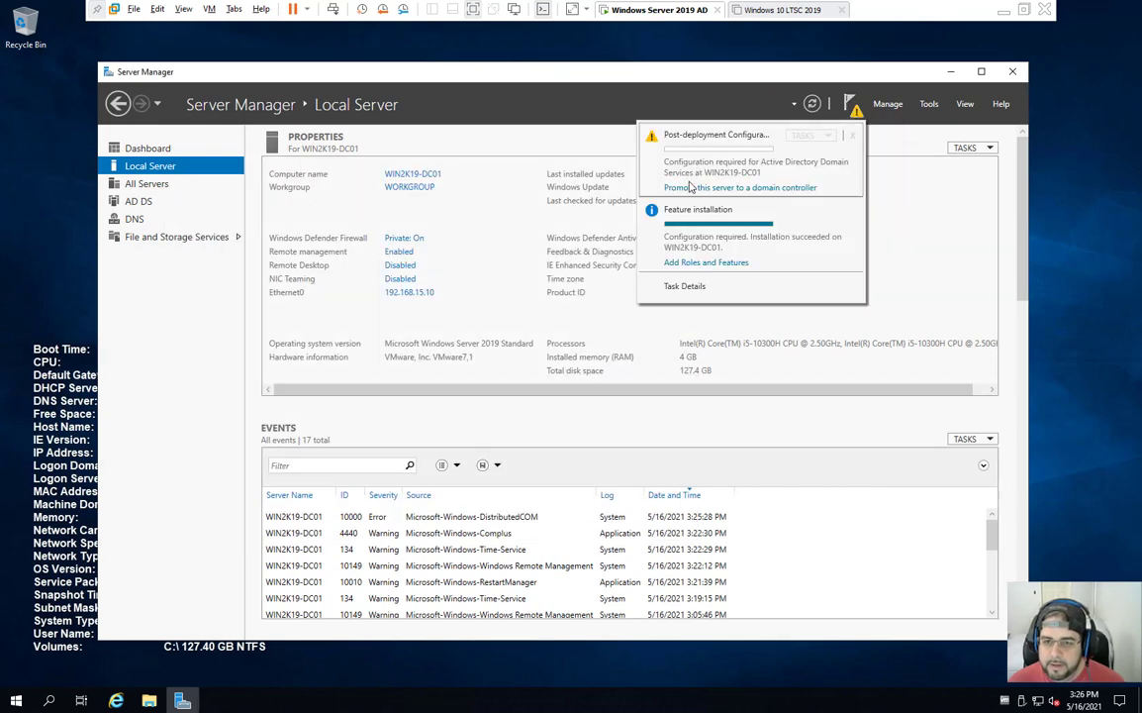
pyautogui.click(757, 188)
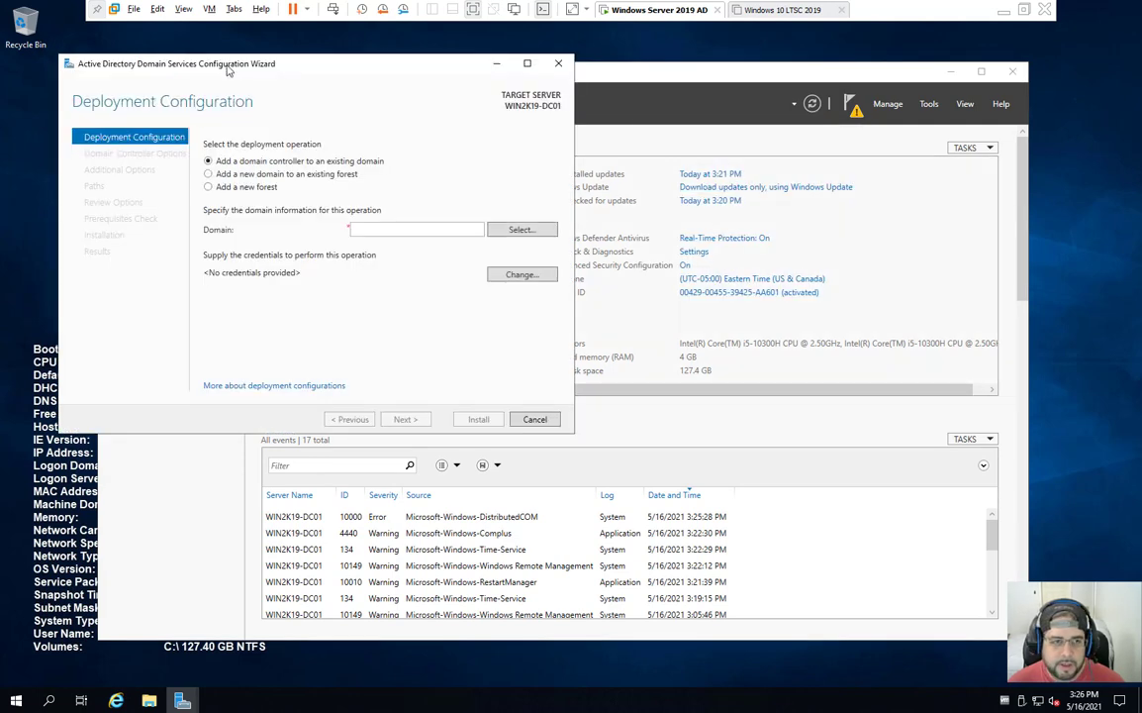
pyautogui.moveTo(208, 63); pyautogui.dragTo(424, 185)
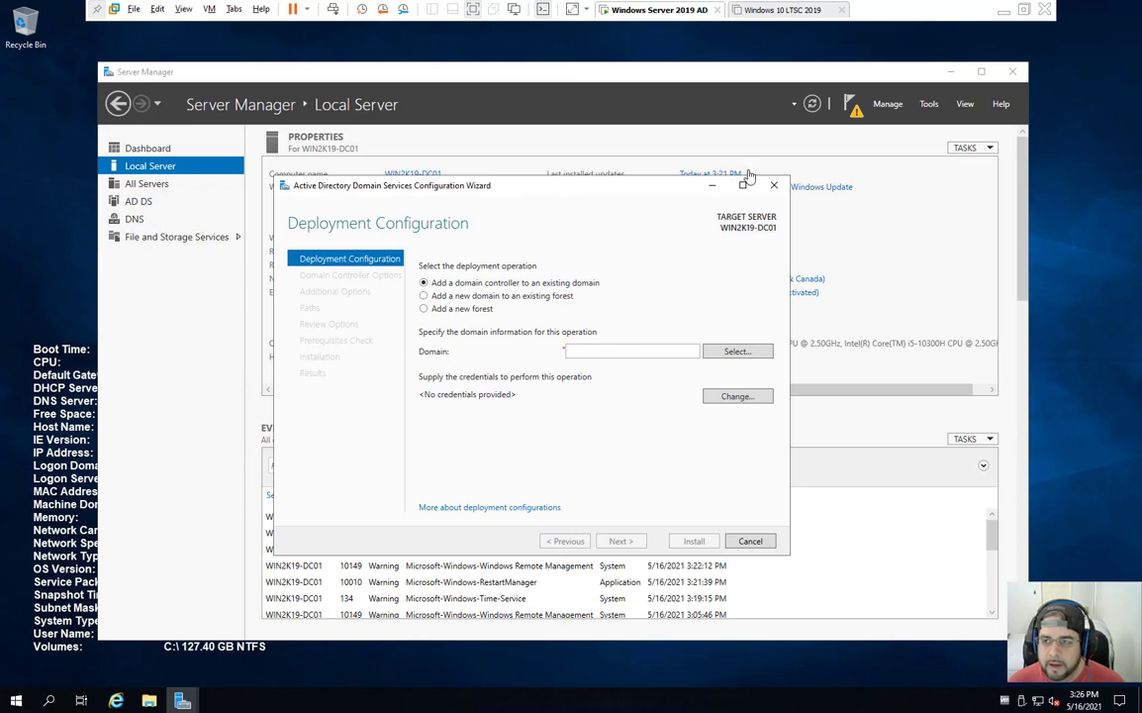
pyautogui.click(947, 74)
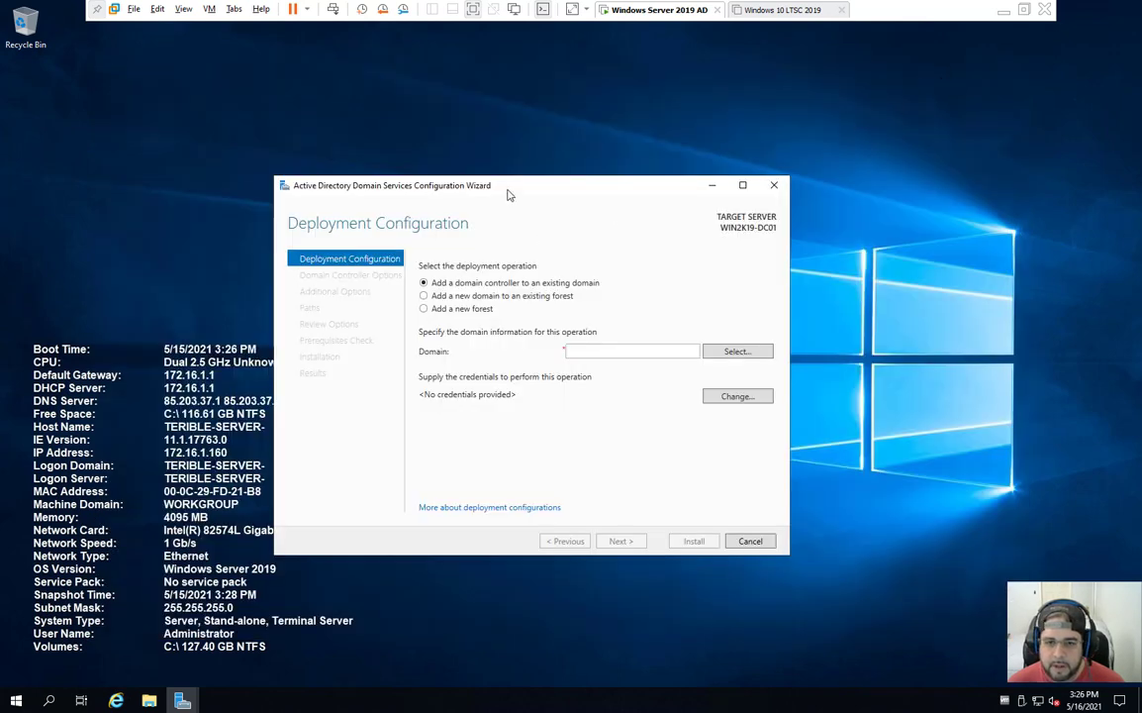
# Step: Choose 'Add a new forest' and place the cursor in the Root domain name box
pyautogui.moveTo(511, 180); pyautogui.dragTo(571, 161)
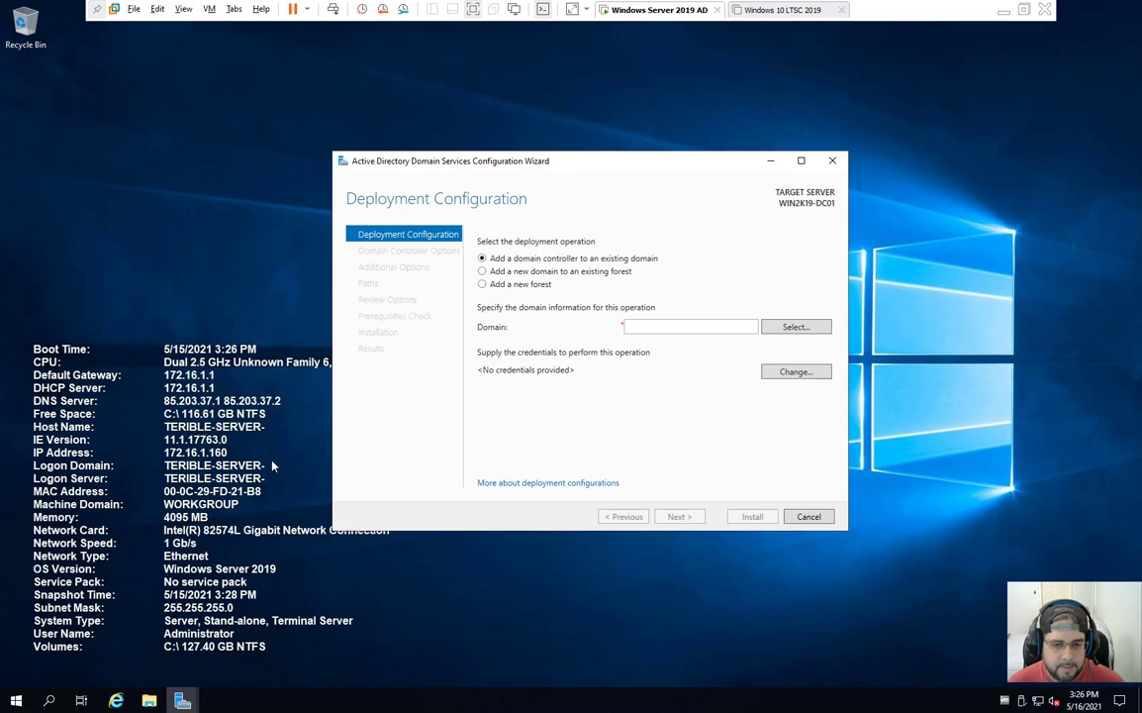
pyautogui.click(495, 287)
pyautogui.click(670, 327)
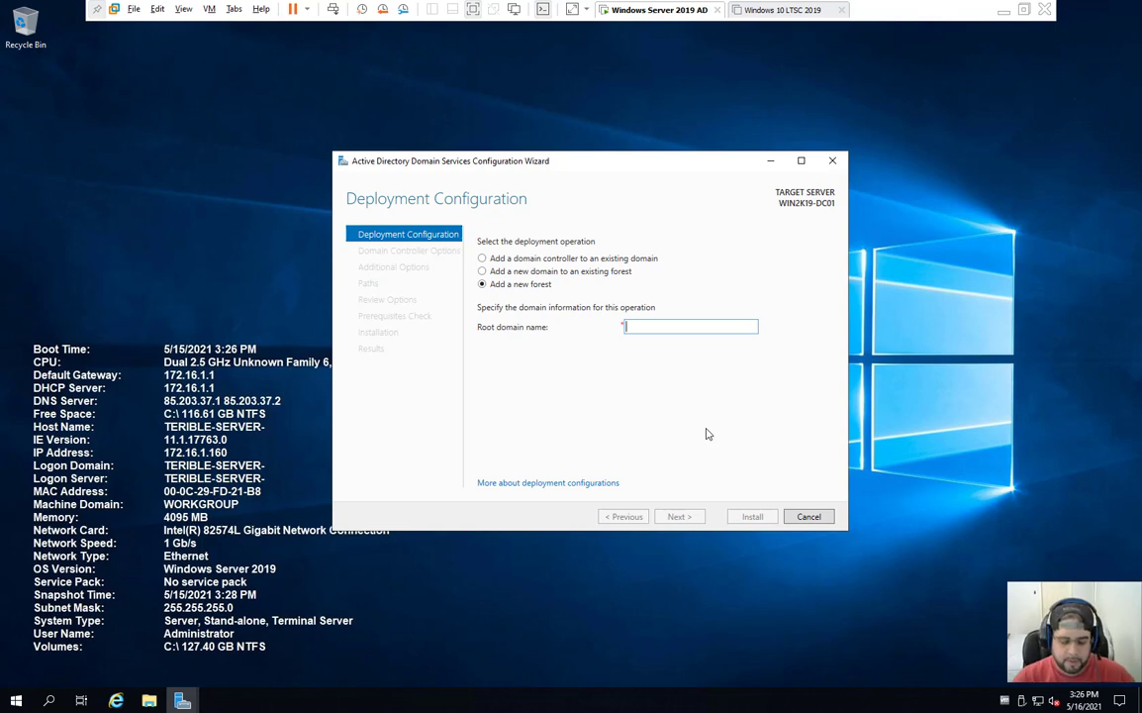
# Step: After trying mylab.local and other names, enter madiablo.com as the root domain and continue
pyautogui.write('madiablo.com')
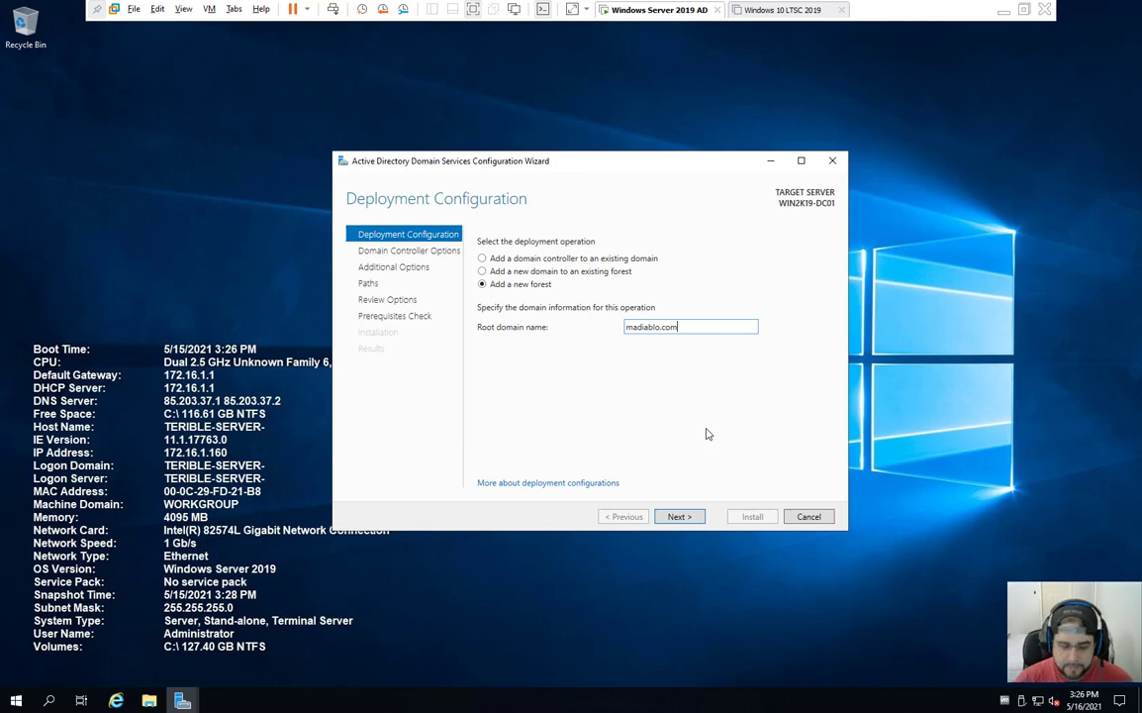
pyautogui.press('BackSpace')
pyautogui.press('BackSpace')
pyautogui.press('BackSpace')
pyautogui.write('local')
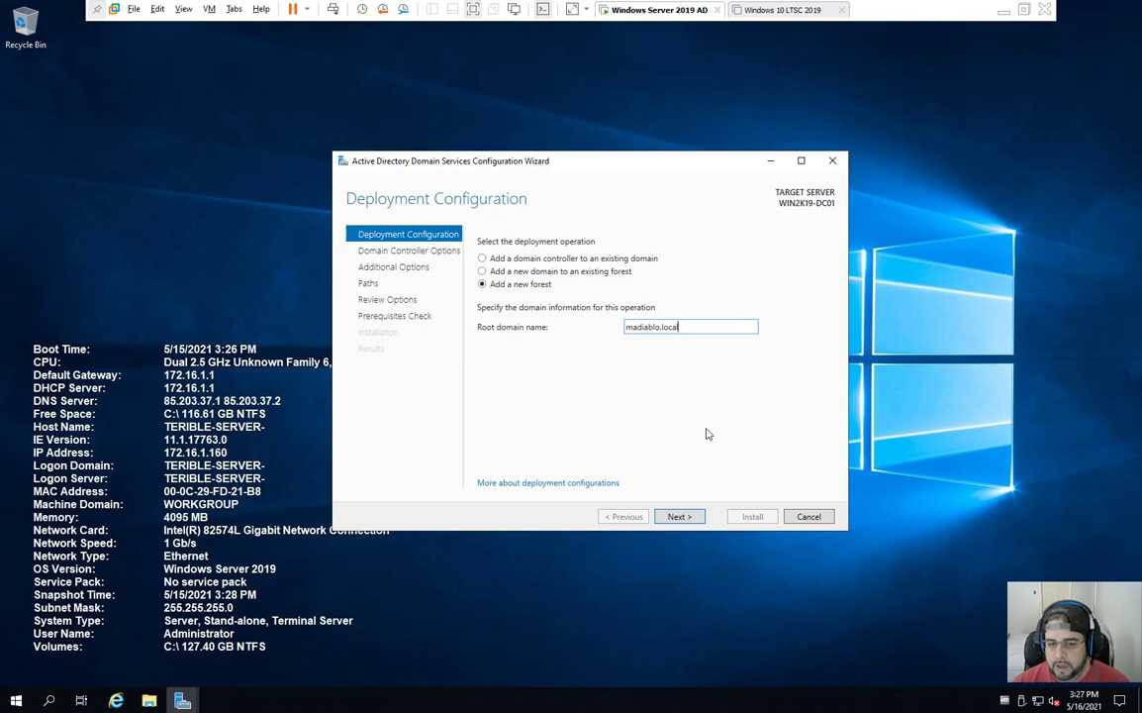
pyautogui.press('BackSpace')
pyautogui.press('BackSpace')
pyautogui.press('BackSpace')
pyautogui.press('BackSpace')
pyautogui.press('BackSpace')
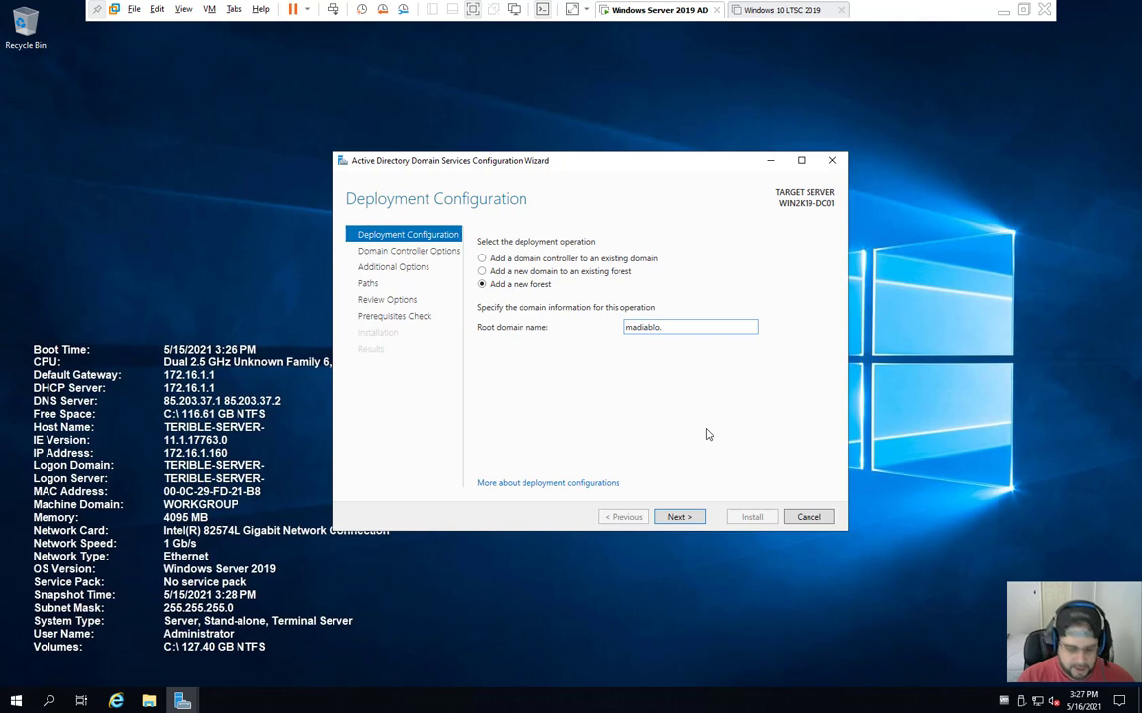
pyautogui.write('com')
pyautogui.press('BackSpace')
pyautogui.press('BackSpace')
pyautogui.press('BackSpace')
pyautogui.press('BackSpace')
pyautogui.press('BackSpace')
pyautogui.press('BackSpace')
pyautogui.press('BackSpace')
pyautogui.press('BackSpace')
pyautogui.press('BackSpace')
pyautogui.press('BackSpace')
pyautogui.press('BackSpace')
pyautogui.press('BackSpace')
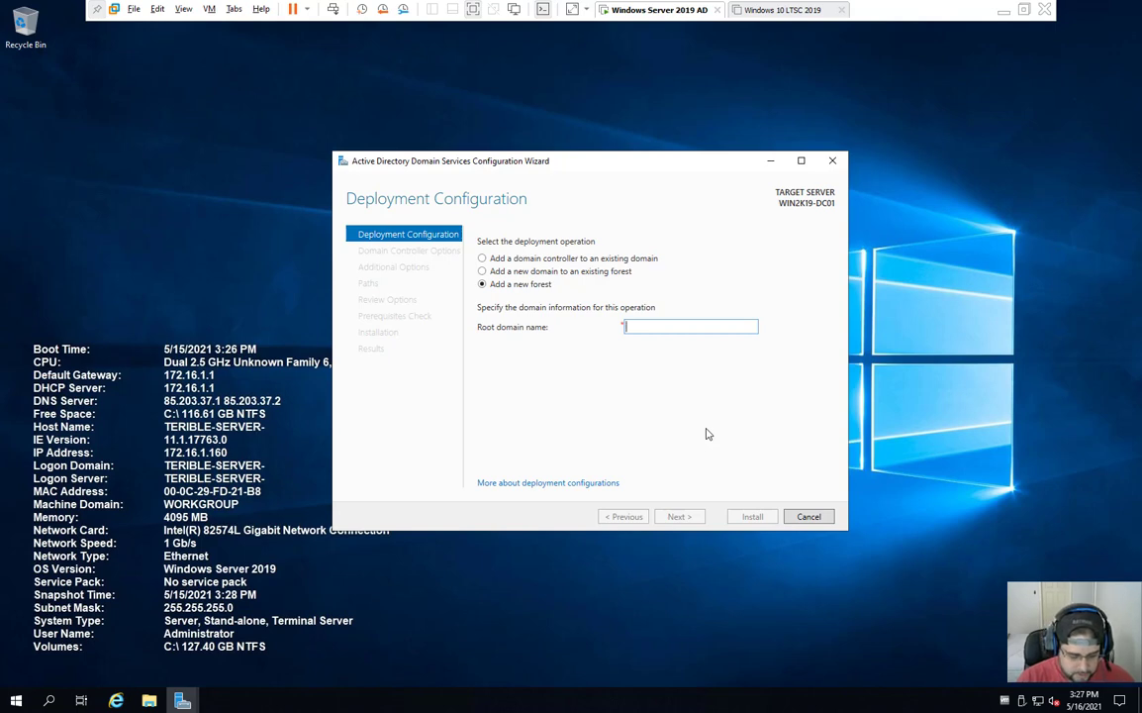
pyautogui.write('my')
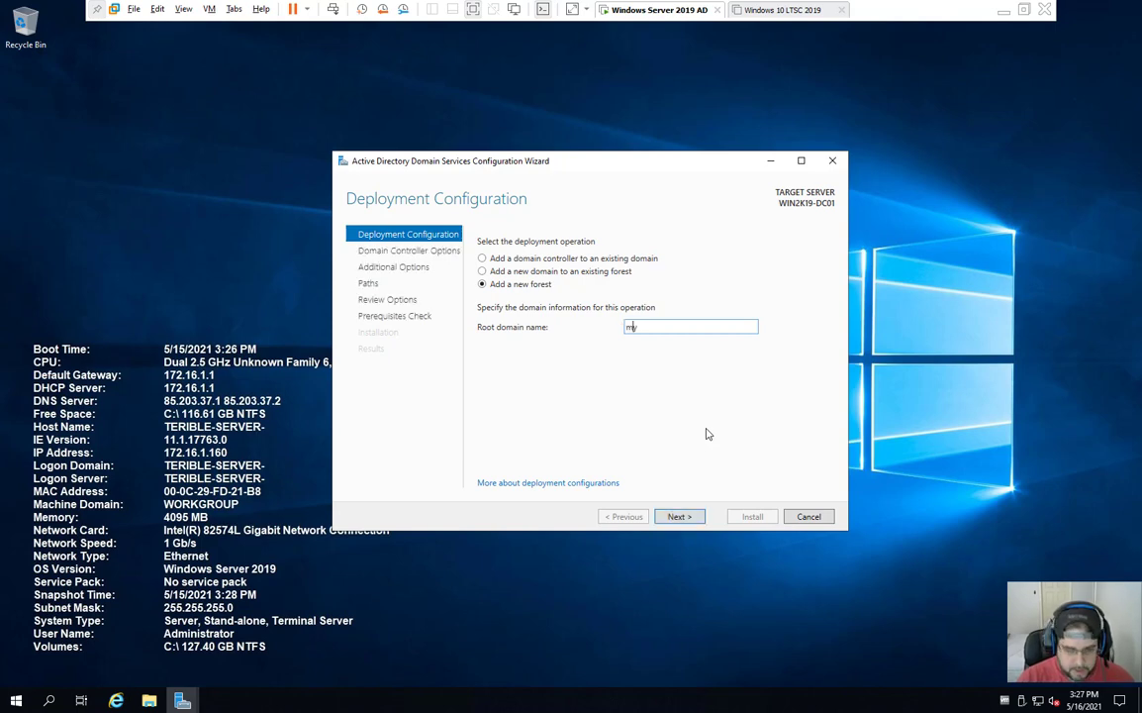
pyautogui.write('lab.local')
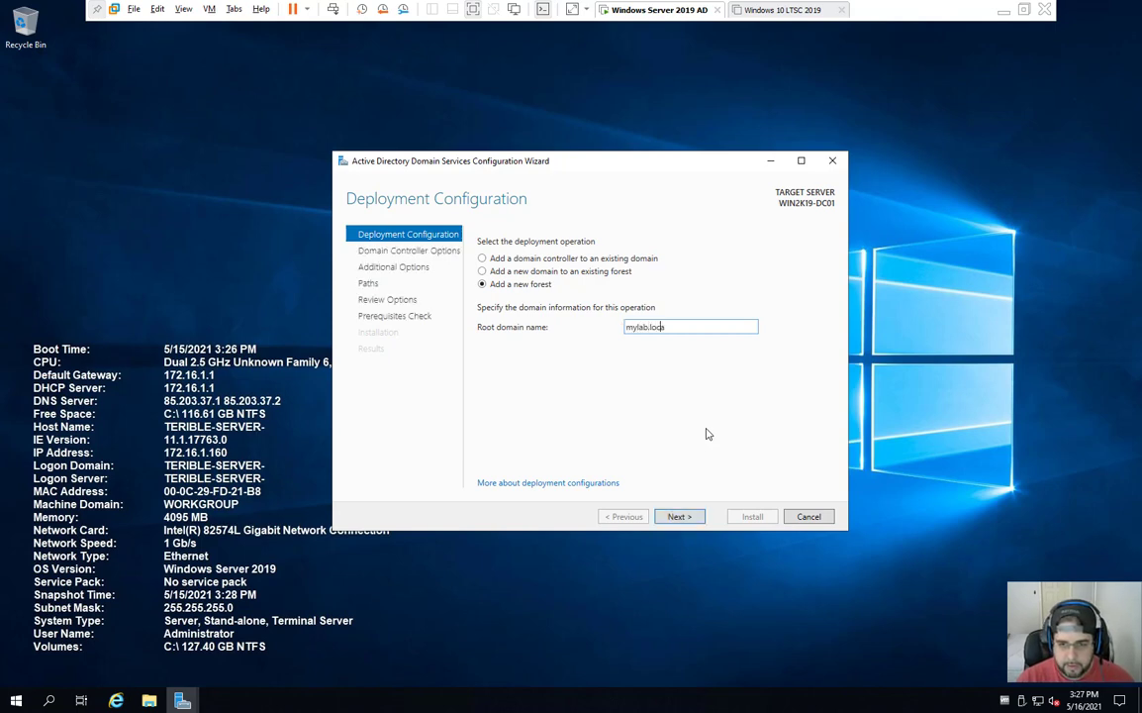
pyautogui.press('BackSpace')
pyautogui.press('BackSpace')
pyautogui.press('BackSpace')
pyautogui.press('BackSpace')
pyautogui.press('BackSpace')
pyautogui.press('BackSpace')
pyautogui.press('BackSpace')
pyautogui.press('BackSpace')
pyautogui.press('BackSpace')
pyautogui.press('BackSpace')
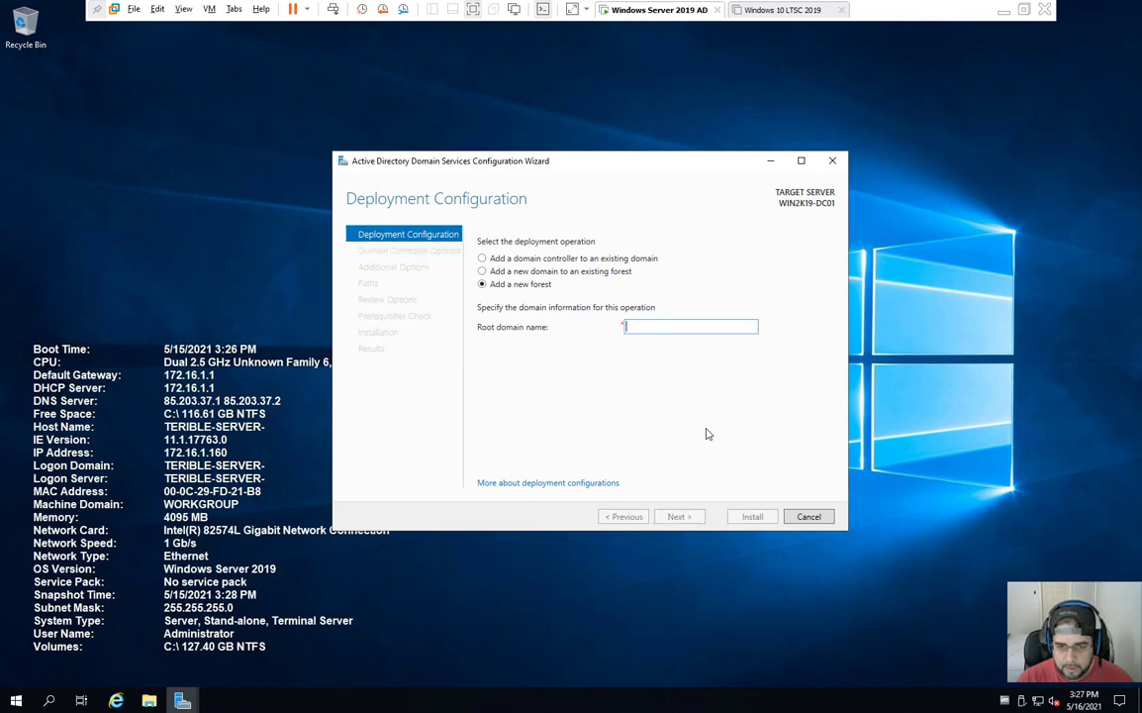
pyautogui.write('virtual')
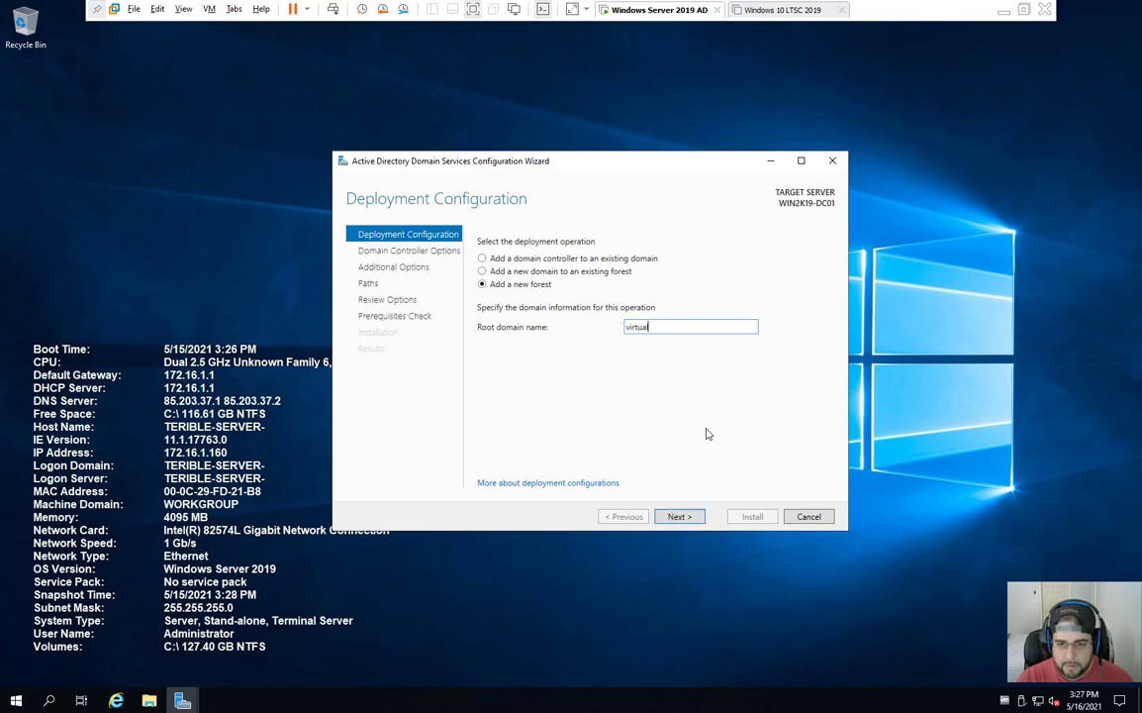
pyautogui.write('lab.cocal')
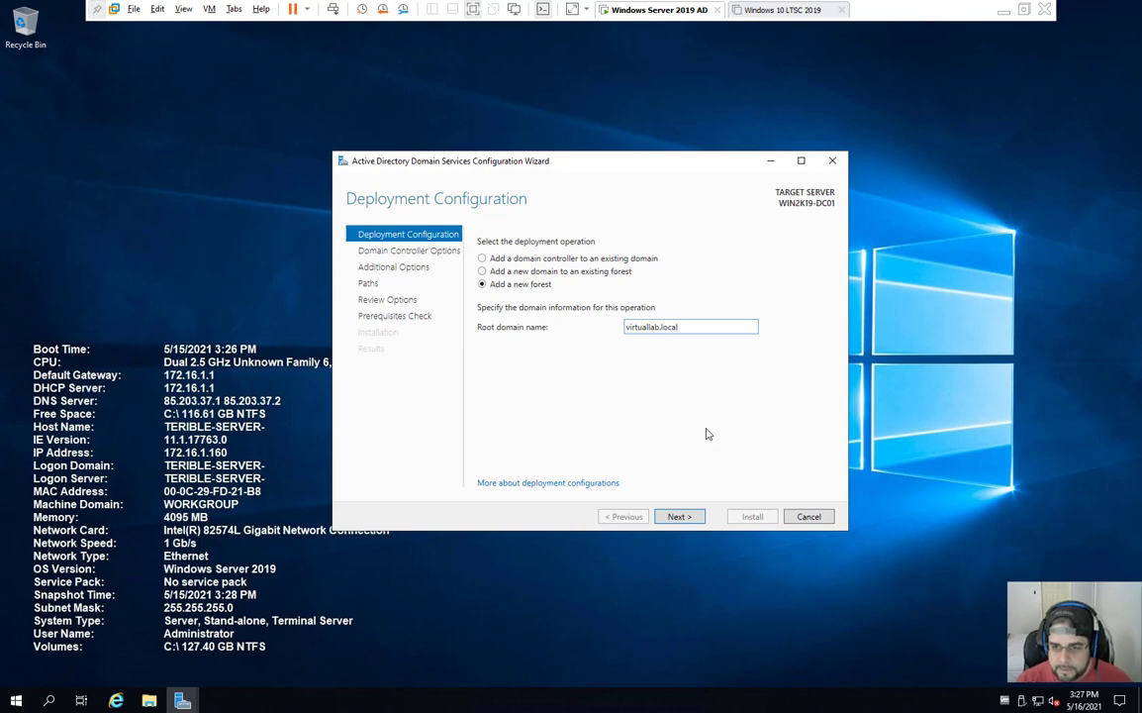
pyautogui.press('BackSpace')
pyautogui.press('BackSpace')
pyautogui.press('BackSpace')
pyautogui.press('BackSpace')
pyautogui.press('BackSpace')
pyautogui.press('BackSpace')
pyautogui.press('BackSpace')
pyautogui.press('BackSpace')
pyautogui.press('BackSpace')
pyautogui.press('BackSpace')
pyautogui.press('BackSpace')
pyautogui.press('BackSpace')
pyautogui.press('BackSpace')
pyautogui.press('BackSpace')
pyautogui.press('BackSpace')
pyautogui.press('BackSpace')
pyautogui.write('madiablo.com')
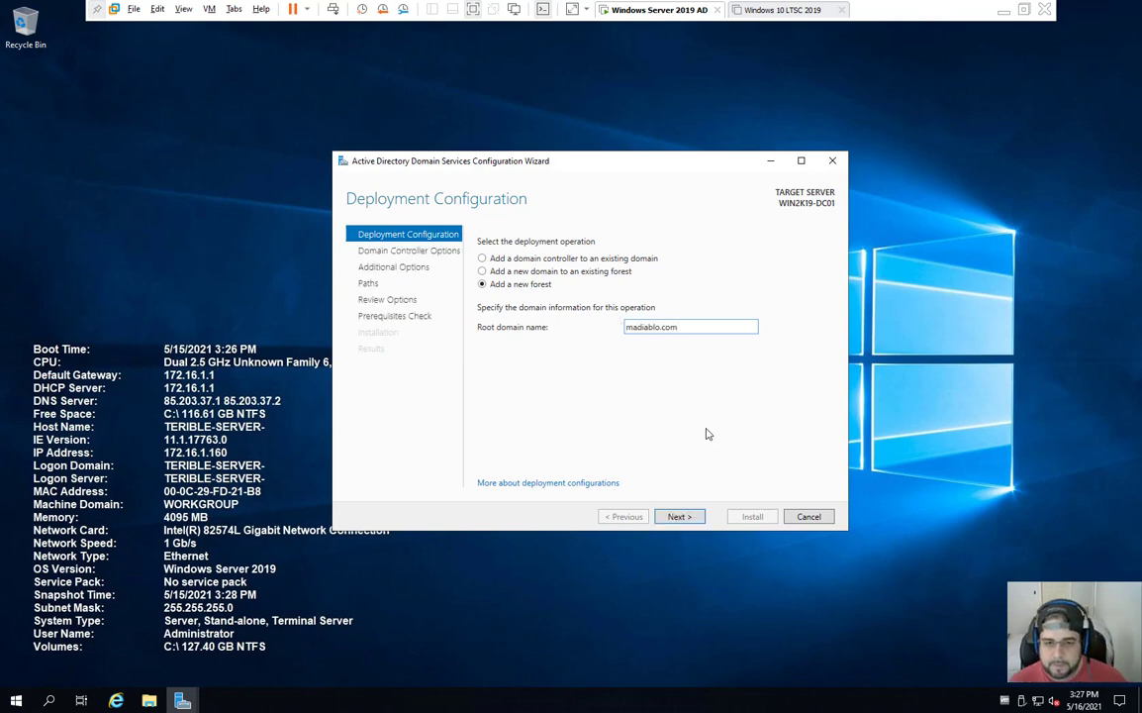
pyautogui.click(680, 517)
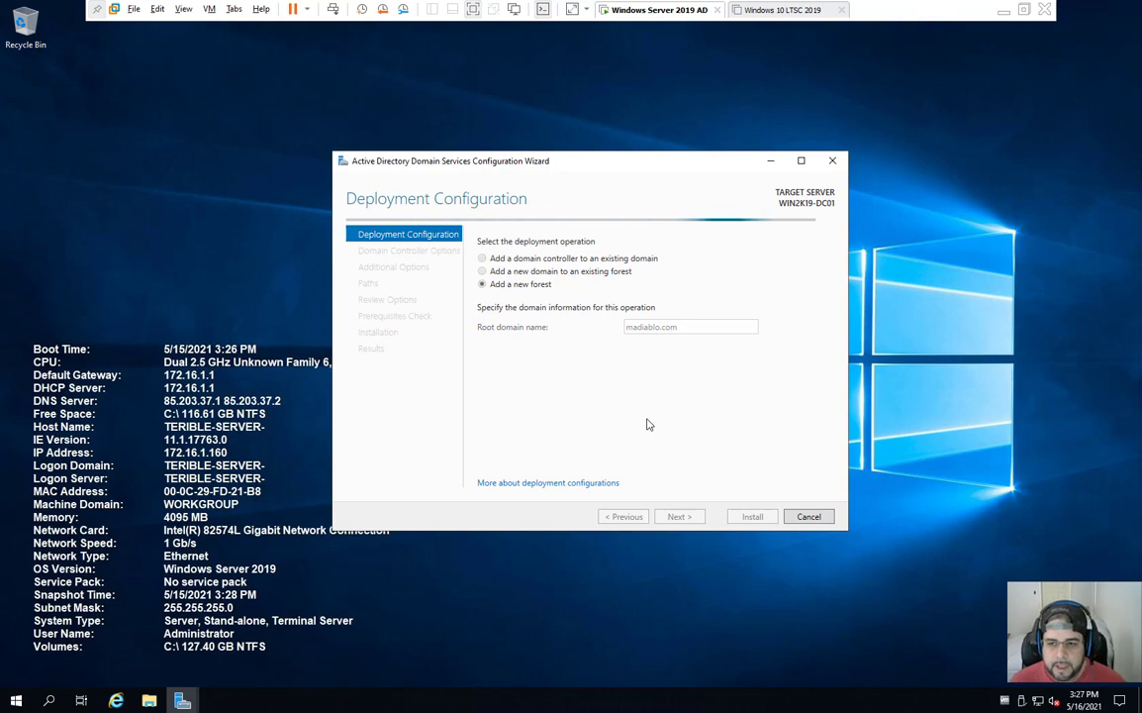
# Step: Keep Windows Server 2016 as both the forest and domain functional levels
pyautogui.click(668, 261)
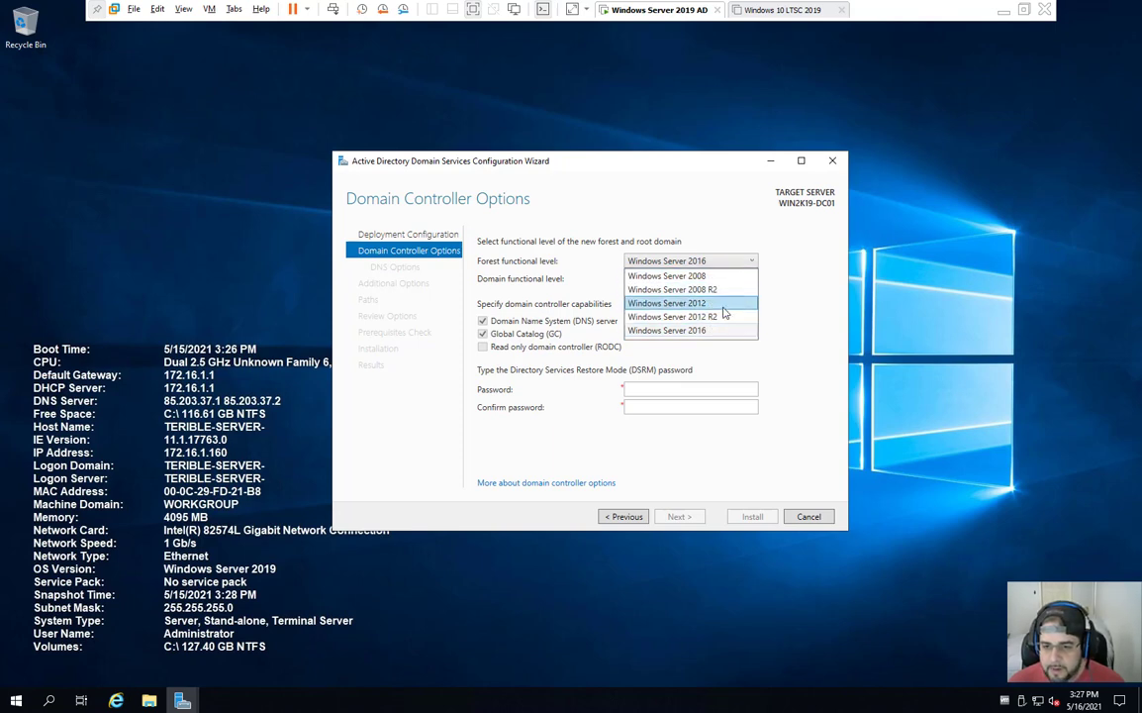
pyautogui.click(718, 333)
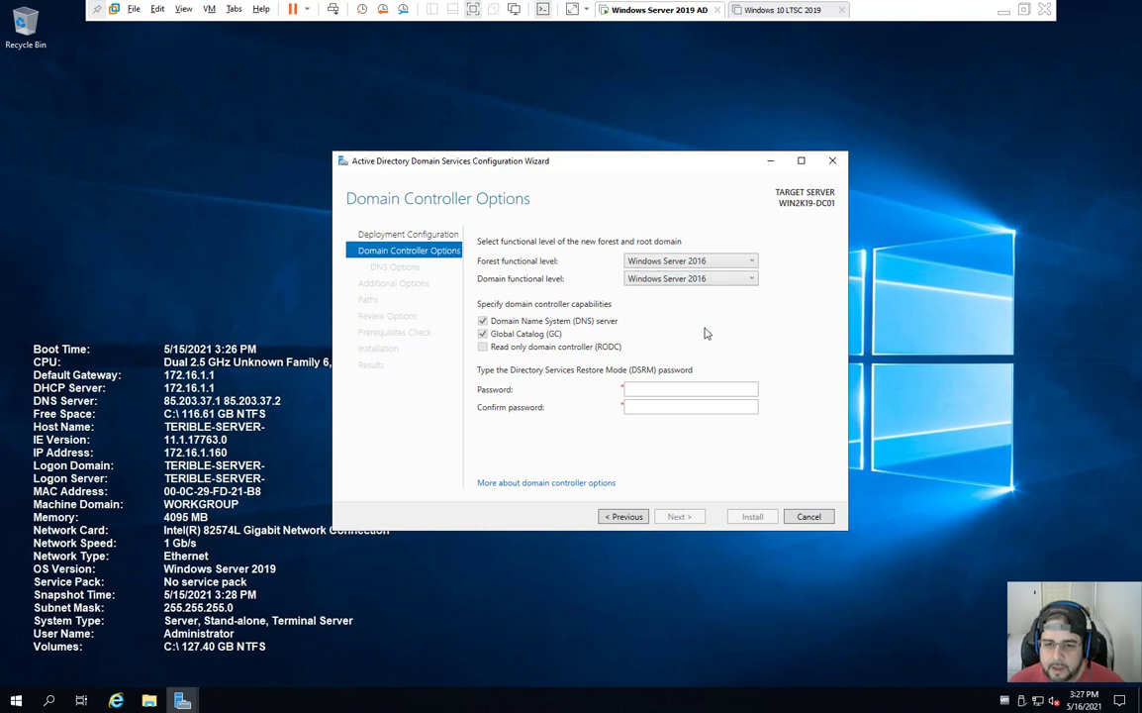
pyautogui.click(664, 281)
pyautogui.click(665, 290)
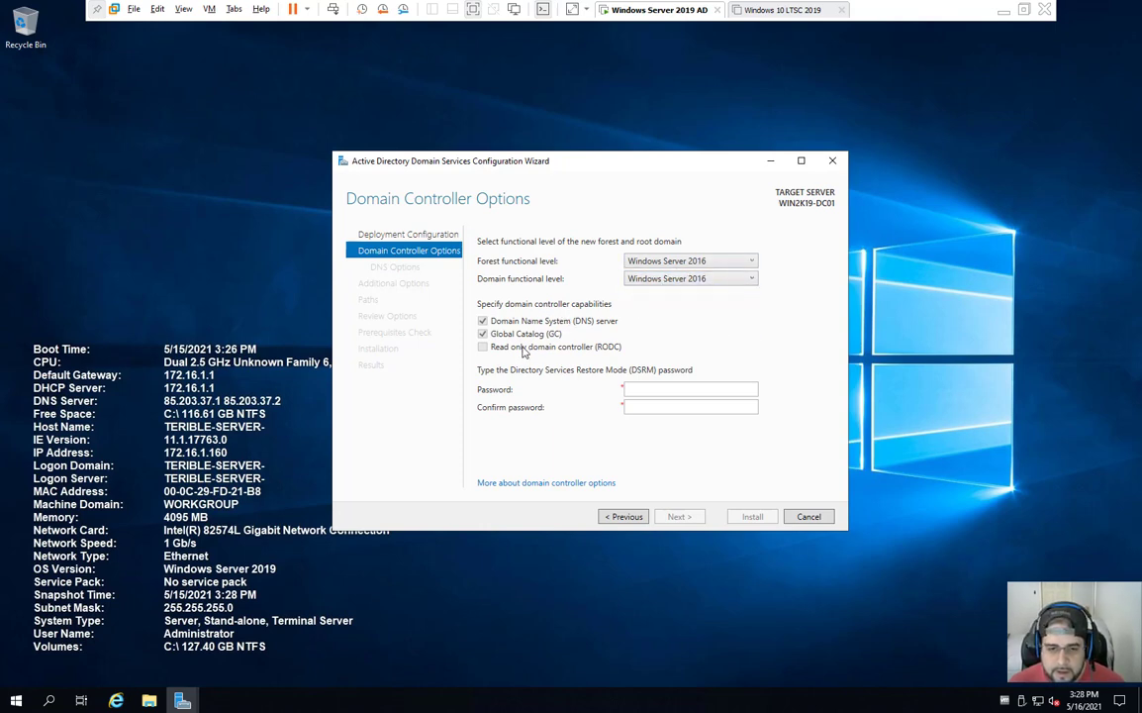
# Step: Enter and confirm the DSRM password, then advance to DNS Options
pyautogui.click(675, 387)
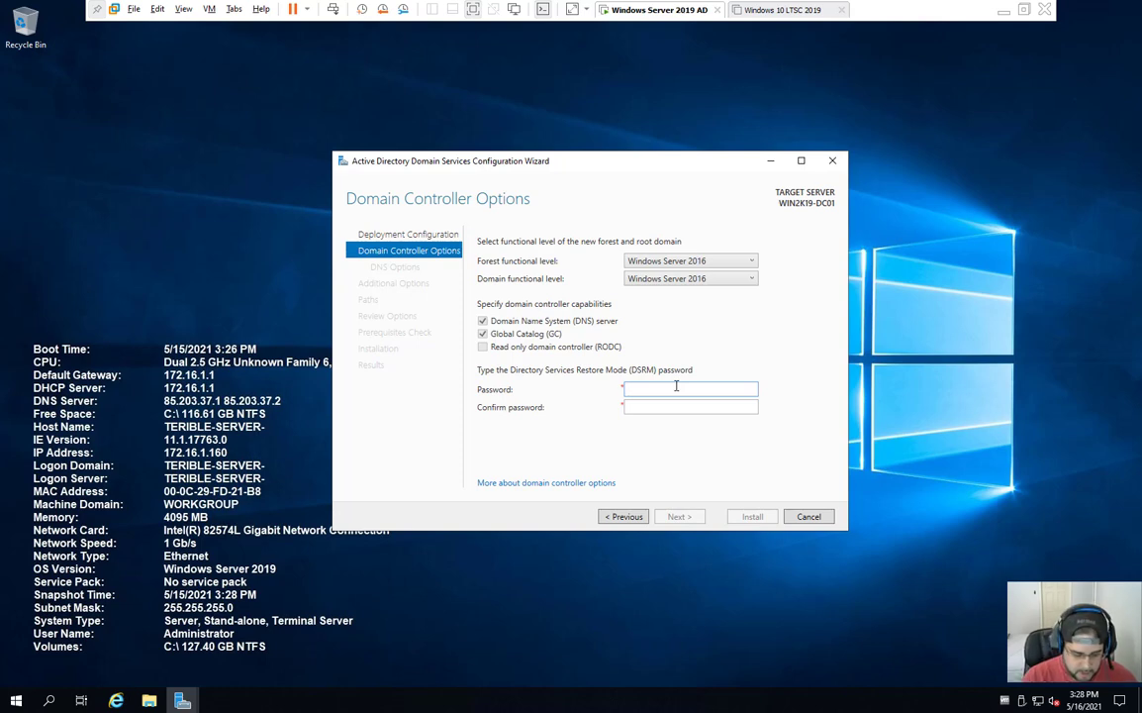
pyautogui.write('Password123')
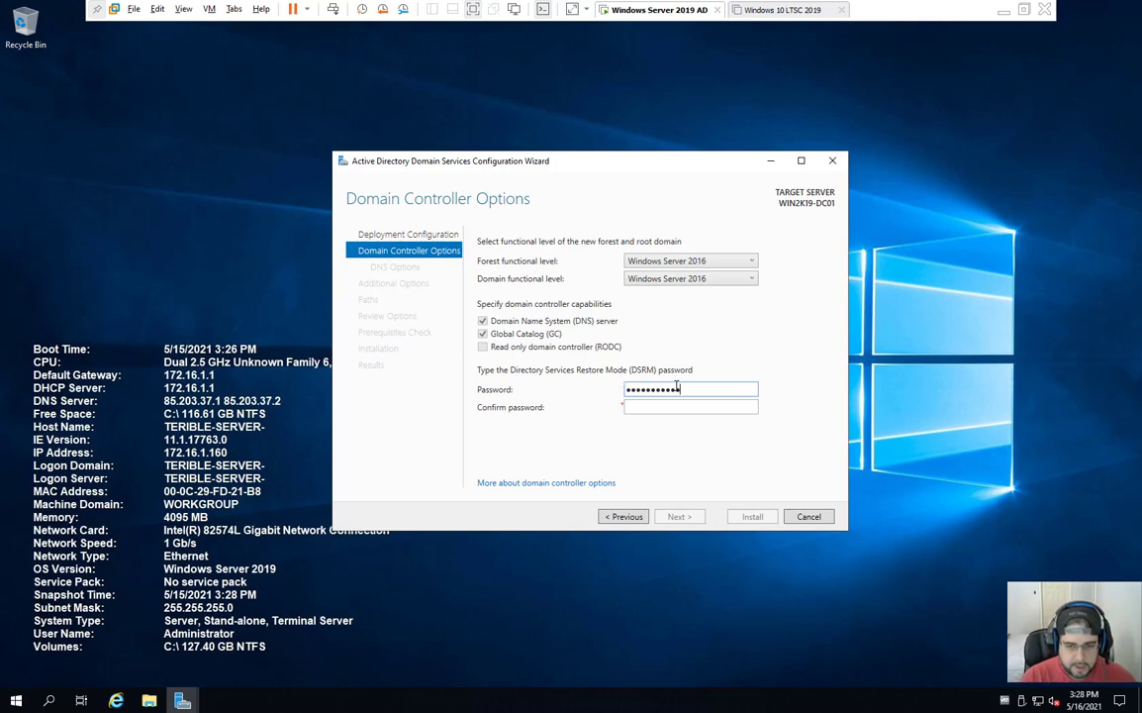
pyautogui.press('Tab')
pyautogui.write('Password123')
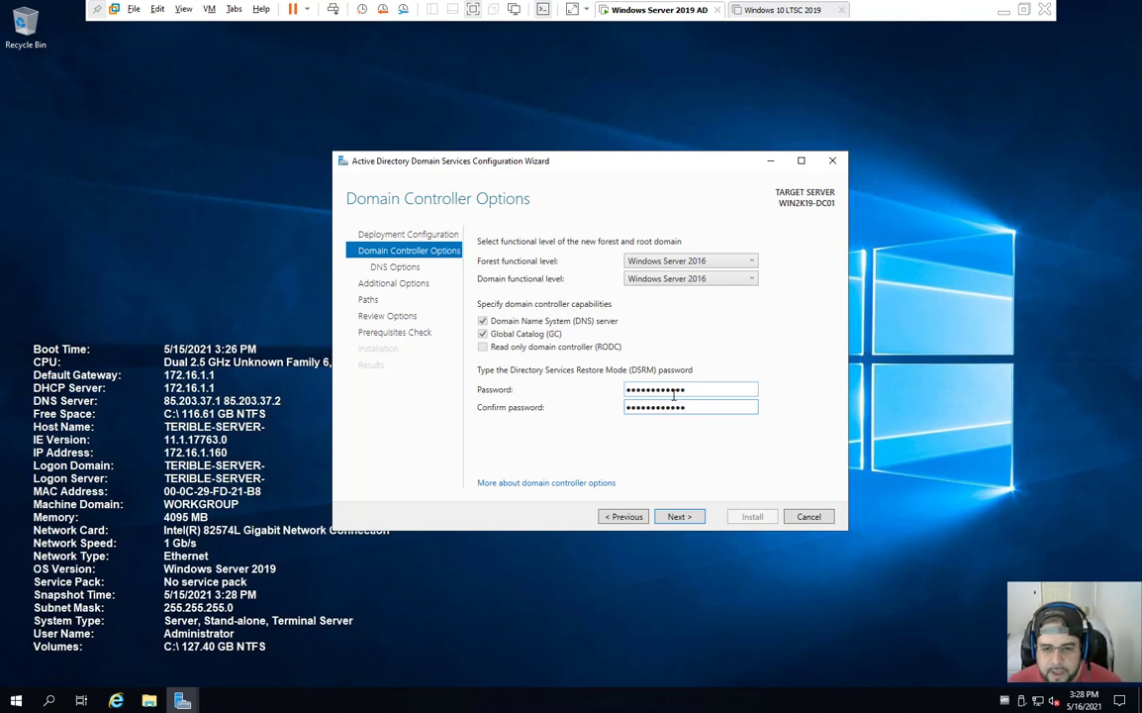
pyautogui.click(681, 517)
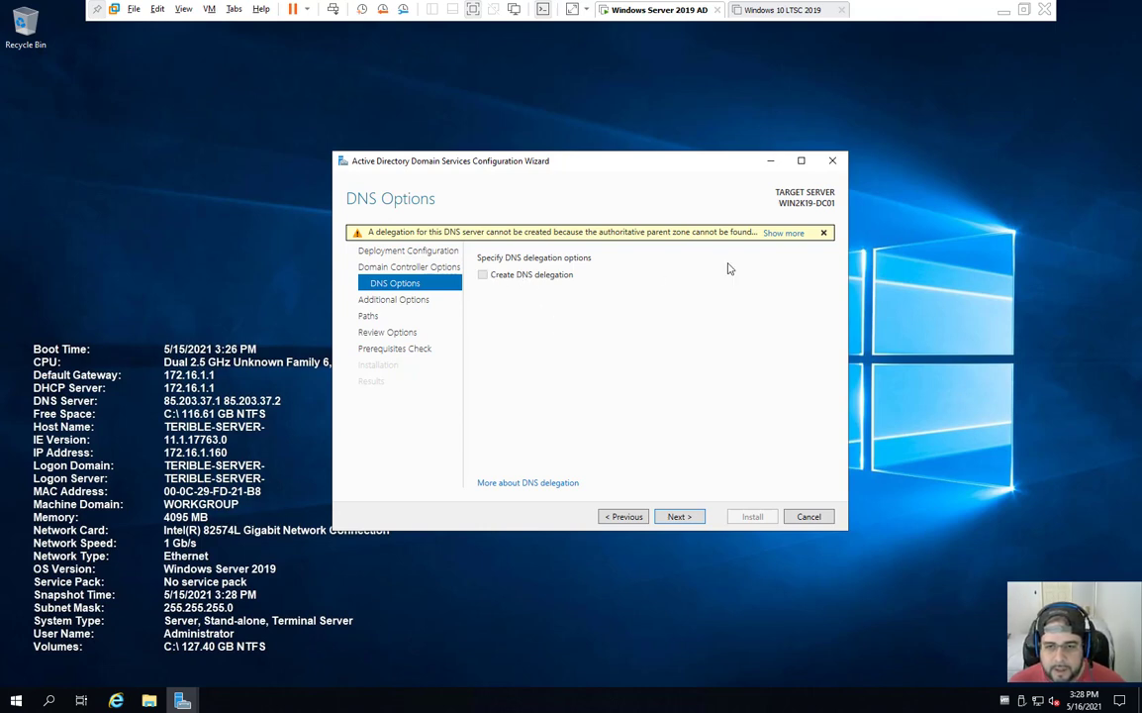
# Step: Skip DNS delegation, keep the NetBIOS name MADIABLO, and proceed to Review Options
pyautogui.click(824, 234)
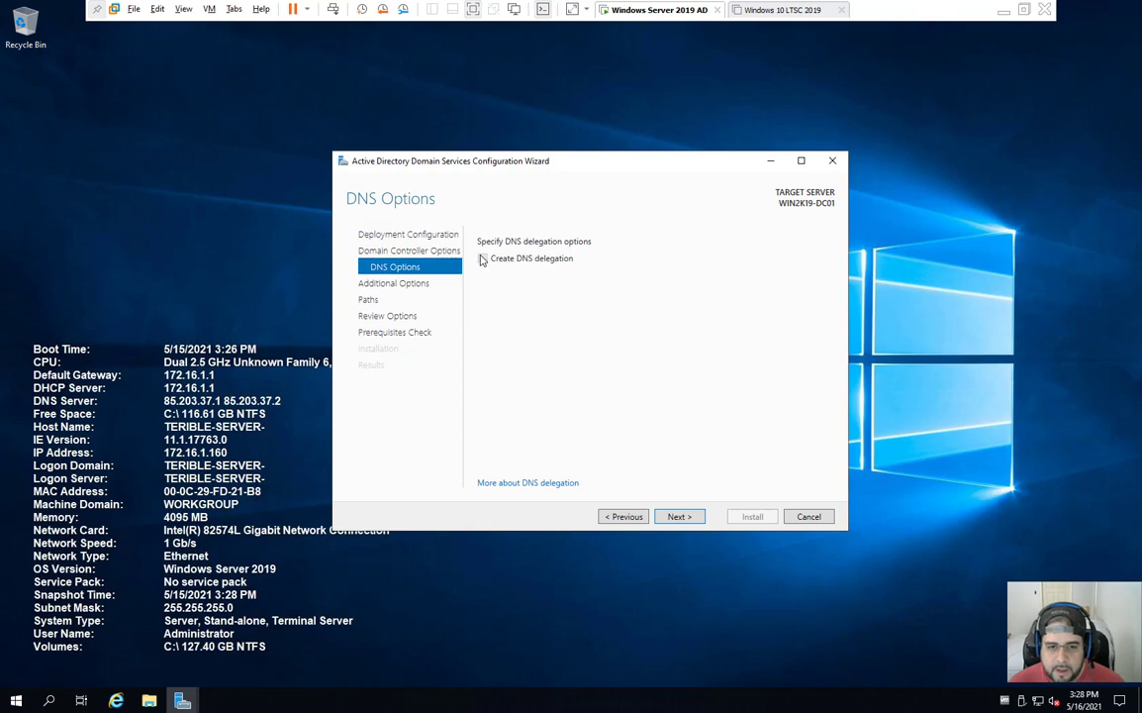
pyautogui.click(679, 516)
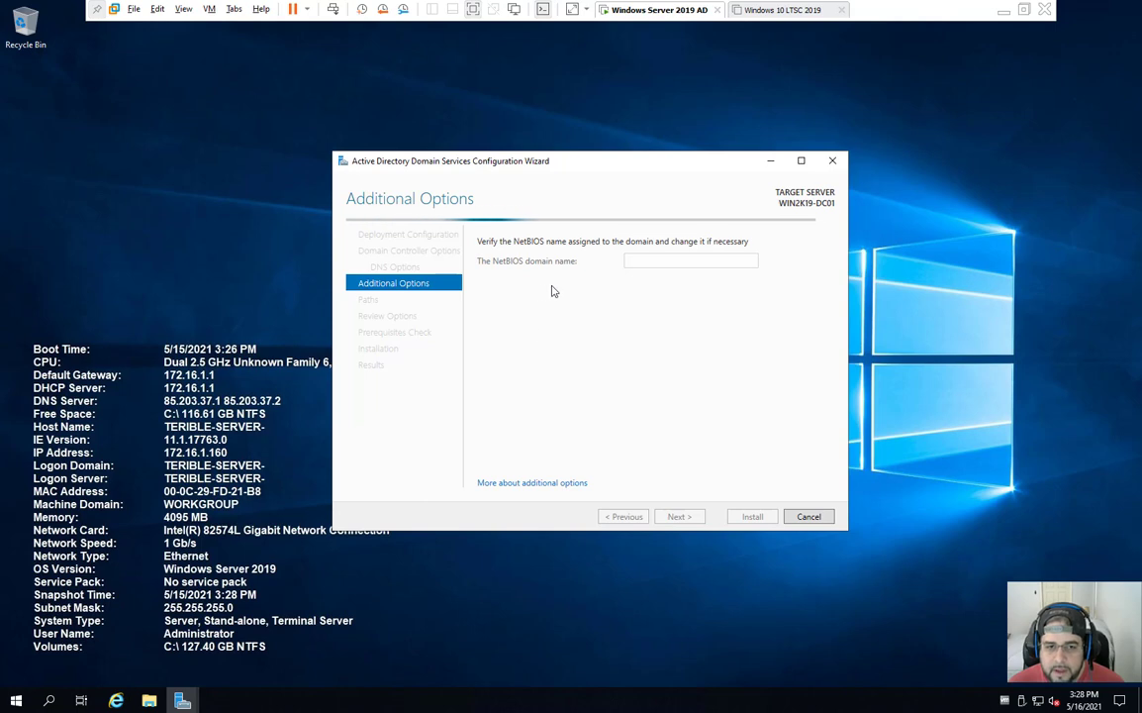
pyautogui.doubleClick(681, 261)
pyautogui.click(681, 517)
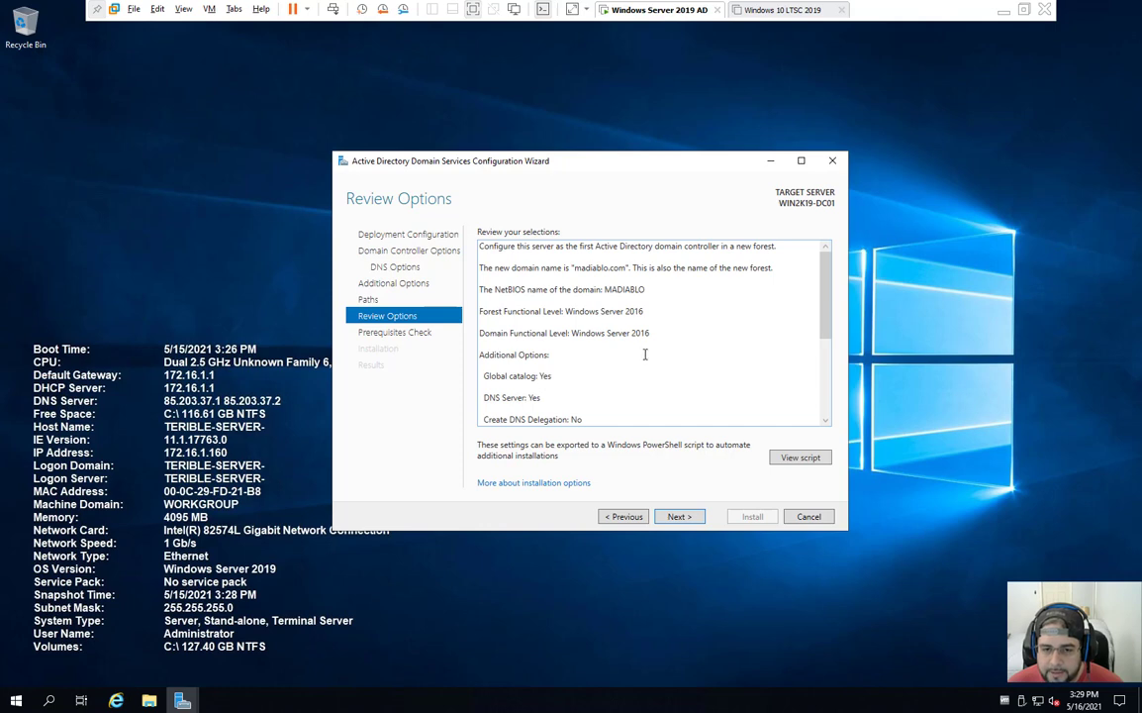
pyautogui.scroll(-3, 701, 318)
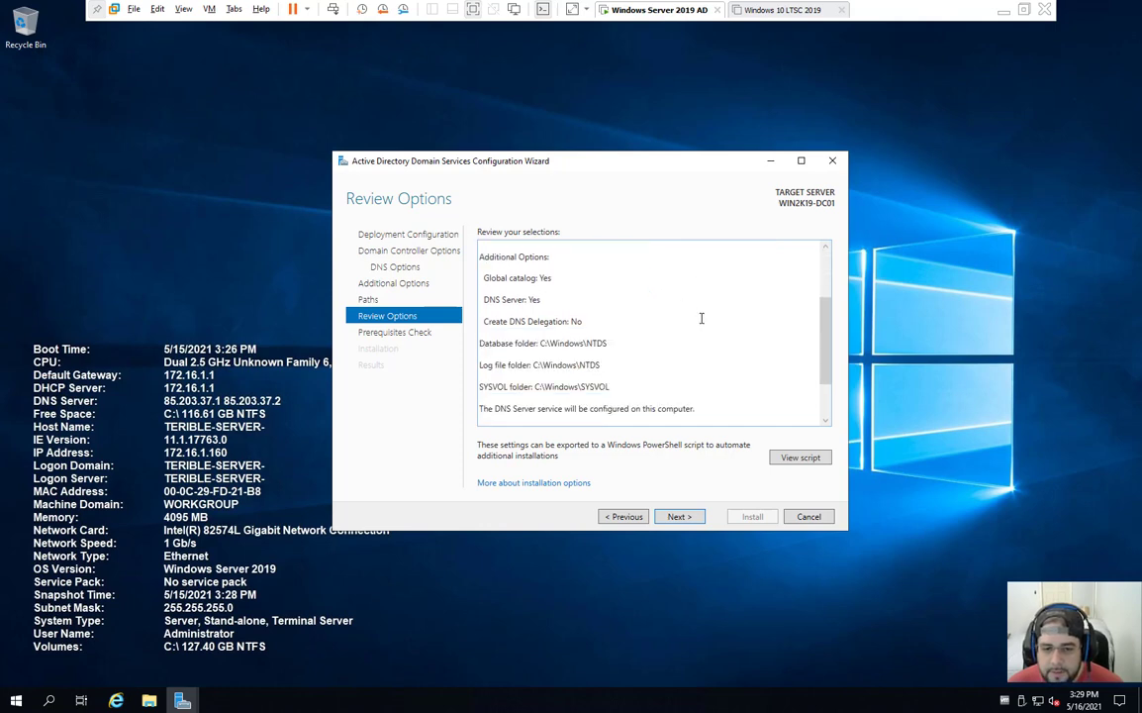
pyautogui.scroll(4, 701, 318)
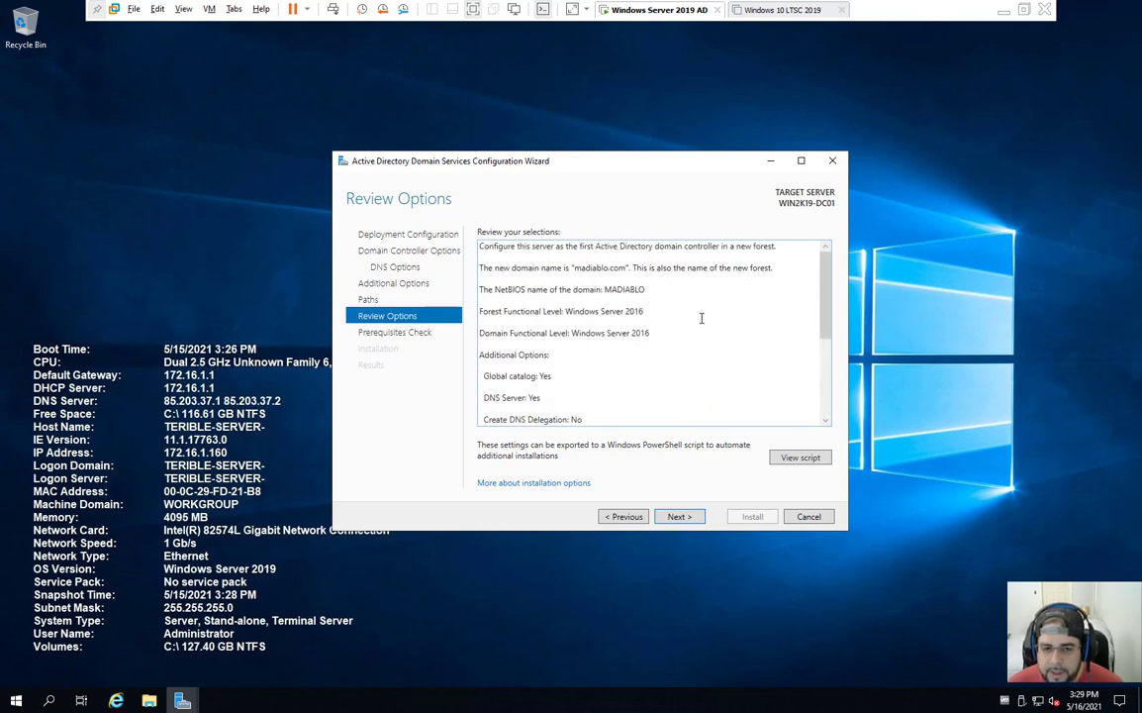
pyautogui.click(800, 457)
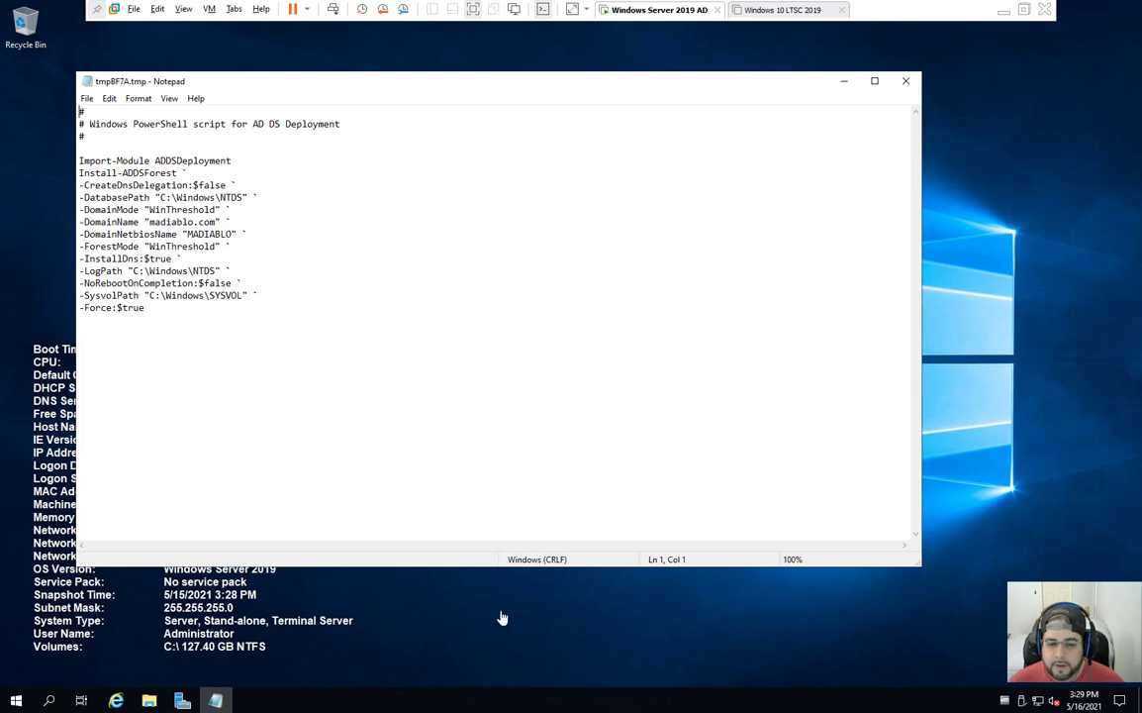
pyautogui.click(217, 700)
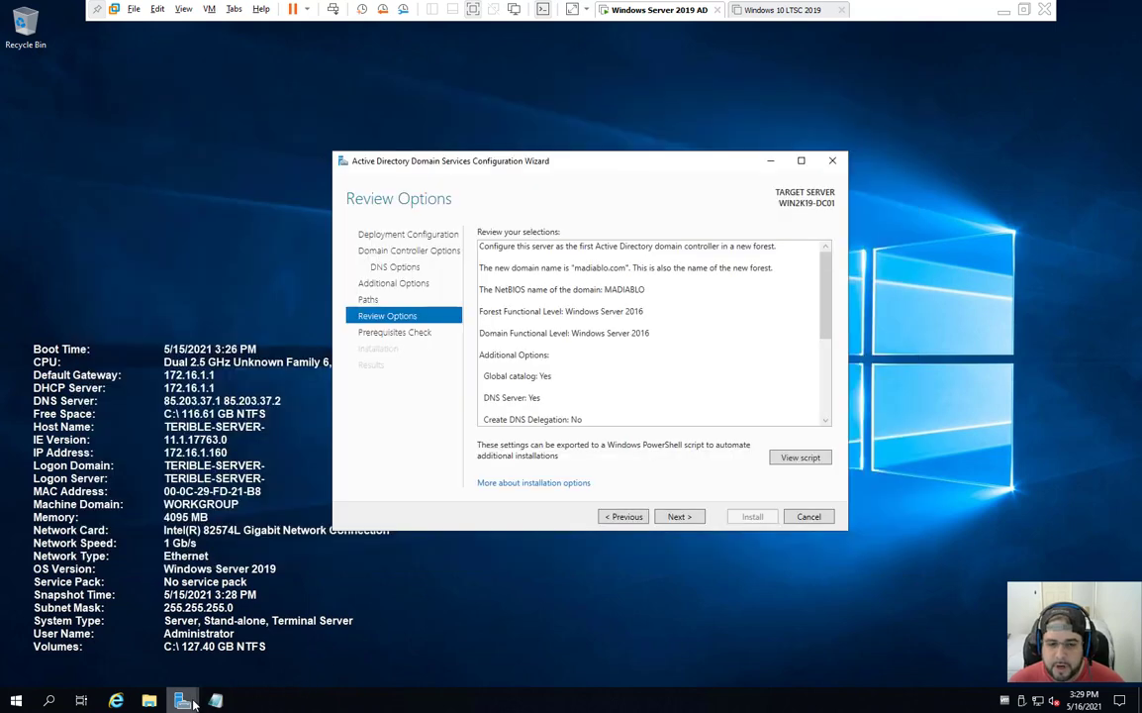
pyautogui.click(224, 700)
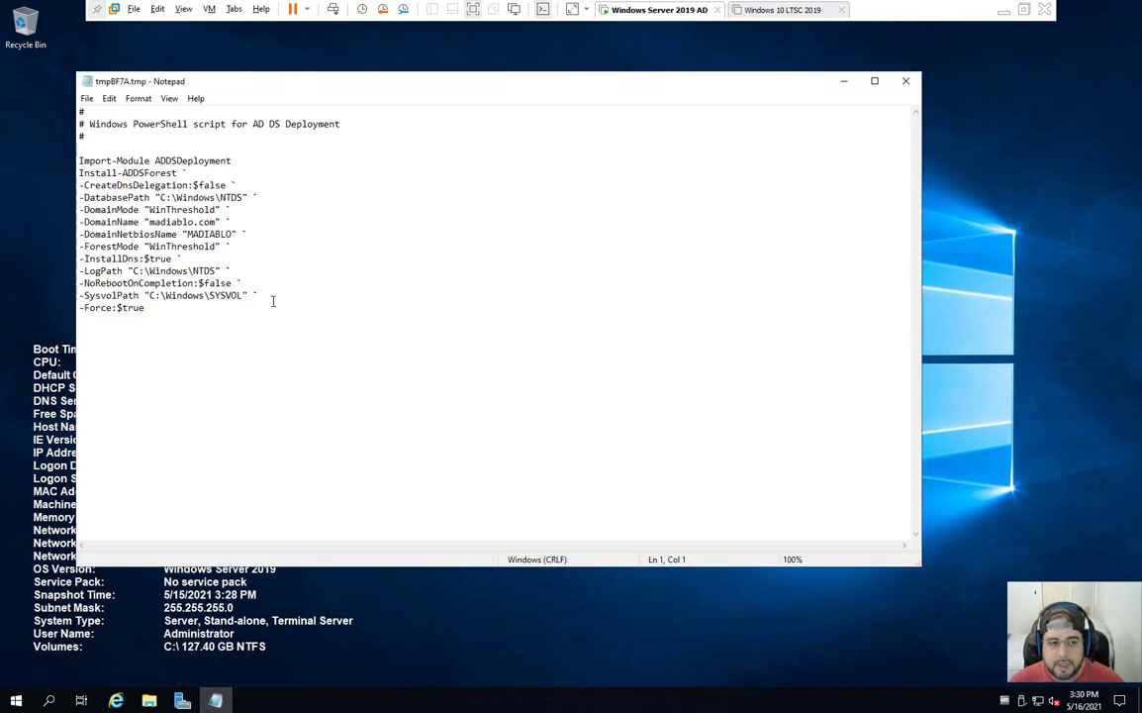
pyautogui.moveTo(245, 318); pyautogui.dragTo(79, 136)
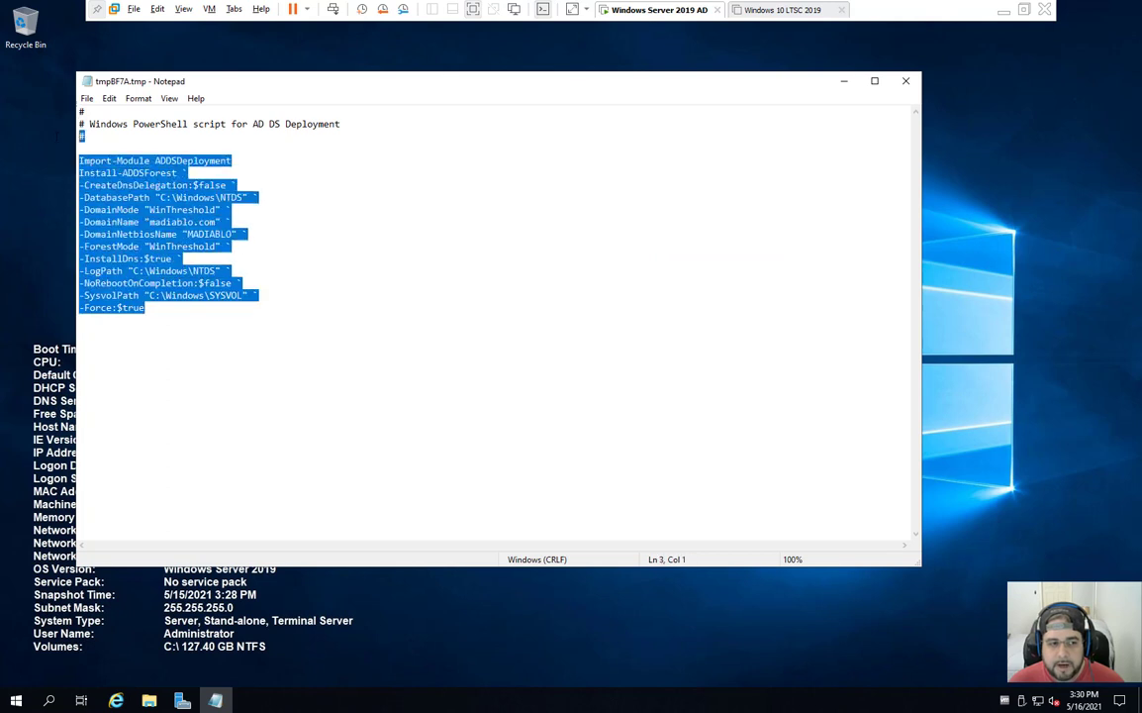
pyautogui.click(602, 194)
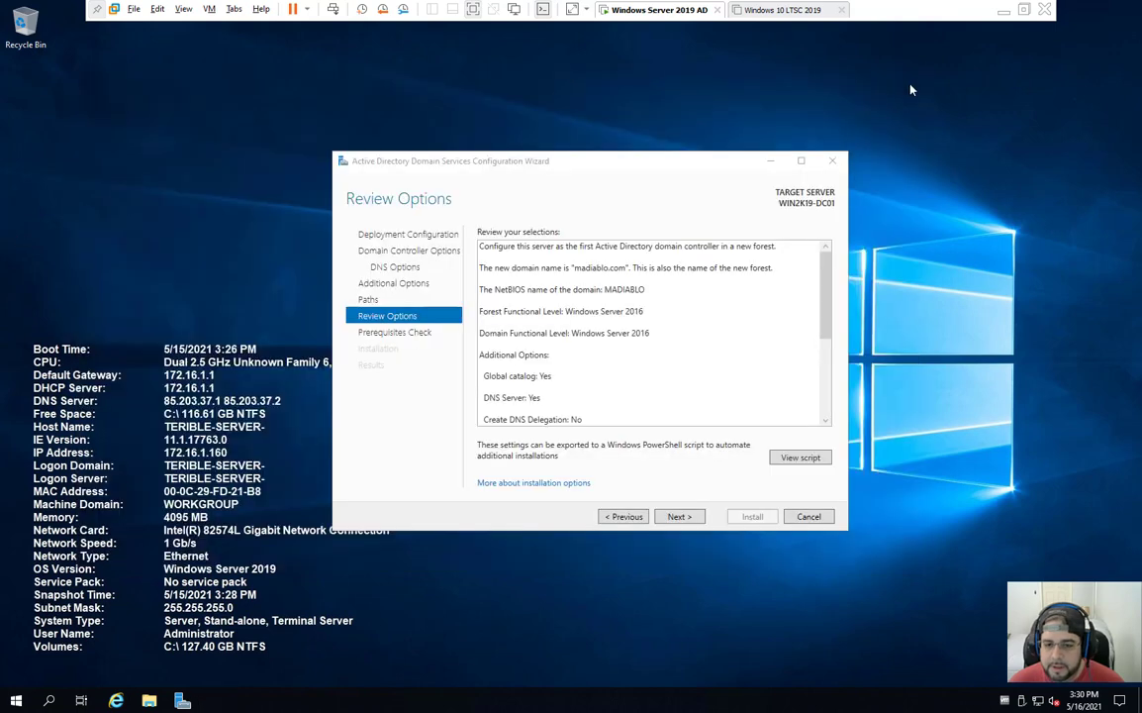
pyautogui.click(906, 80)
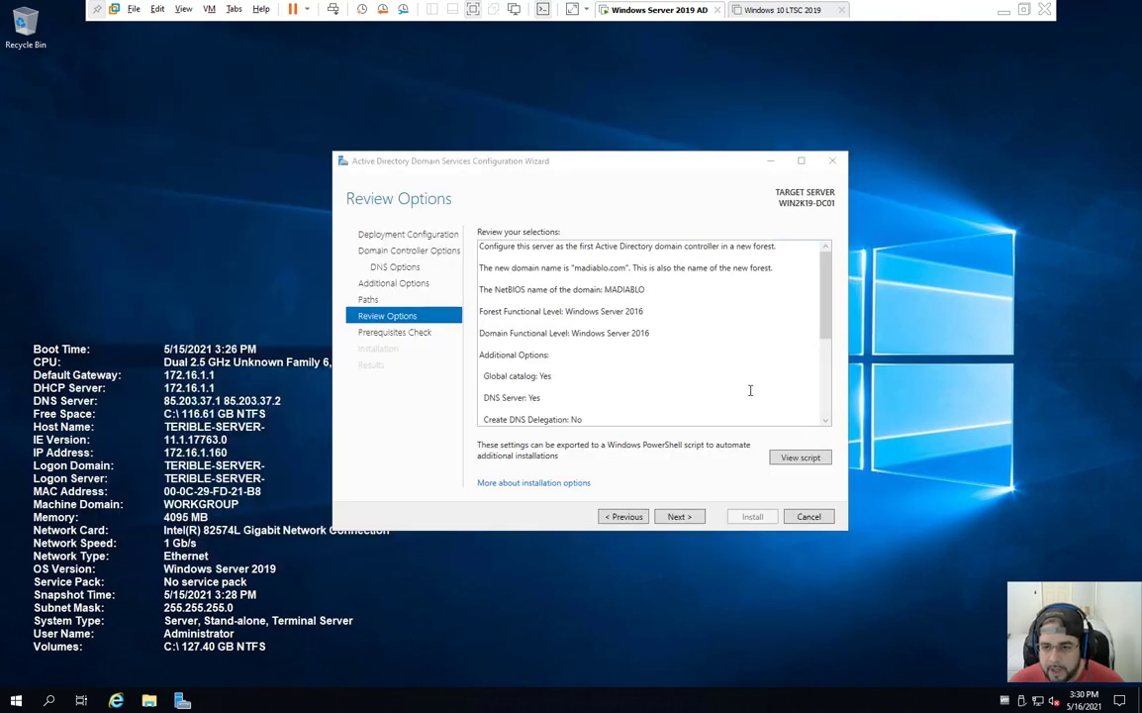
pyautogui.scroll(-5, 749, 390)
pyautogui.scroll(5, 738, 392)
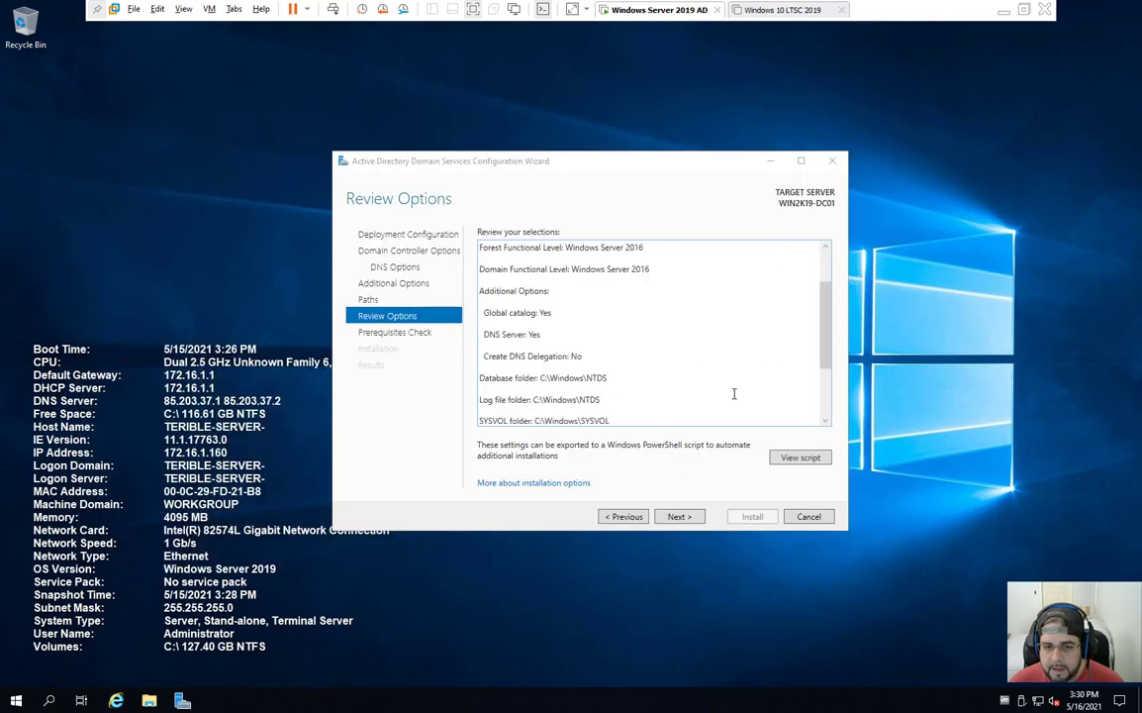
pyautogui.click(697, 525)
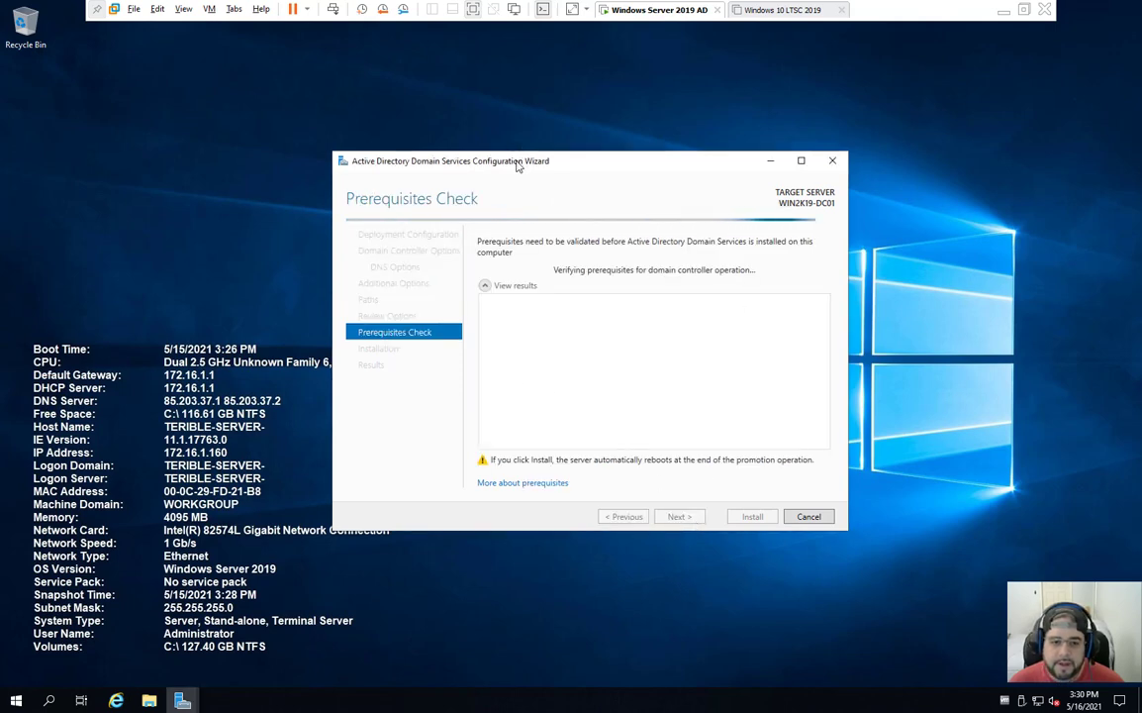
# Step: Enlarge the wizard and review the cryptography, DNS delegation and all-checks-passed results
pyautogui.moveTo(517, 166); pyautogui.dragTo(420, 68)
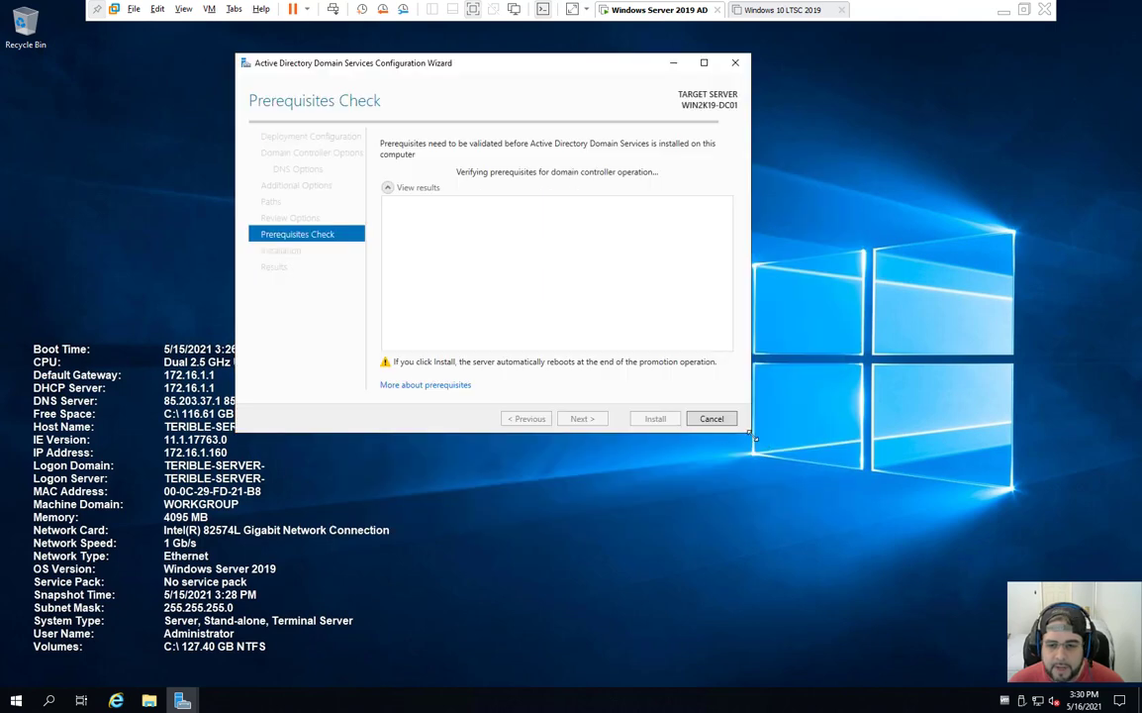
pyautogui.moveTo(751, 433); pyautogui.dragTo(1038, 565)
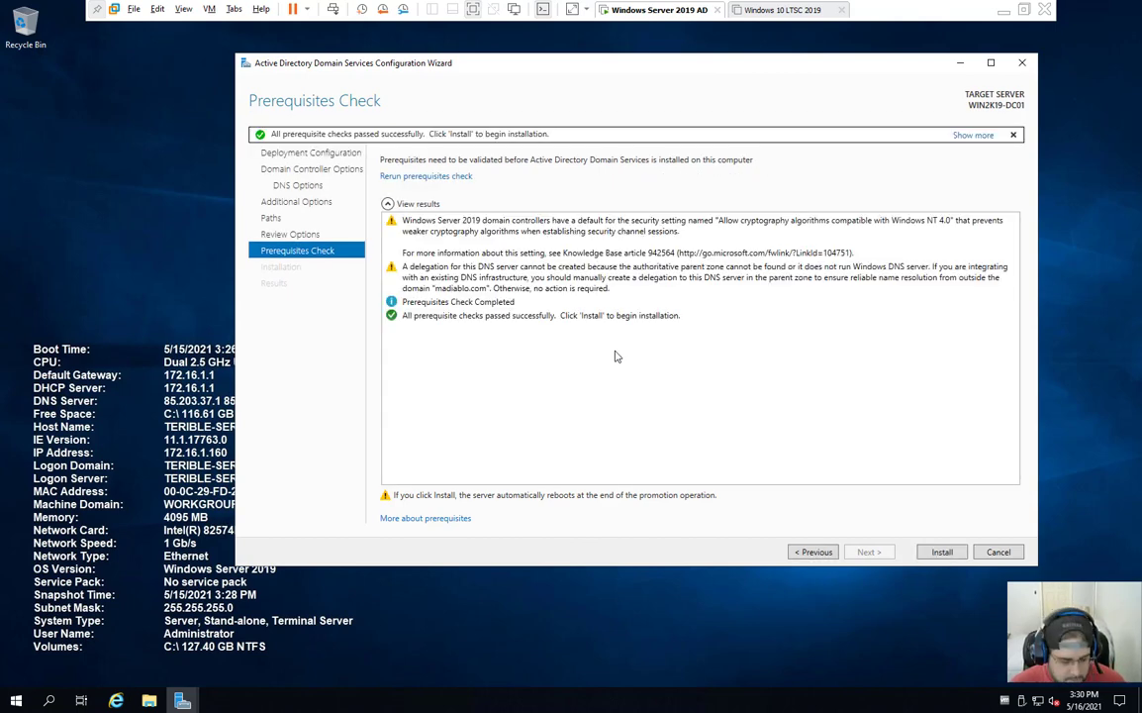
pyautogui.click(581, 239)
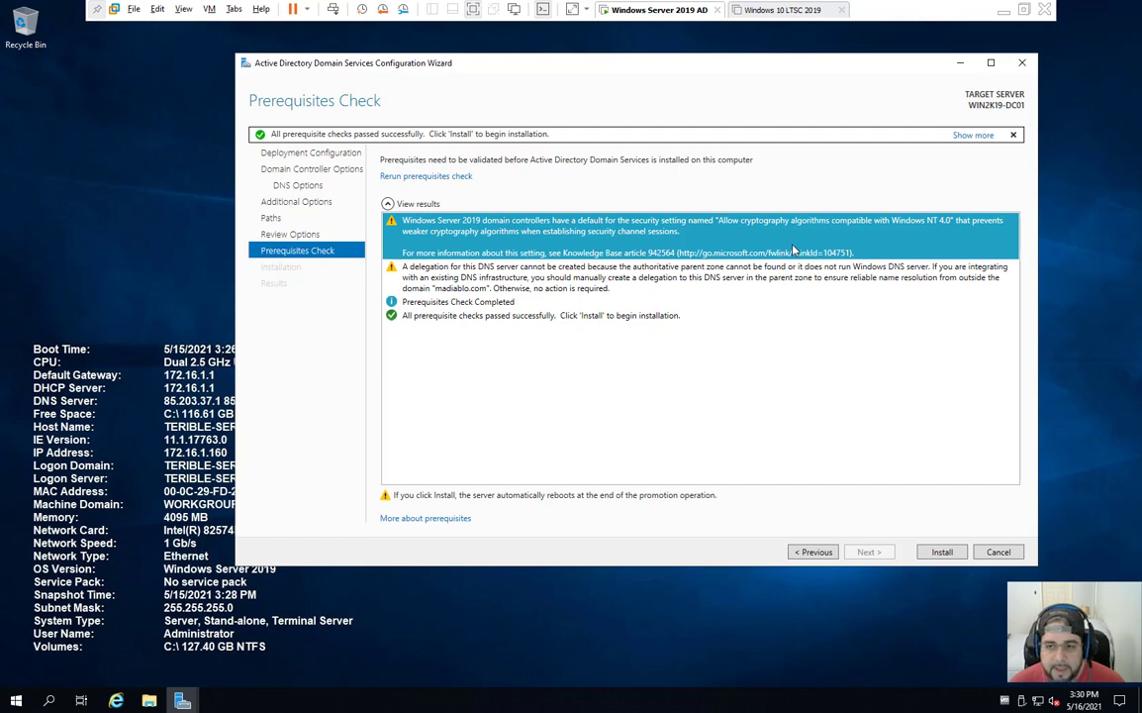
pyautogui.click(480, 285)
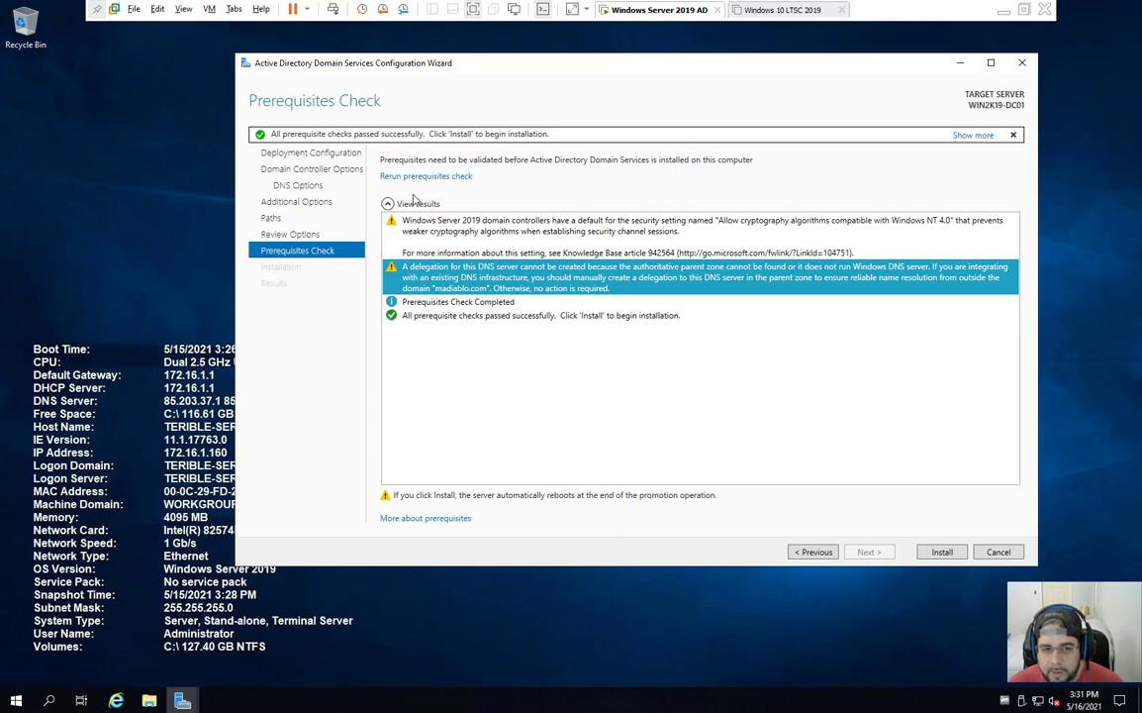
pyautogui.click(439, 316)
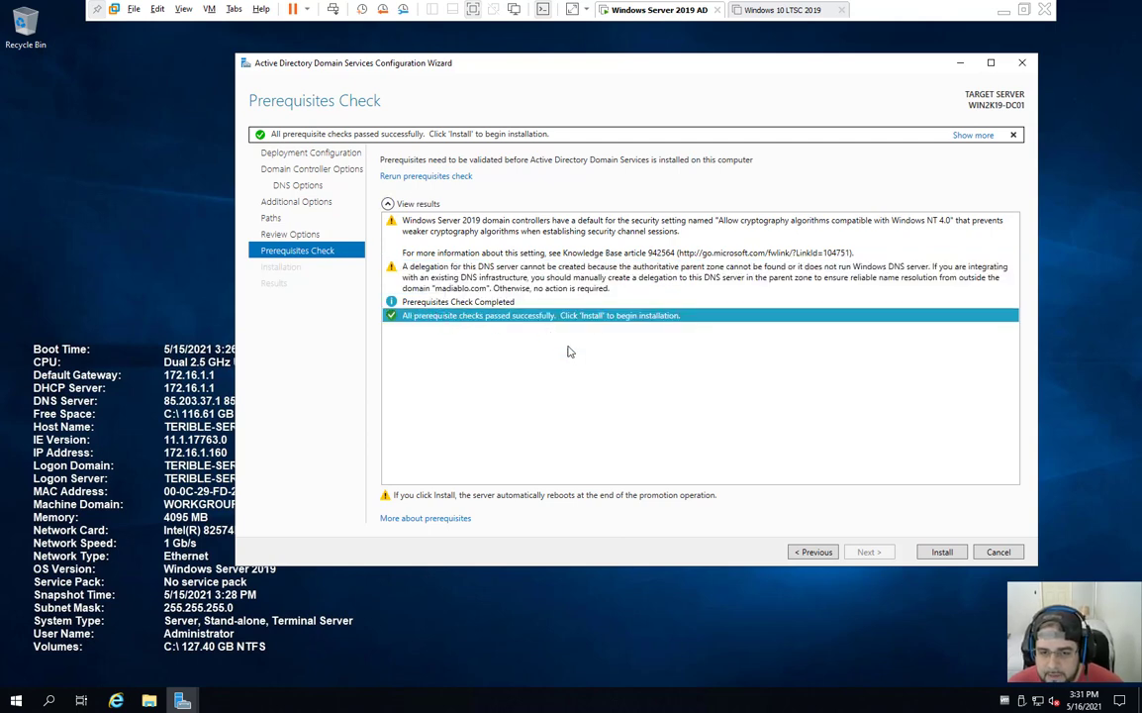
# Step: Launch the AD DS domain controller installation and let the server reboot
pyautogui.click(941, 550)
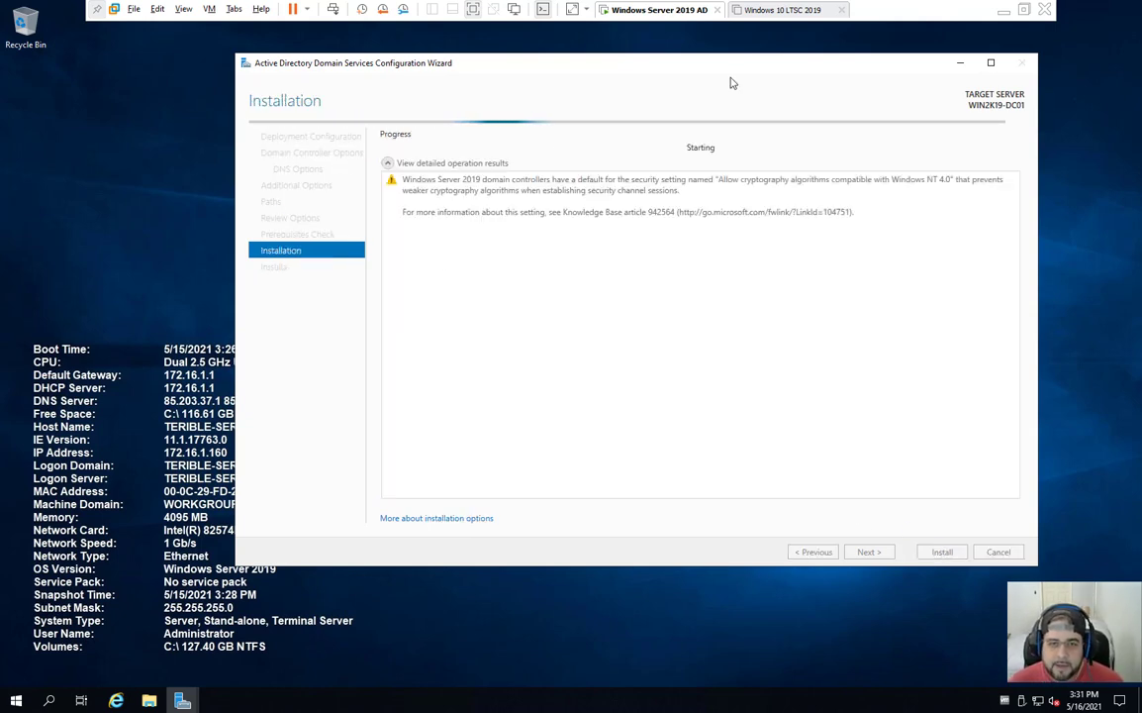
pyautogui.moveTo(636, 63); pyautogui.dragTo(596, 99)
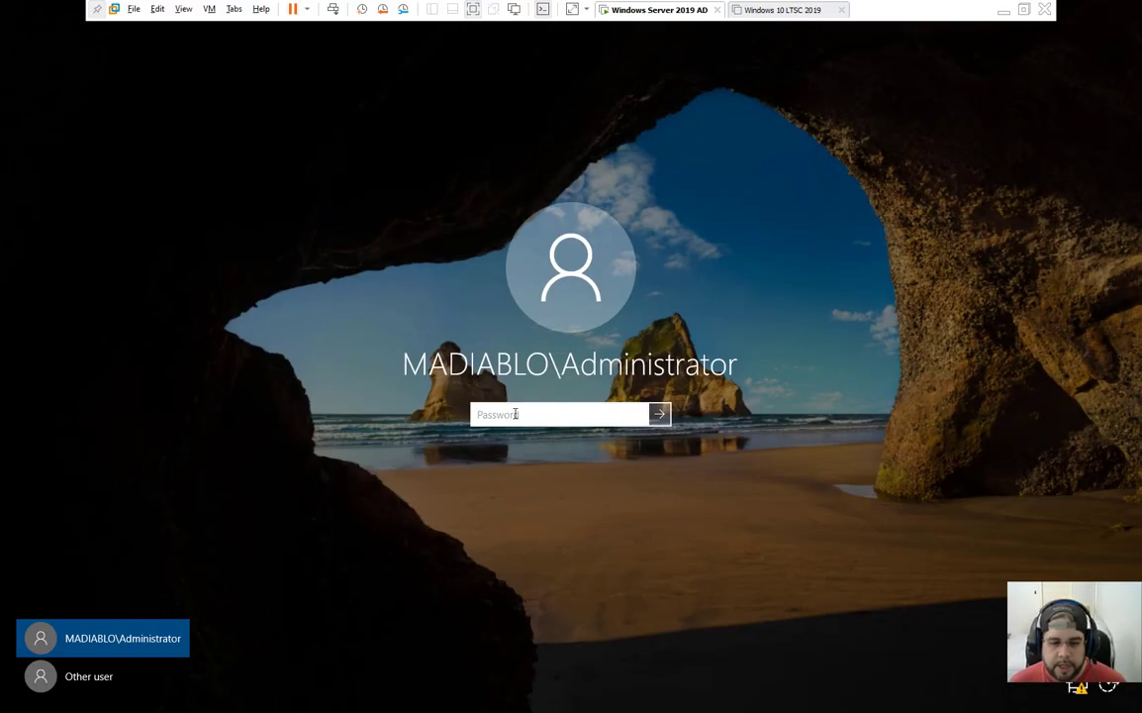
# Step: Sign in to Windows Server 2019 as the MADIABLO domain Administrator with the account password
pyautogui.click(515, 414)
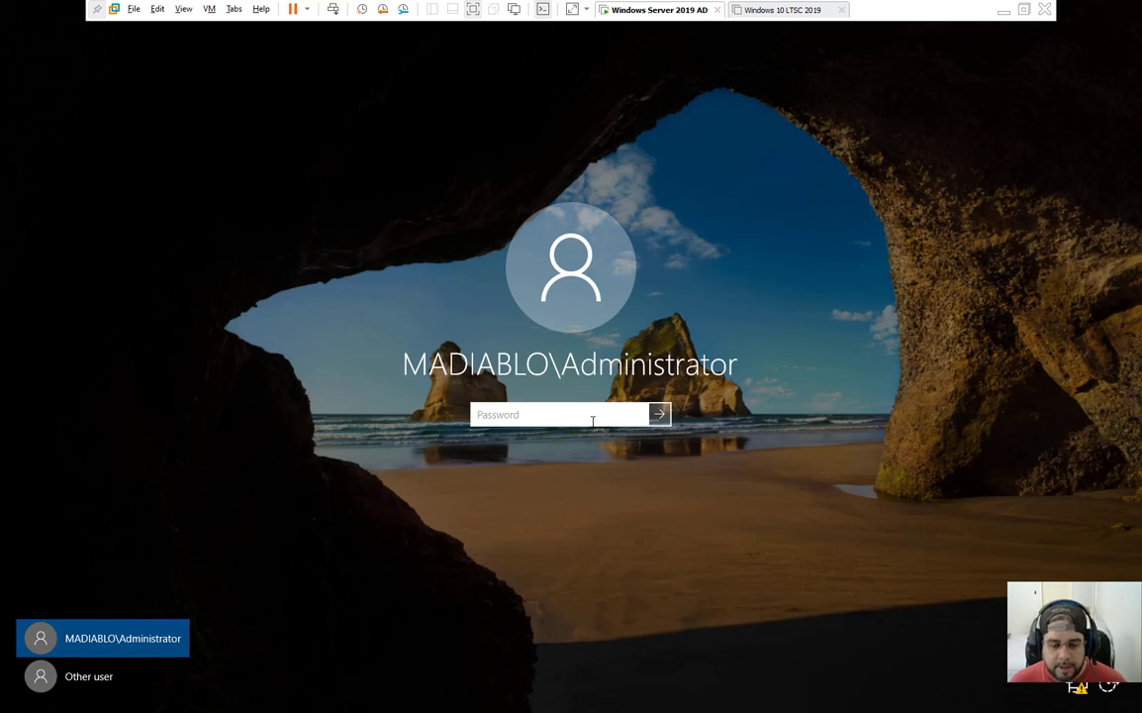
pyautogui.write('••••')
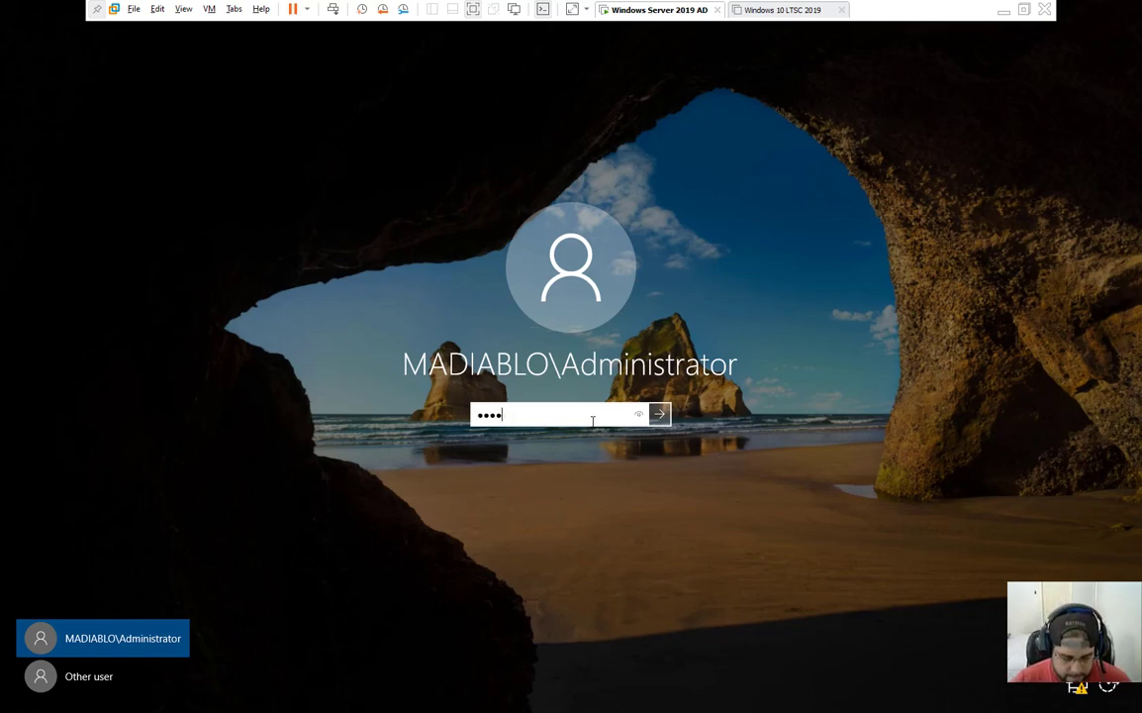
pyautogui.write('•••••')
pyautogui.press('Return')
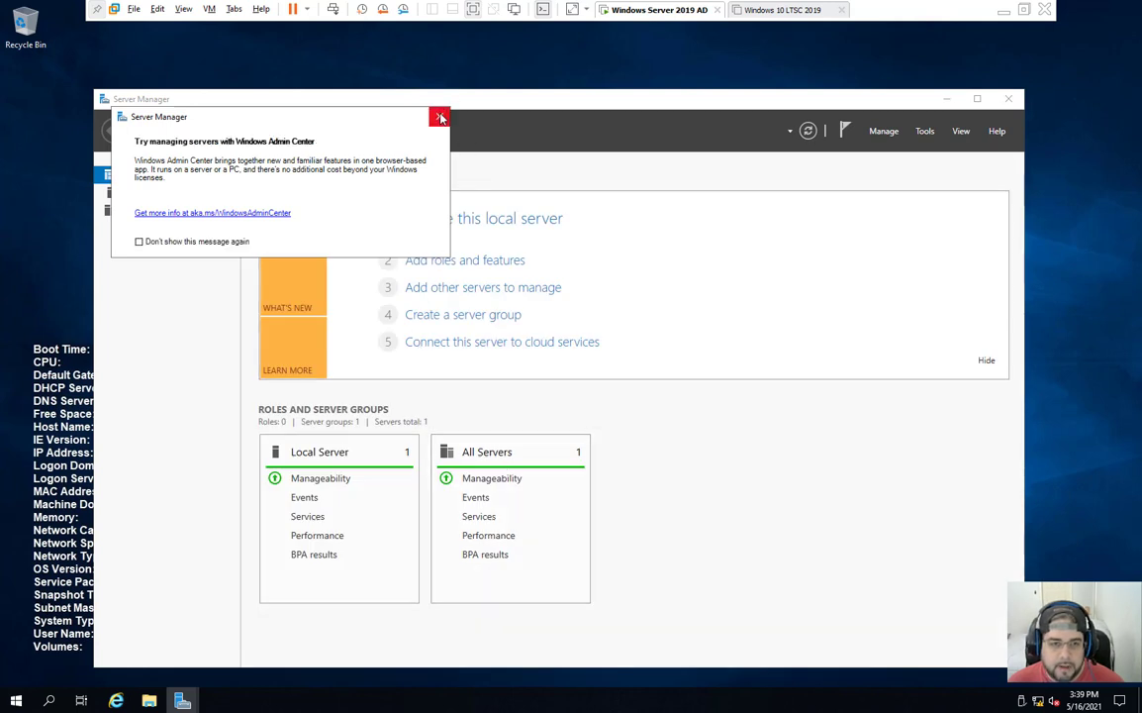
# Step: On the Local Server page, check Ethernet0's connection details, confirming DNS server 127.0.0.1
pyautogui.click(441, 117)
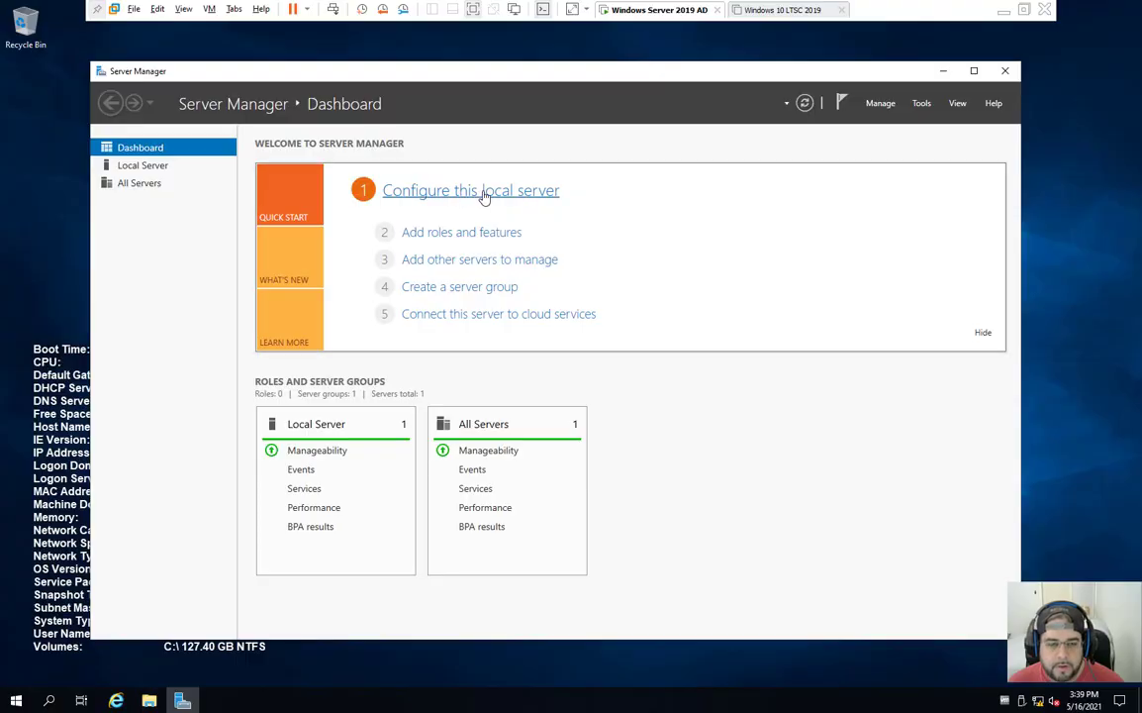
pyautogui.click(484, 194)
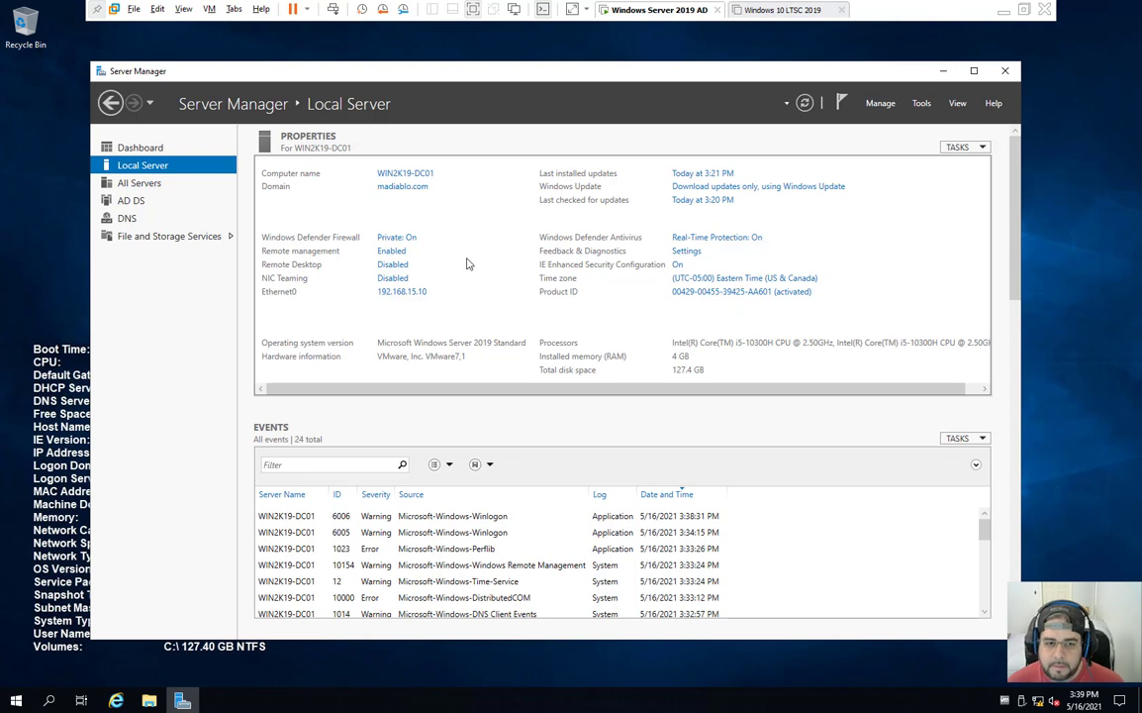
pyautogui.click(403, 292)
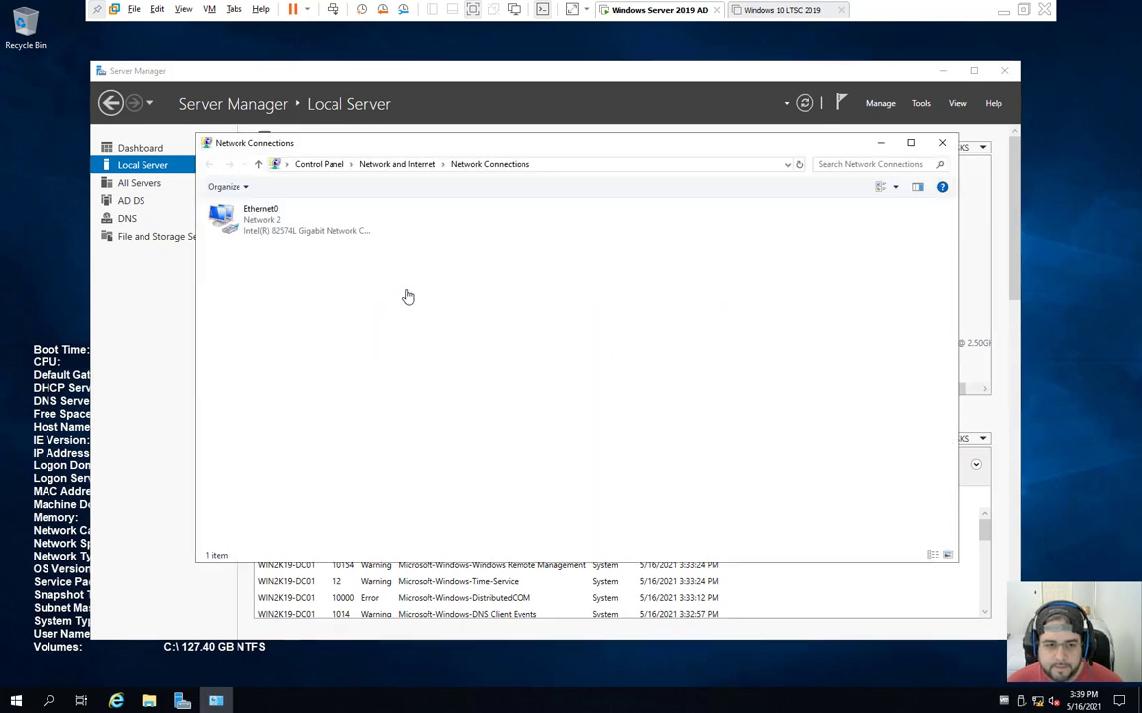
pyautogui.doubleClick(283, 235)
pyautogui.click(485, 341)
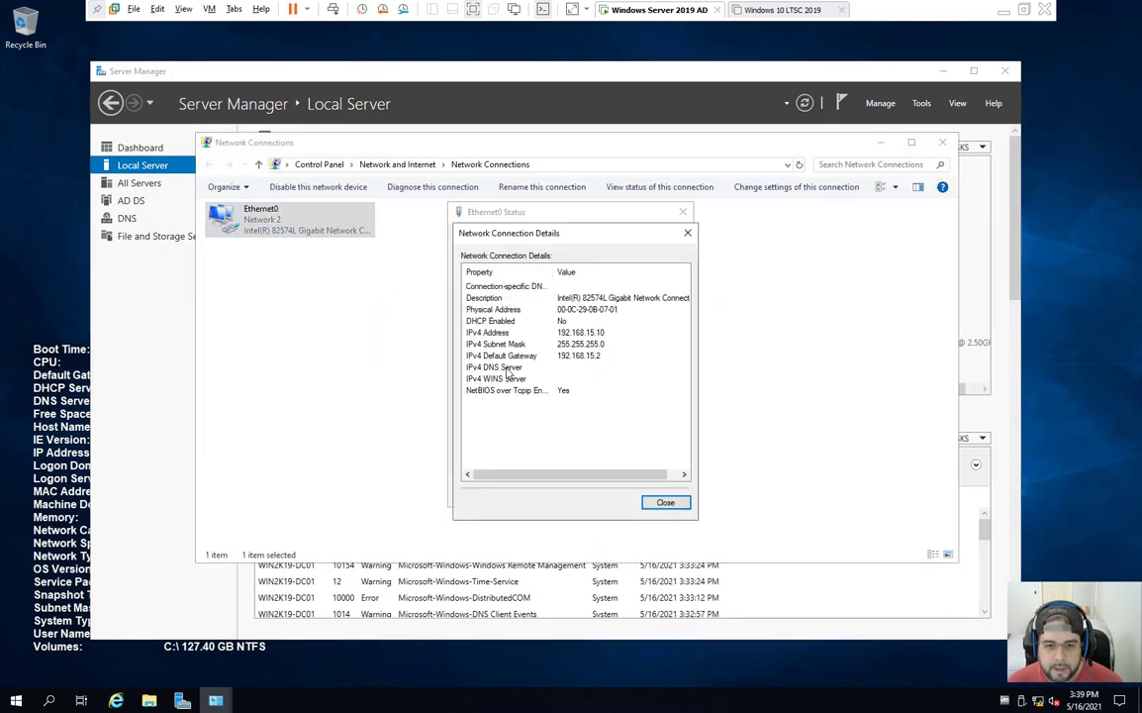
pyautogui.click(517, 372)
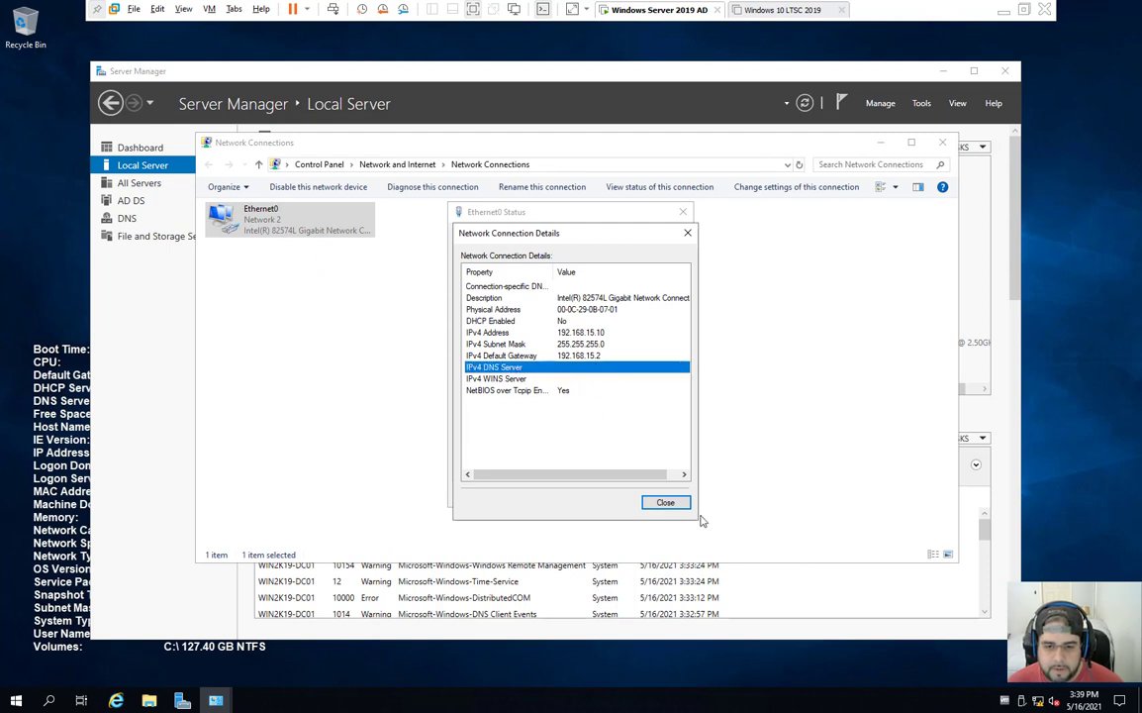
pyautogui.click(666, 502)
# Step: Review Ethernet0's static IPv4 settings (192.168.15.10) and close all network windows unchanged
pyautogui.click(485, 461)
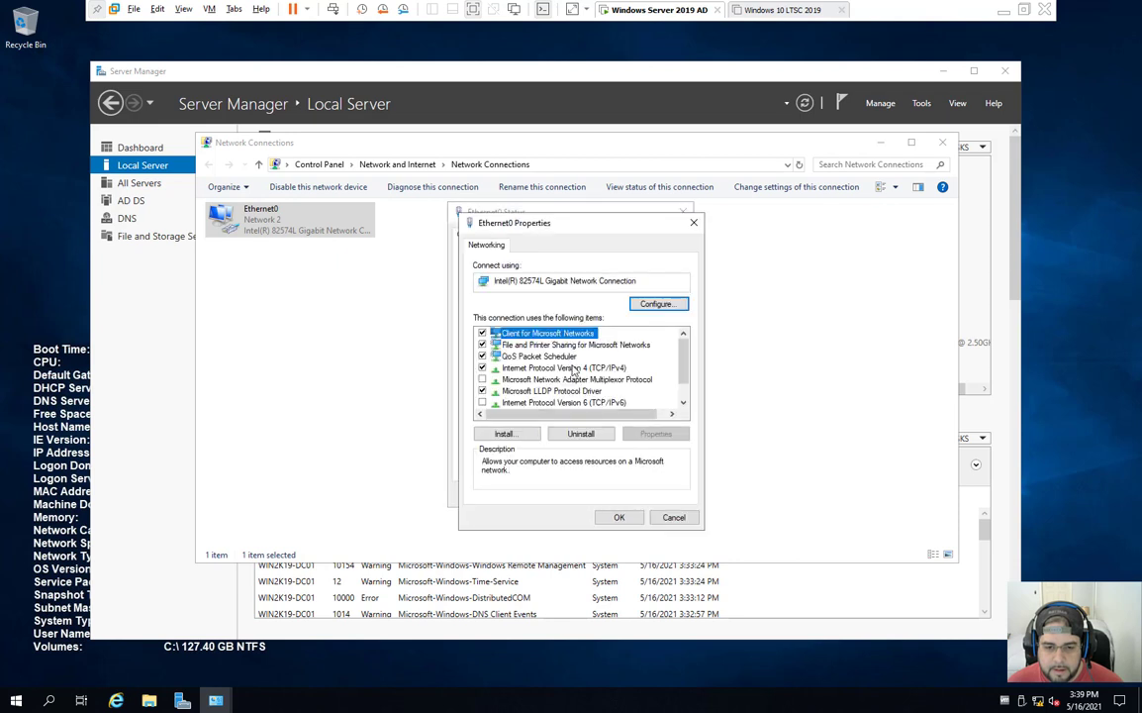
pyautogui.doubleClick(547, 368)
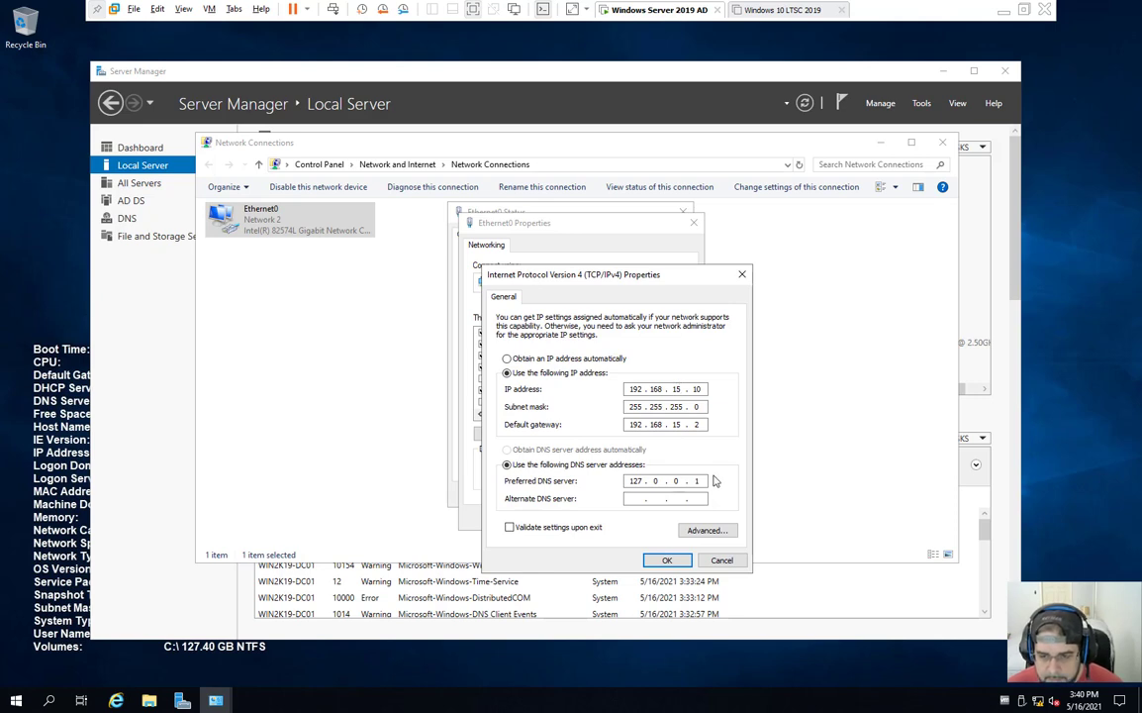
pyautogui.click(681, 559)
pyautogui.click(672, 518)
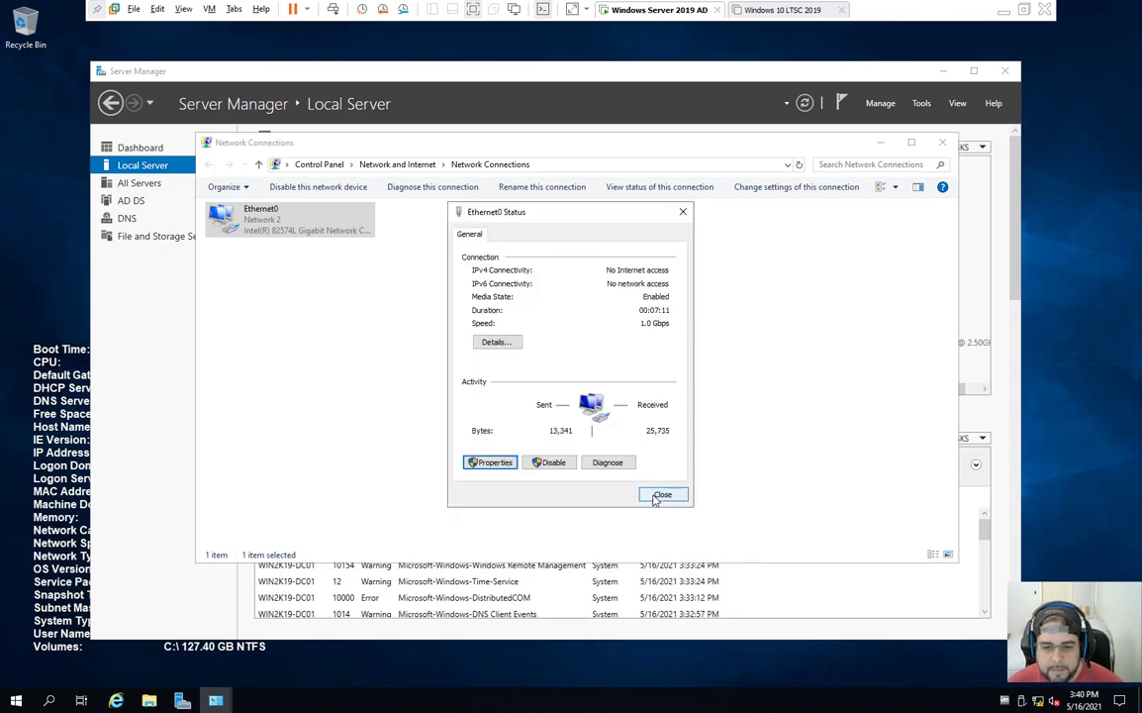
pyautogui.click(655, 496)
pyautogui.click(942, 142)
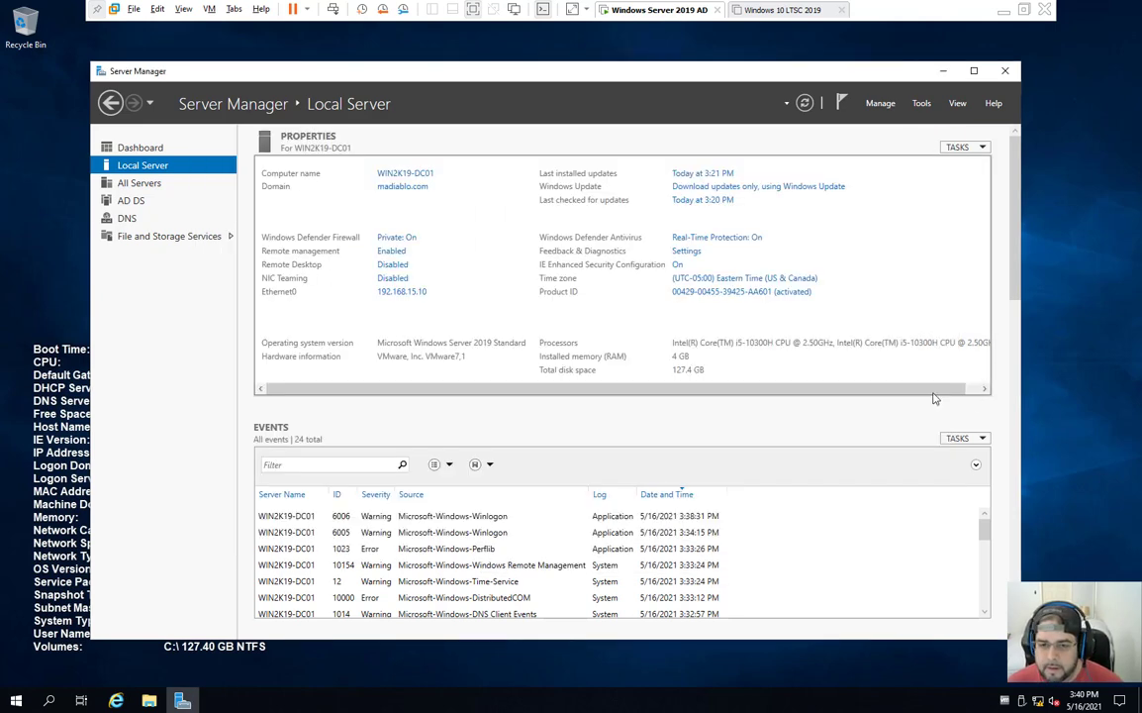
# Step: Open an administrator command prompt and ping google.com
pyautogui.press('super+r')
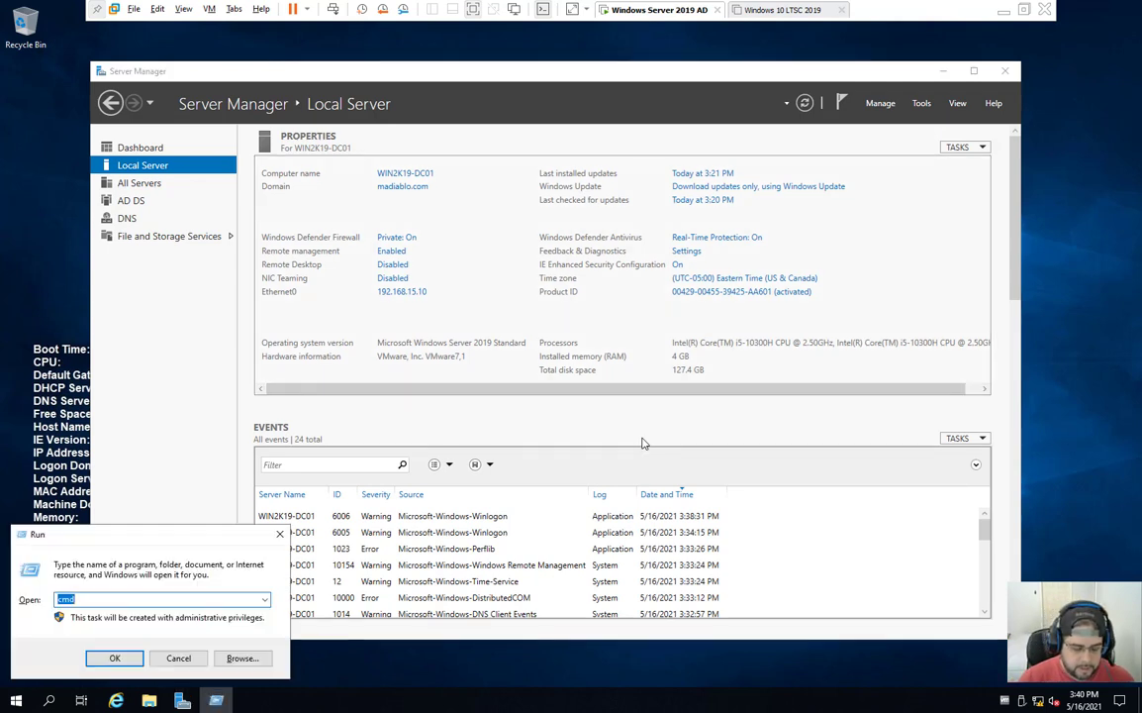
pyautogui.press('Return')
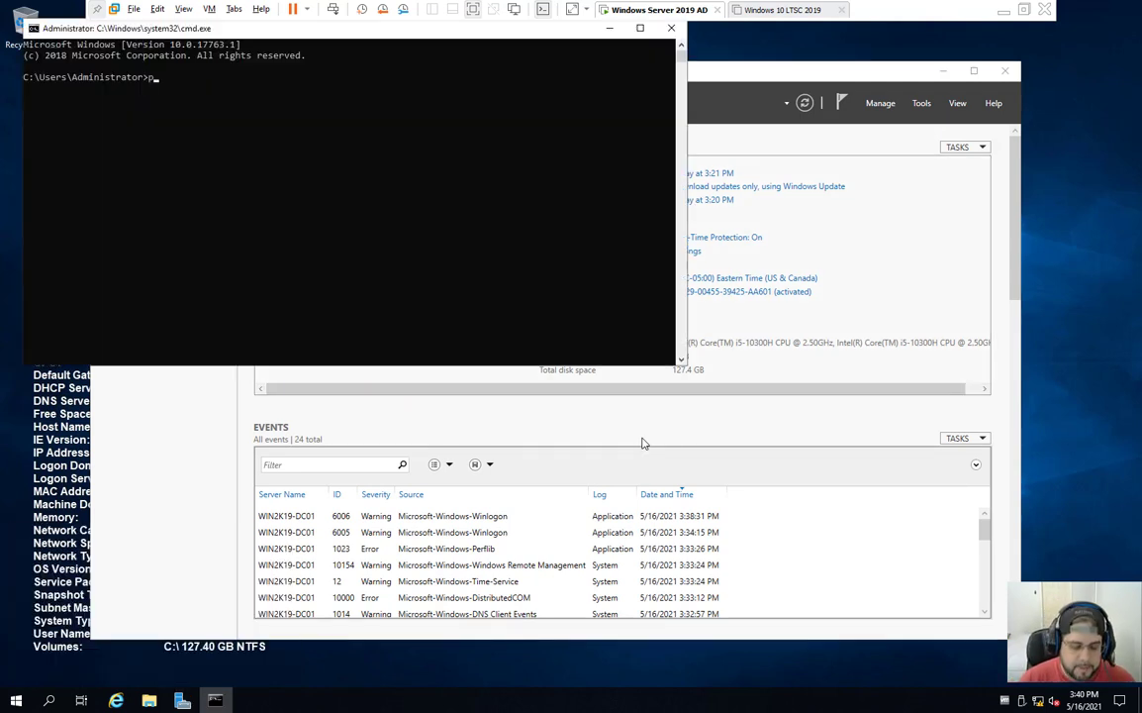
pyautogui.write('ping google.com')
pyautogui.press('Return')
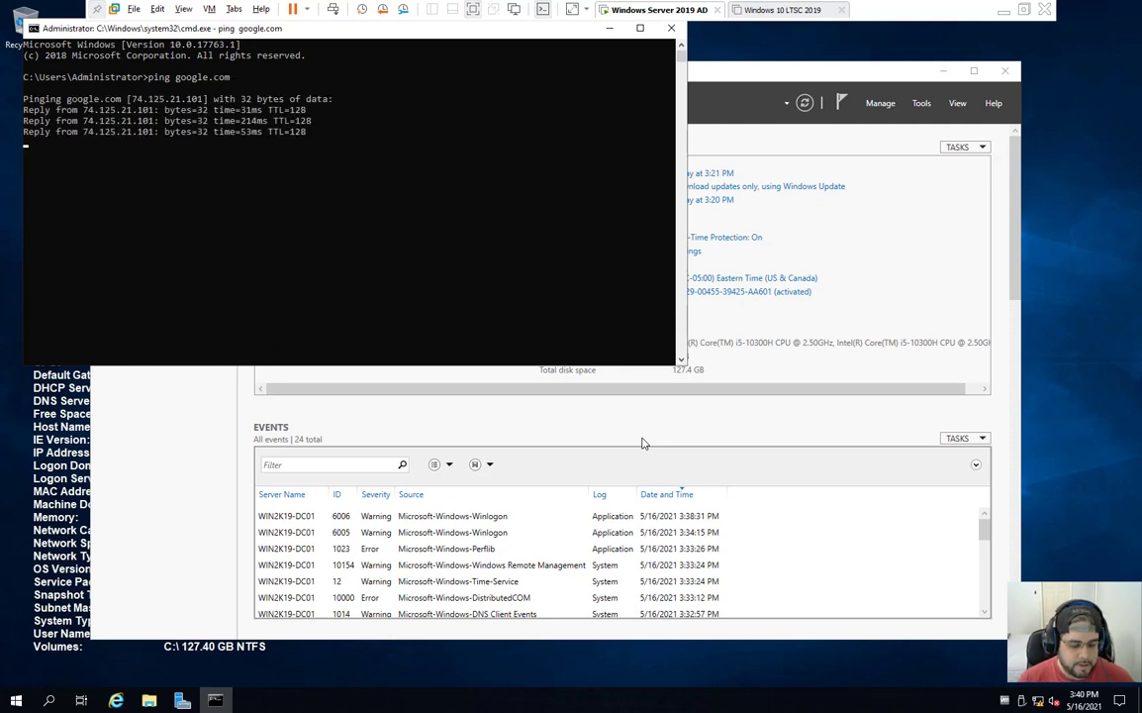
# Step: Ping 8.8.8.8, then close the command prompt
pyautogui.hotkey('ctrl', 'd')
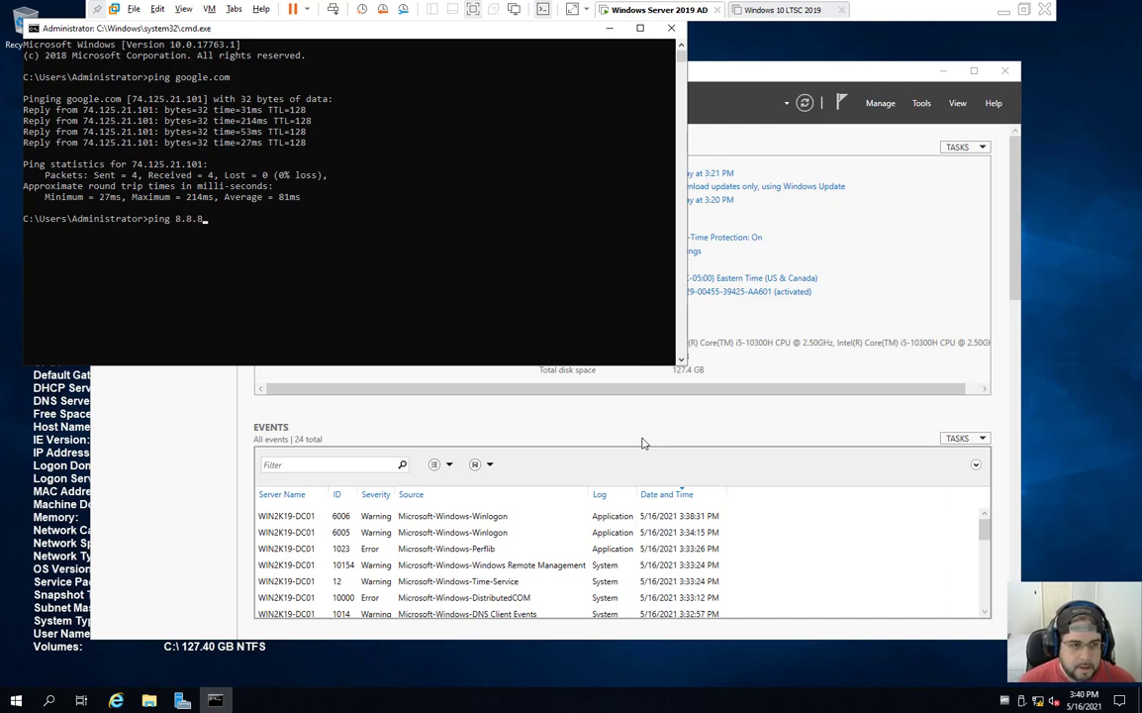
pyautogui.write('8')
pyautogui.press('Return')
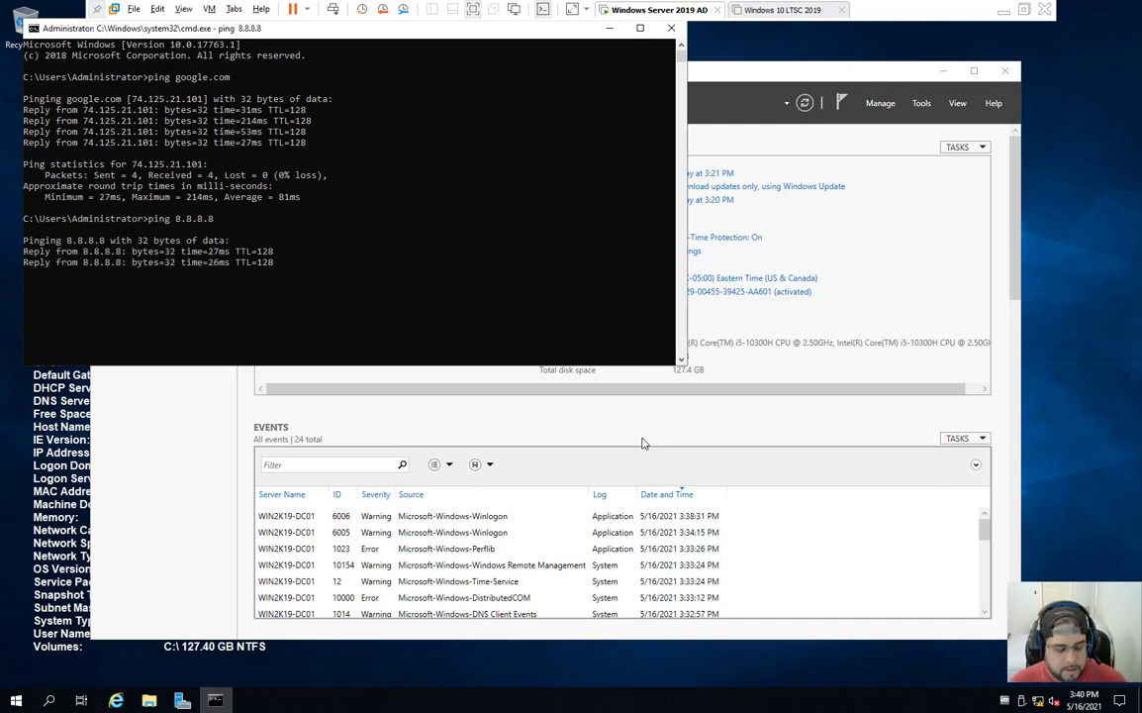
pyautogui.click(671, 28)
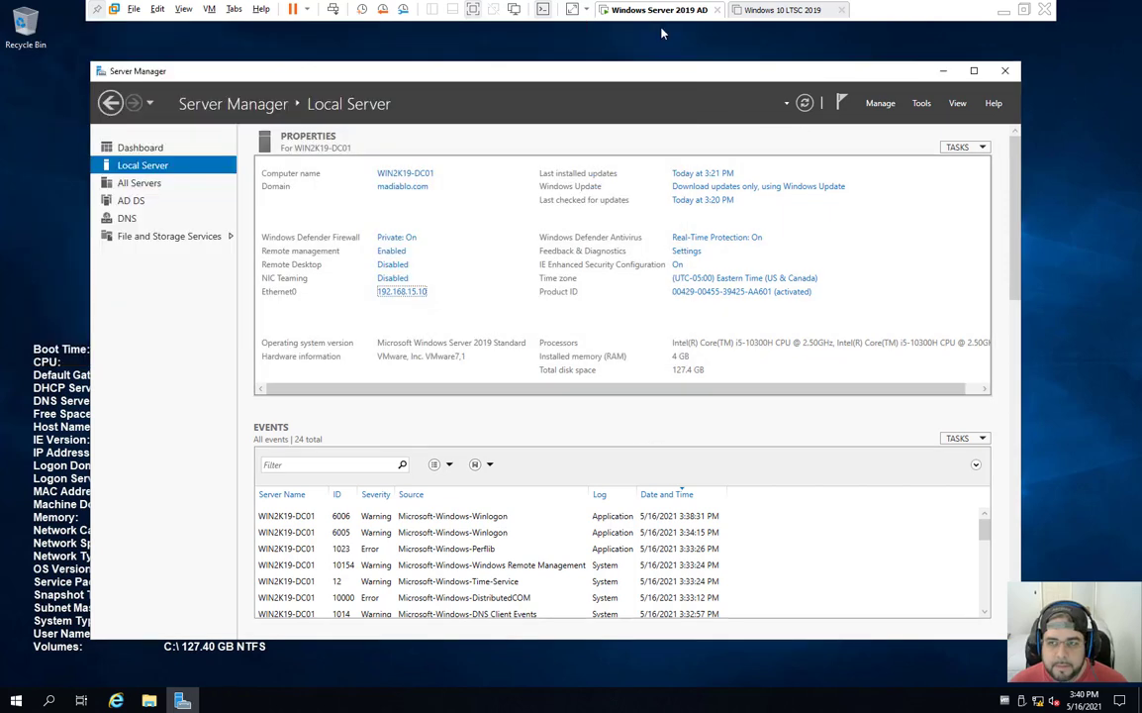
pyautogui.click(871, 103)
pyautogui.click(840, 104)
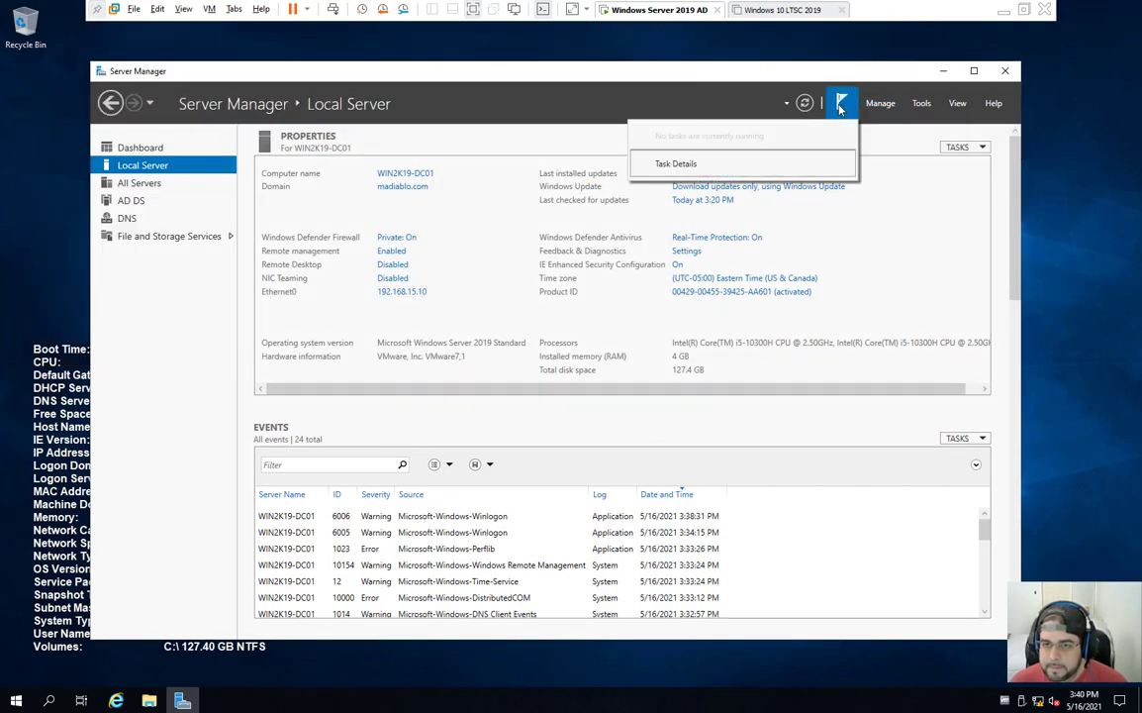
# Step: Launch DNS Manager from Tools, enlarge its window and expand the WIN2K19-DC01 server
pyautogui.click(922, 104)
pyautogui.click(933, 270)
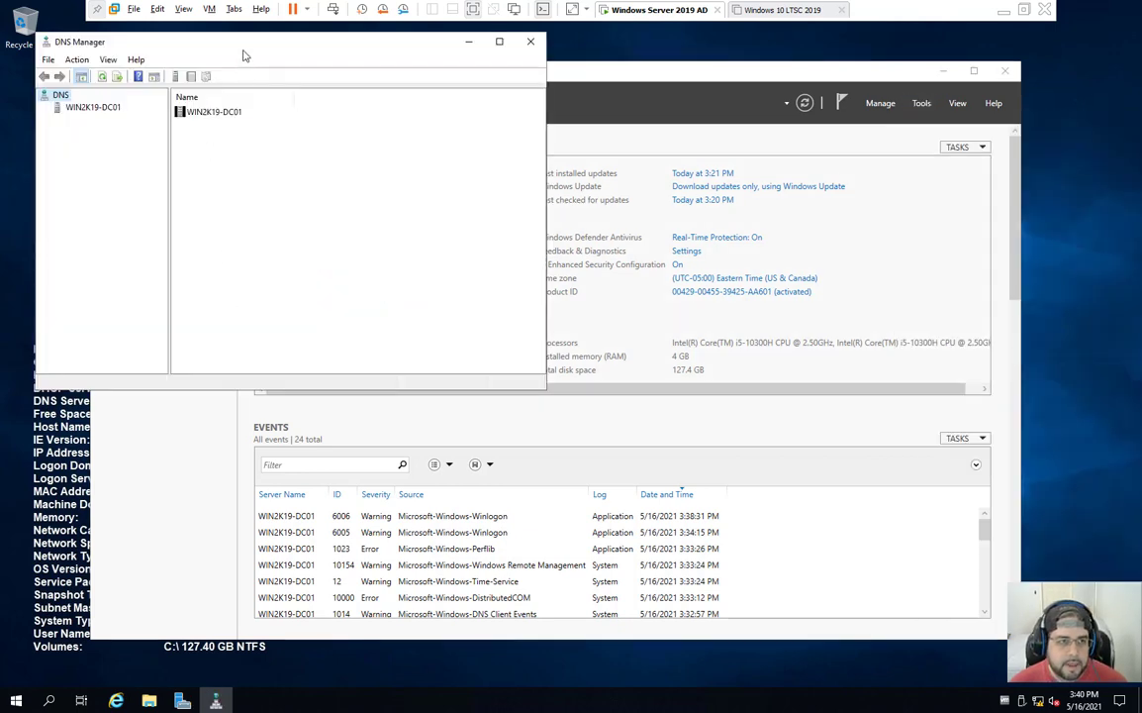
pyautogui.moveTo(246, 55); pyautogui.dragTo(471, 187)
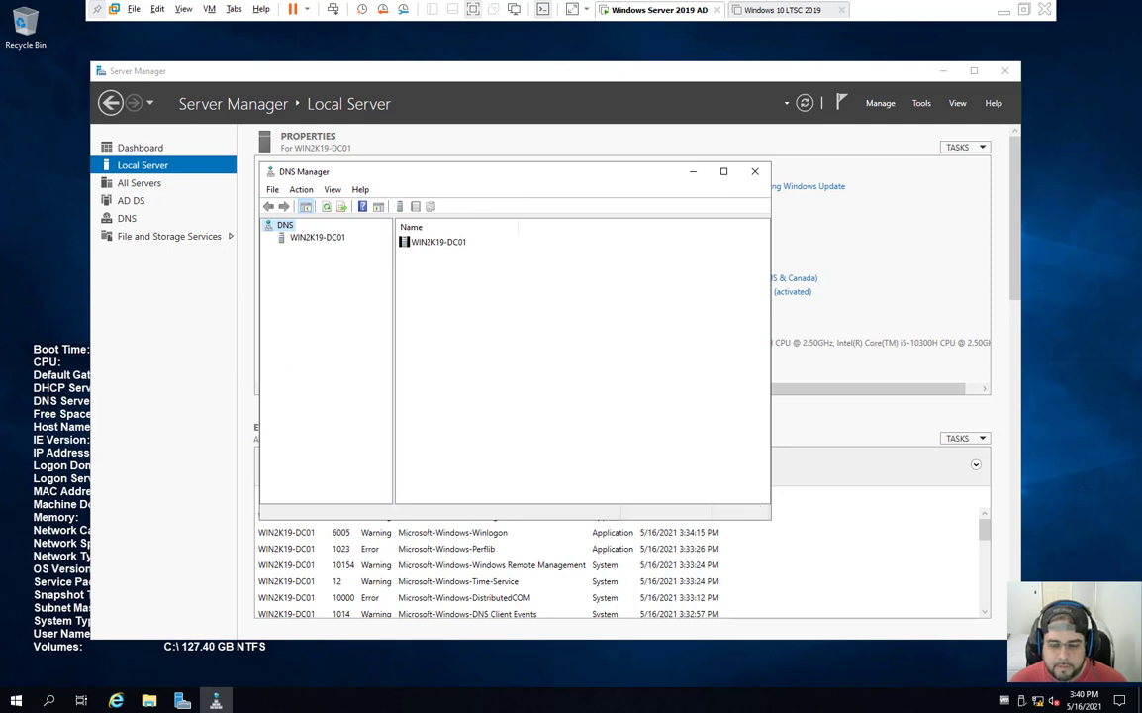
pyautogui.moveTo(768, 520); pyautogui.dragTo(995, 602)
pyautogui.moveTo(443, 170); pyautogui.dragTo(378, 138)
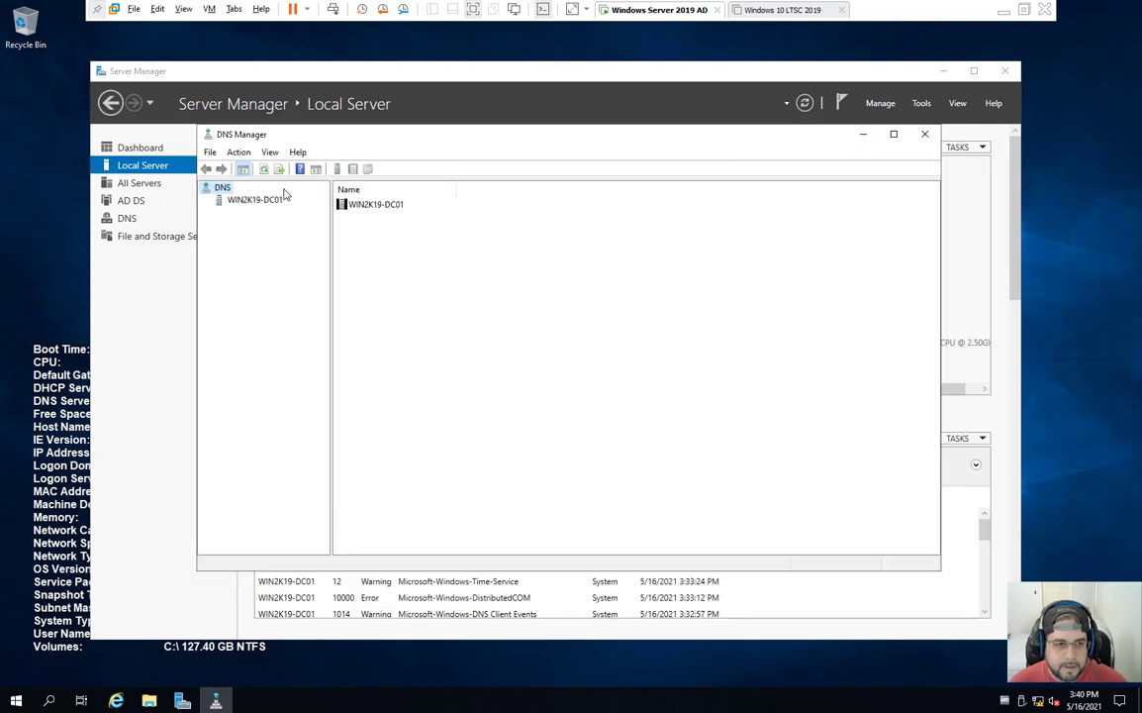
pyautogui.click(257, 204)
pyautogui.rightClick(258, 202)
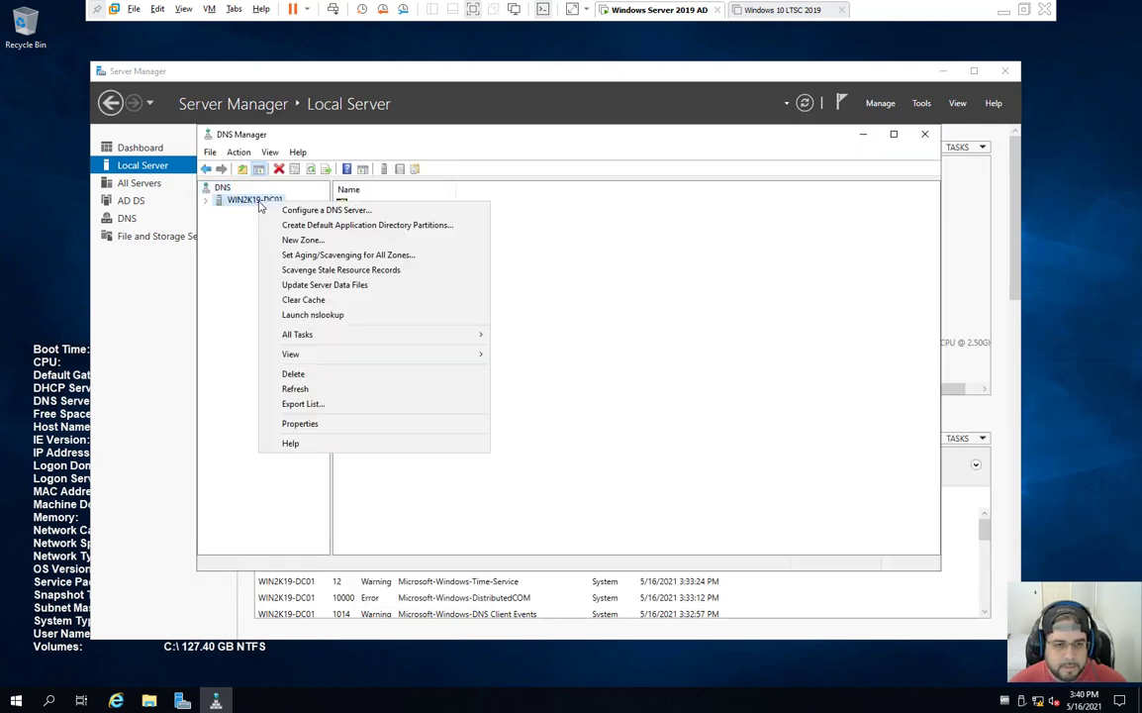
pyautogui.click(203, 210)
pyautogui.click(205, 200)
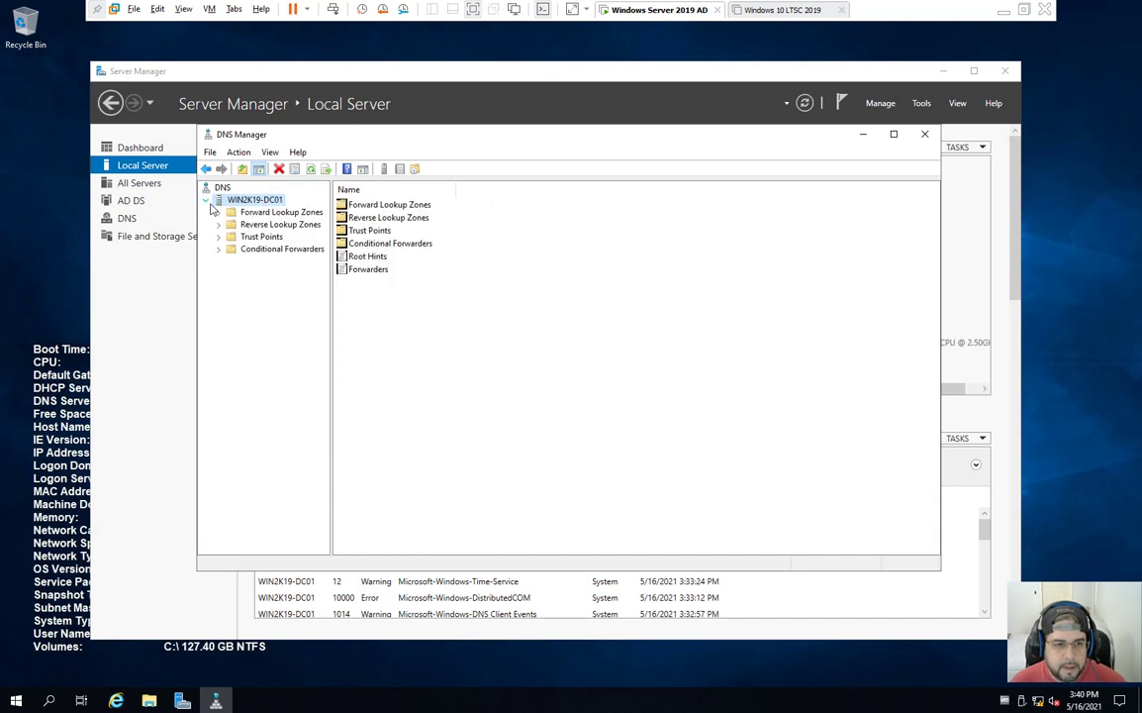
pyautogui.moveTo(332, 302); pyautogui.dragTo(361, 302)
# Step: Inspect madiablo.com's win2k19-dc01 host record (192.168.15.10), then select Reverse Lookup Zones
pyautogui.doubleClick(256, 212)
pyautogui.click(283, 225)
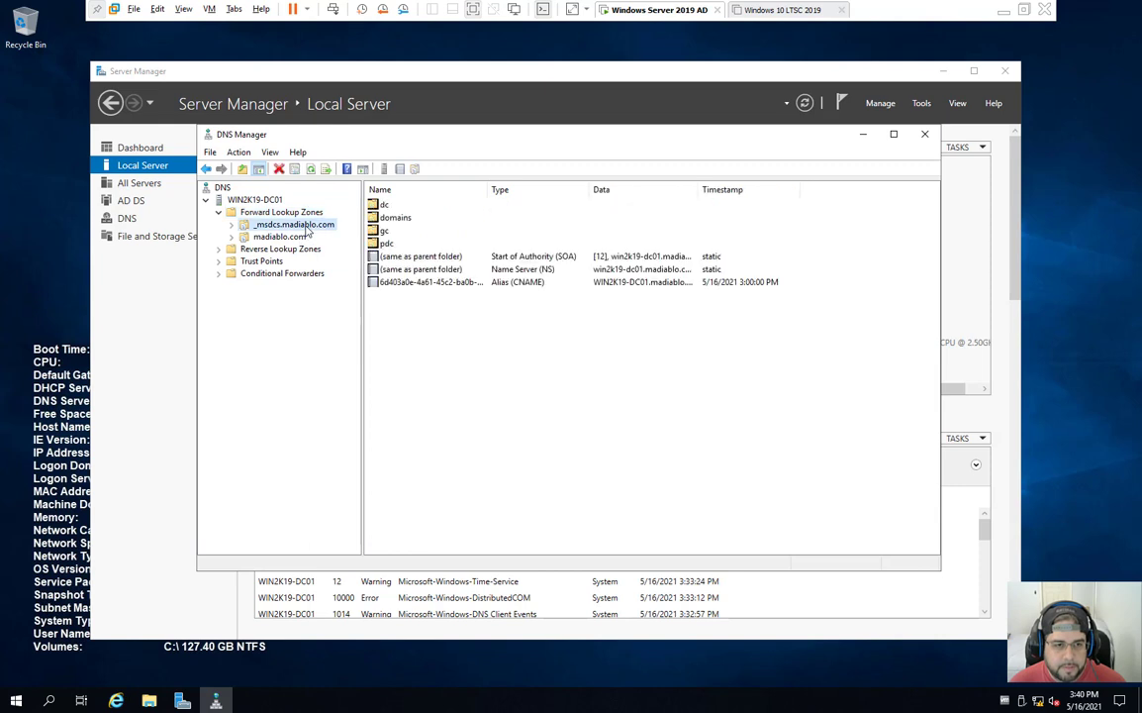
pyautogui.click(297, 238)
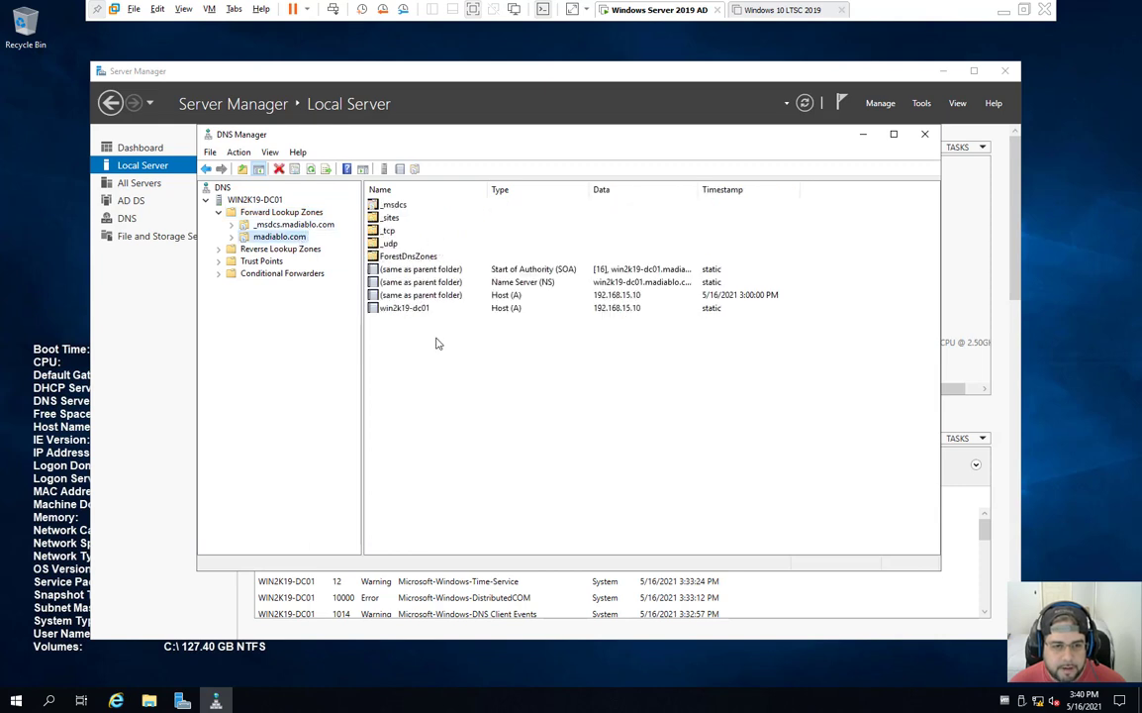
pyautogui.click(648, 308)
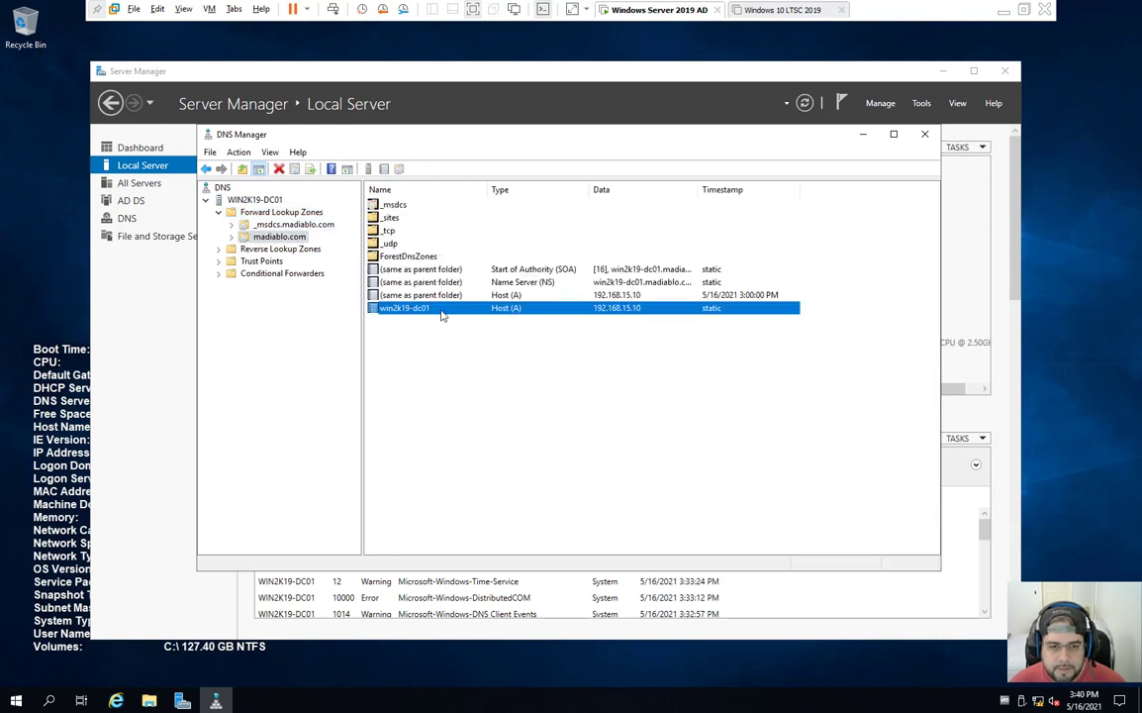
pyautogui.doubleClick(616, 307)
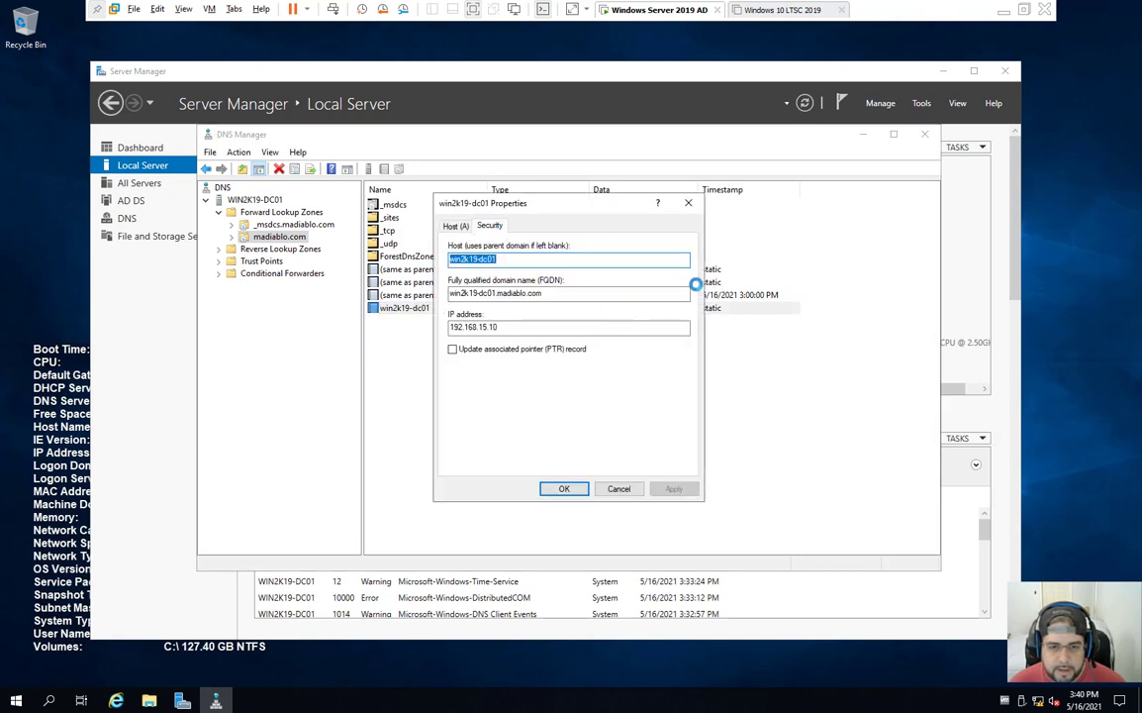
pyautogui.click(688, 205)
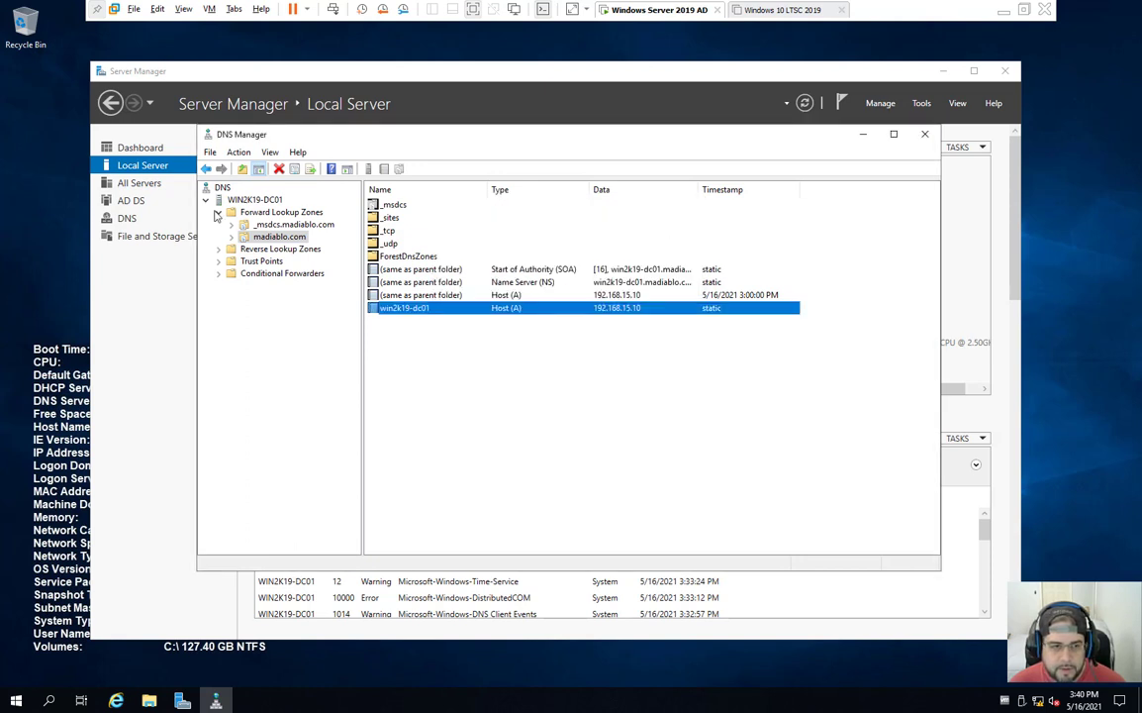
pyautogui.click(262, 248)
# Step: Start a new AD-integrated primary IPv4 reverse lookup zone with domain-wide replication
pyautogui.rightClick(262, 251)
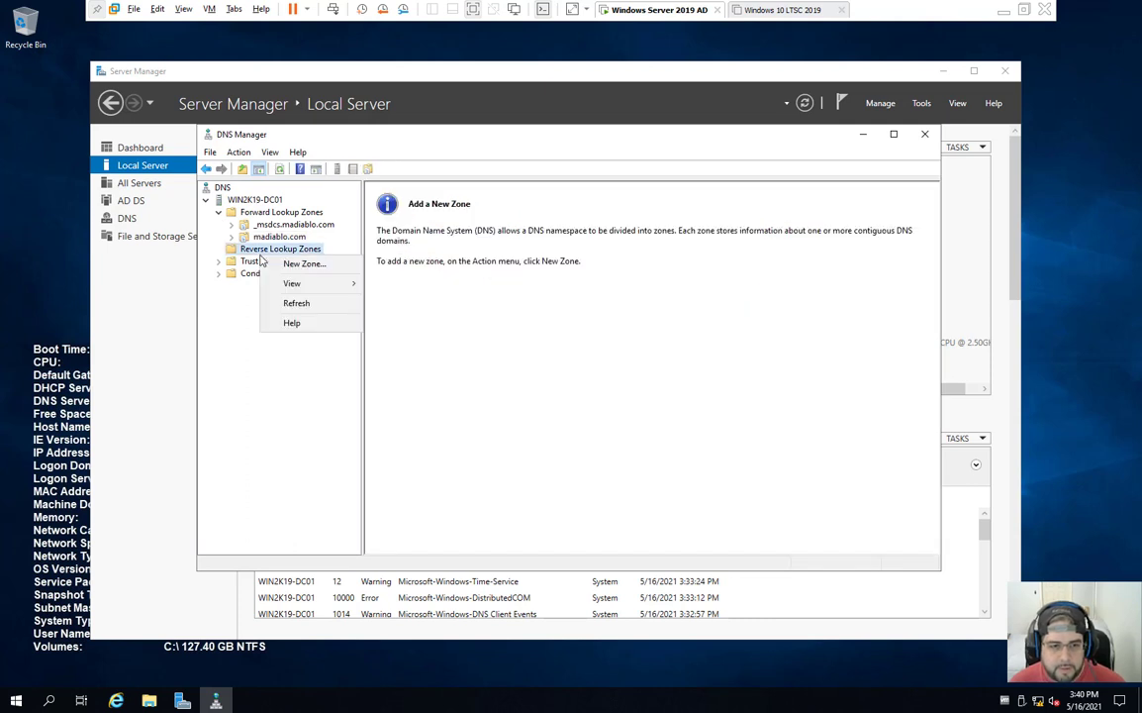
pyautogui.click(295, 264)
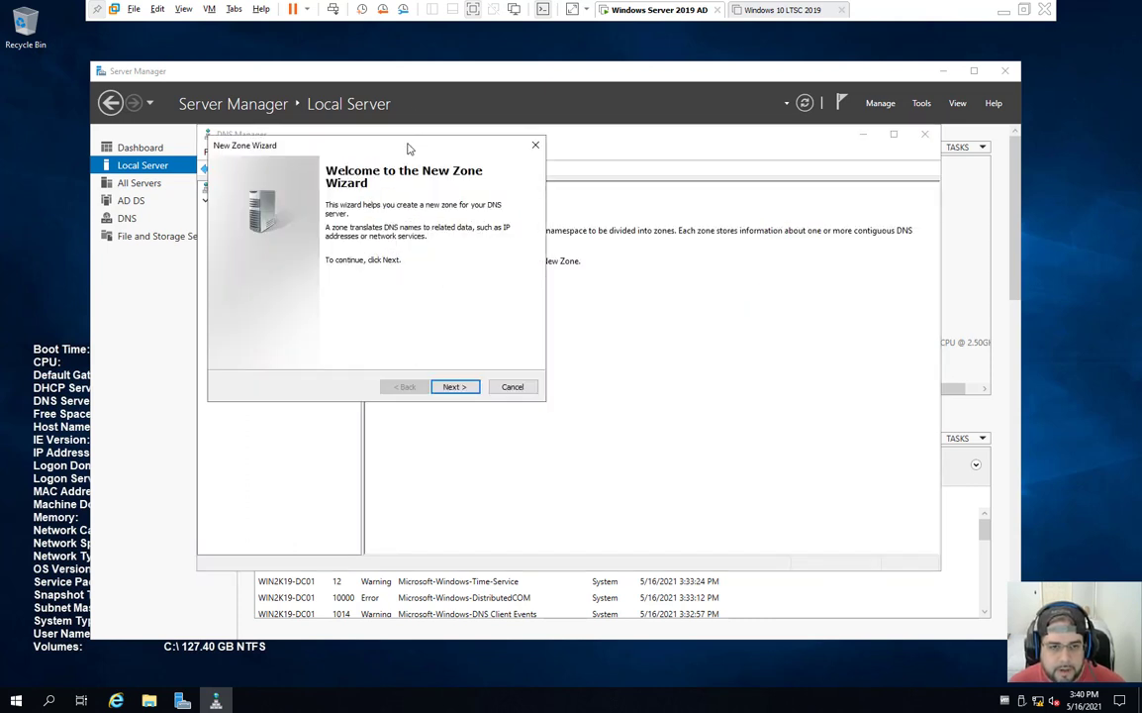
pyautogui.moveTo(370, 136); pyautogui.dragTo(518, 236)
pyautogui.click(601, 488)
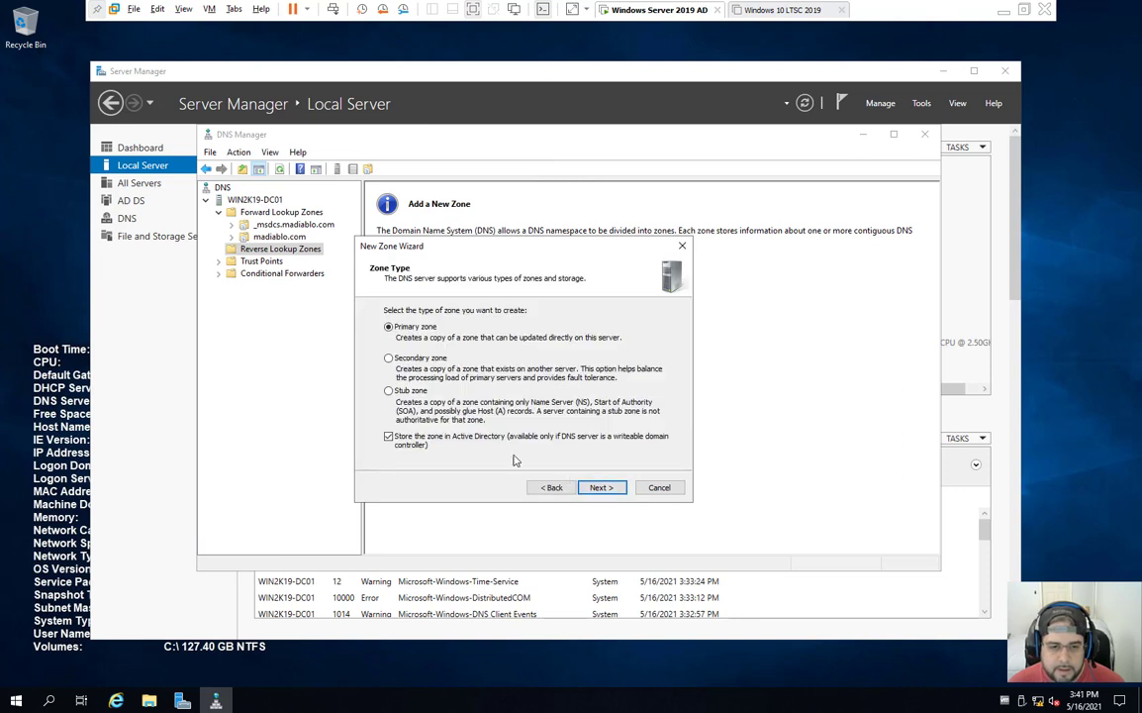
pyautogui.click(600, 488)
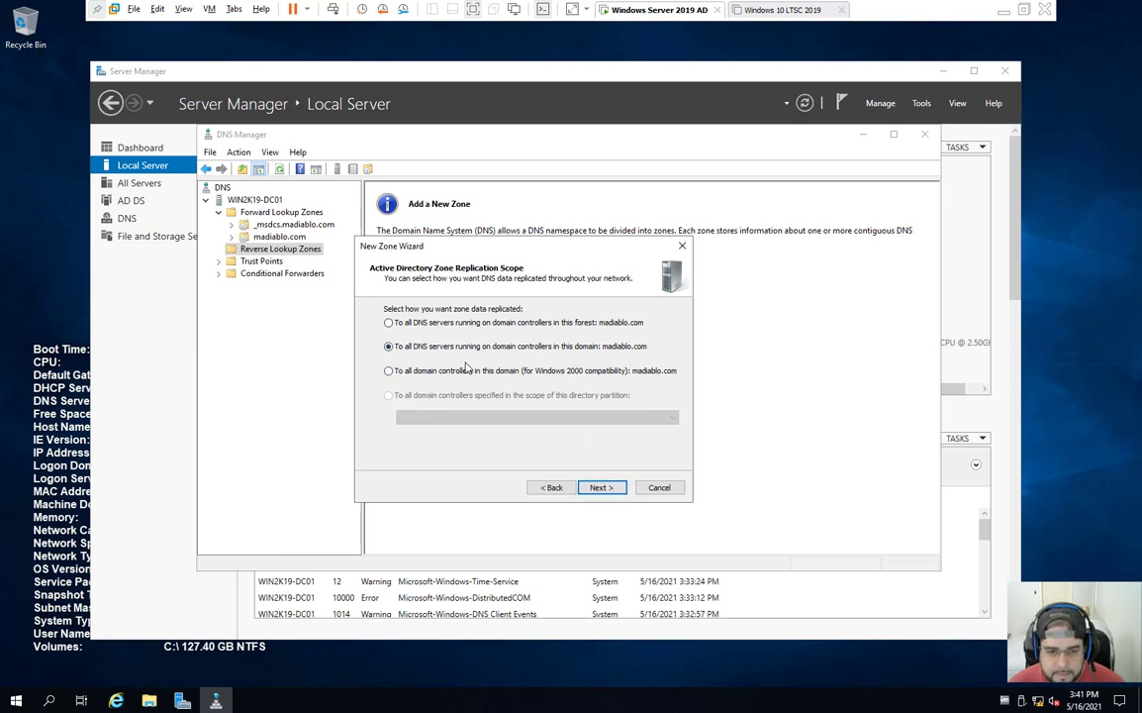
pyautogui.click(598, 487)
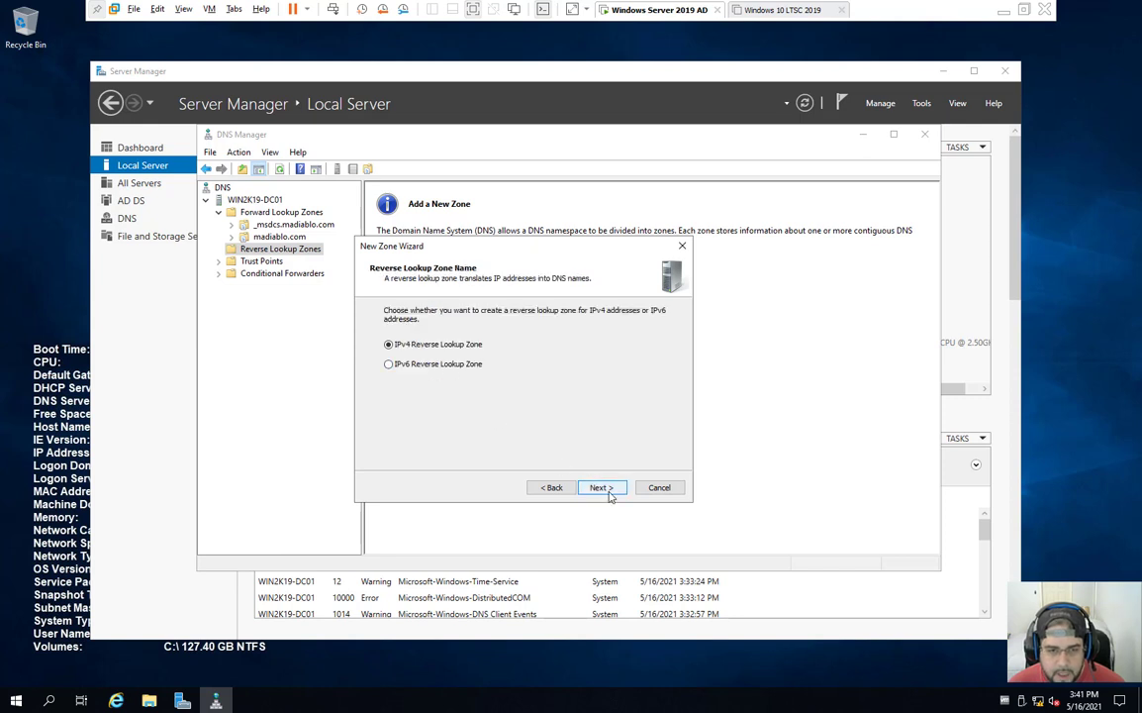
pyautogui.click(612, 489)
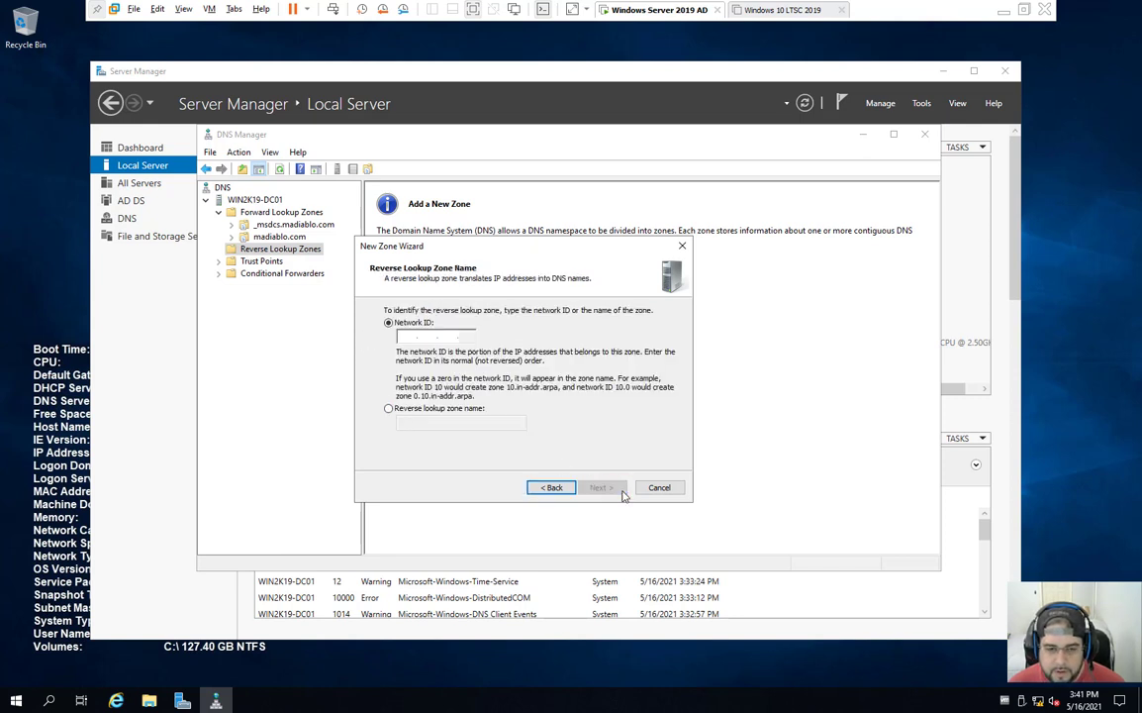
# Step: Give the zone network ID 192.168.15, keep secure-only dynamic updates, and finish
pyautogui.click(401, 336)
pyautogui.write('192.168.15.')
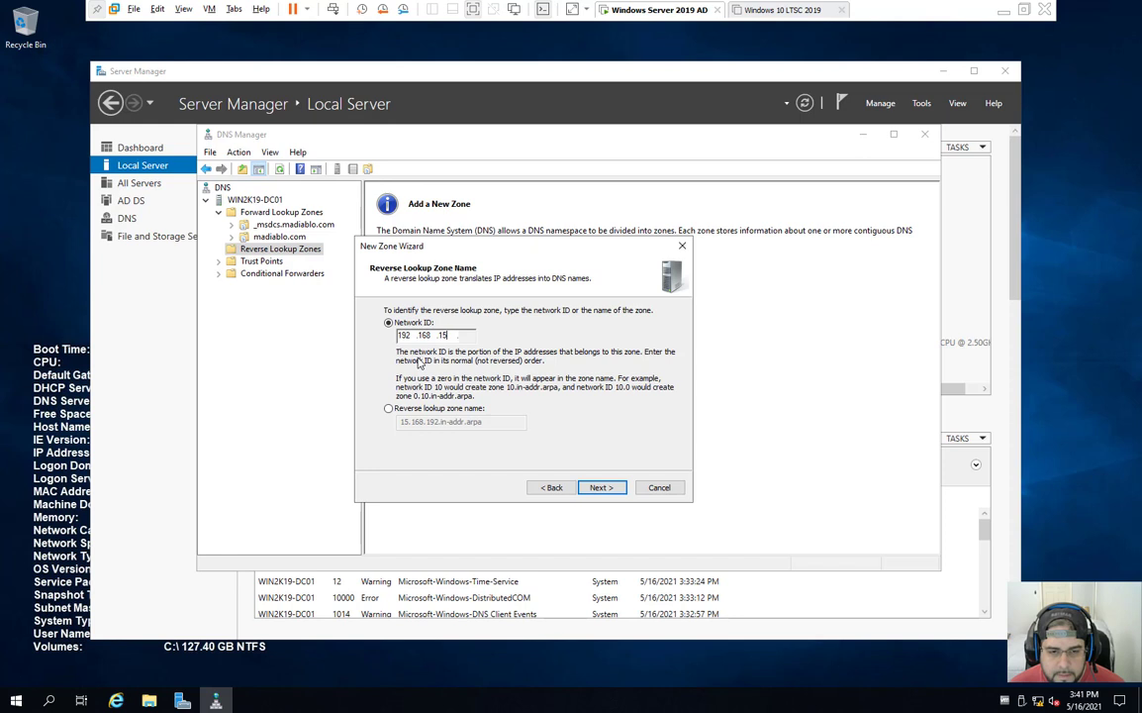
pyautogui.click(606, 488)
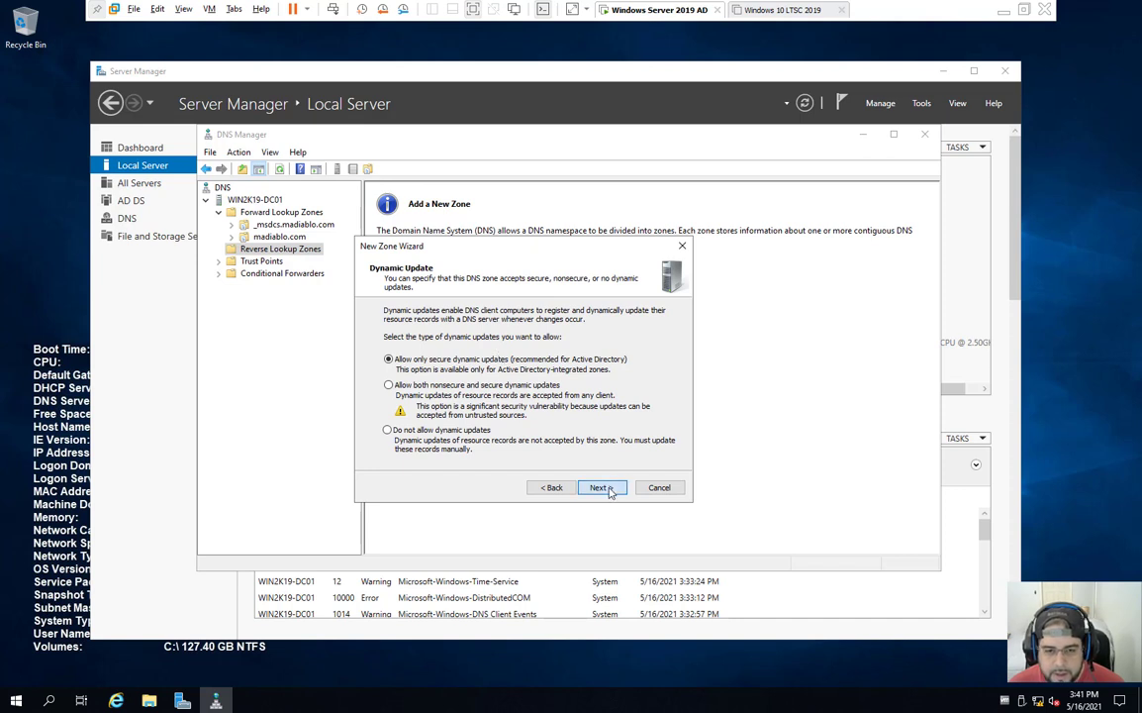
pyautogui.click(606, 488)
pyautogui.click(586, 487)
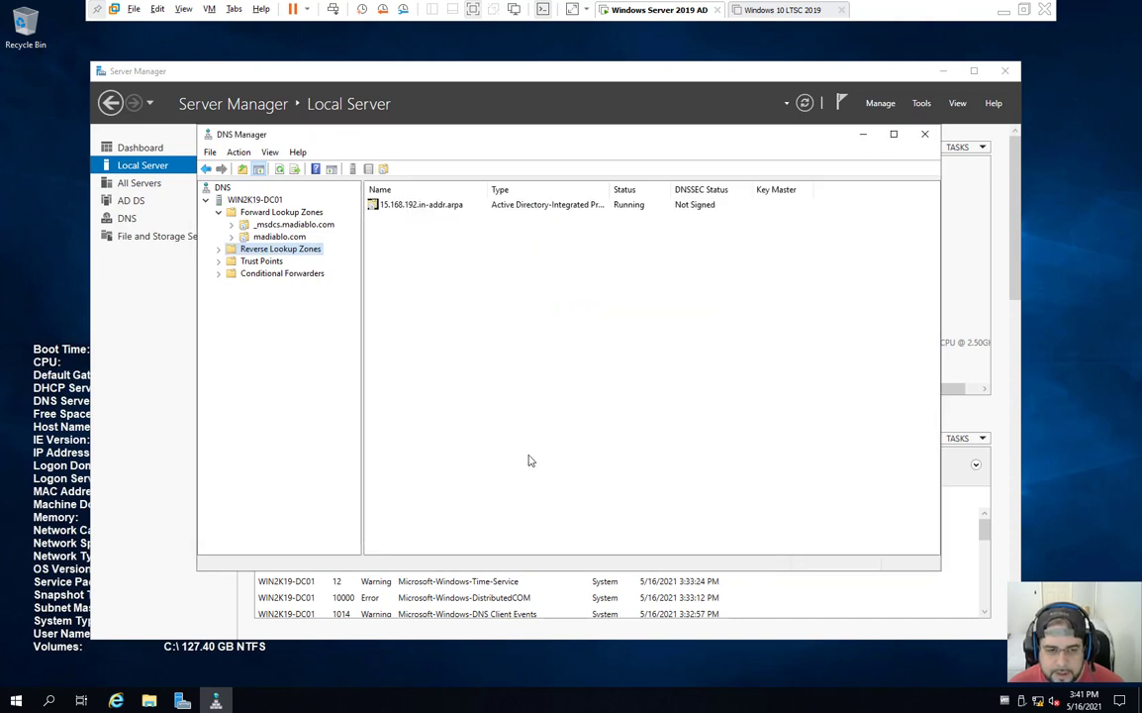
# Step: Open zone 15.168.192.in-addr.arpa and review its name server record properties
pyautogui.doubleClick(277, 252)
pyautogui.click(277, 262)
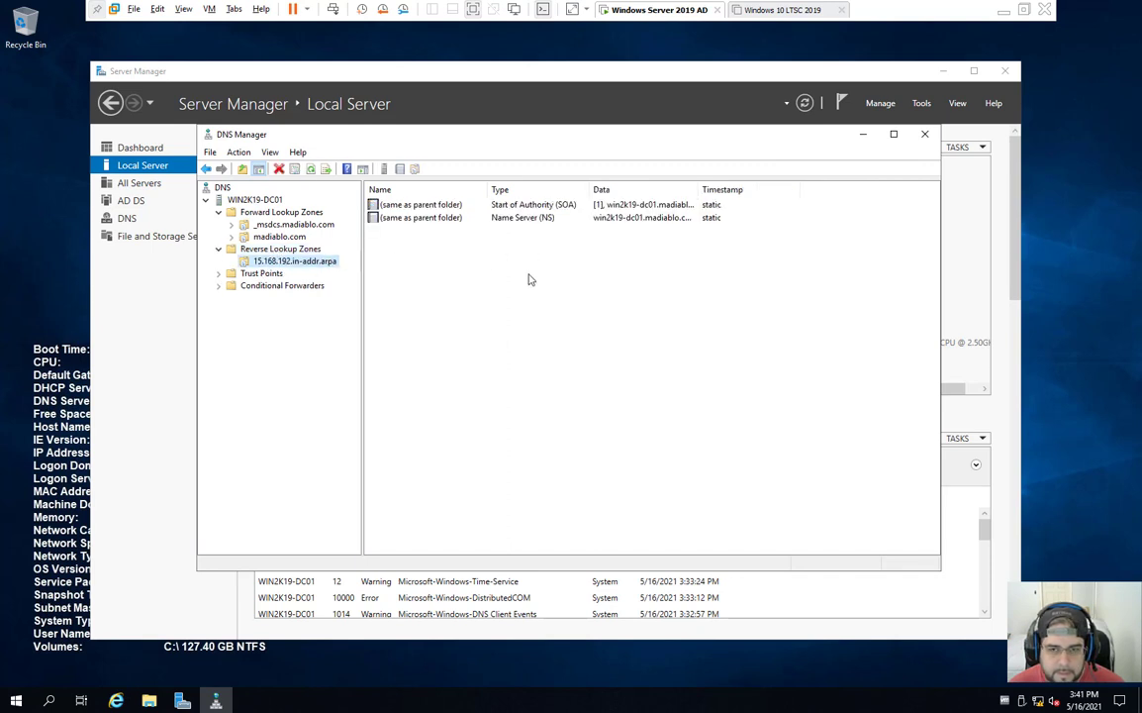
pyautogui.doubleClick(474, 217)
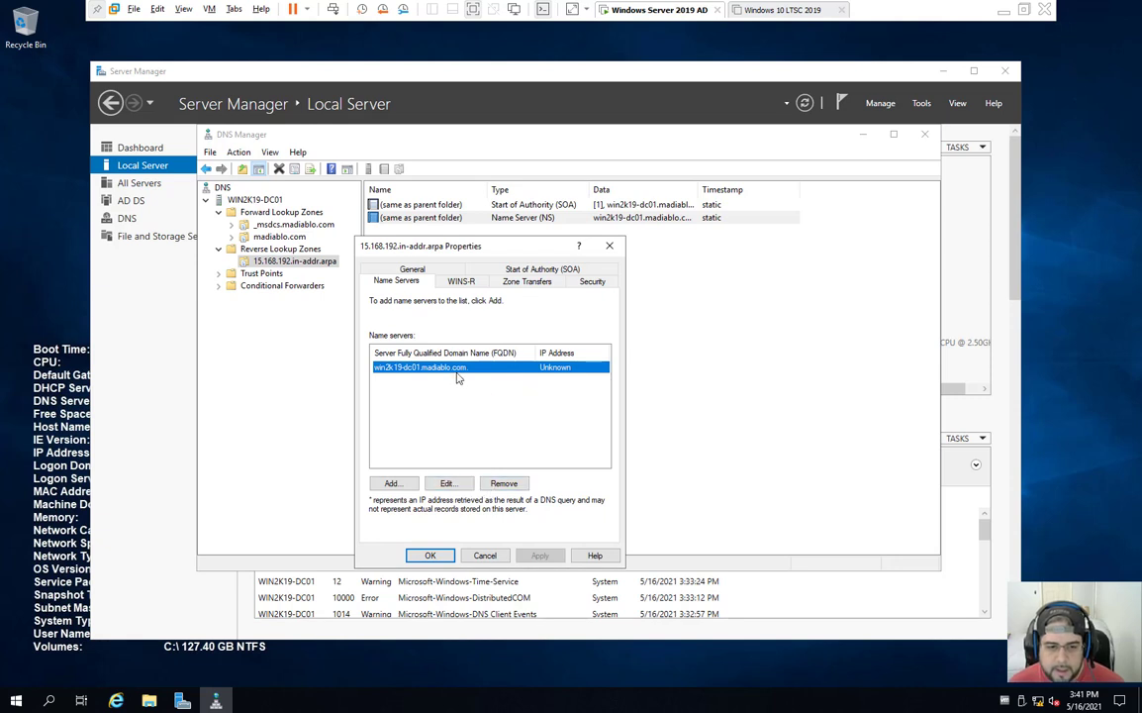
pyautogui.click(492, 558)
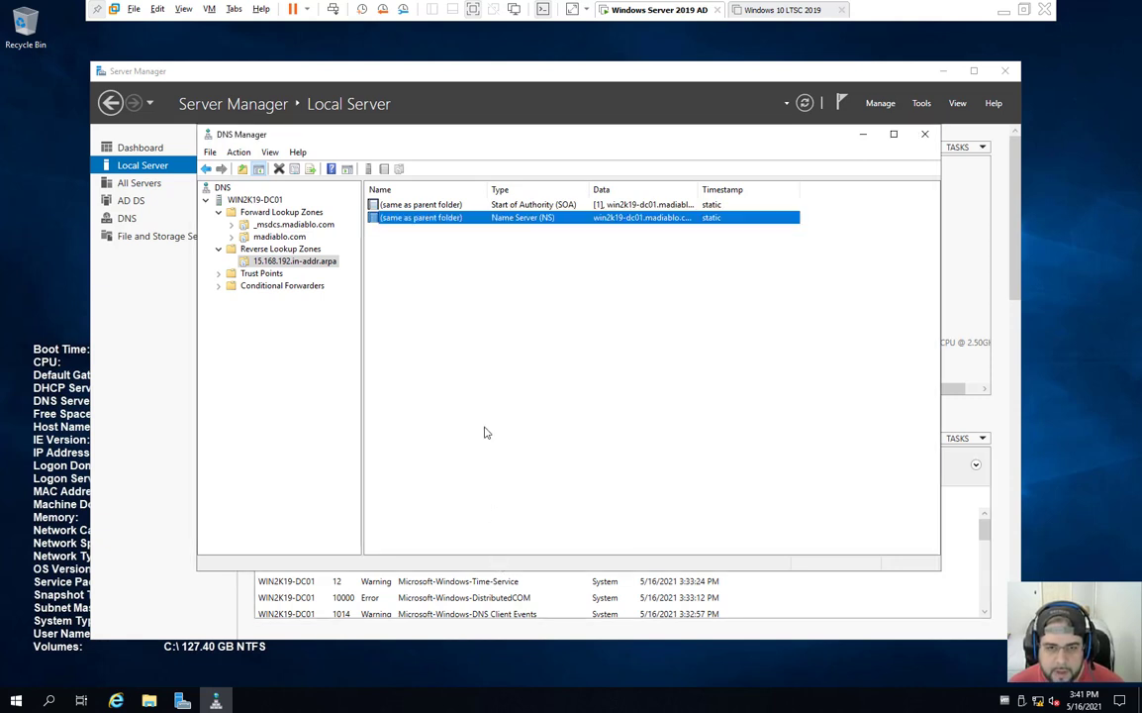
pyautogui.click(328, 264)
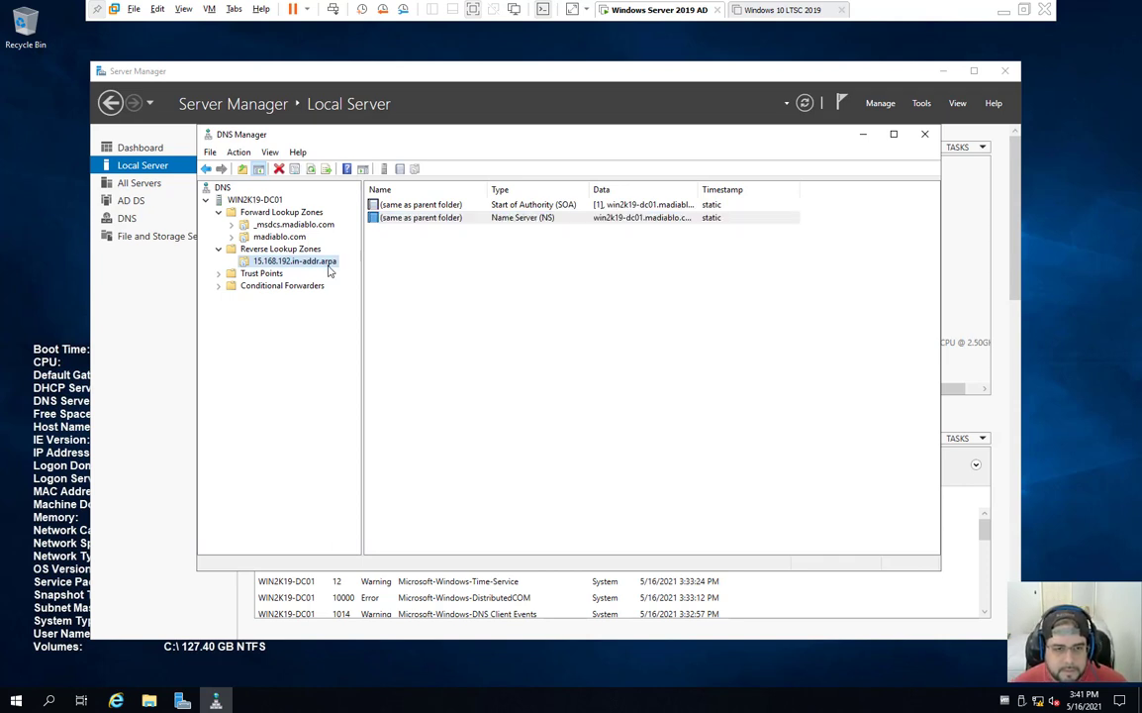
# Step: Select the WIN2K19-DC01 server node to list its top-level folders
pyautogui.click(270, 202)
pyautogui.click(380, 231)
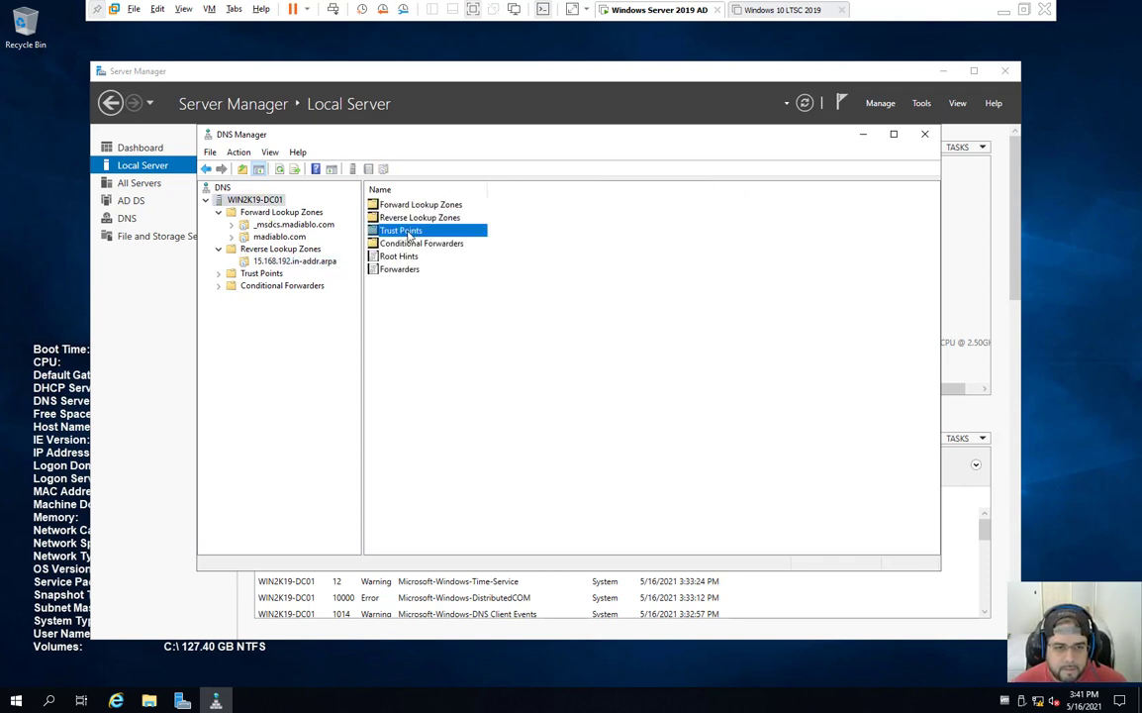
pyautogui.click(448, 347)
# Step: Check the Ethernet Network 2 details in Network & Internet settings and dismiss the access-denied error
pyautogui.rightClick(1036, 703)
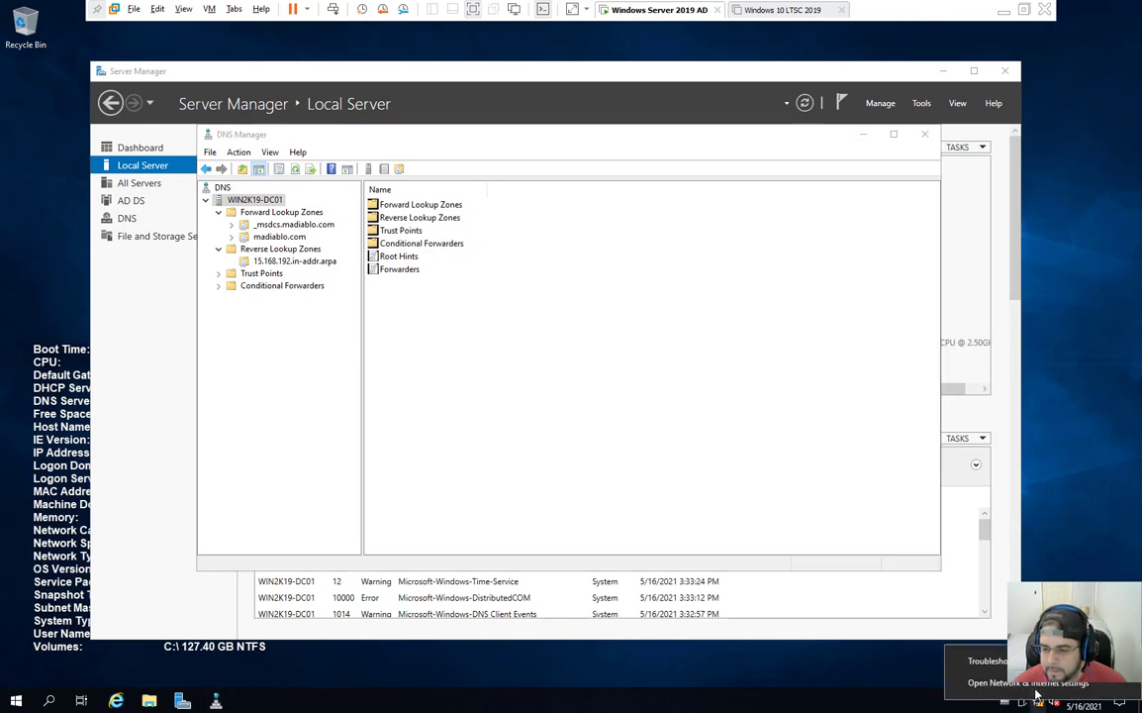
pyautogui.click(995, 683)
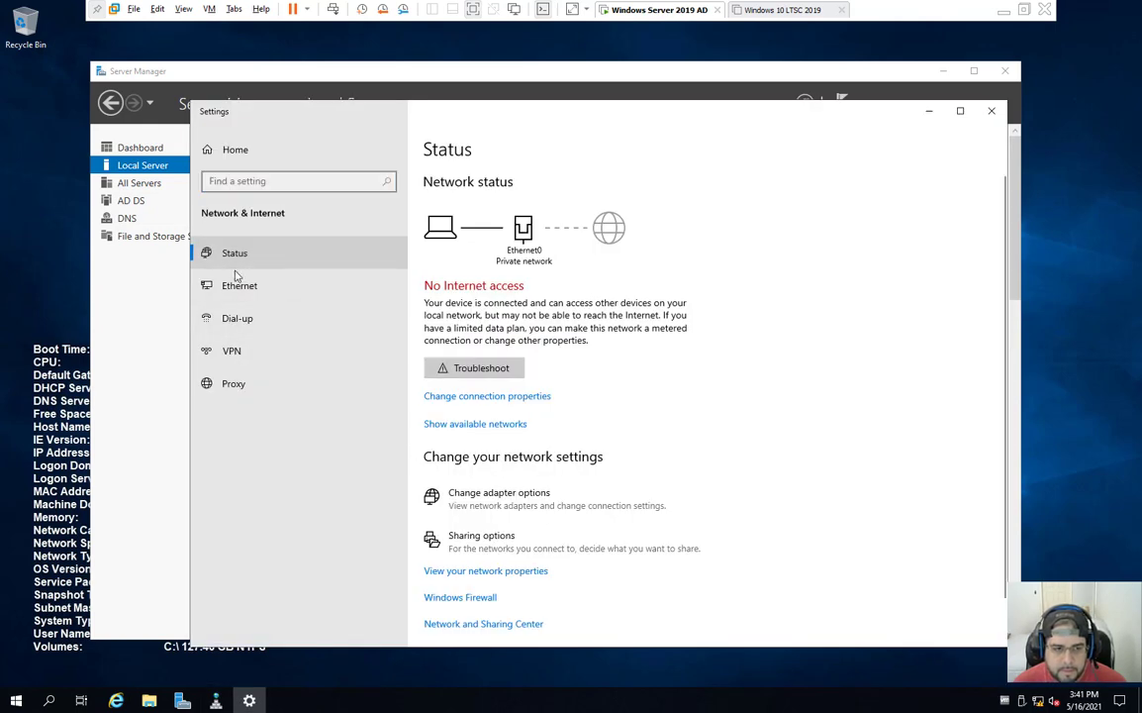
pyautogui.click(380, 289)
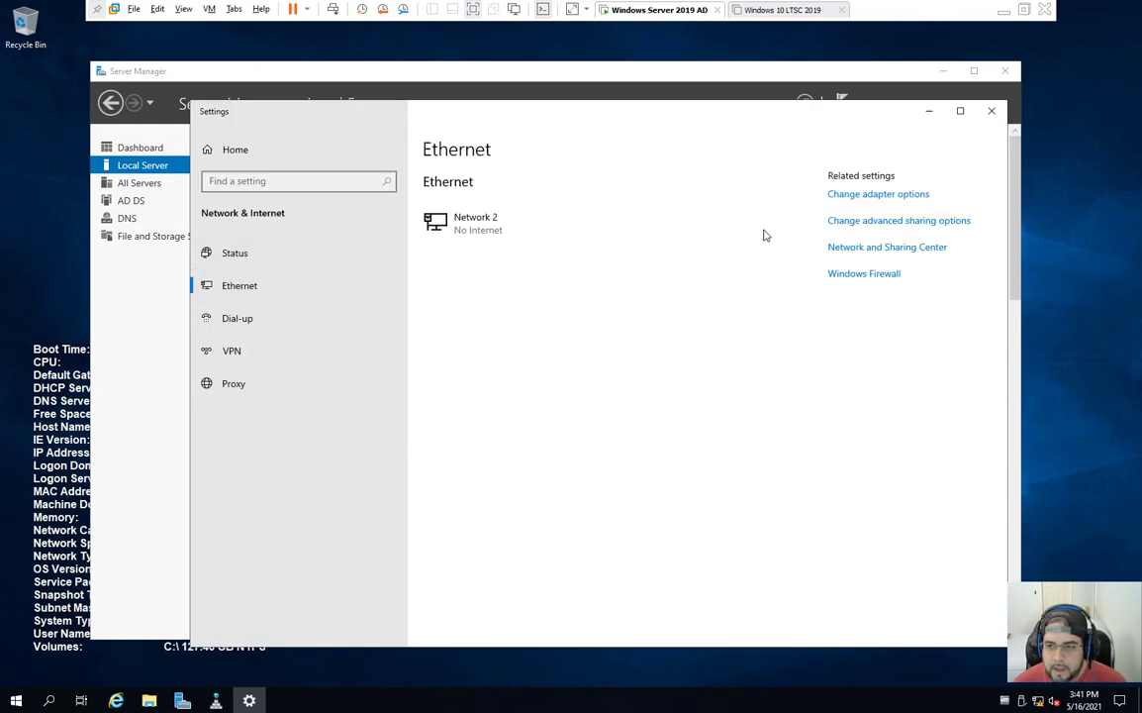
pyautogui.click(599, 218)
pyautogui.scroll(-3, 346, 515)
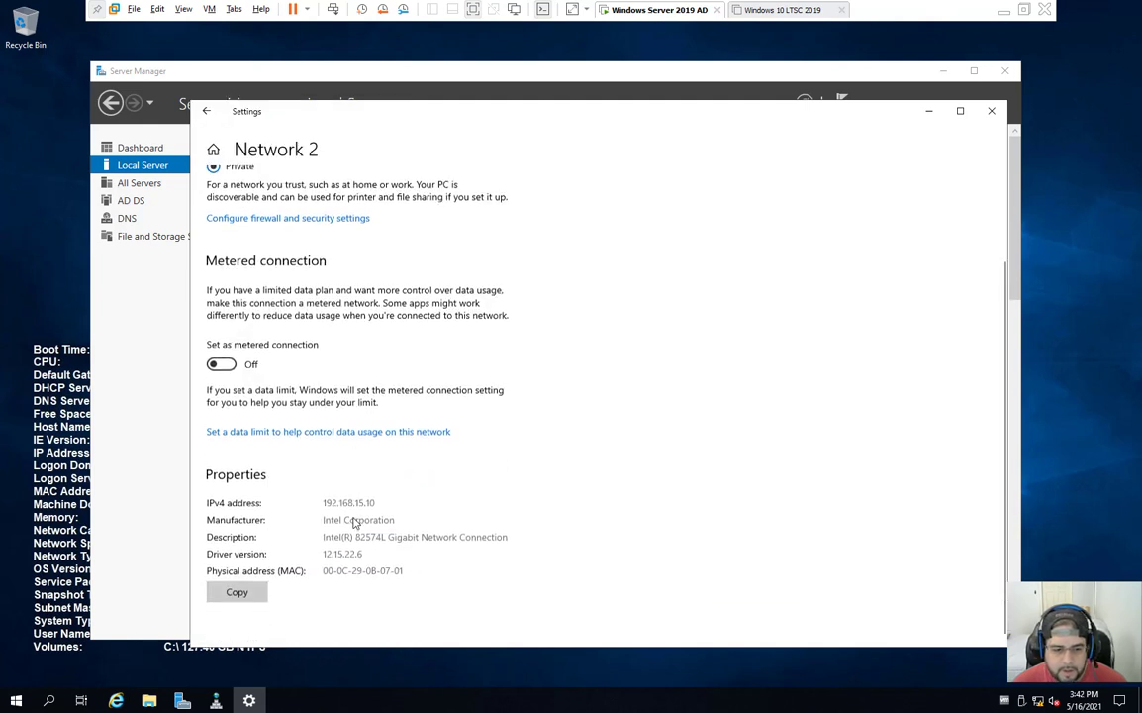
pyautogui.scroll(3, 433, 578)
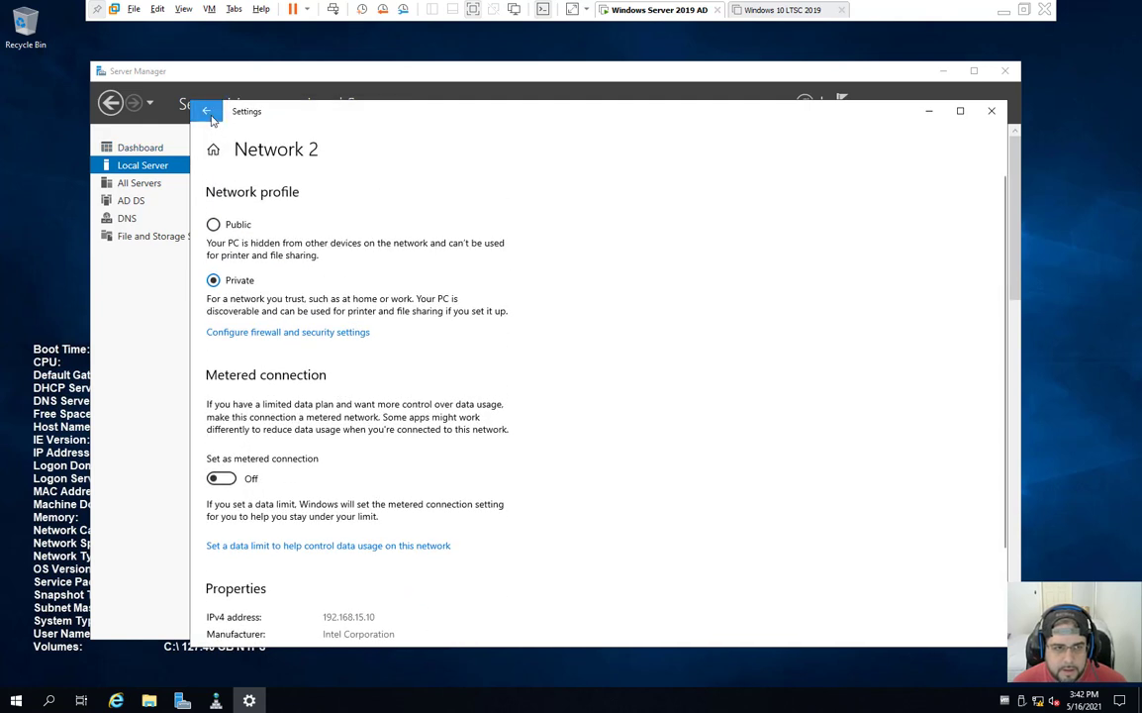
pyautogui.click(206, 111)
pyautogui.click(857, 196)
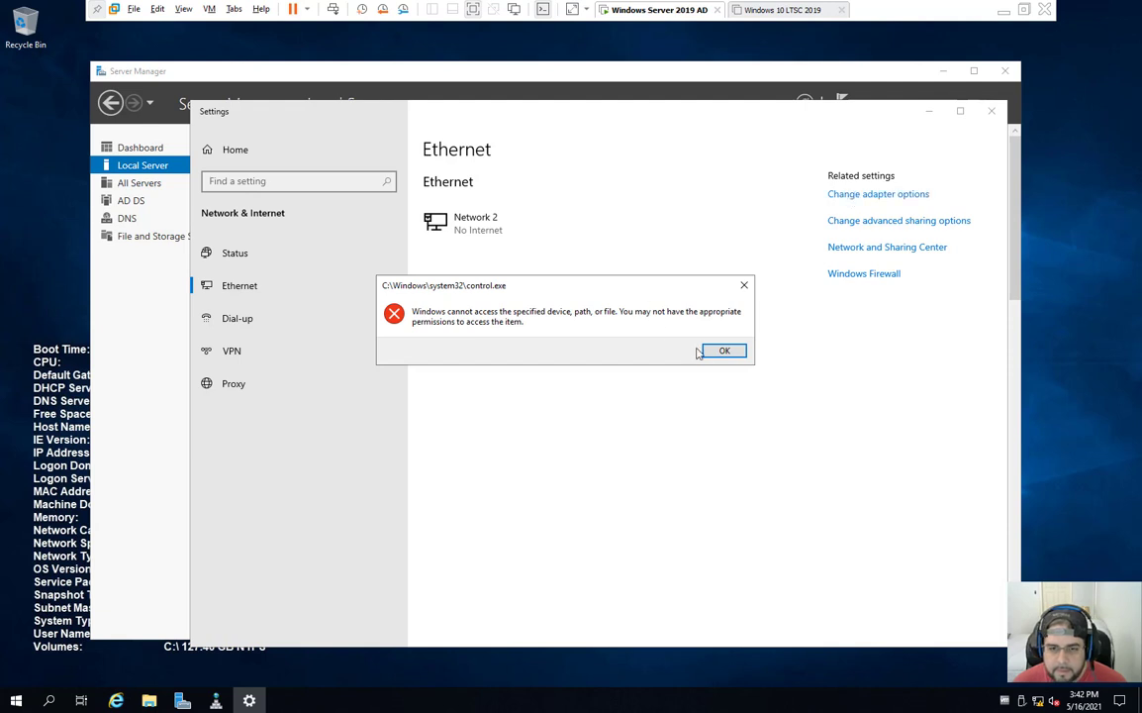
pyautogui.click(725, 351)
# Step: Close Settings and DNS Manager, then bring Server Manager back into view
pyautogui.click(992, 111)
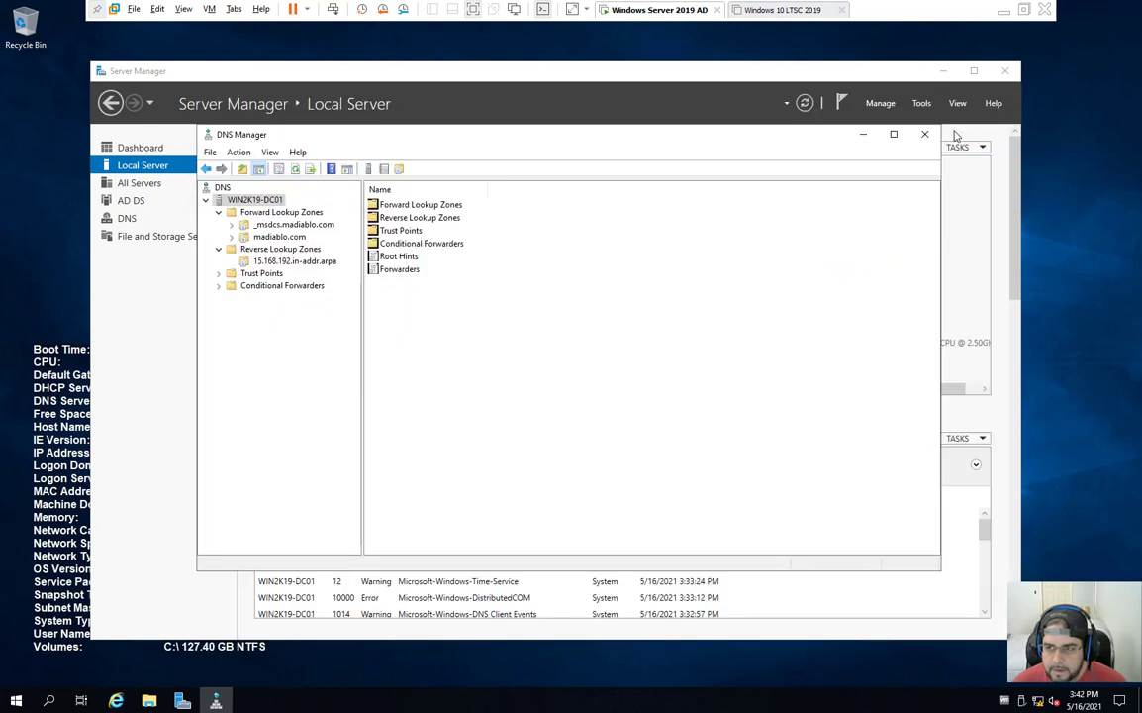
pyautogui.click(924, 134)
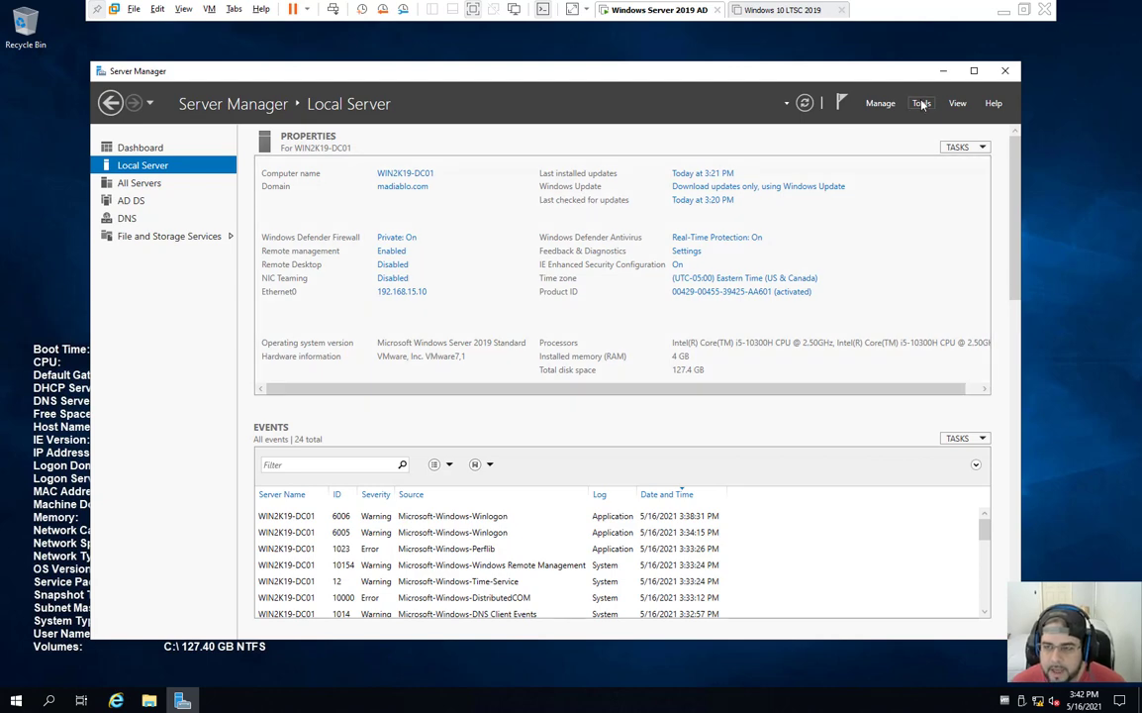
pyautogui.click(880, 103)
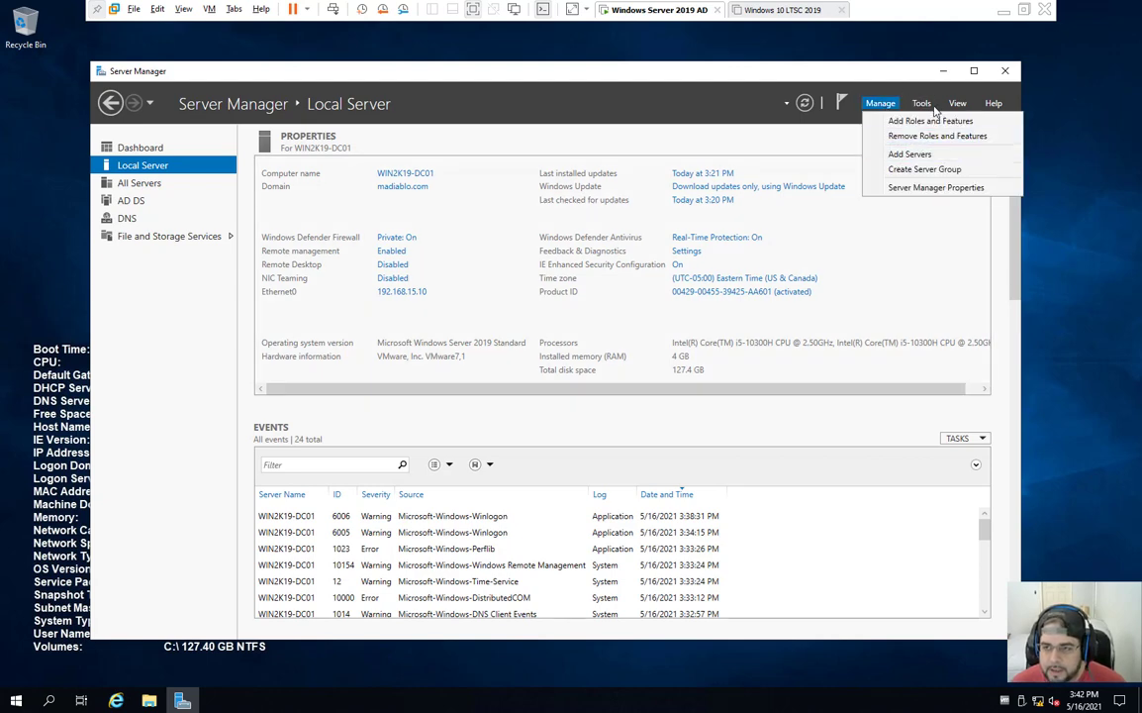
pyautogui.click(943, 70)
pyautogui.click(943, 70)
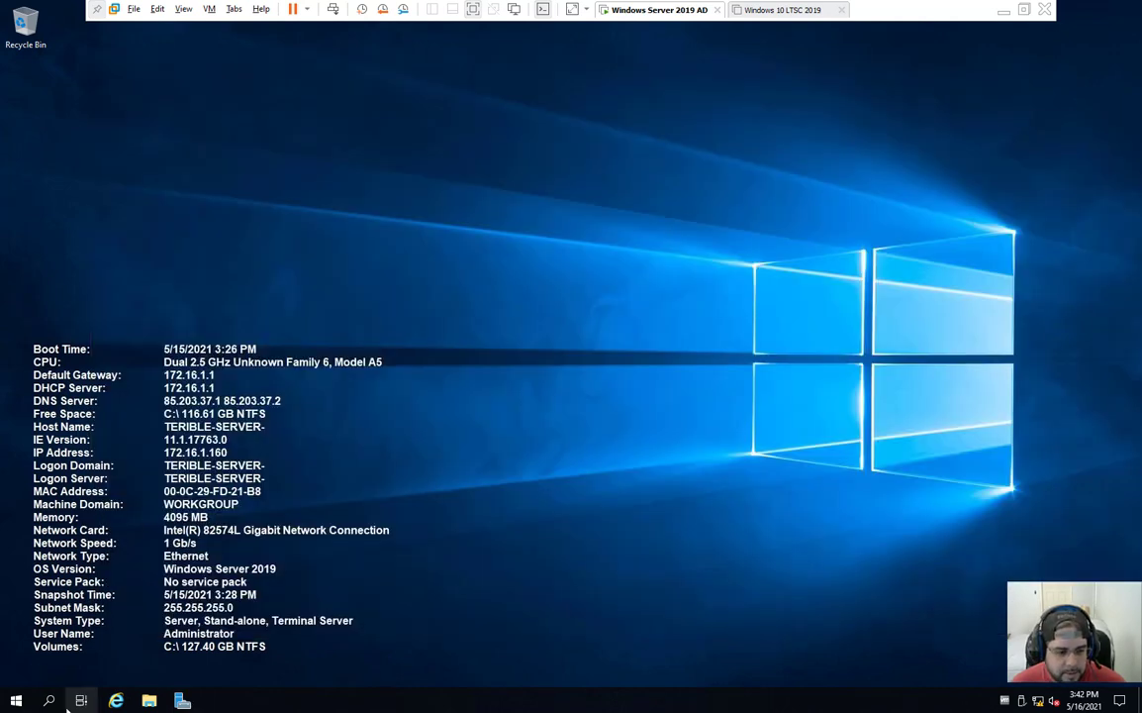
pyautogui.click(182, 701)
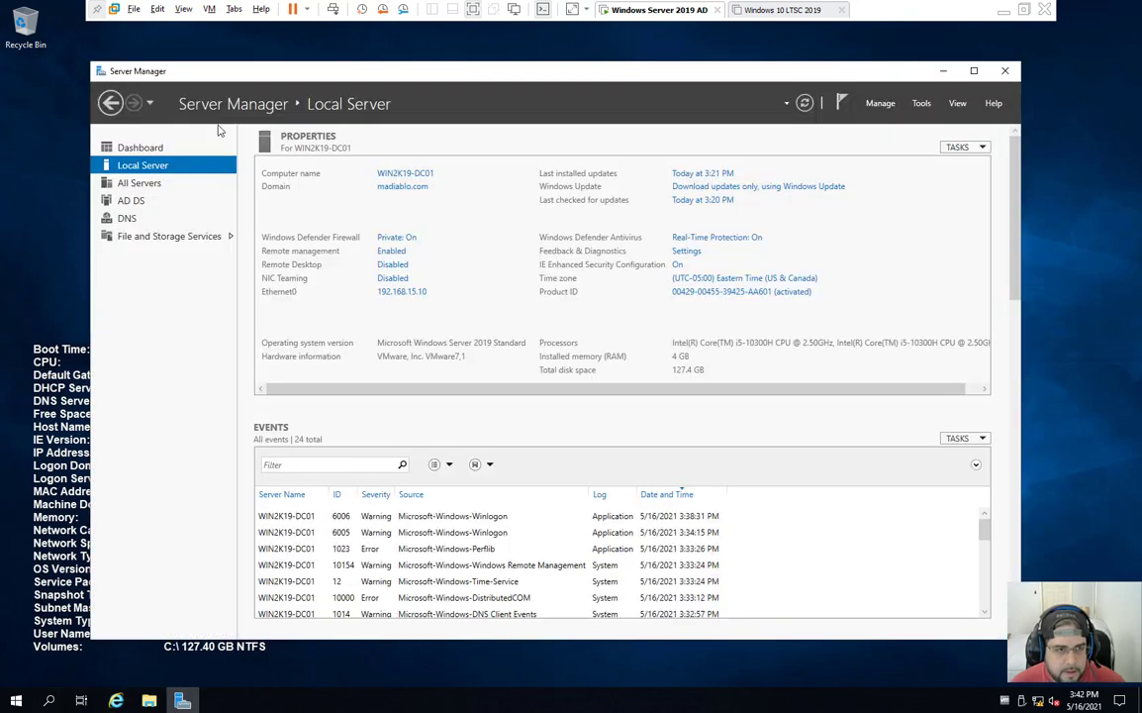
pyautogui.click(190, 147)
pyautogui.press('Down')
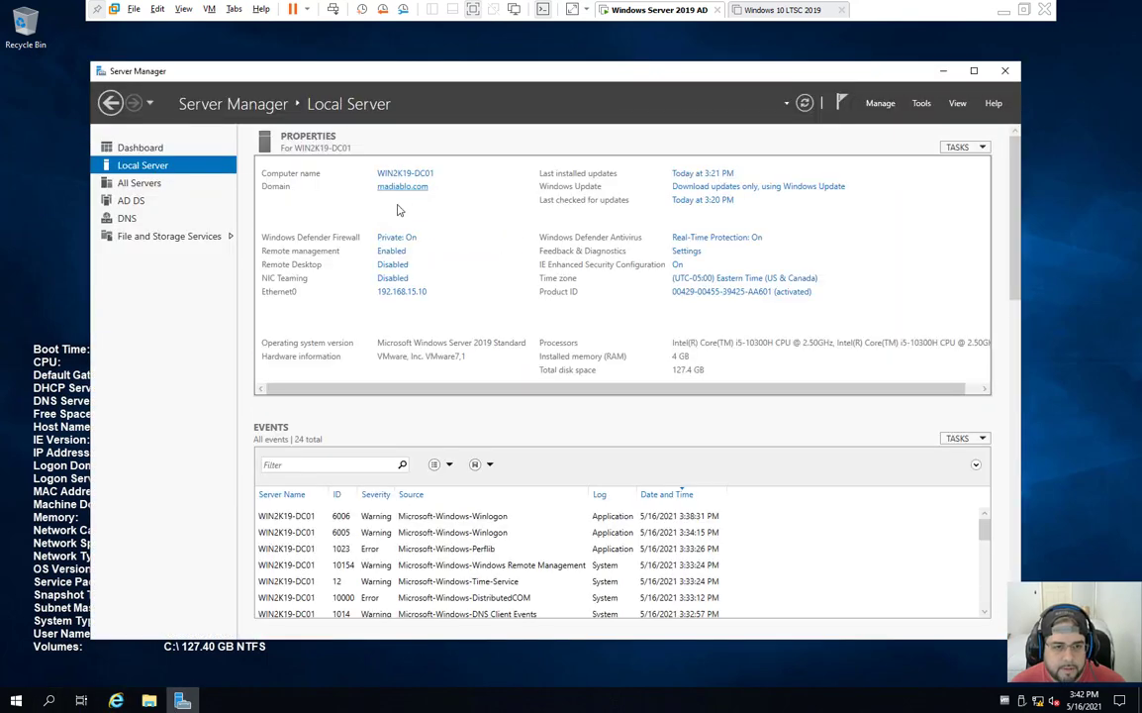
# Step: Add 192.168.15.1 as Ethernet0's alternate DNS server, keeping preferred DNS 127.0.0.1
pyautogui.click(406, 292)
pyautogui.doubleClick(253, 238)
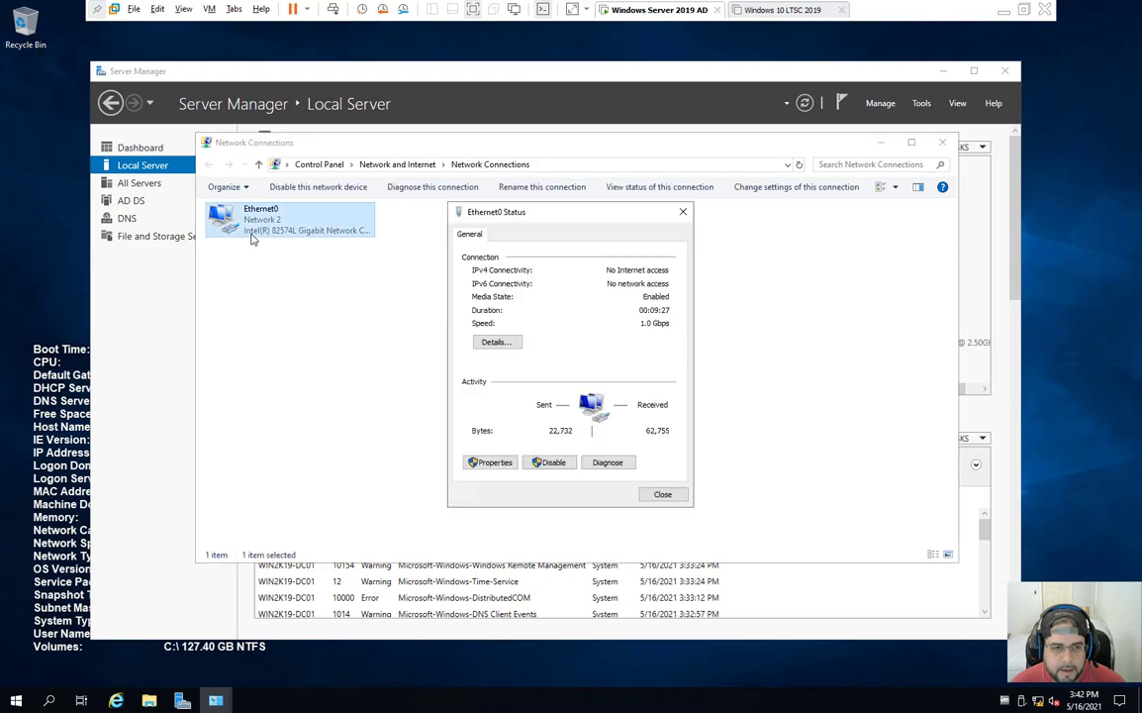
pyautogui.click(488, 462)
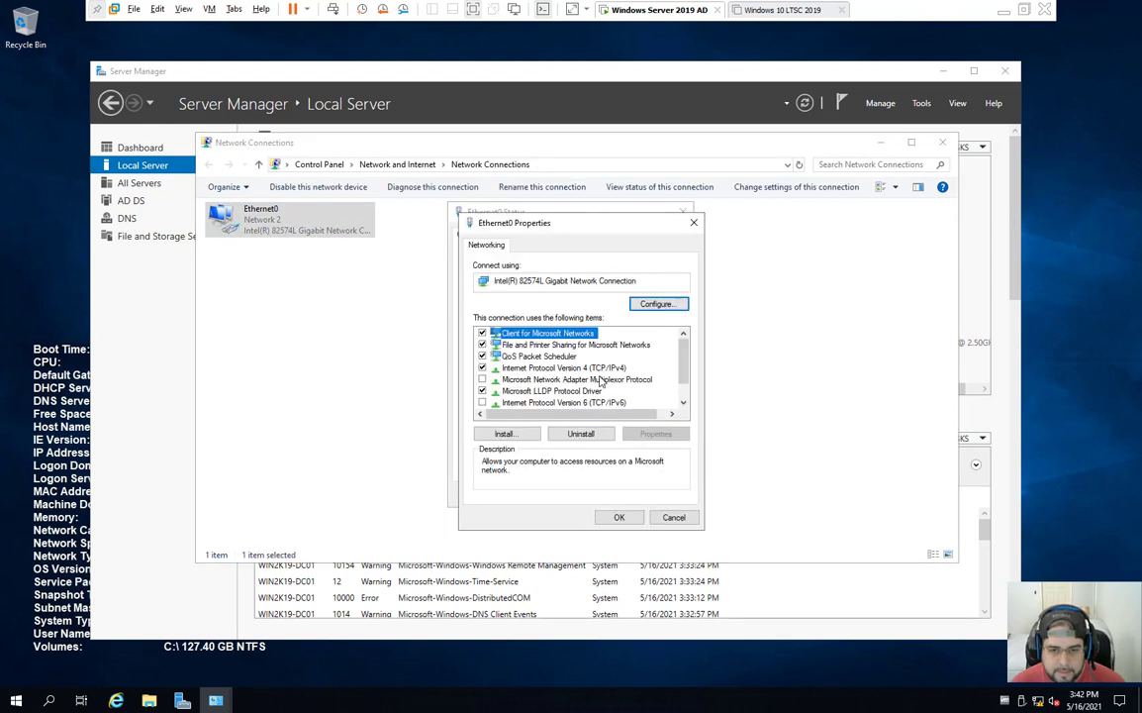
pyautogui.doubleClick(545, 367)
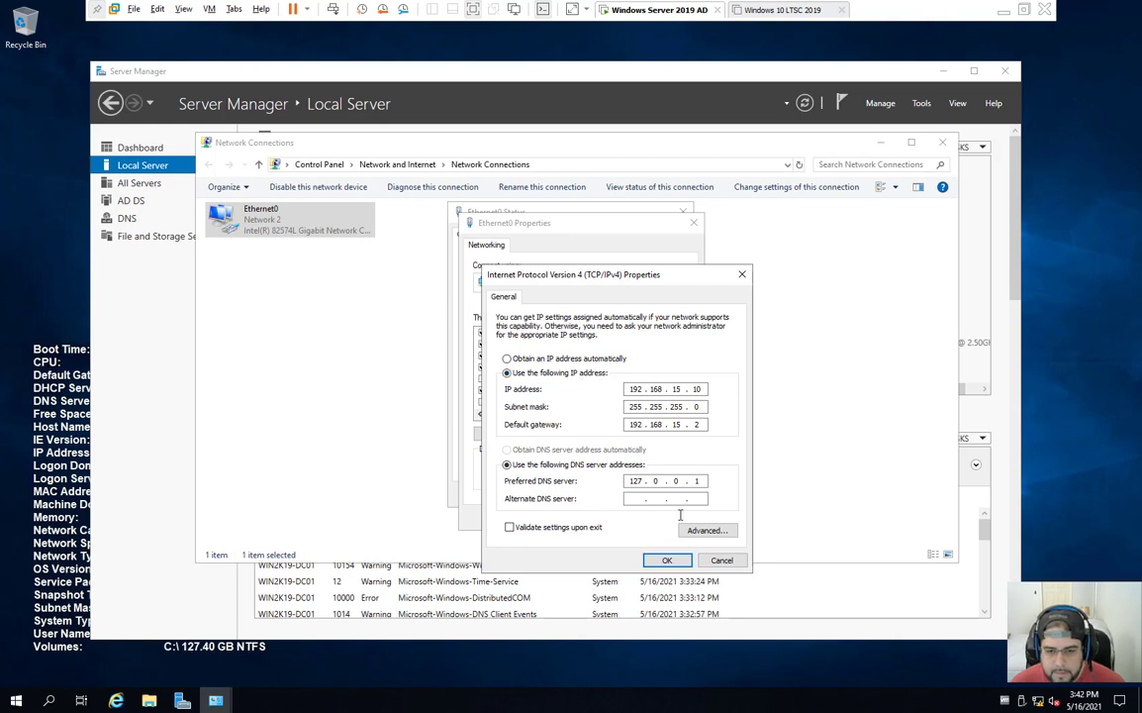
pyautogui.click(636, 499)
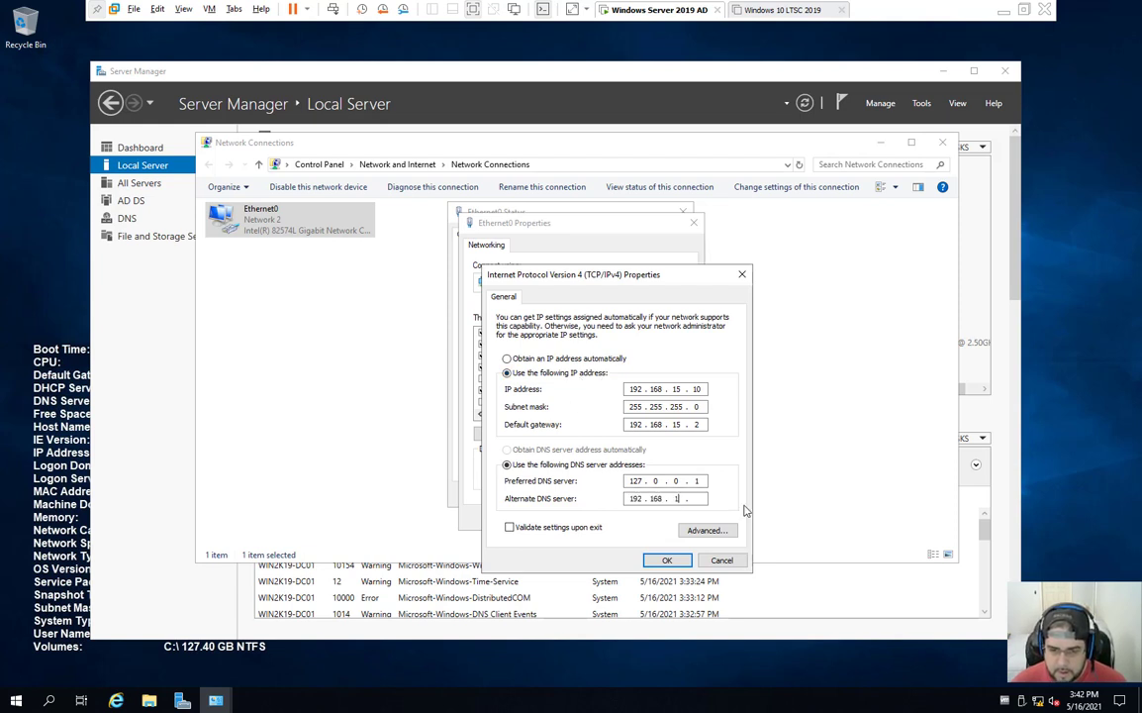
pyautogui.write('192.168.15.1')
pyautogui.press('Return')
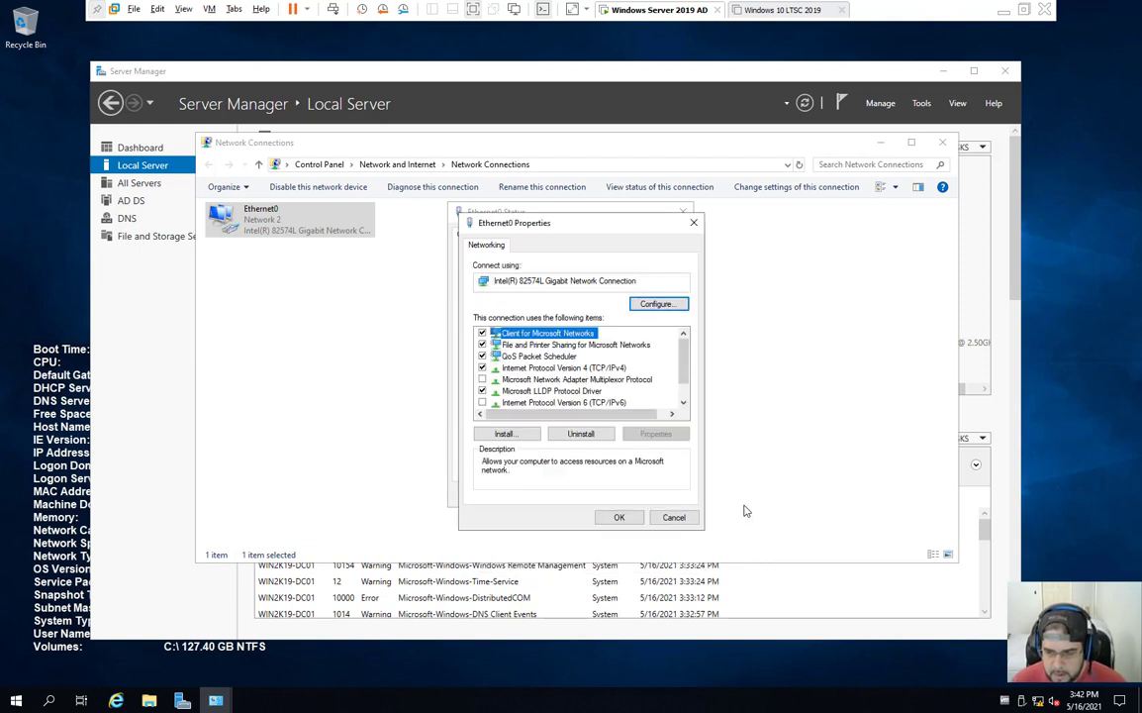
pyautogui.click(633, 519)
pyautogui.click(663, 496)
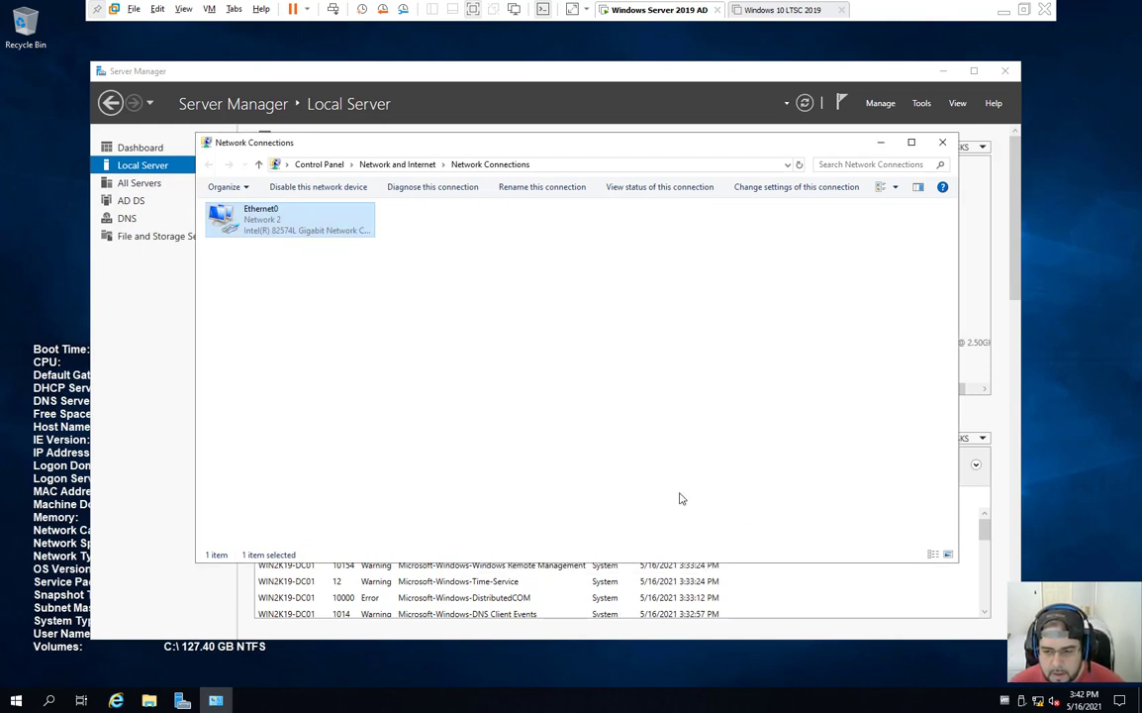
# Step: Verify Ethernet0's connection details, then close all network windows
pyautogui.doubleClick(351, 227)
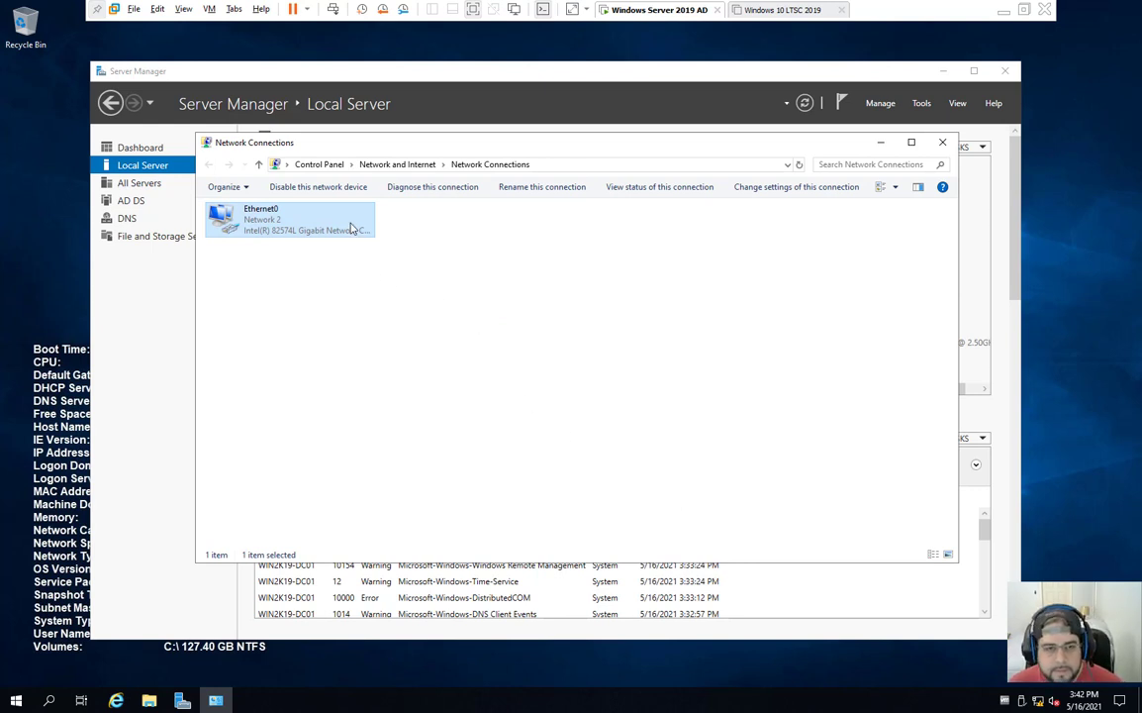
pyautogui.click(491, 340)
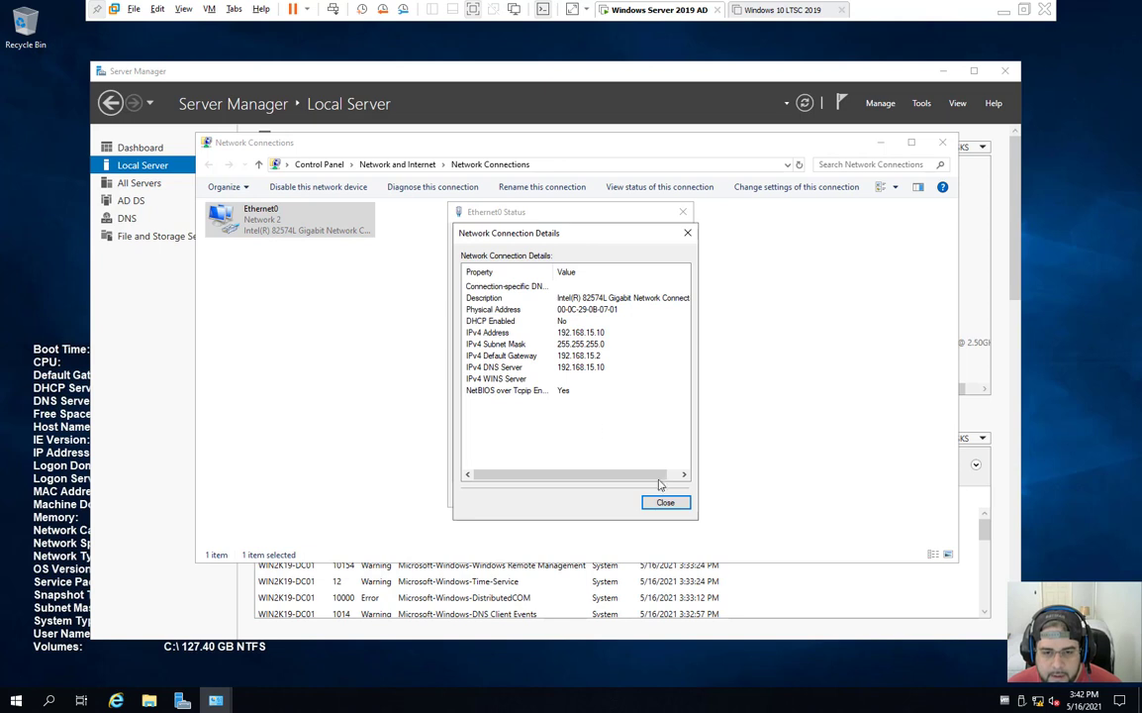
pyautogui.click(666, 503)
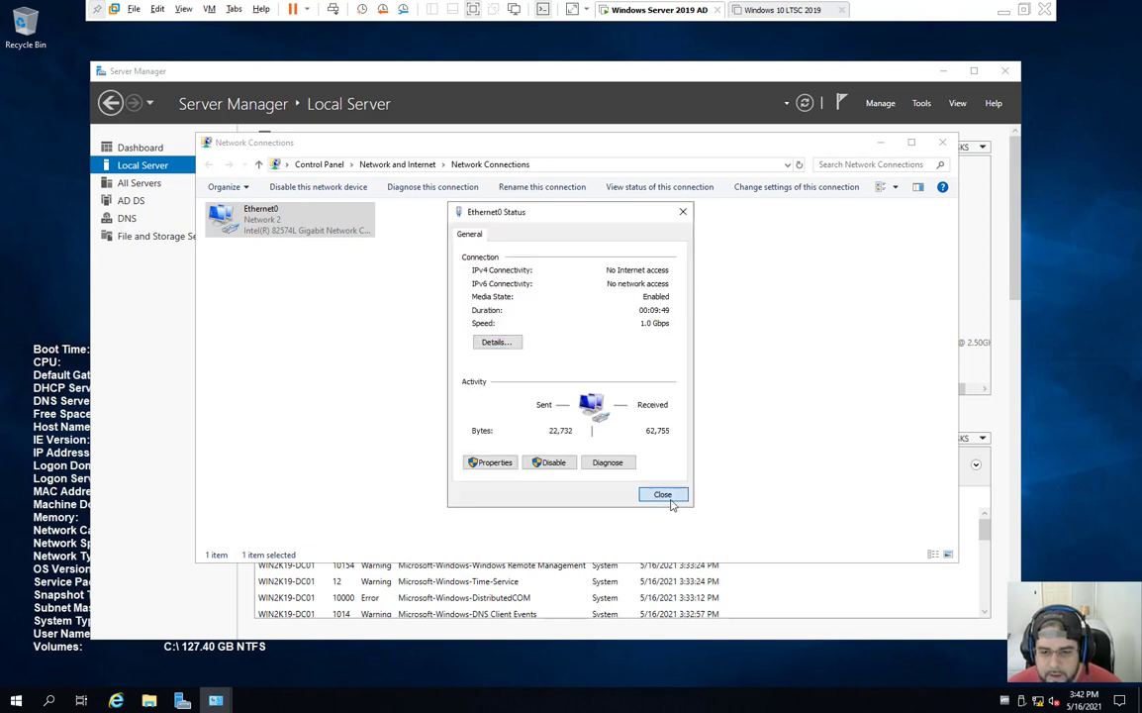
pyautogui.click(662, 494)
pyautogui.click(943, 142)
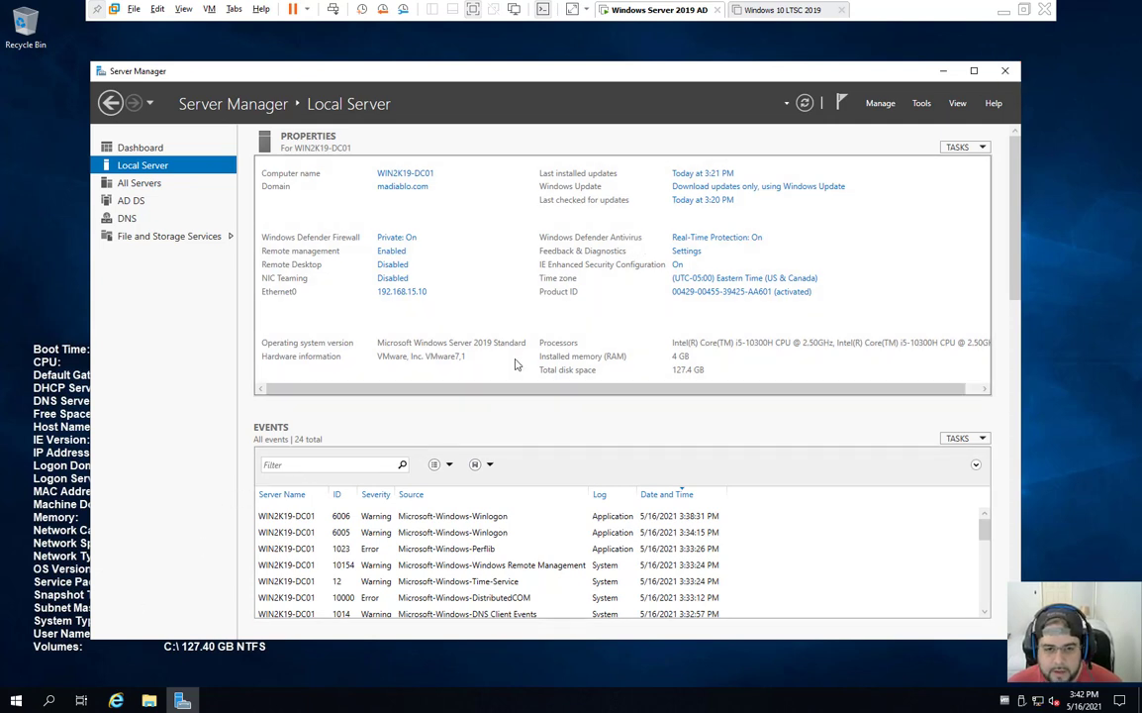
# Step: Launch DNS Manager from Tools and open the WIN2K19-DC01 server's properties
pyautogui.click(880, 103)
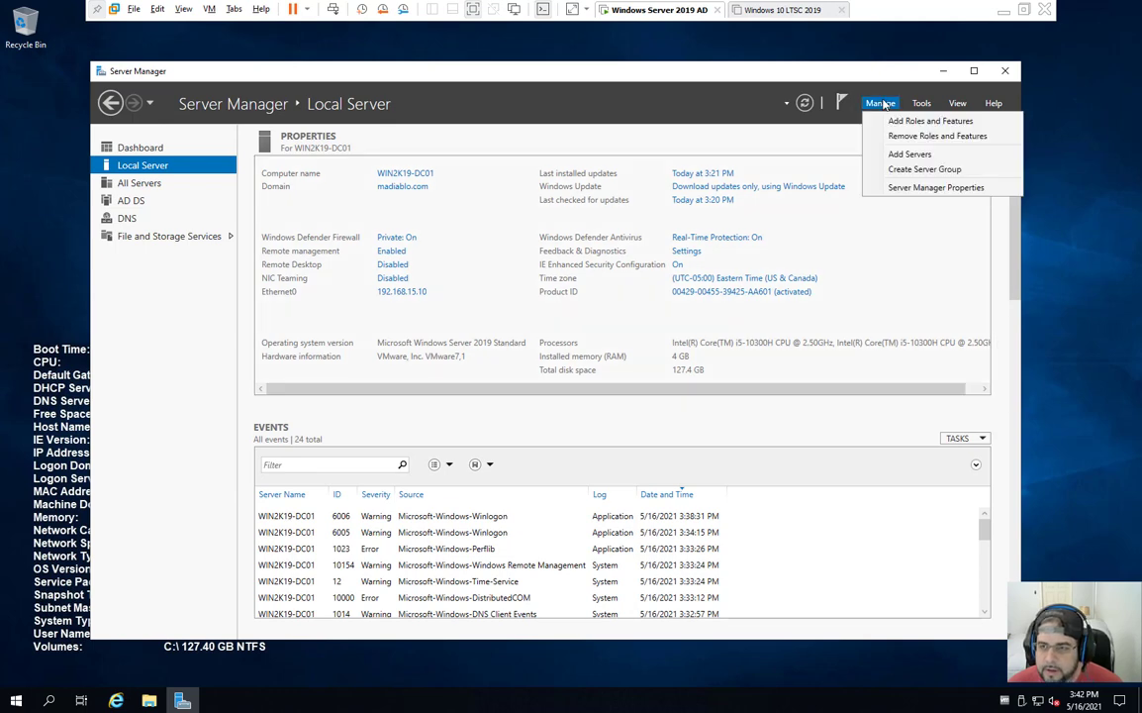
pyautogui.click(919, 104)
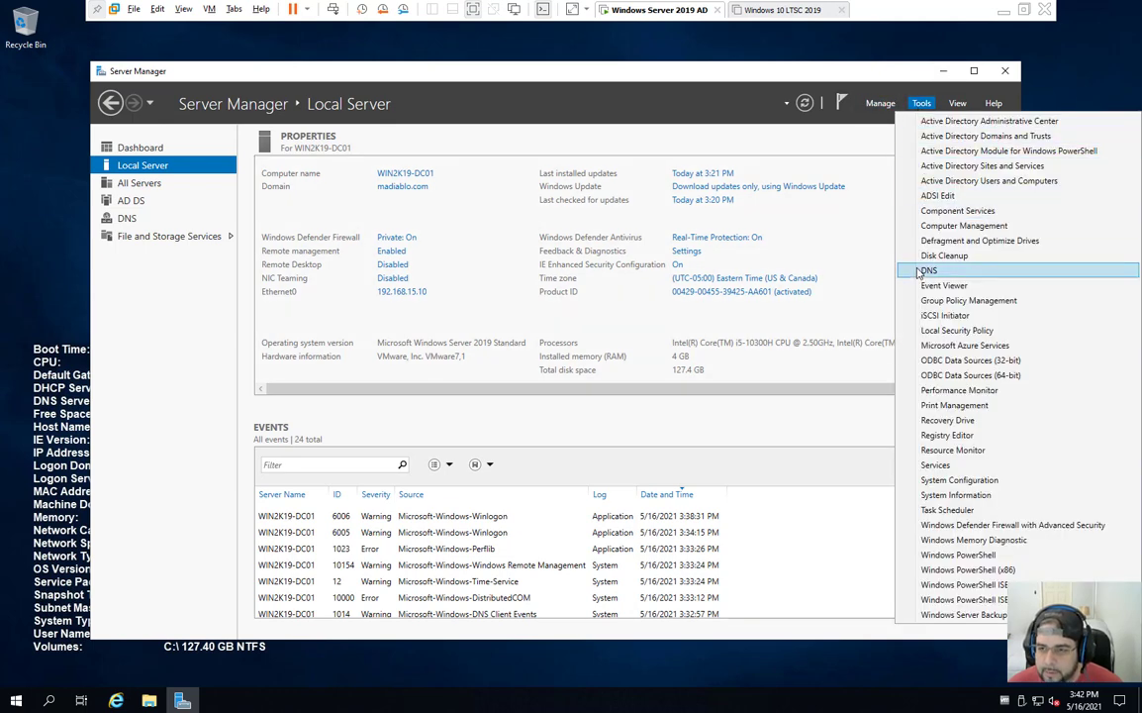
pyautogui.click(831, 244)
pyautogui.click(205, 199)
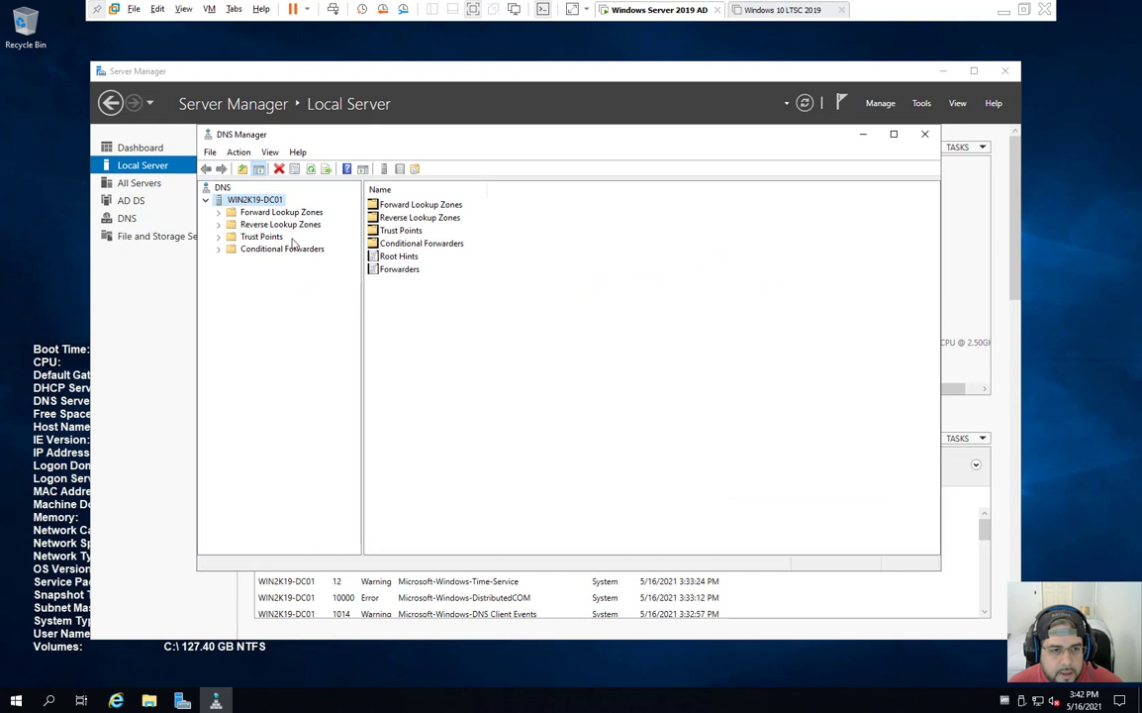
pyautogui.click(262, 235)
pyautogui.rightClick(261, 200)
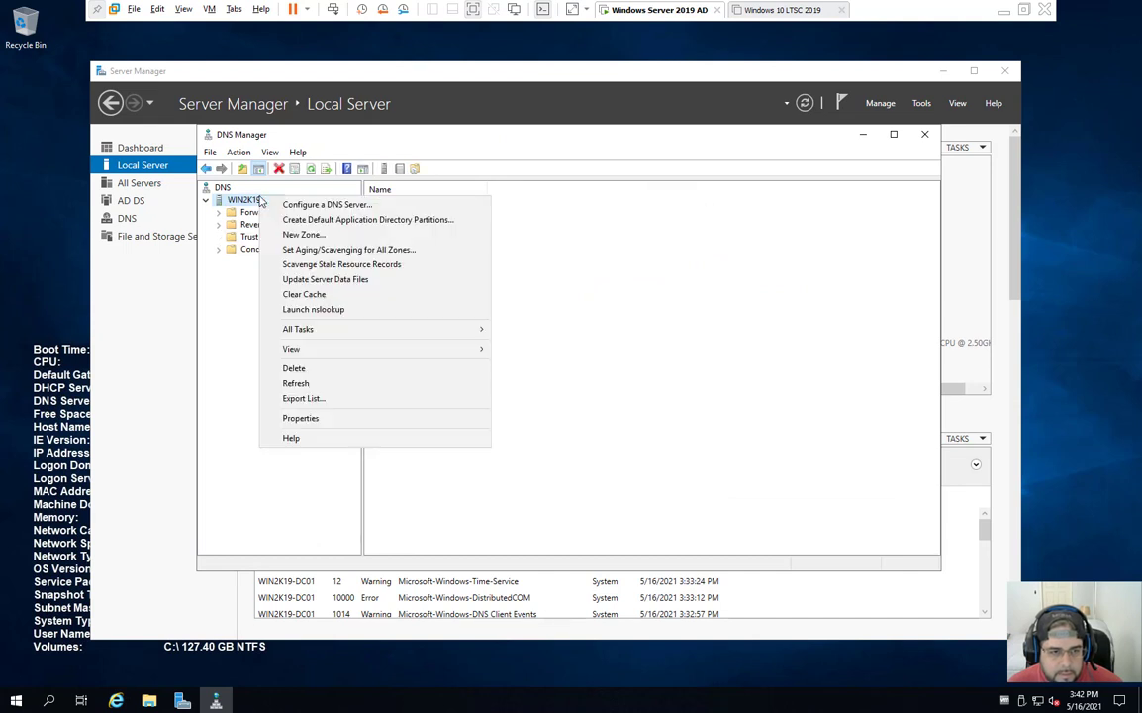
pyautogui.click(338, 424)
# Step: Review forwarders 8.8.8.8 and 8.8.4.4 and the root hints list, then close the properties
pyautogui.click(531, 233)
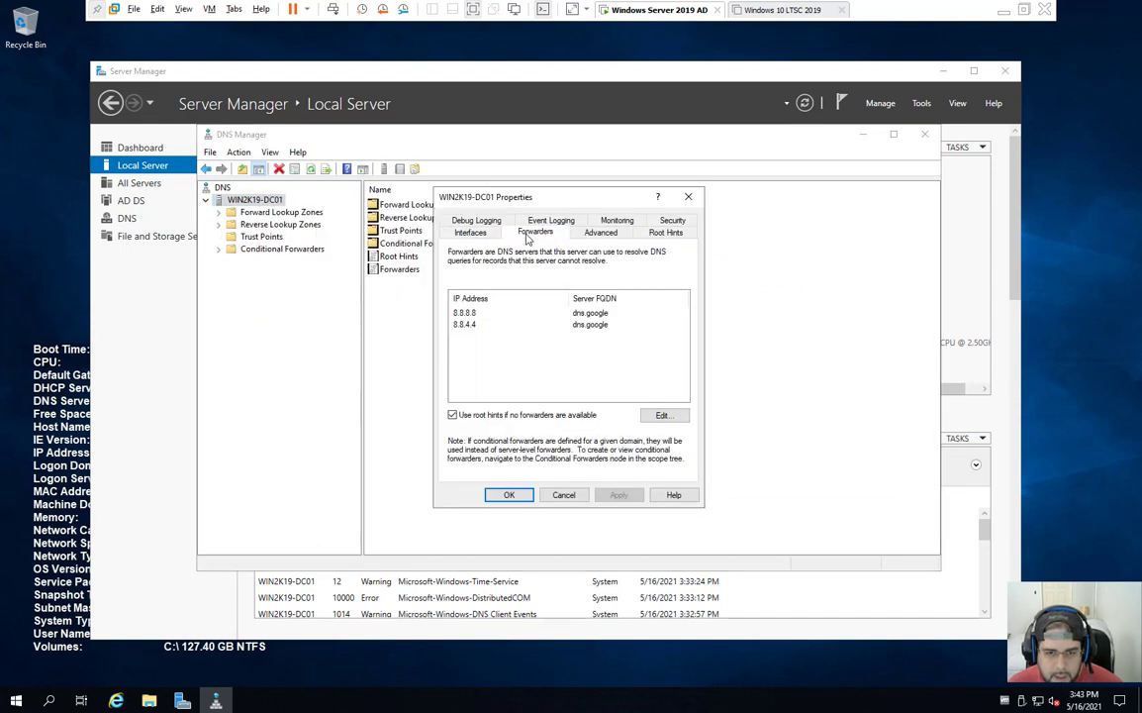
pyautogui.click(603, 324)
pyautogui.click(592, 317)
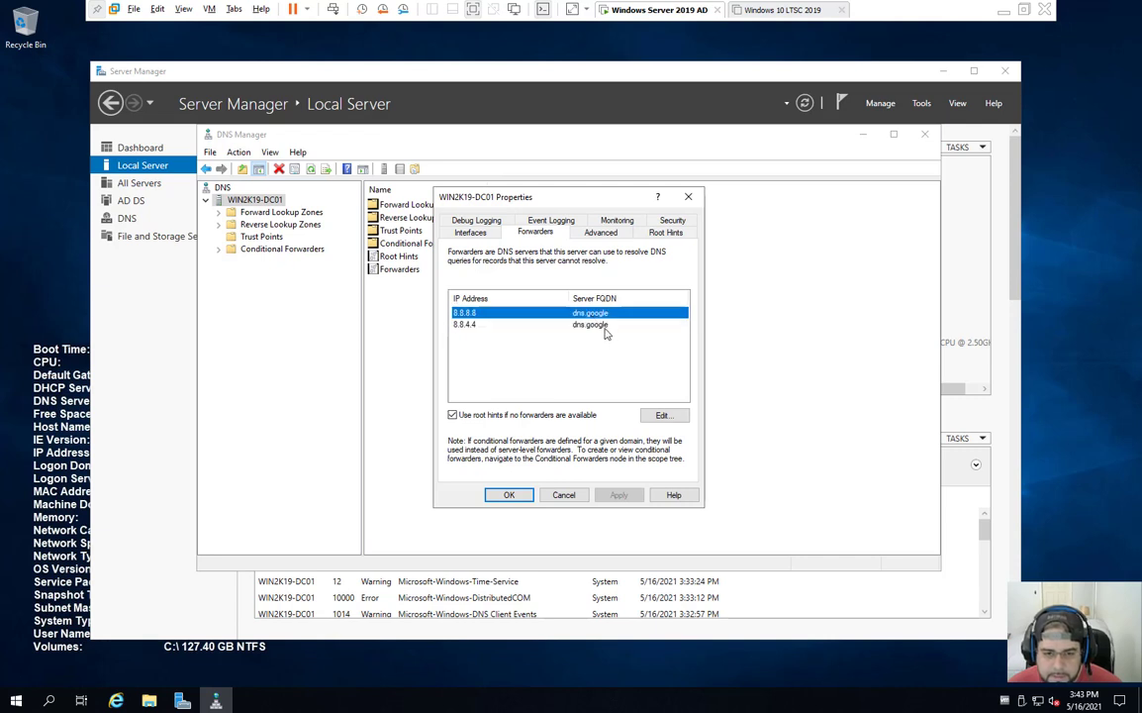
pyautogui.click(604, 326)
pyautogui.click(595, 317)
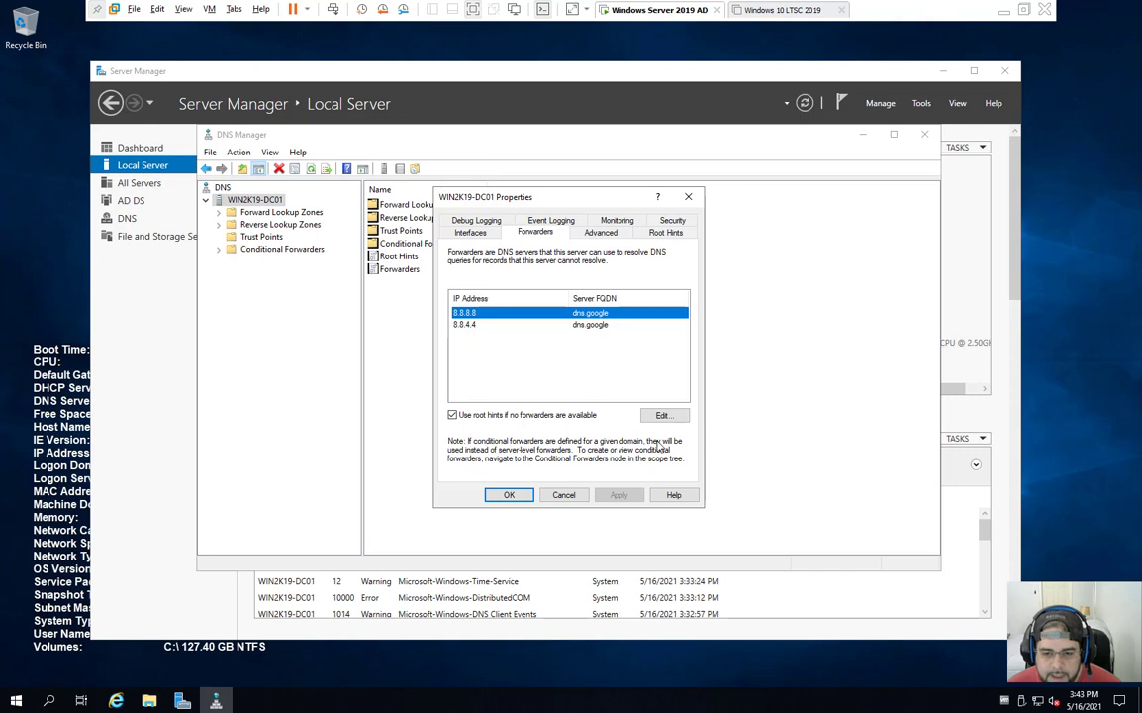
pyautogui.click(665, 231)
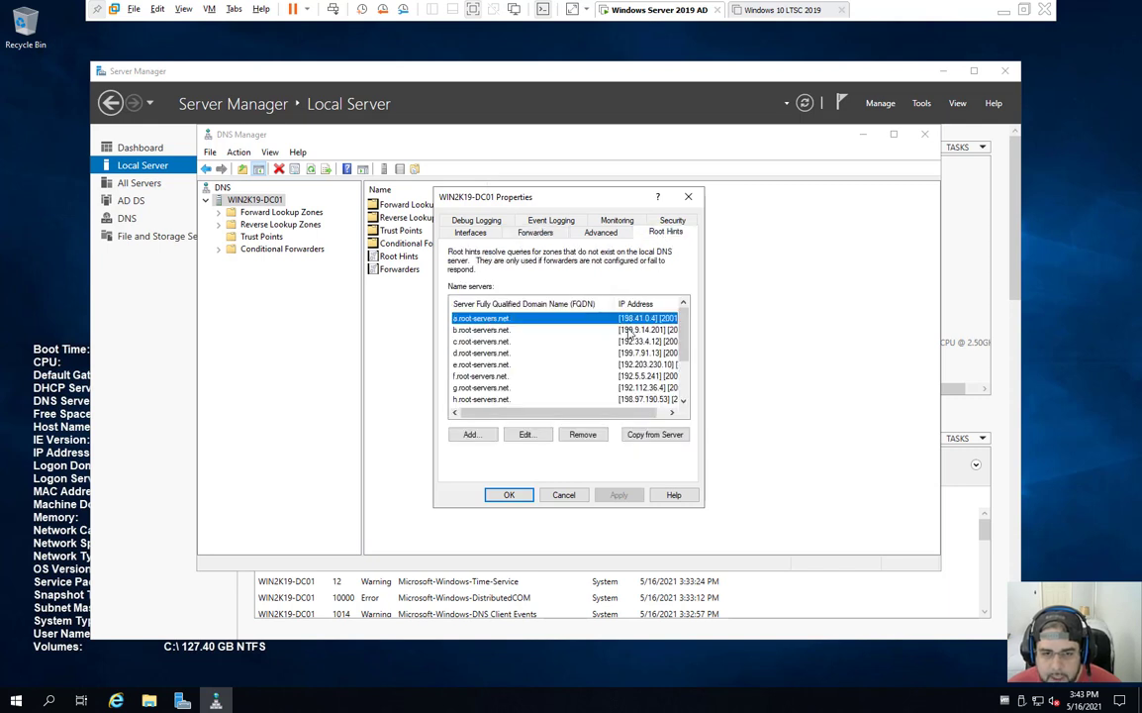
pyautogui.scroll(-2, 533, 372)
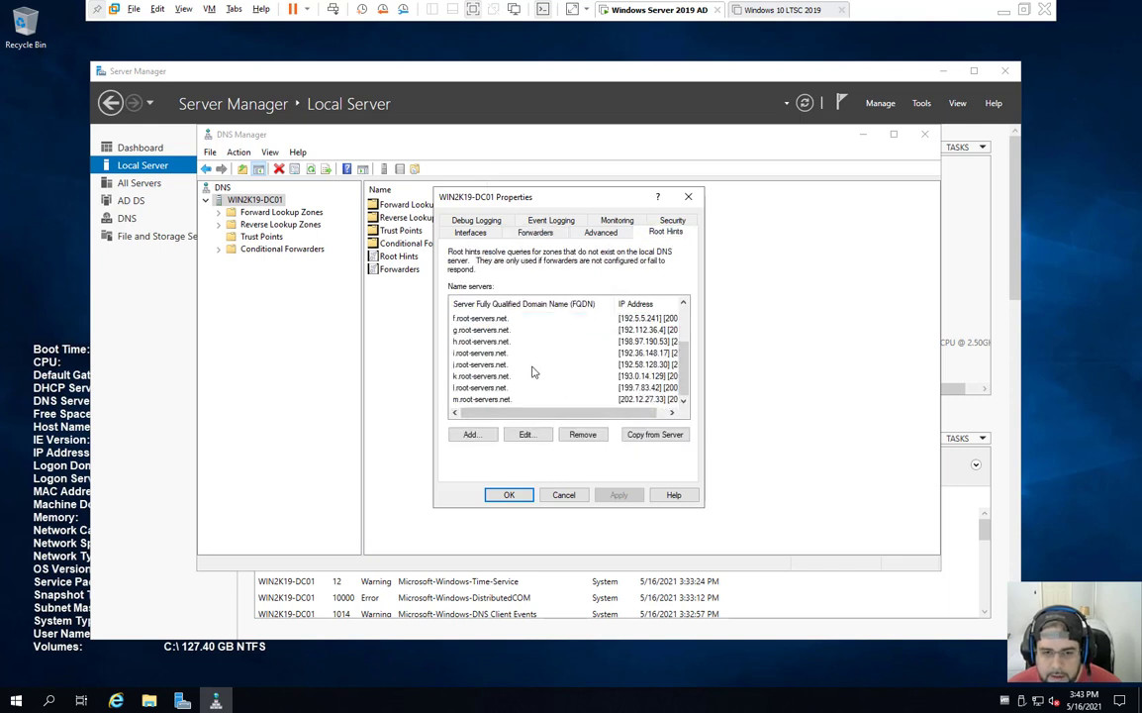
pyautogui.scroll(2, 535, 356)
pyautogui.click(534, 232)
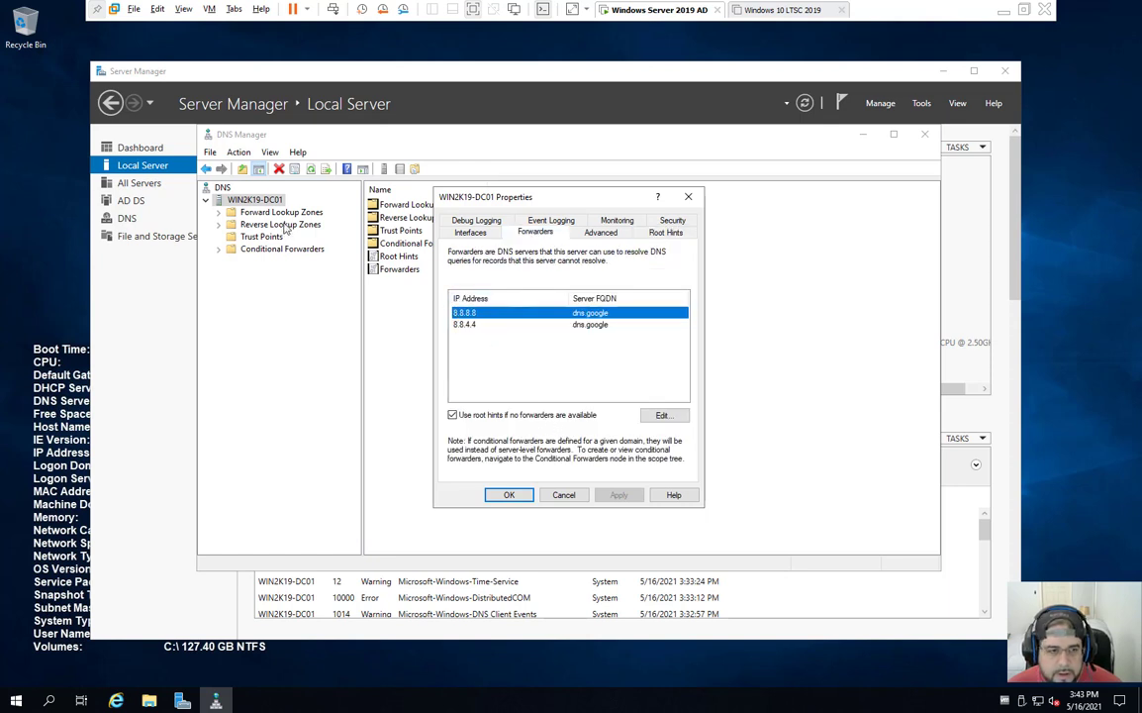
pyautogui.click(688, 196)
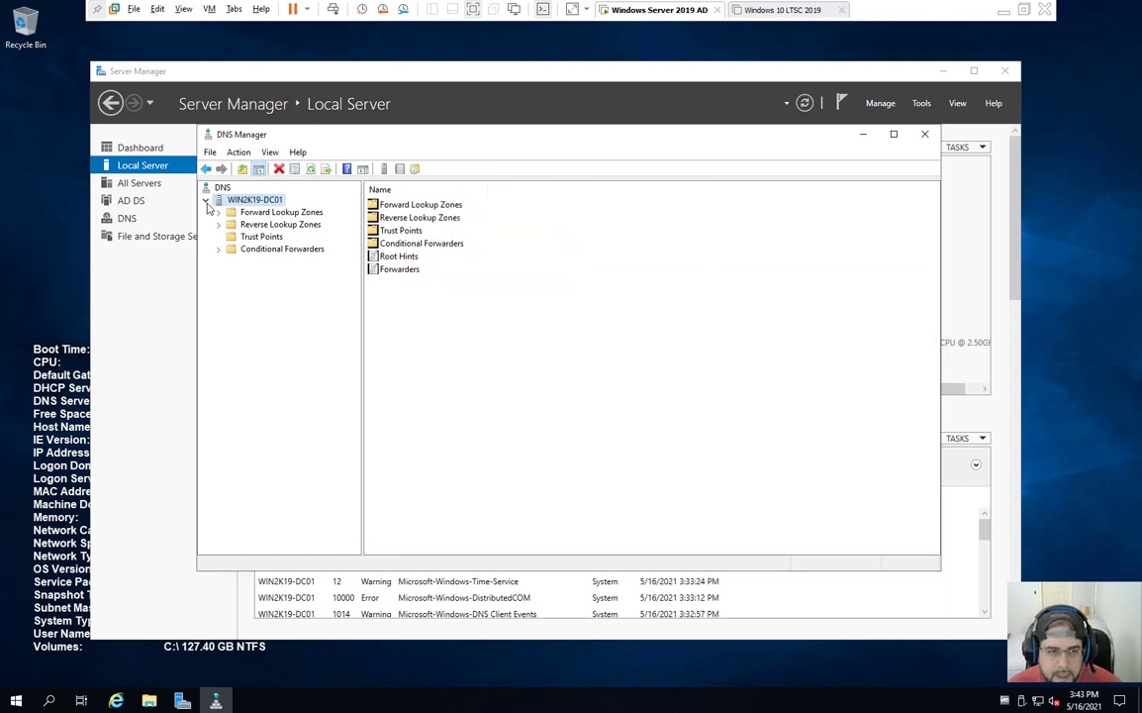
# Step: Reopen WIN2K19-DC01's properties on the Forwarders tab with 8.8.8.8 selected
pyautogui.rightClick(230, 198)
pyautogui.click(285, 420)
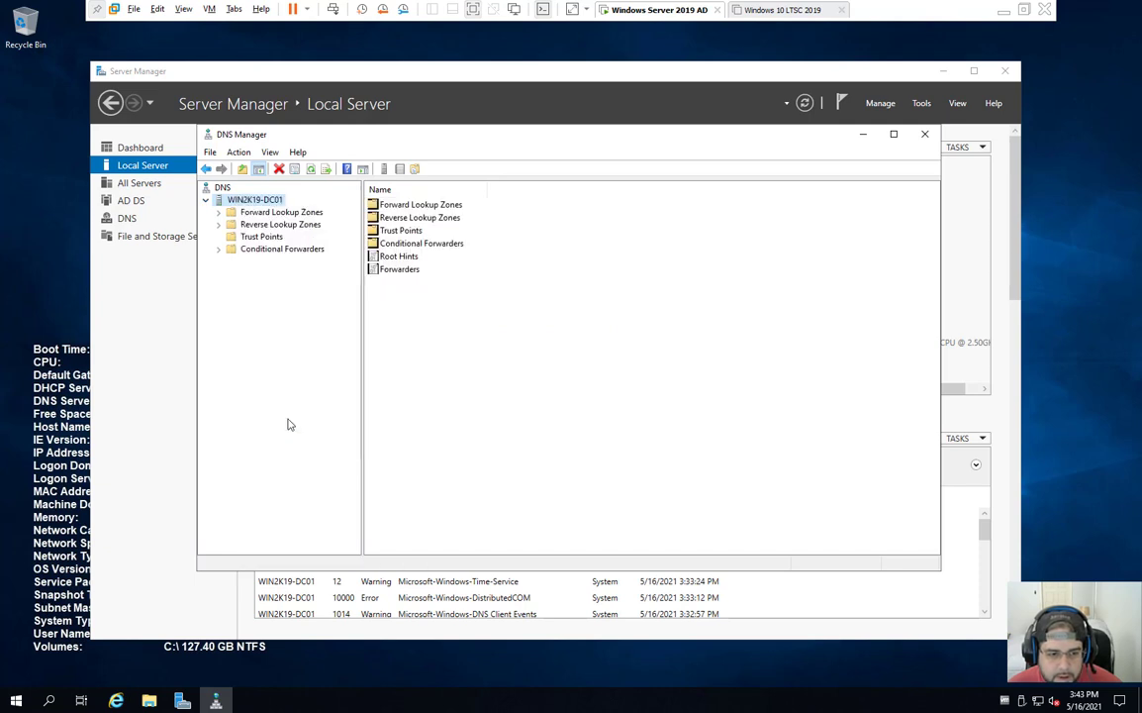
pyautogui.click(539, 226)
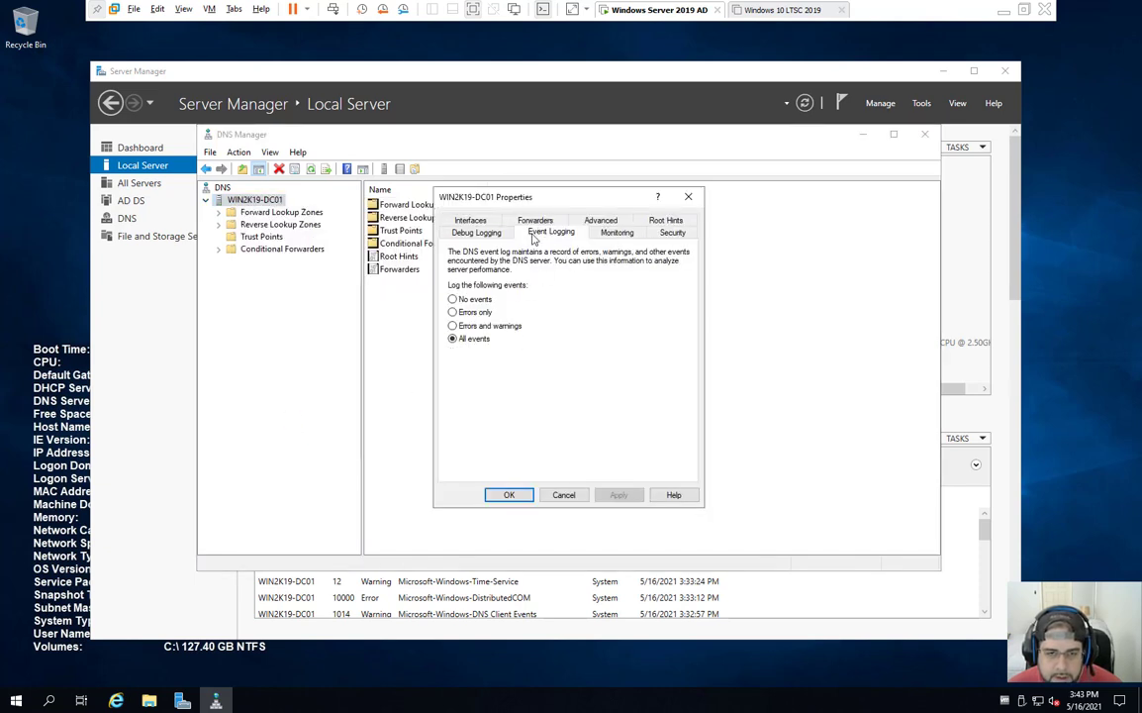
pyautogui.click(535, 220)
pyautogui.click(495, 313)
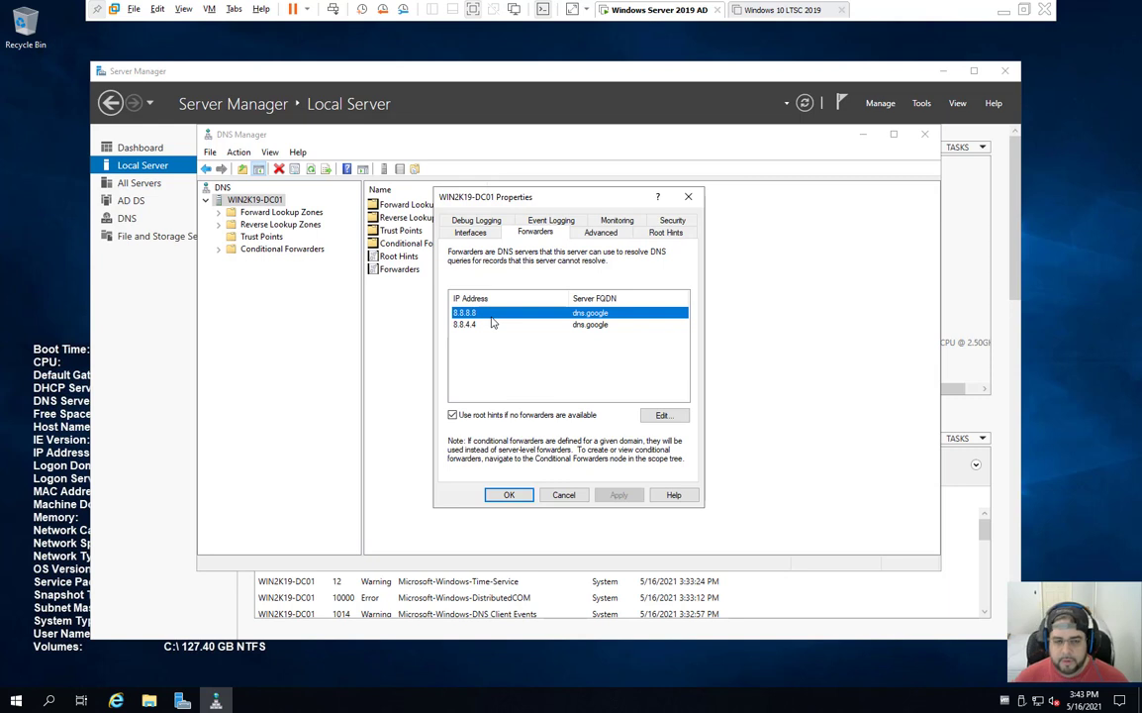
# Step: Add 1.1.1.1 as a third forwarder alongside 8.8.8.8 and 8.8.4.4
pyautogui.click(485, 325)
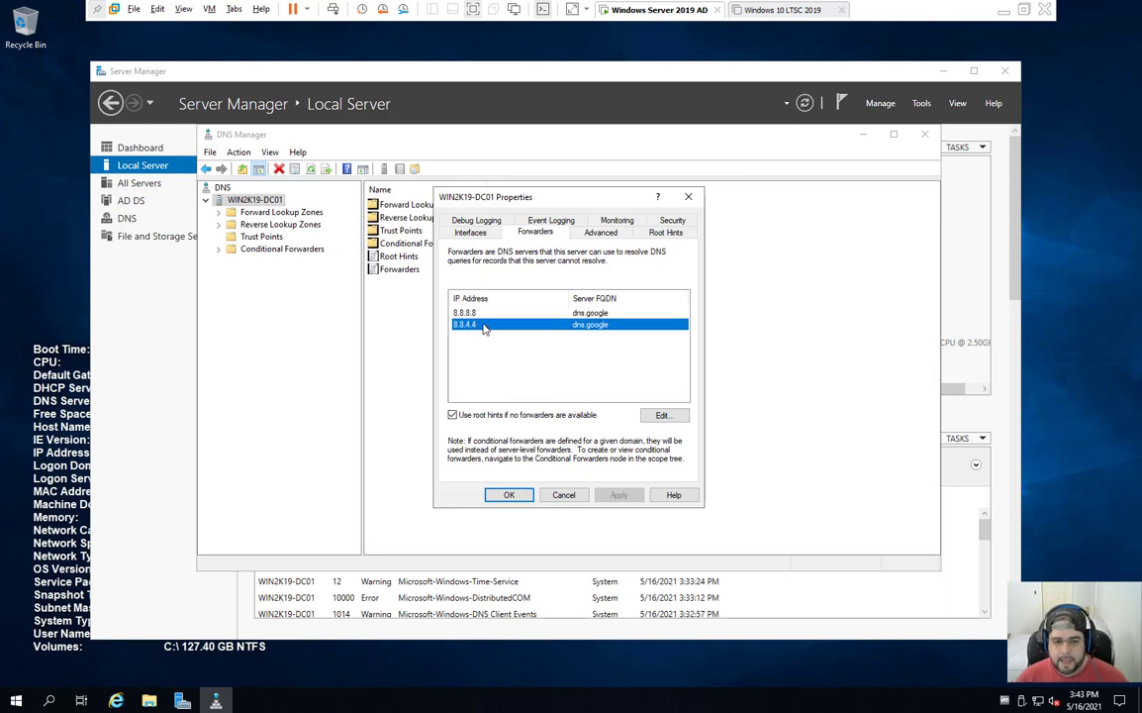
pyautogui.click(659, 414)
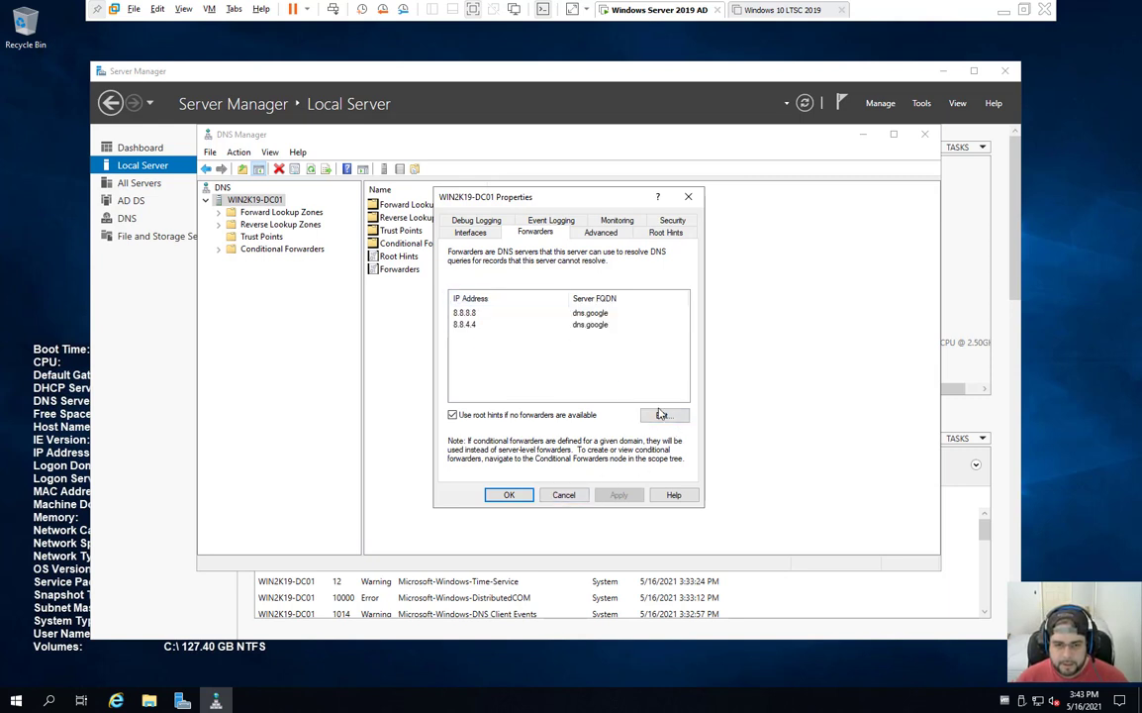
pyautogui.write('1.1.1.1')
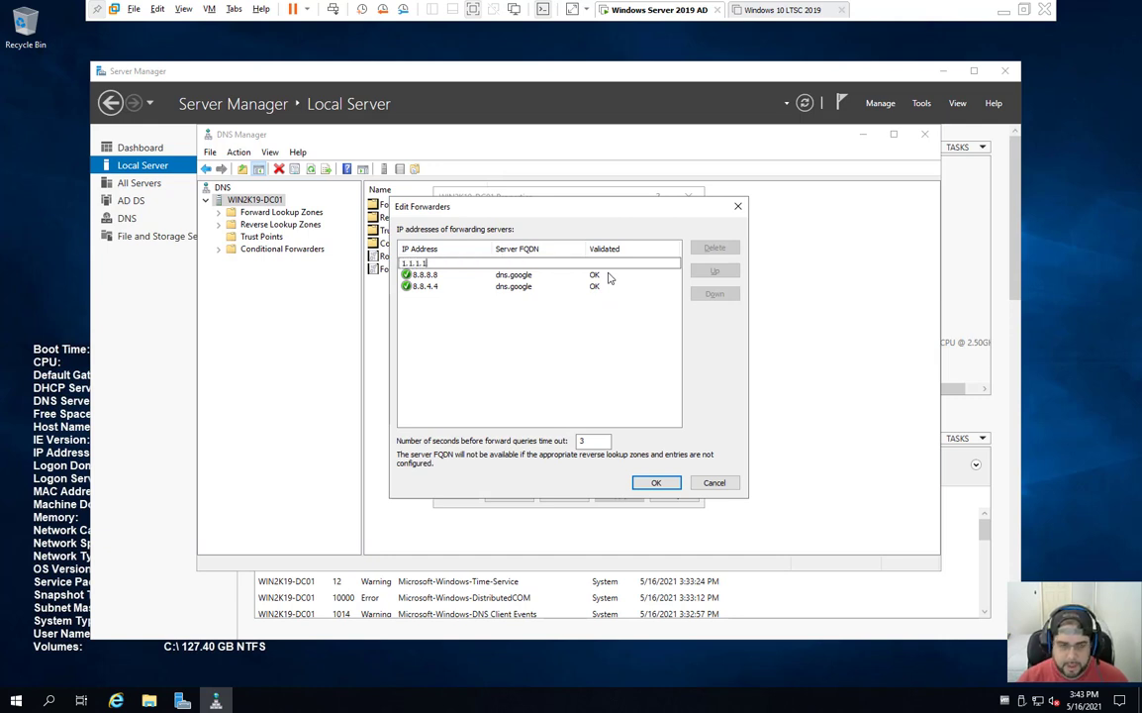
pyautogui.click(677, 490)
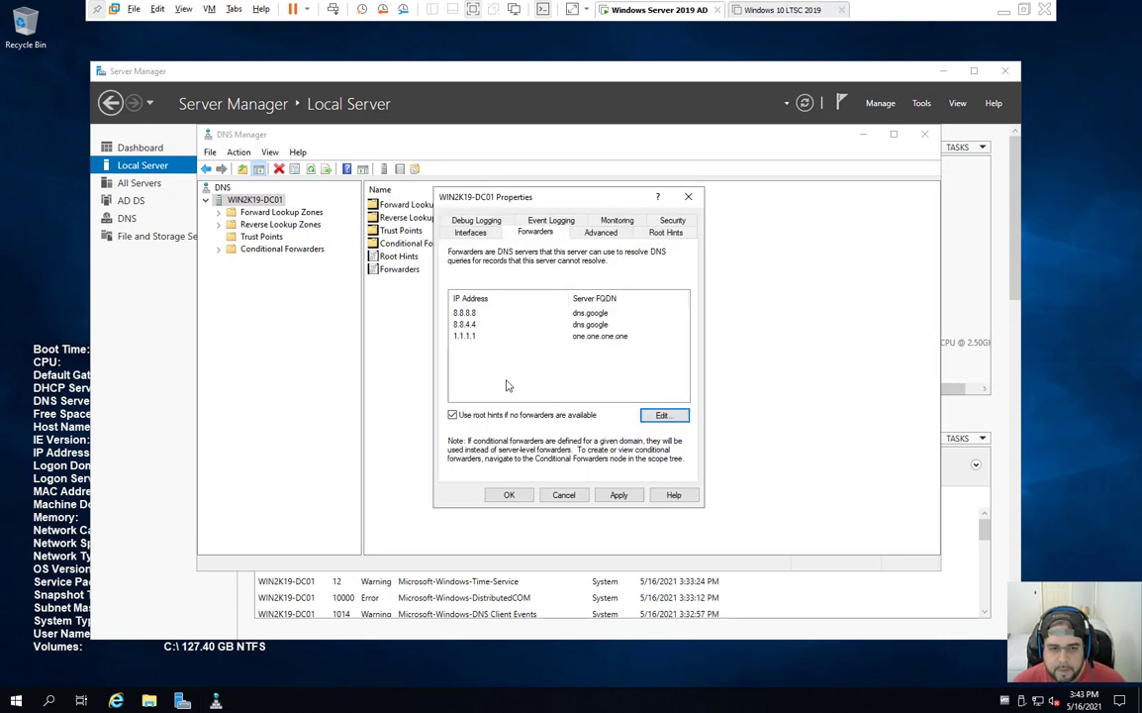
pyautogui.click(477, 339)
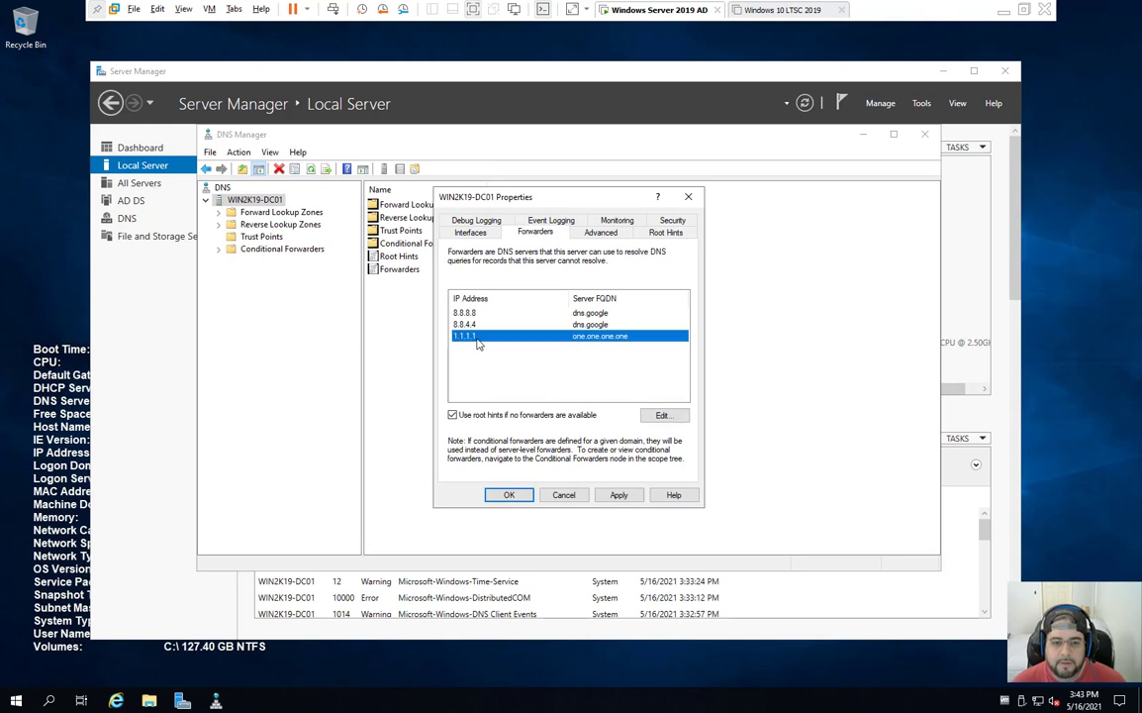
# Step: Recheck the forwarder list and root hints, ending on the Forwarders tab
pyautogui.click(663, 414)
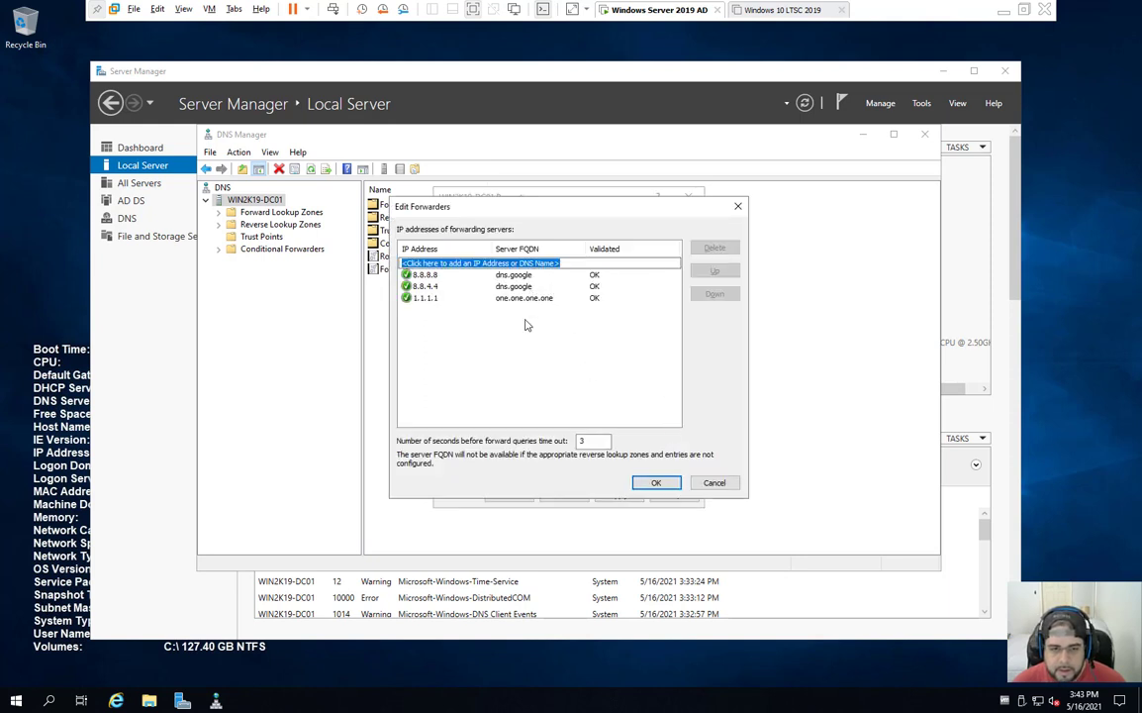
pyautogui.click(478, 296)
pyautogui.click(477, 334)
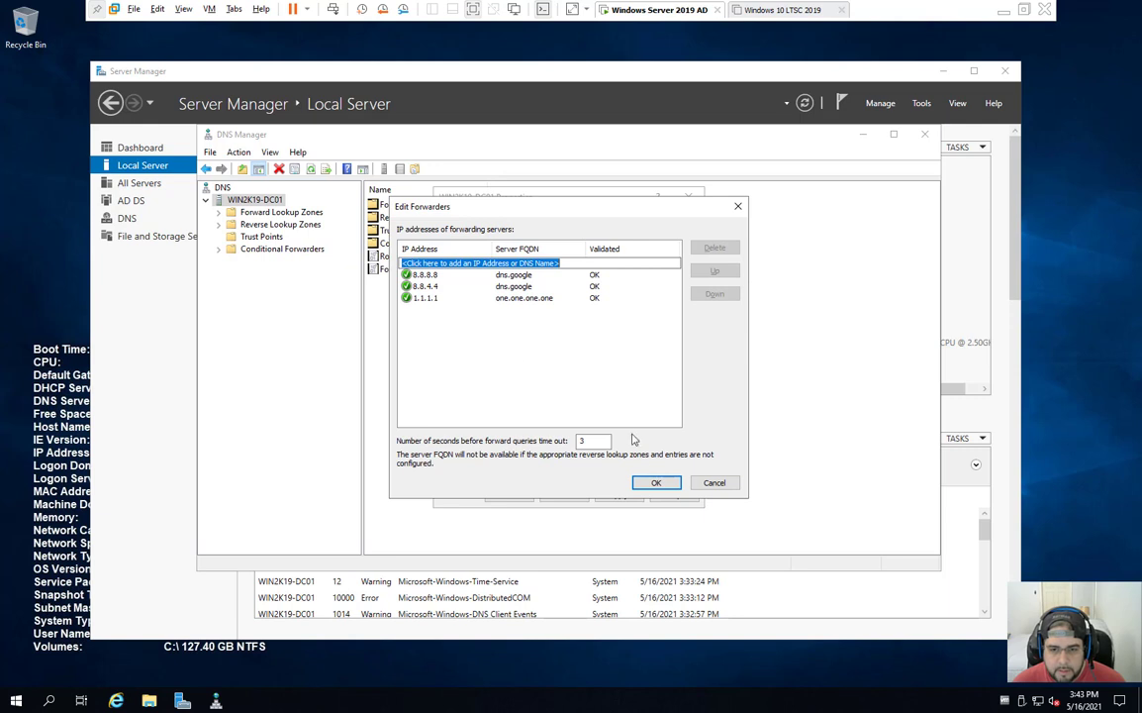
pyautogui.click(657, 482)
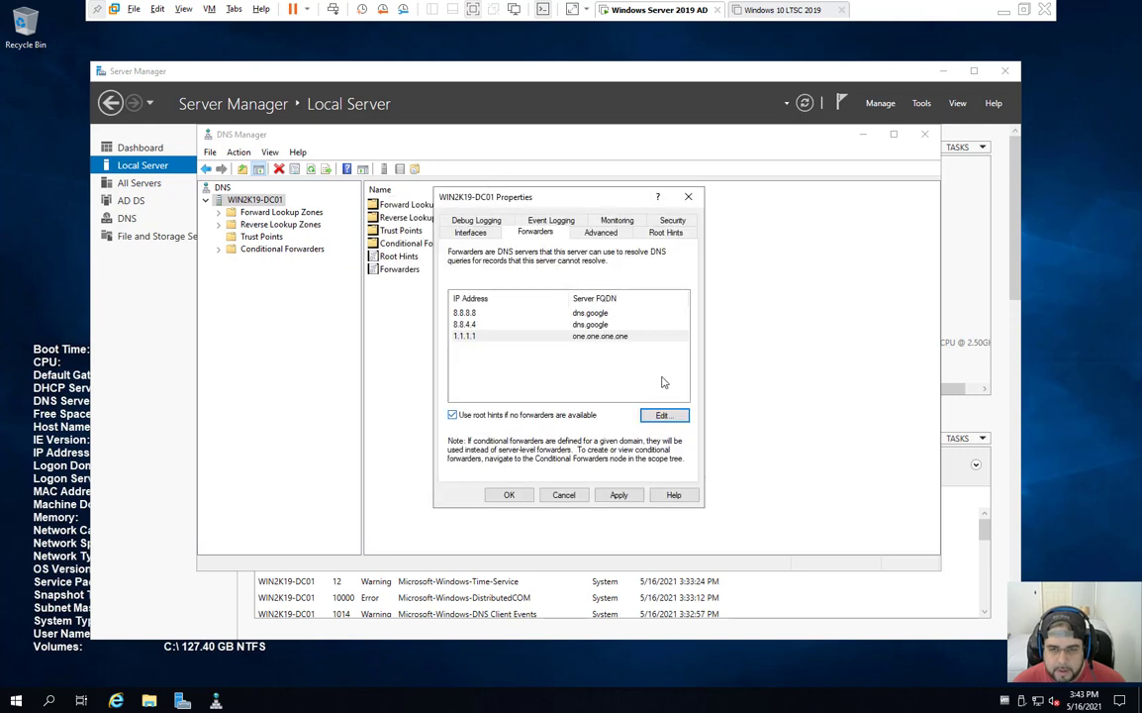
pyautogui.click(665, 232)
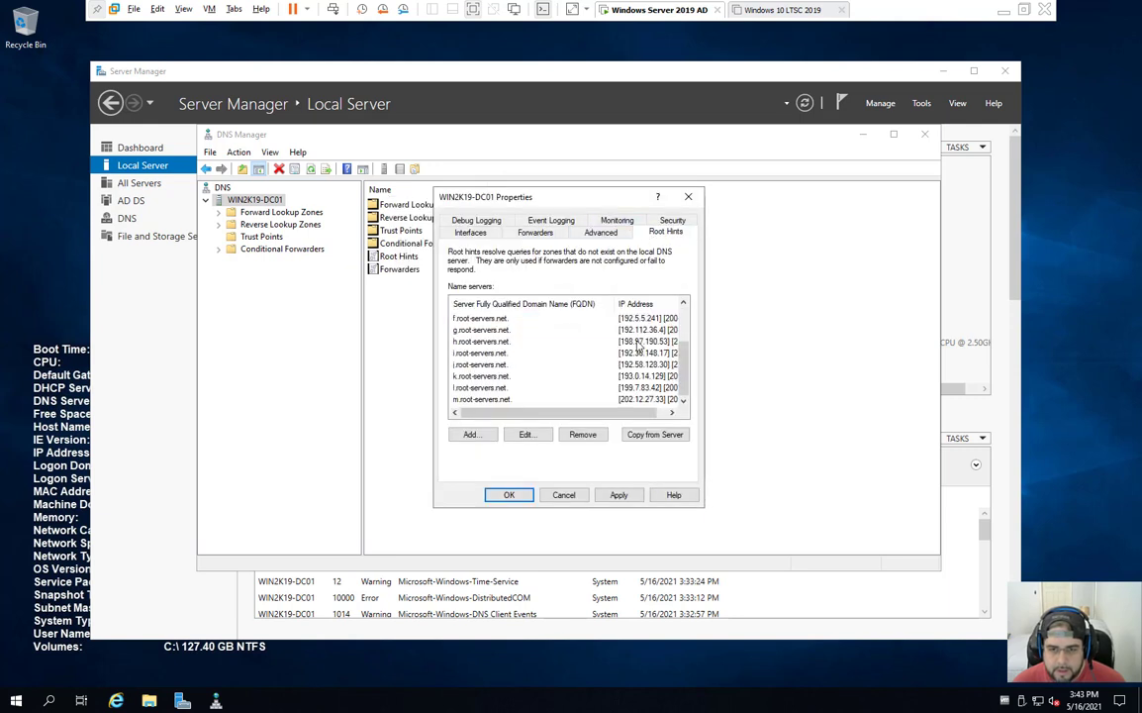
pyautogui.click(534, 232)
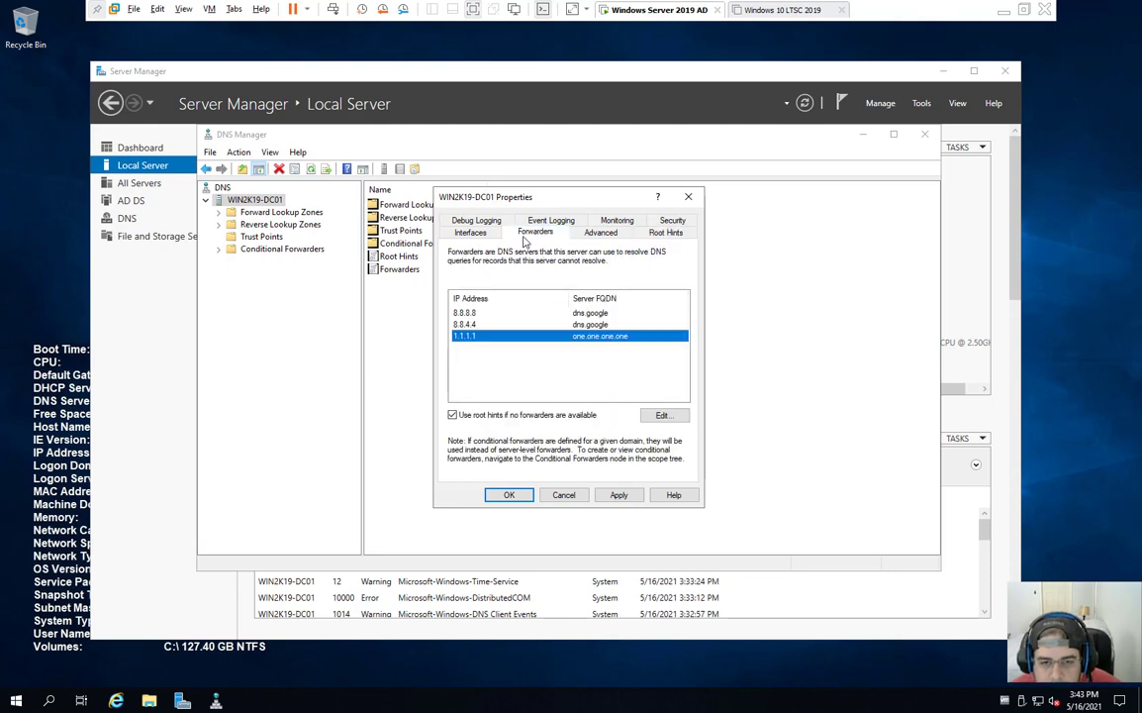
# Step: Save the DNS server properties, close DNS Manager, and show Server Manager's Tools list
pyautogui.click(508, 495)
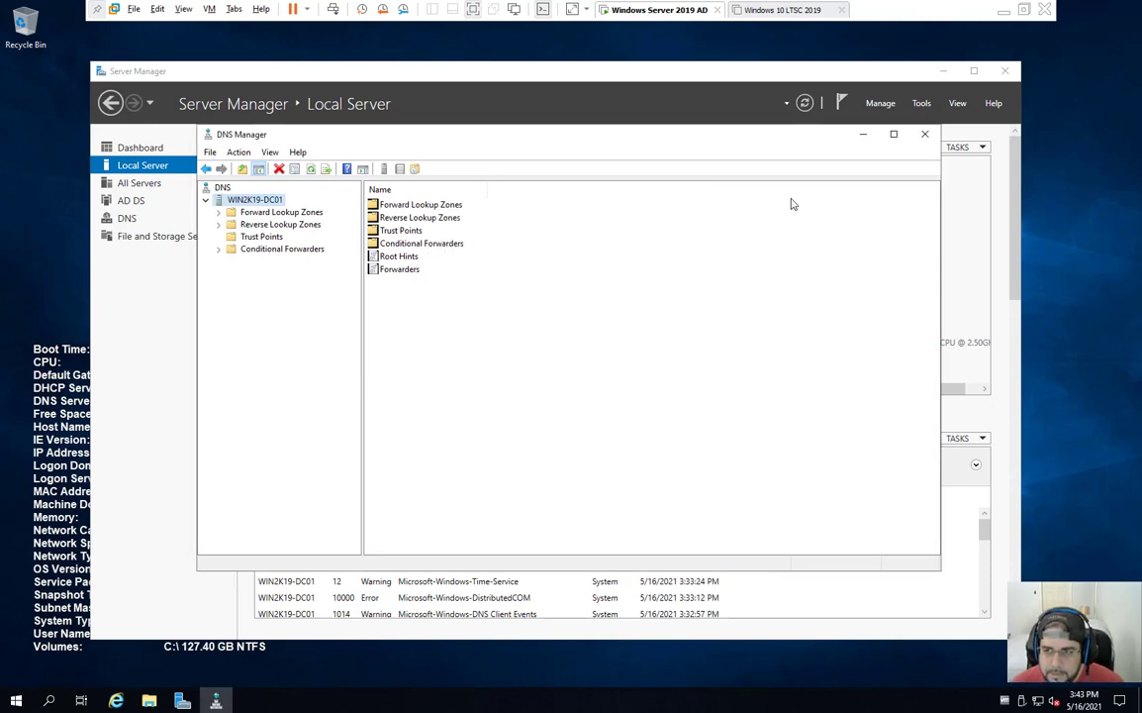
pyautogui.click(924, 134)
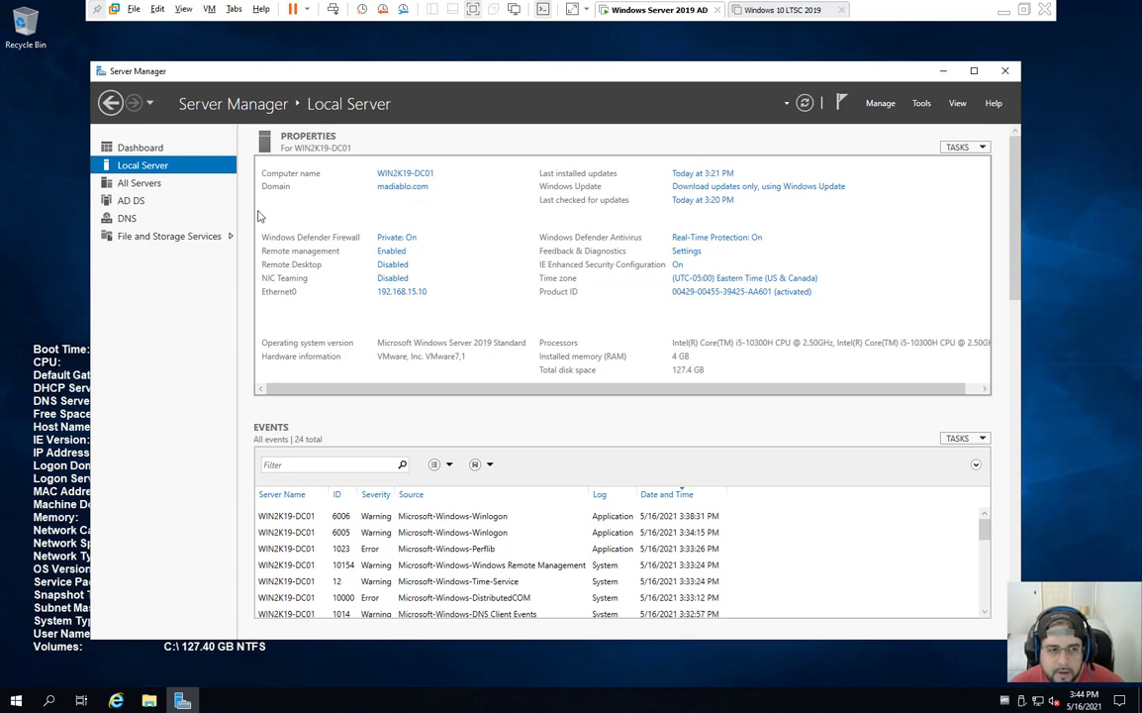
pyautogui.click(922, 103)
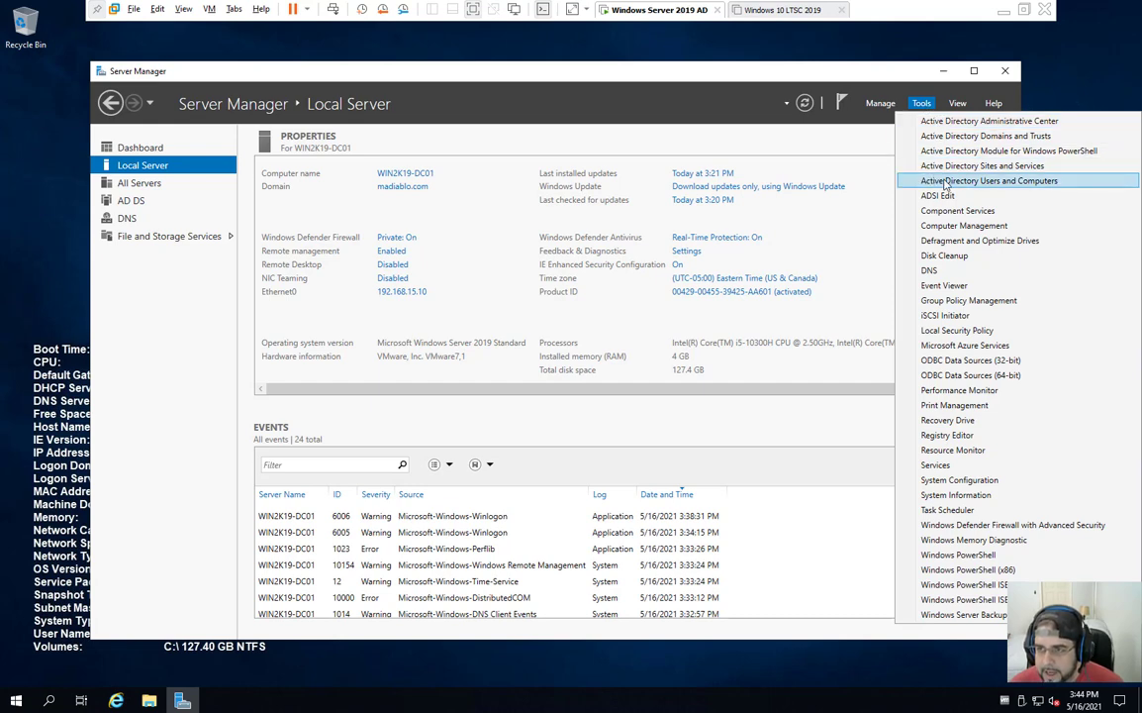
# Step: Launch Active Directory Users and Computers and enlarge its window and tree pane
pyautogui.click(945, 182)
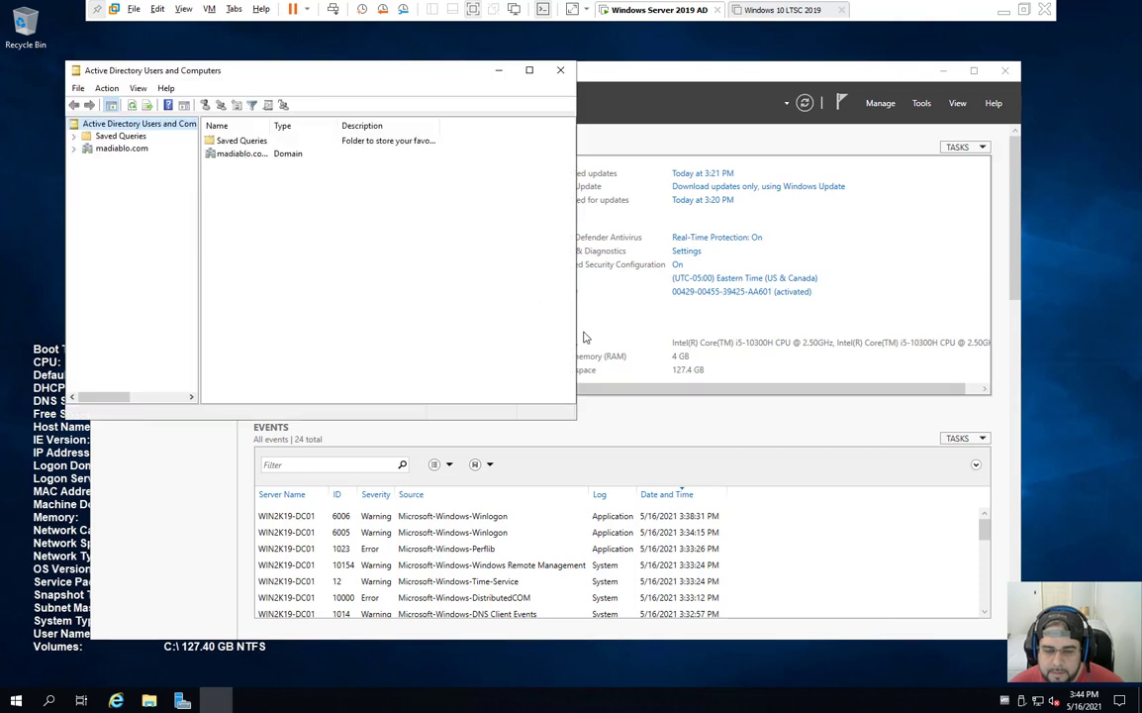
pyautogui.moveTo(279, 67); pyautogui.dragTo(324, 96)
pyautogui.moveTo(622, 448); pyautogui.dragTo(967, 641)
pyautogui.moveTo(245, 276); pyautogui.dragTo(314, 294)
# Step: Expand madiablo.com and browse Computers and Domain Controllers, ending in the Users container
pyautogui.click(146, 178)
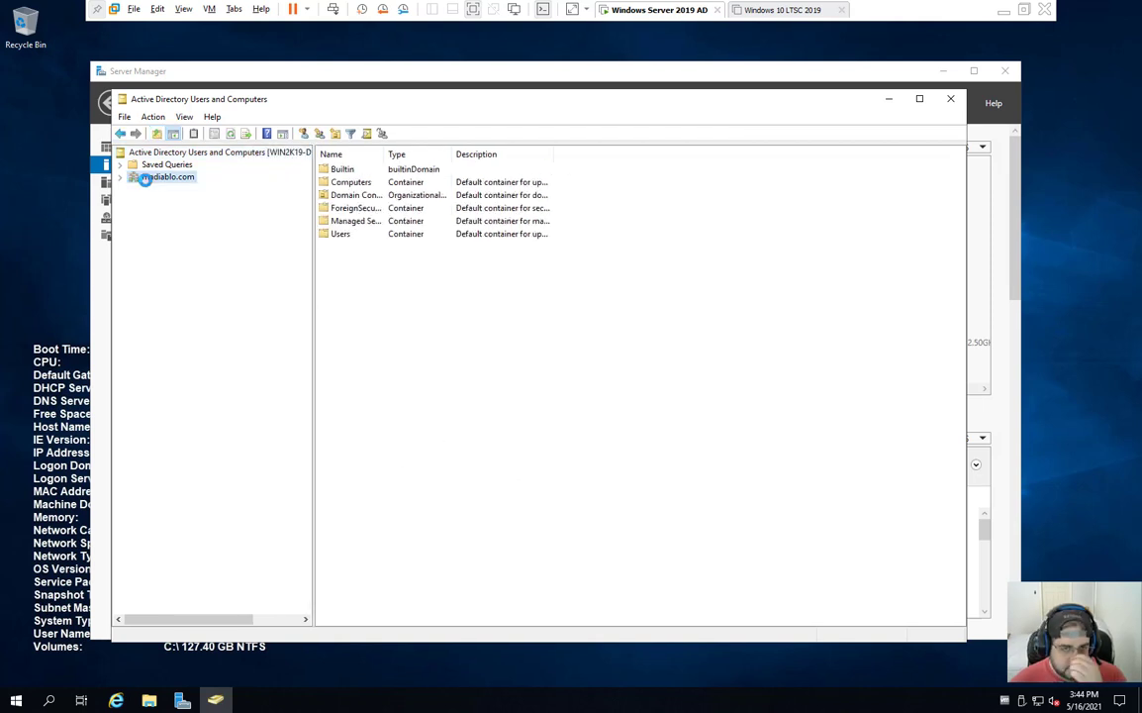
pyautogui.click(119, 177)
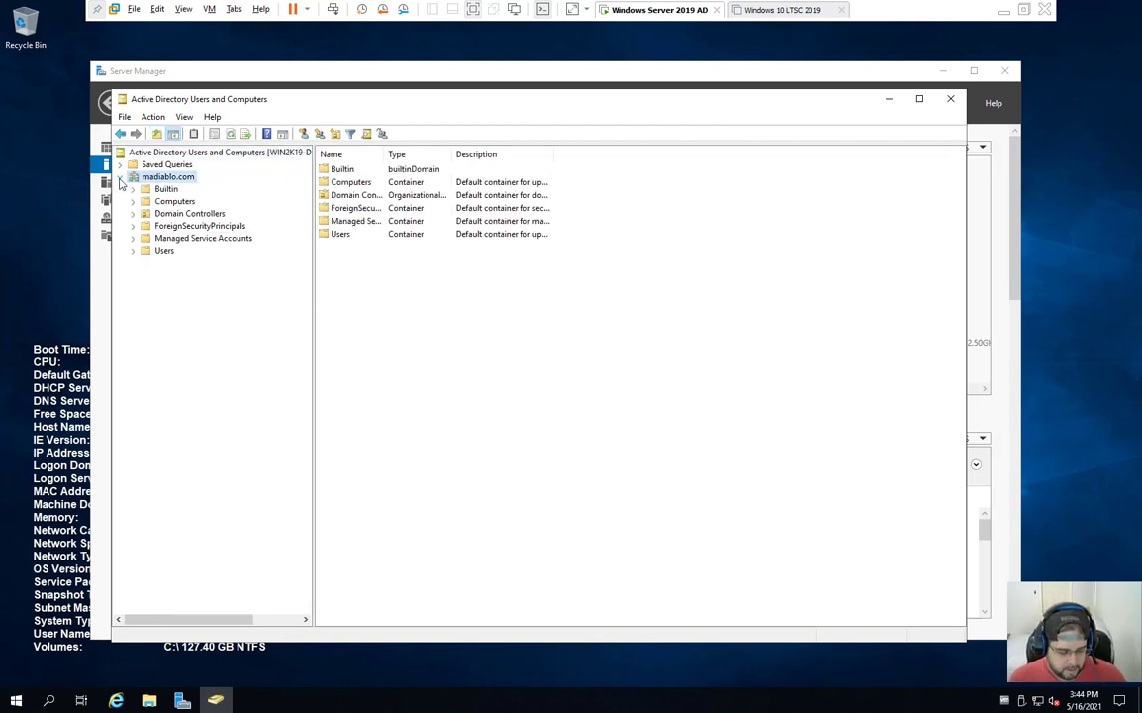
pyautogui.click(175, 201)
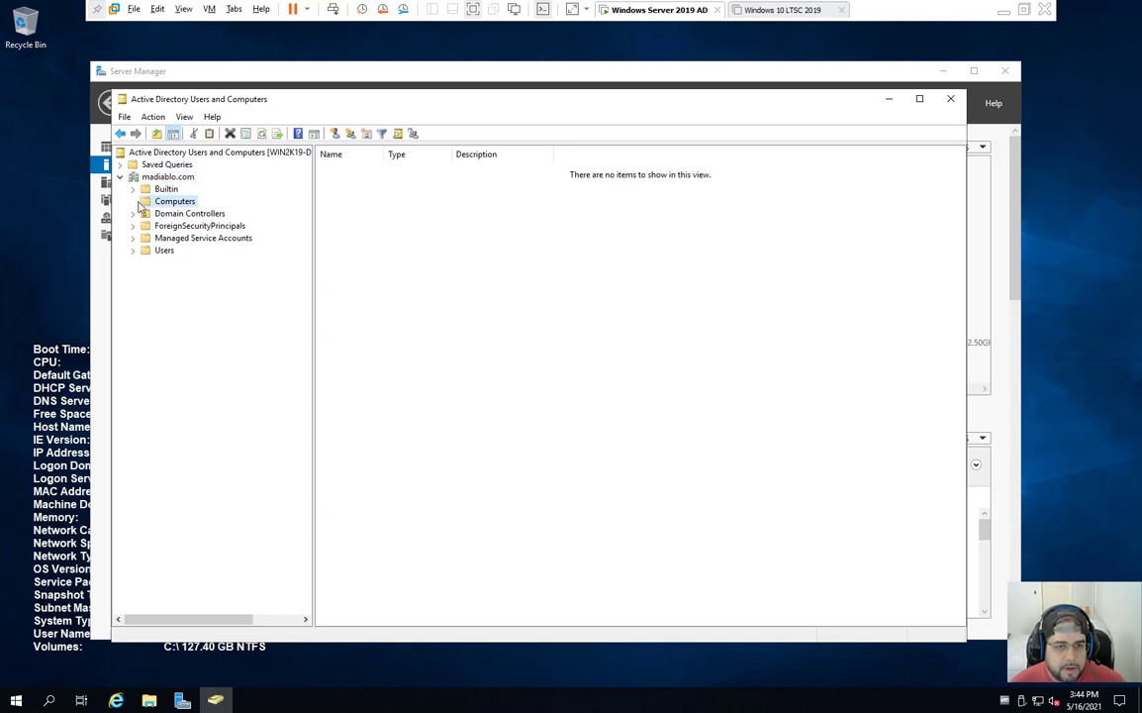
pyautogui.click(161, 250)
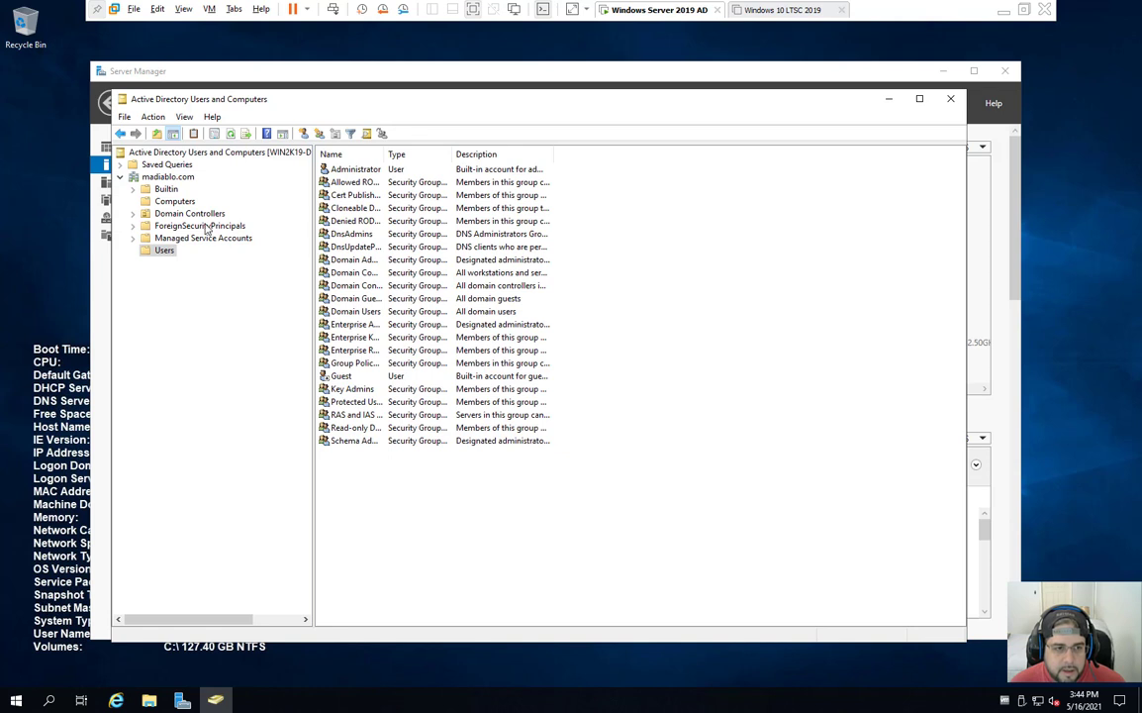
pyautogui.click(188, 213)
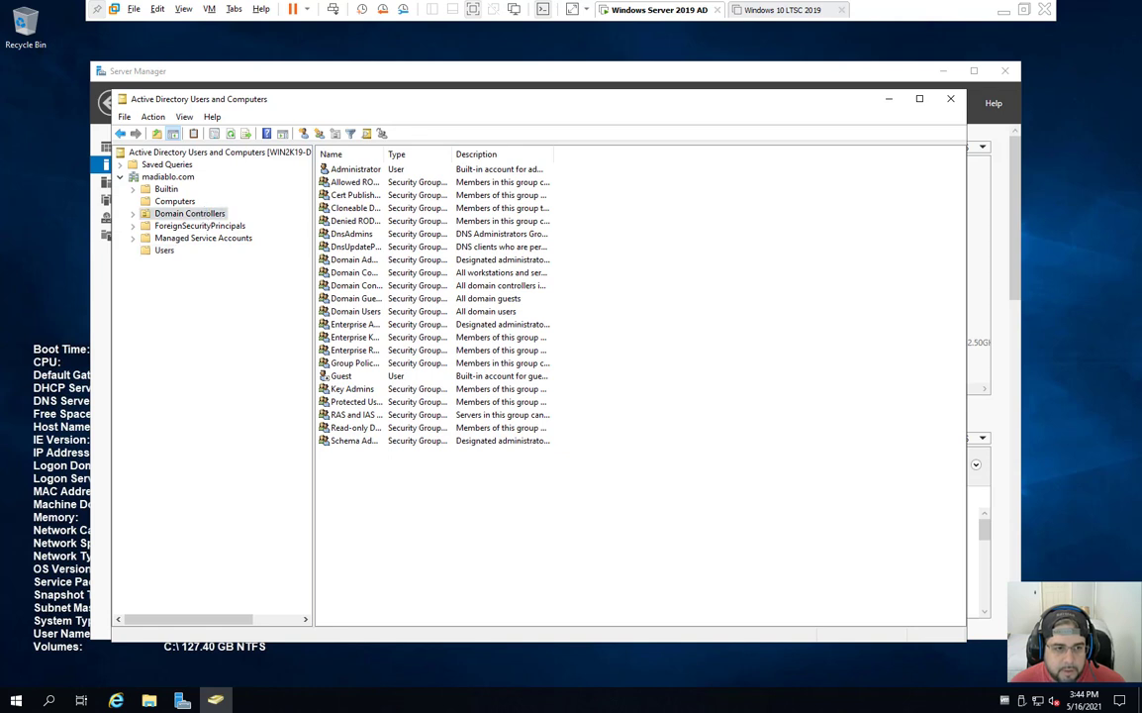
pyautogui.doubleClick(383, 154)
pyautogui.click(377, 170)
pyautogui.click(182, 257)
pyautogui.click(164, 252)
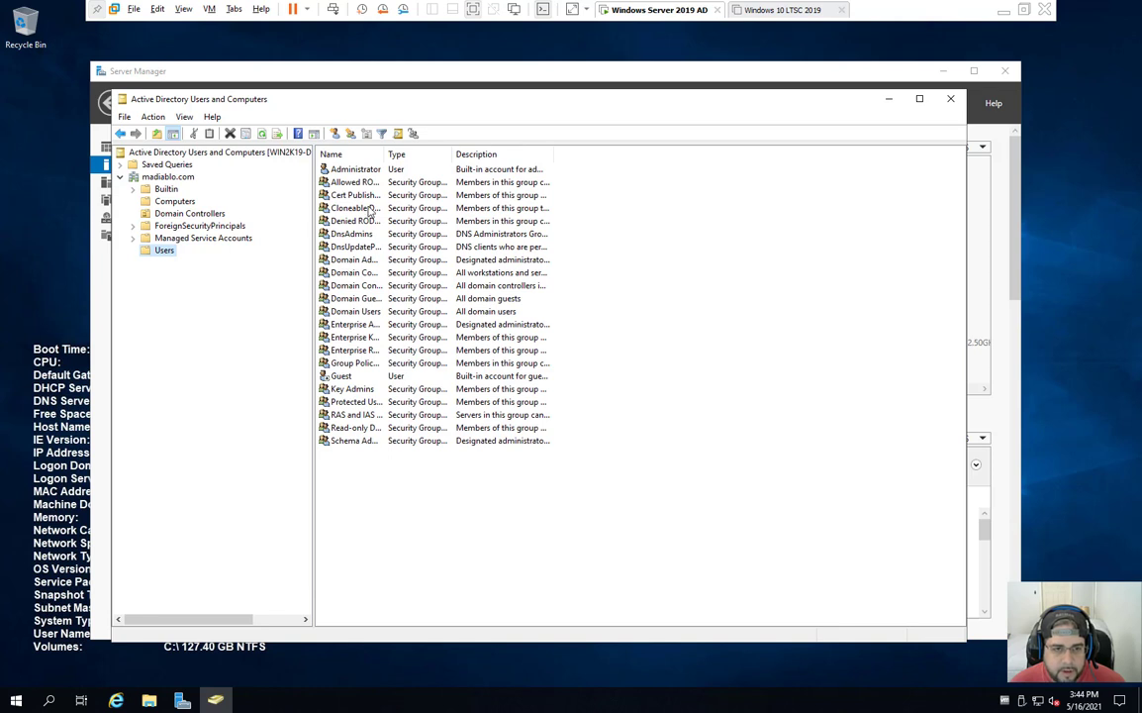
# Step: Start a new user in Users and enter Random User's name and logon name
pyautogui.click(334, 132)
pyautogui.moveTo(255, 107); pyautogui.dragTo(421, 240)
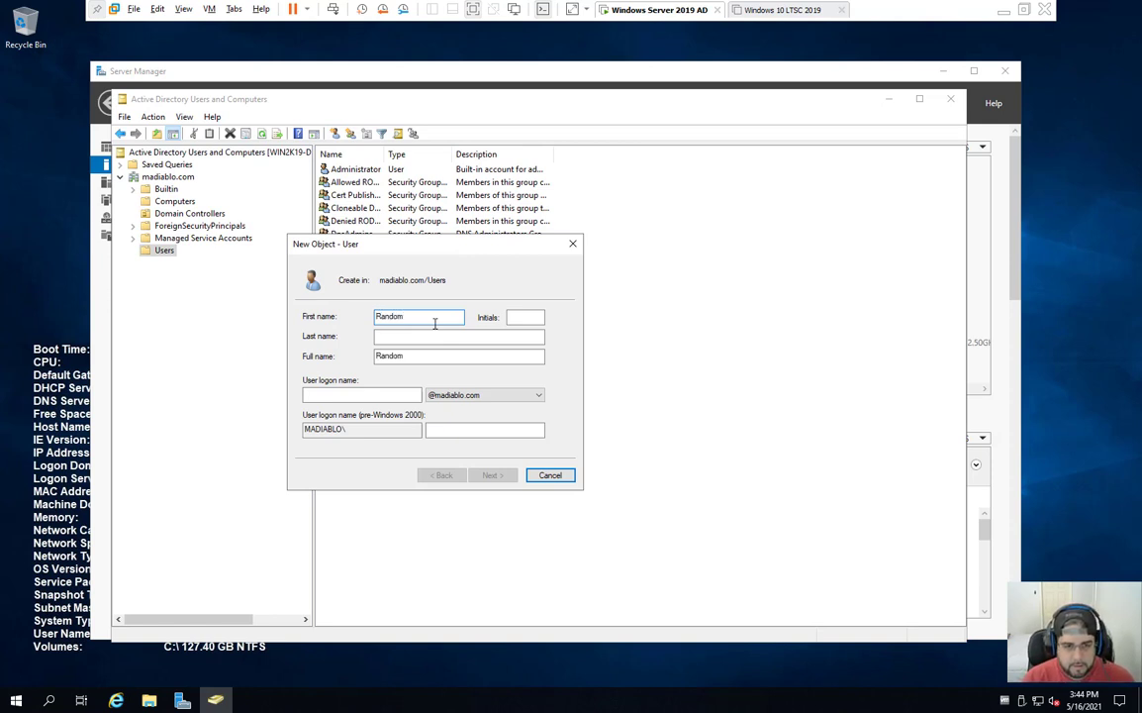
pyautogui.press('Tab')
pyautogui.press('Tab')
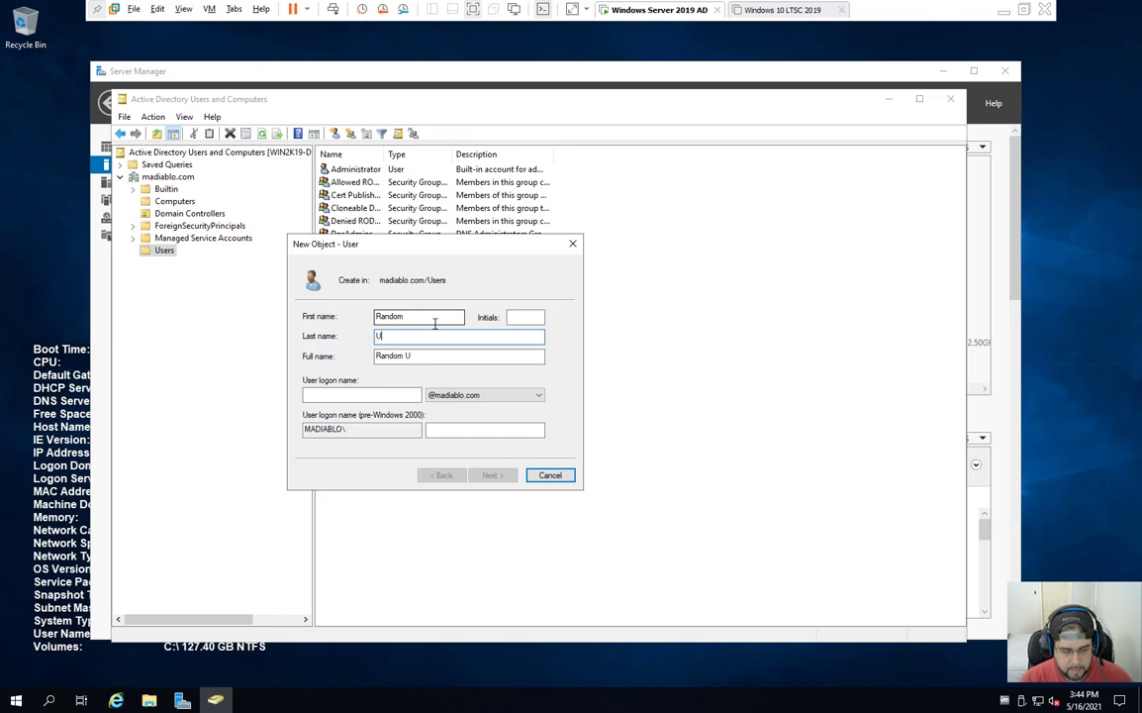
pyautogui.press('Tab')
pyautogui.press('Tab')
pyautogui.write('use')
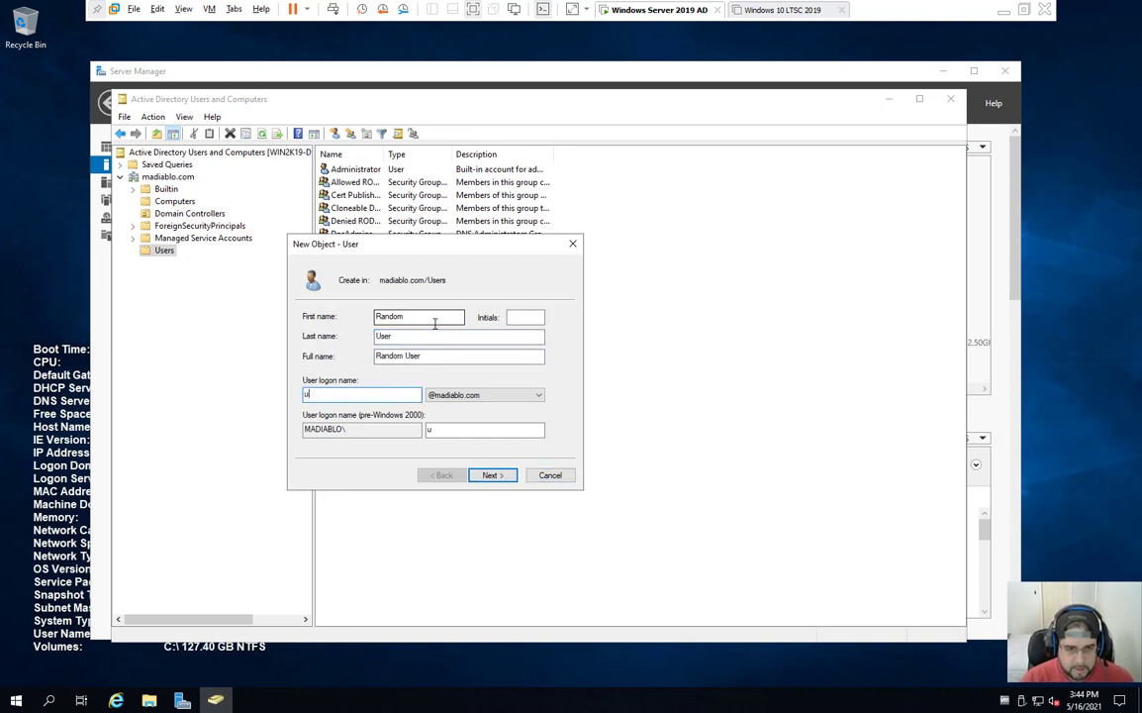
pyautogui.press('BackSpace')
pyautogui.write('M')
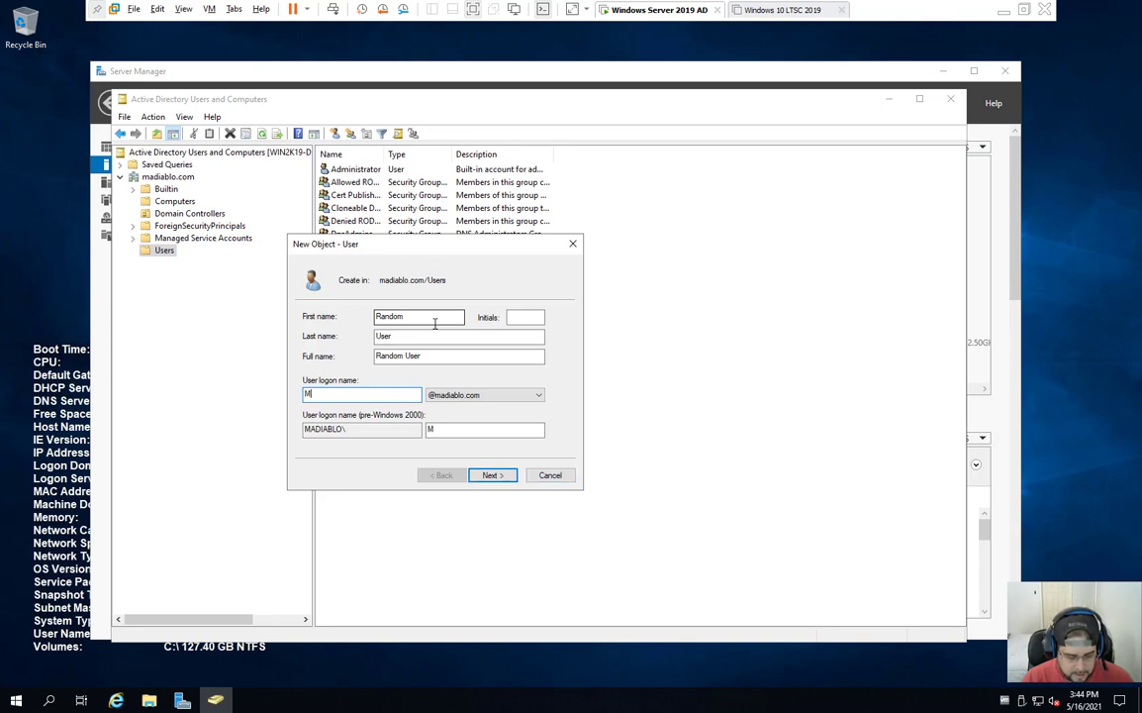
pyautogui.write('AD')
pyautogui.press('BackSpace')
pyautogui.press('BackSpace')
pyautogui.press('BackSpace')
pyautogui.write('madiablo01')
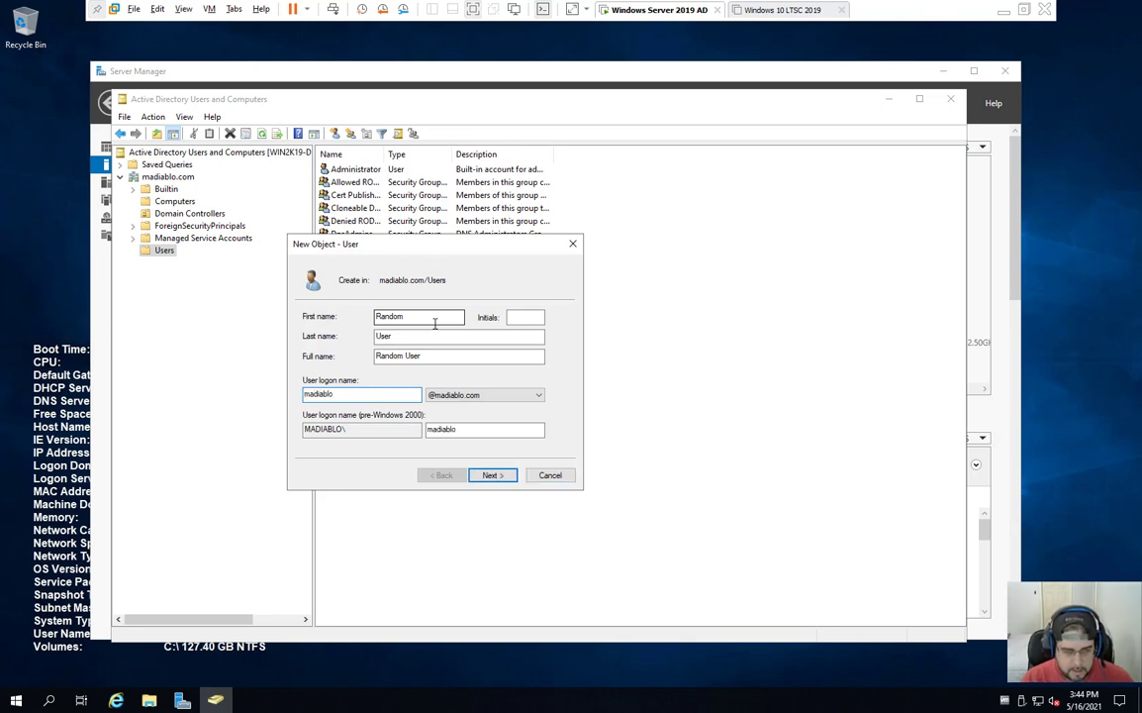
pyautogui.click(503, 475)
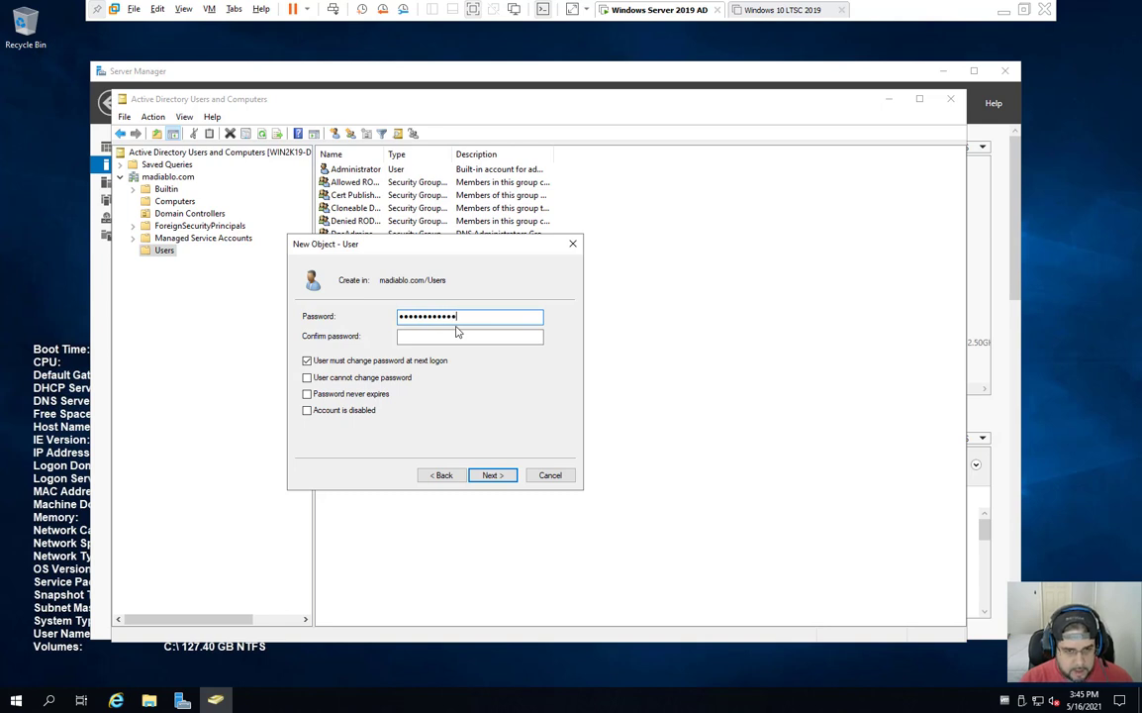
# Step: Set the password with no forced change, cannot-change and never-expires, then finish creating the user
pyautogui.press('Tab')
pyautogui.write('••••••')
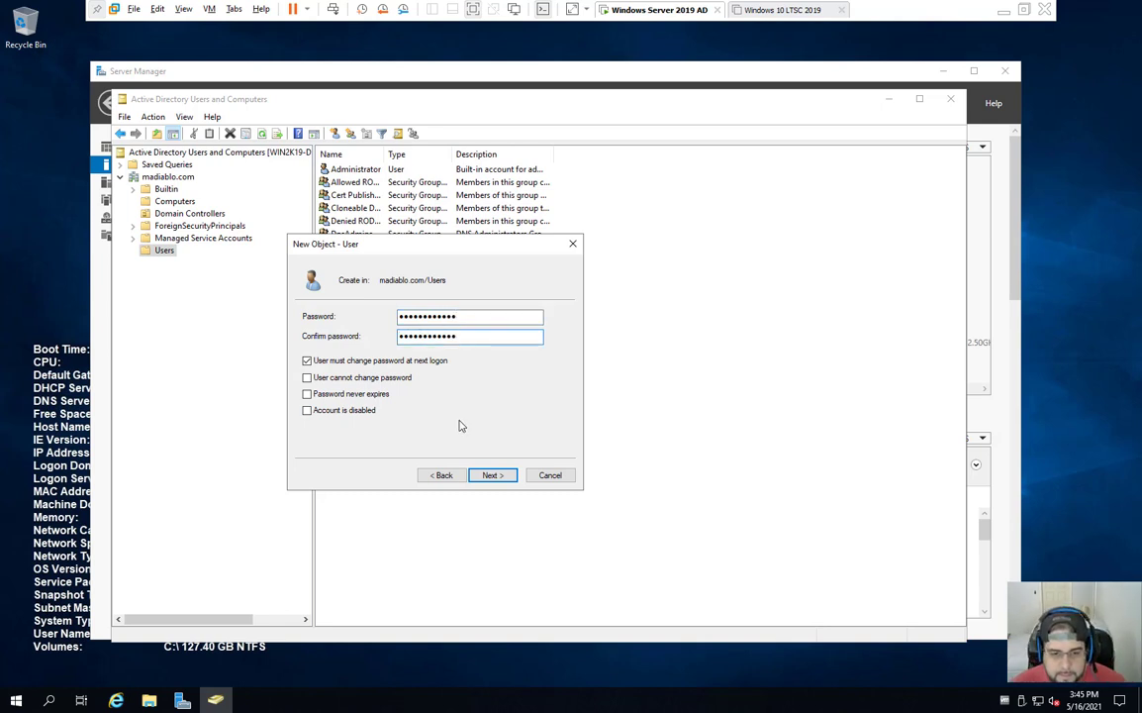
pyautogui.click(384, 363)
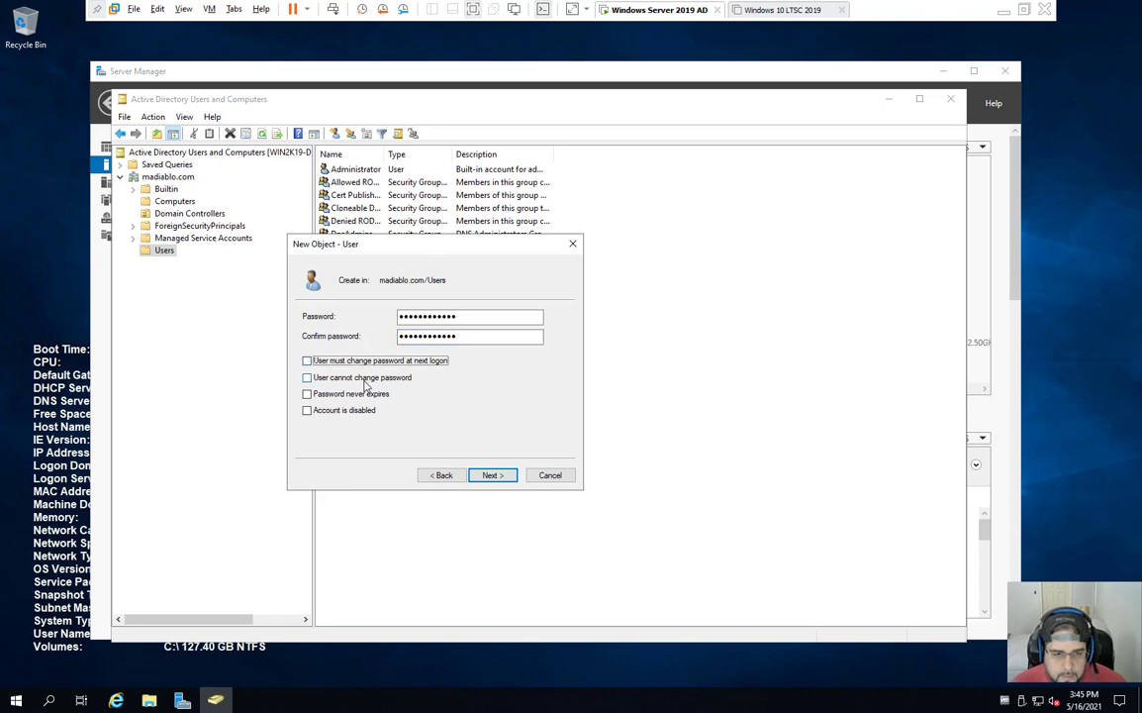
pyautogui.click(370, 394)
pyautogui.click(368, 377)
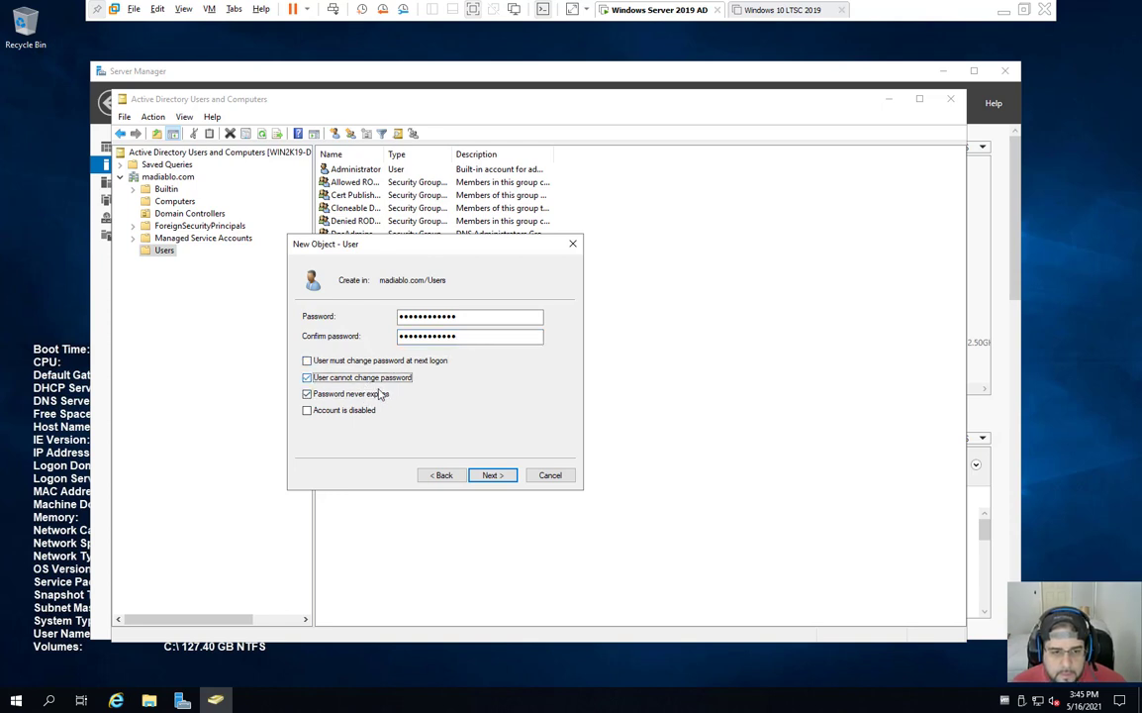
pyautogui.click(485, 476)
pyautogui.click(492, 475)
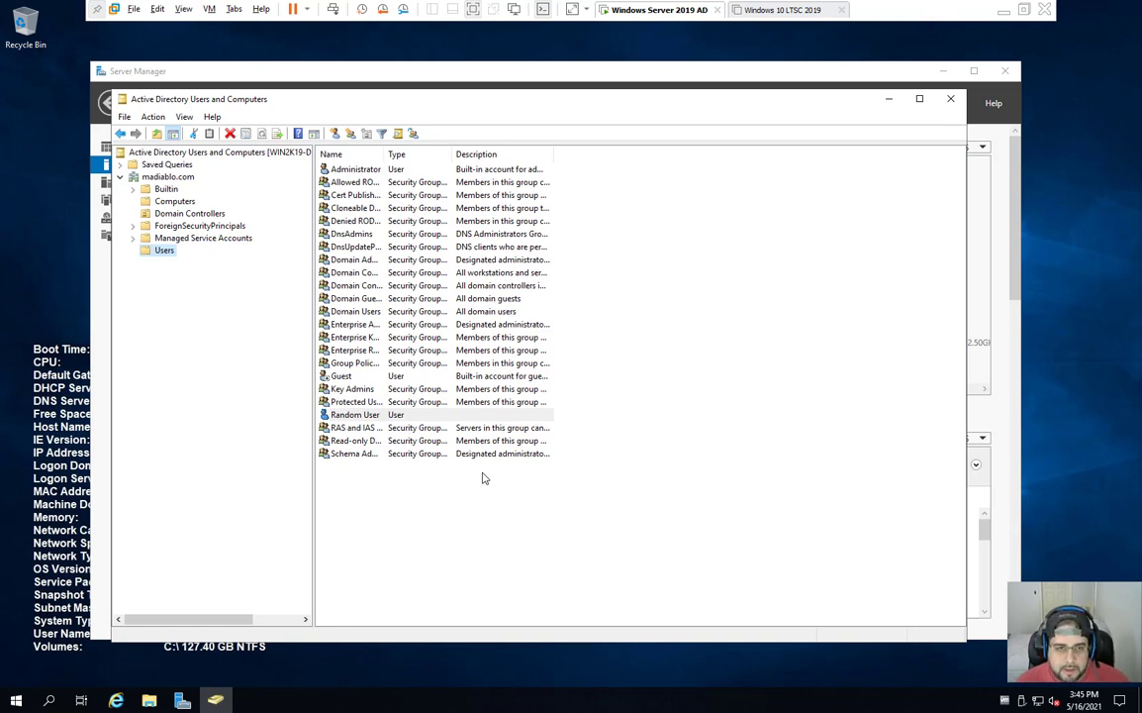
# Step: On Random User's Account tab, set 'user cannot change password' and 'password never expires'
pyautogui.moveTo(384, 154); pyautogui.dragTo(414, 156)
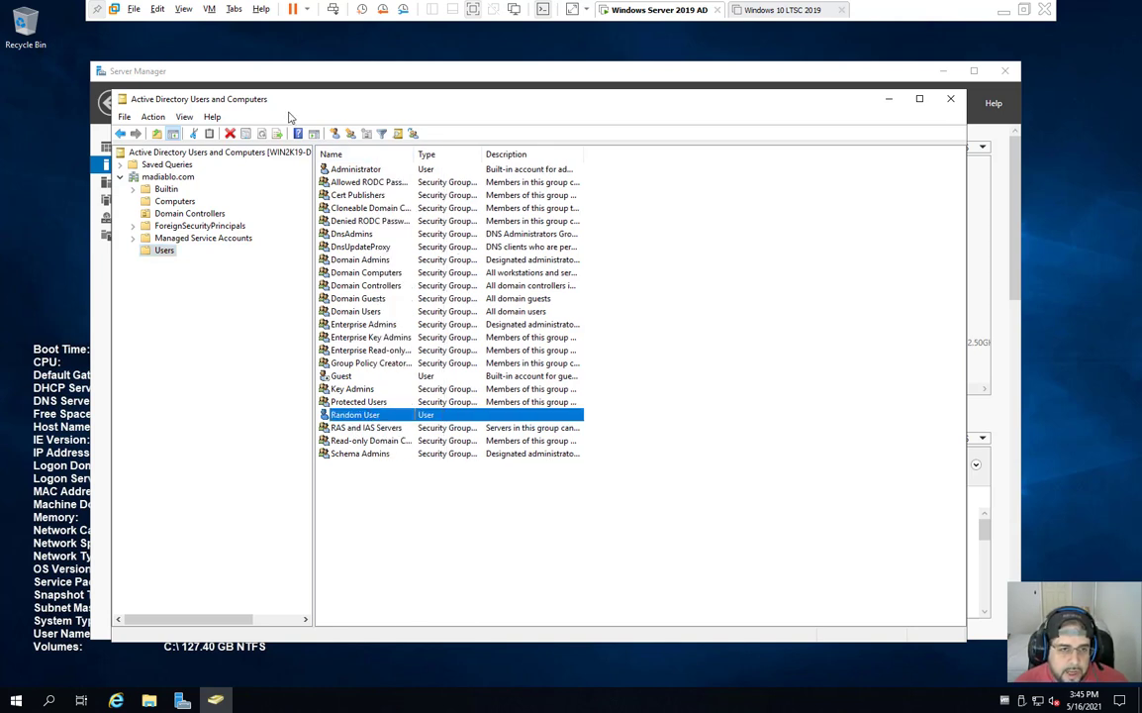
pyautogui.rightClick(393, 415)
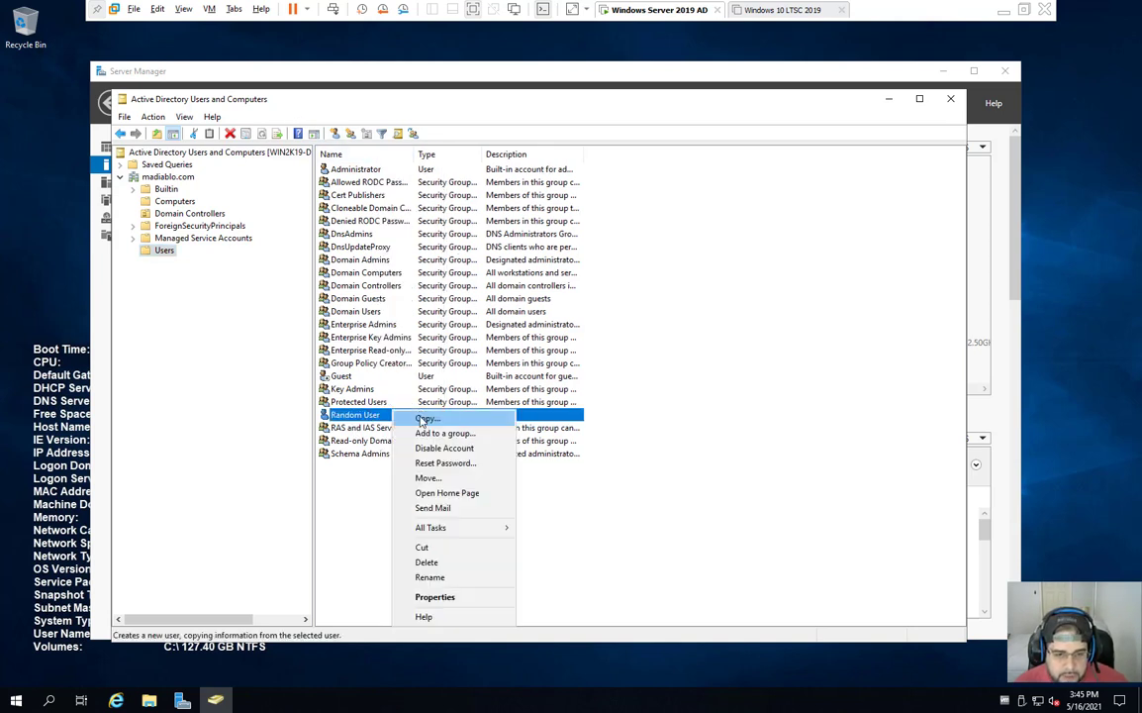
pyautogui.click(461, 599)
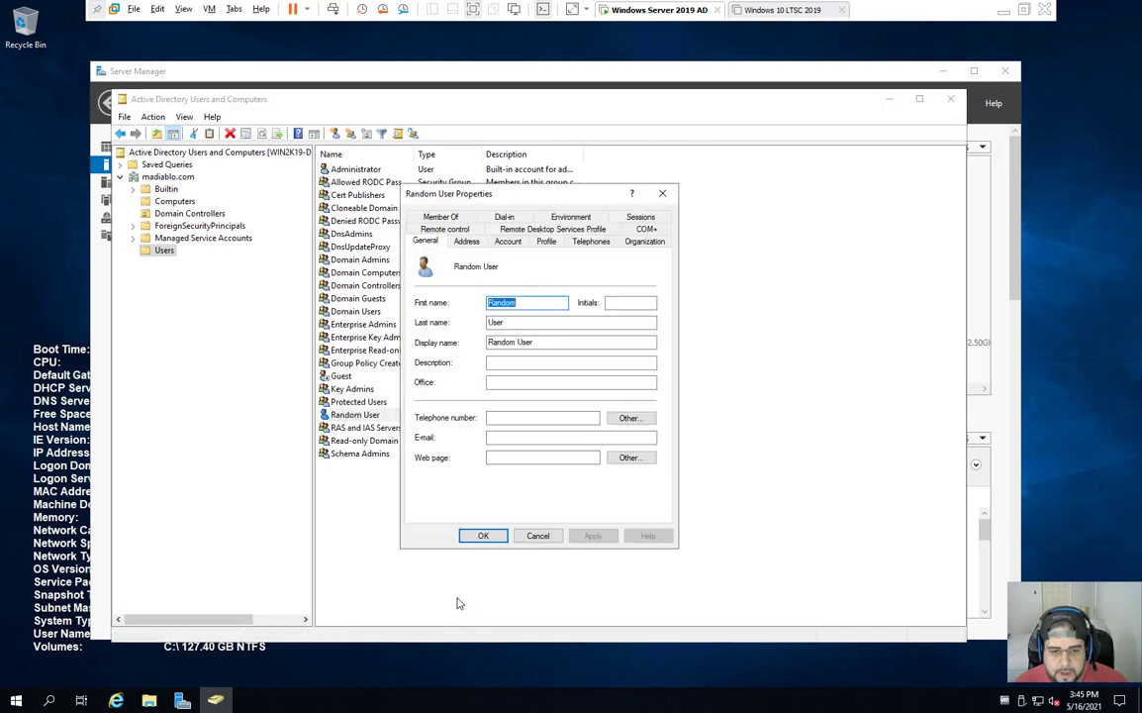
pyautogui.click(504, 249)
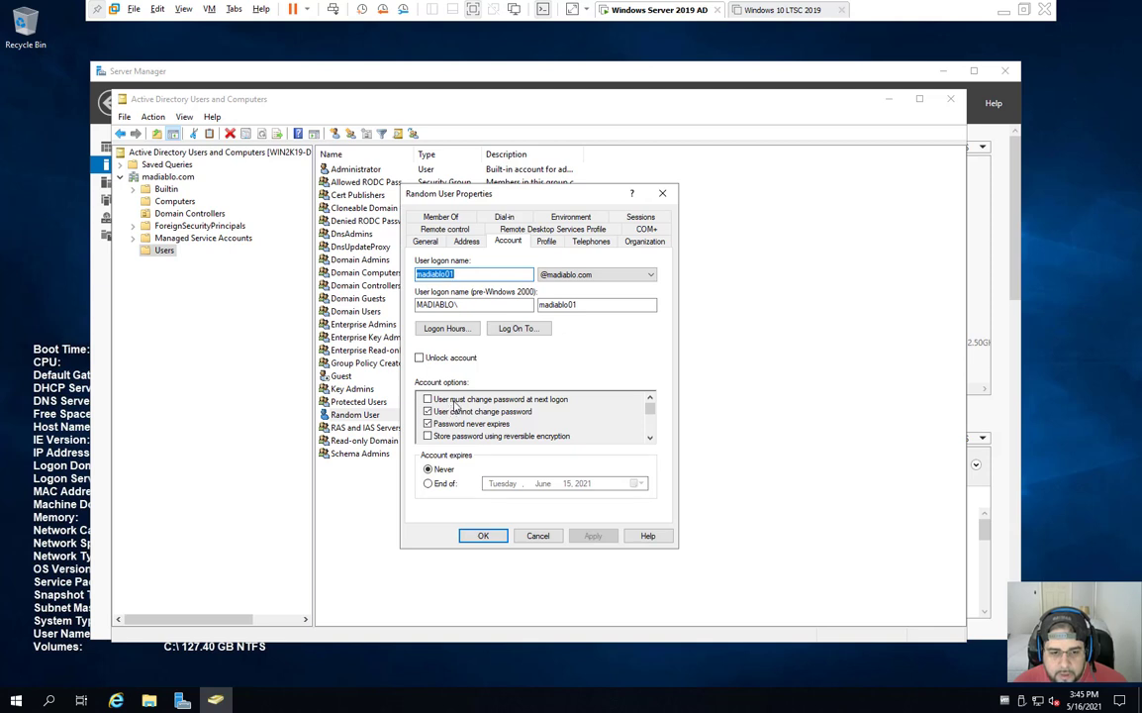
pyautogui.click(427, 424)
pyautogui.click(428, 411)
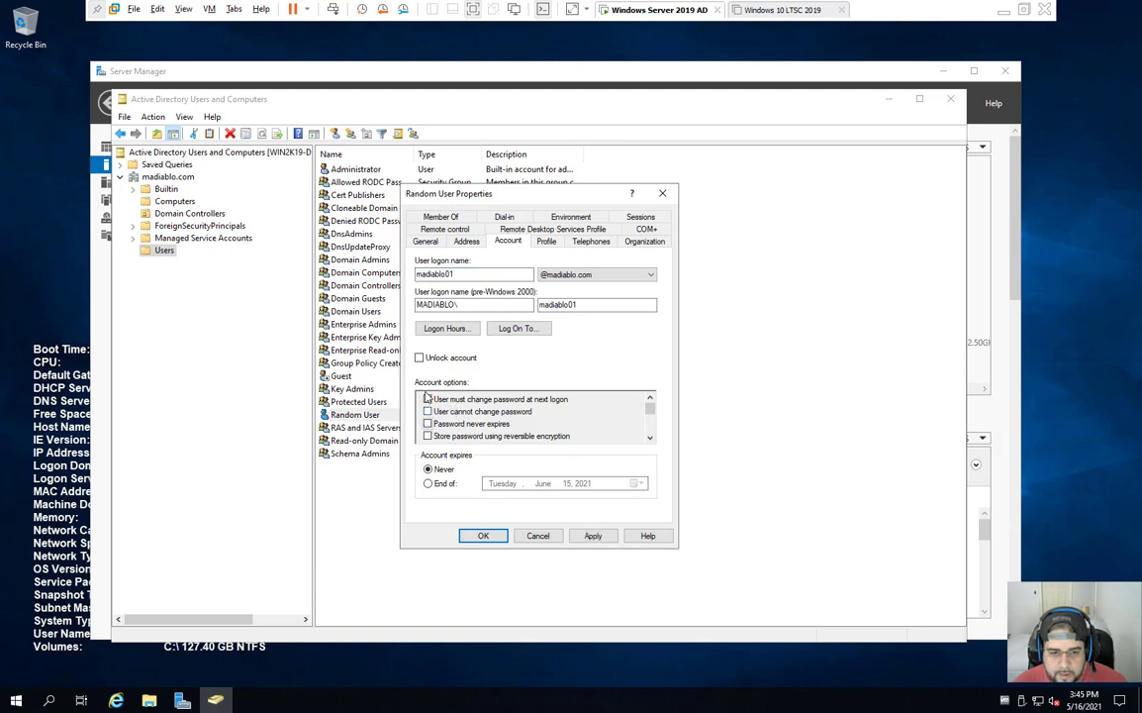
pyautogui.click(428, 399)
pyautogui.click(427, 411)
pyautogui.click(427, 423)
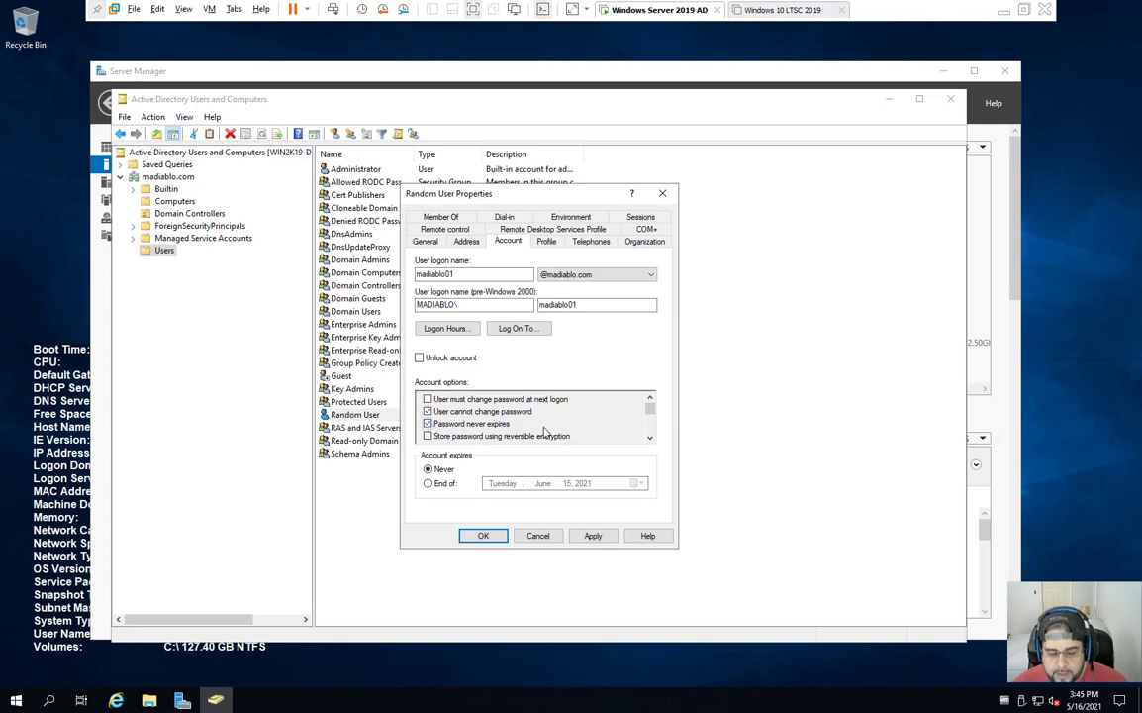
pyautogui.scroll(-3, 649, 430)
pyautogui.scroll(3, 650, 400)
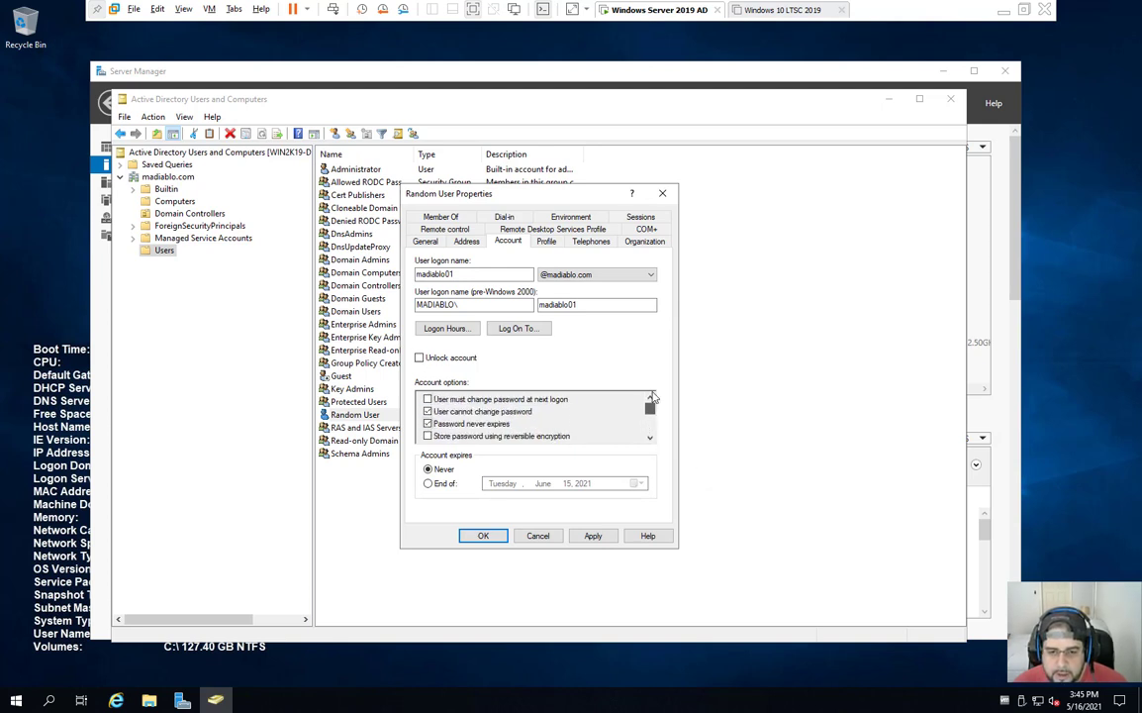
pyautogui.click(482, 536)
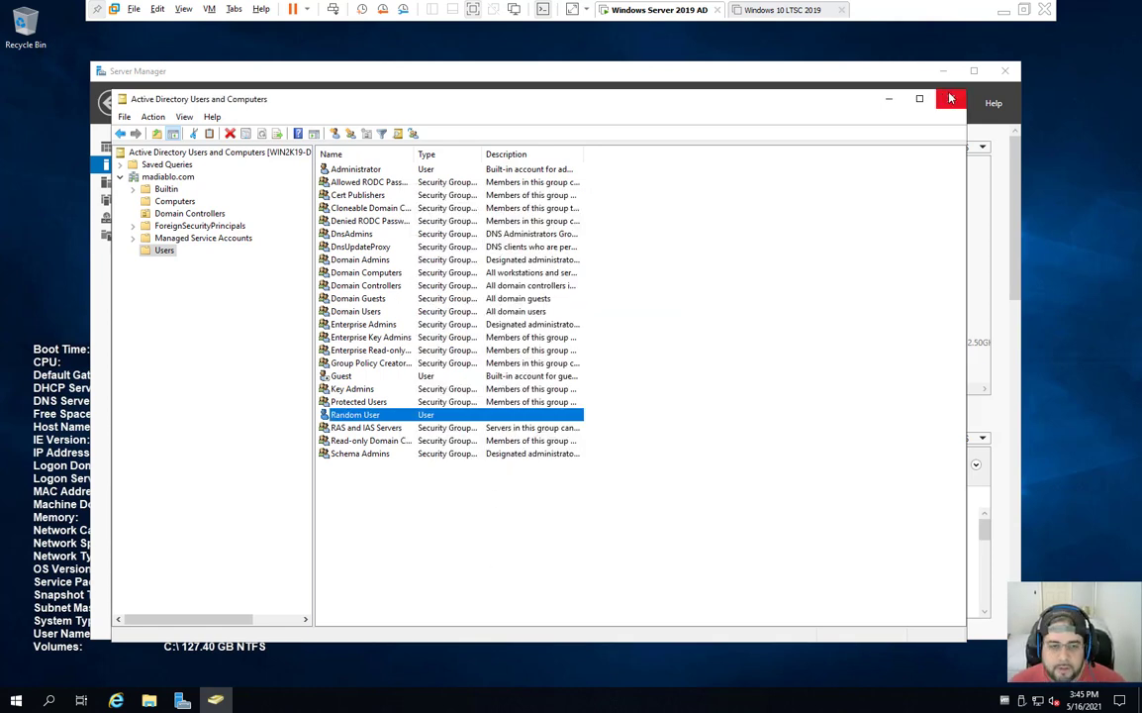
# Step: Reopen Random User's properties to verify the account options, then go to the Windows 10 LTSC 2019 VM
pyautogui.click(633, 254)
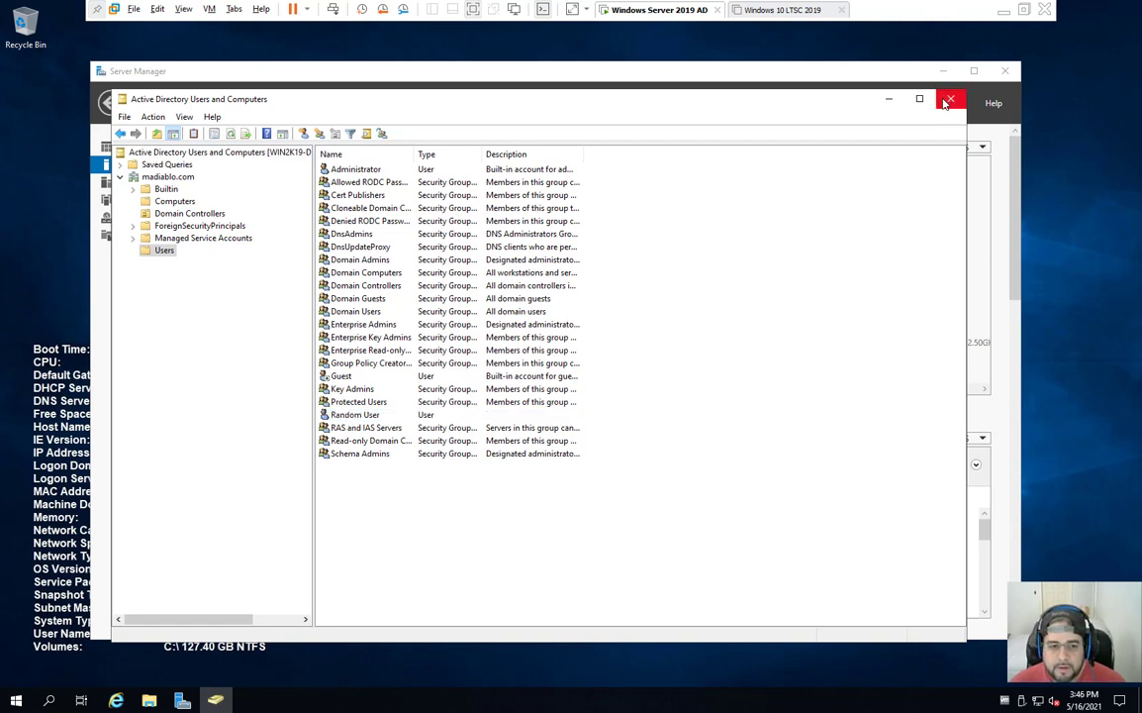
pyautogui.doubleClick(354, 416)
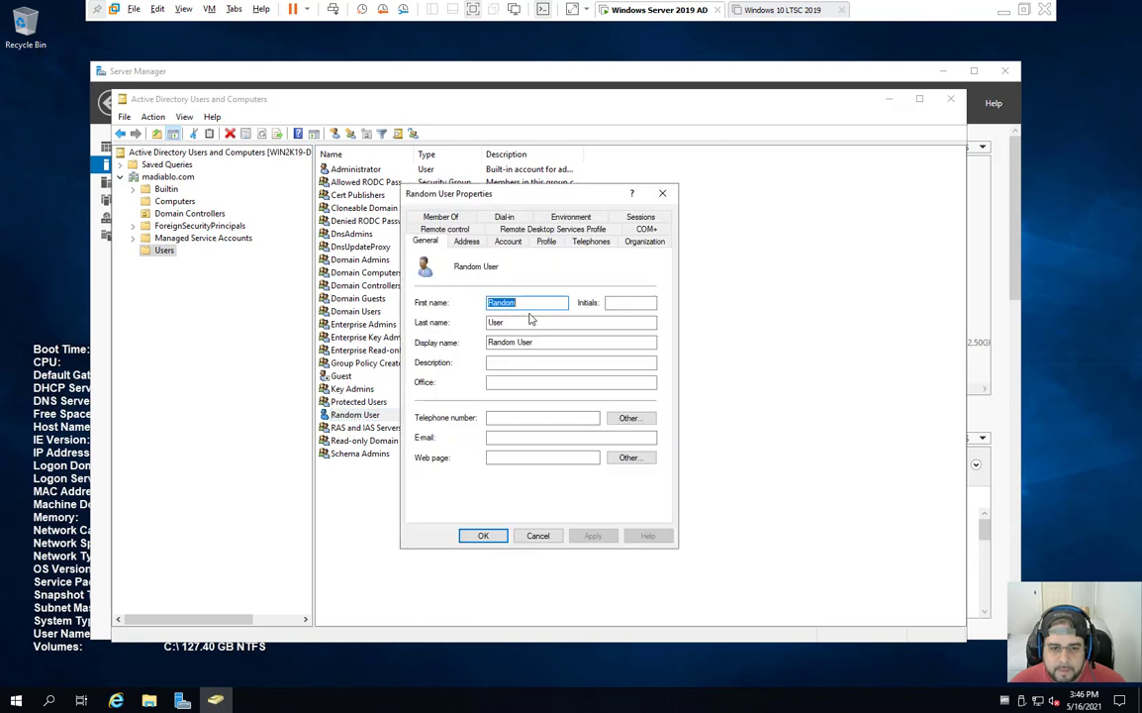
pyautogui.click(508, 242)
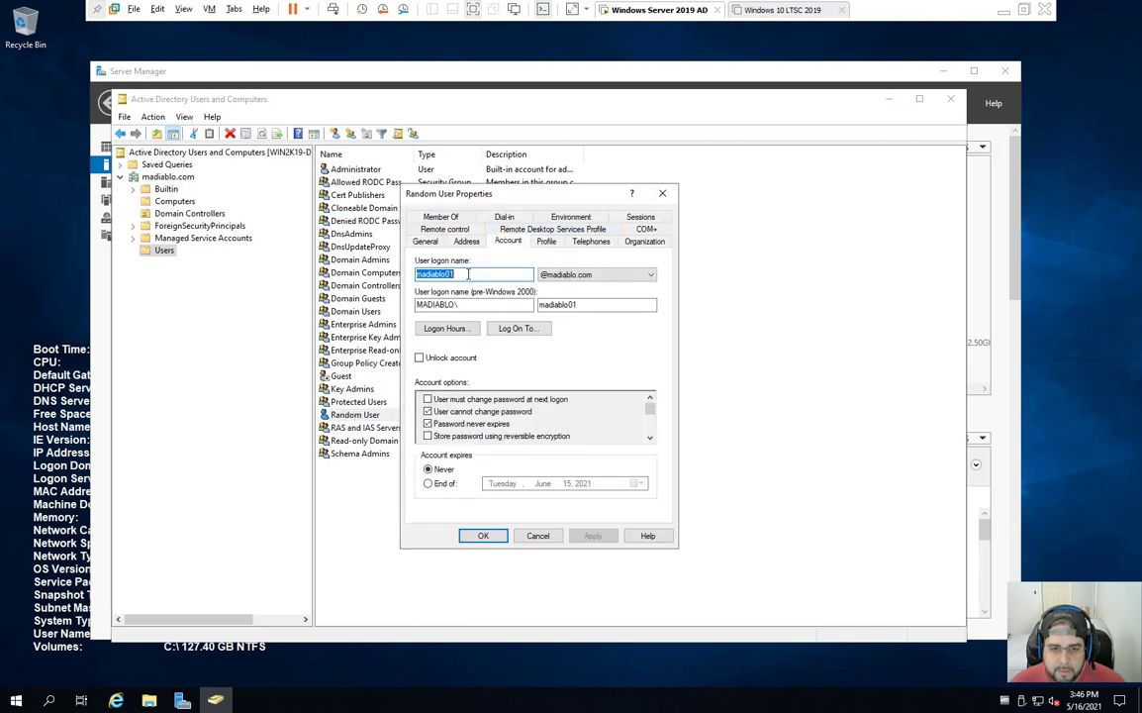
pyautogui.click(662, 193)
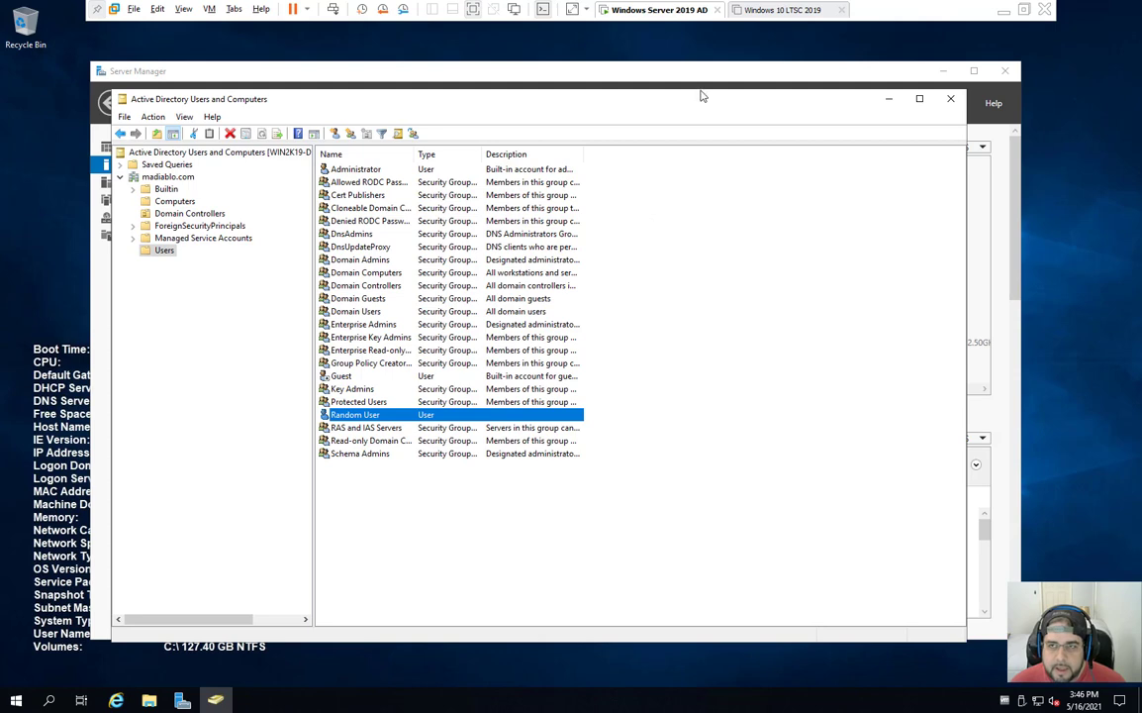
pyautogui.click(780, 10)
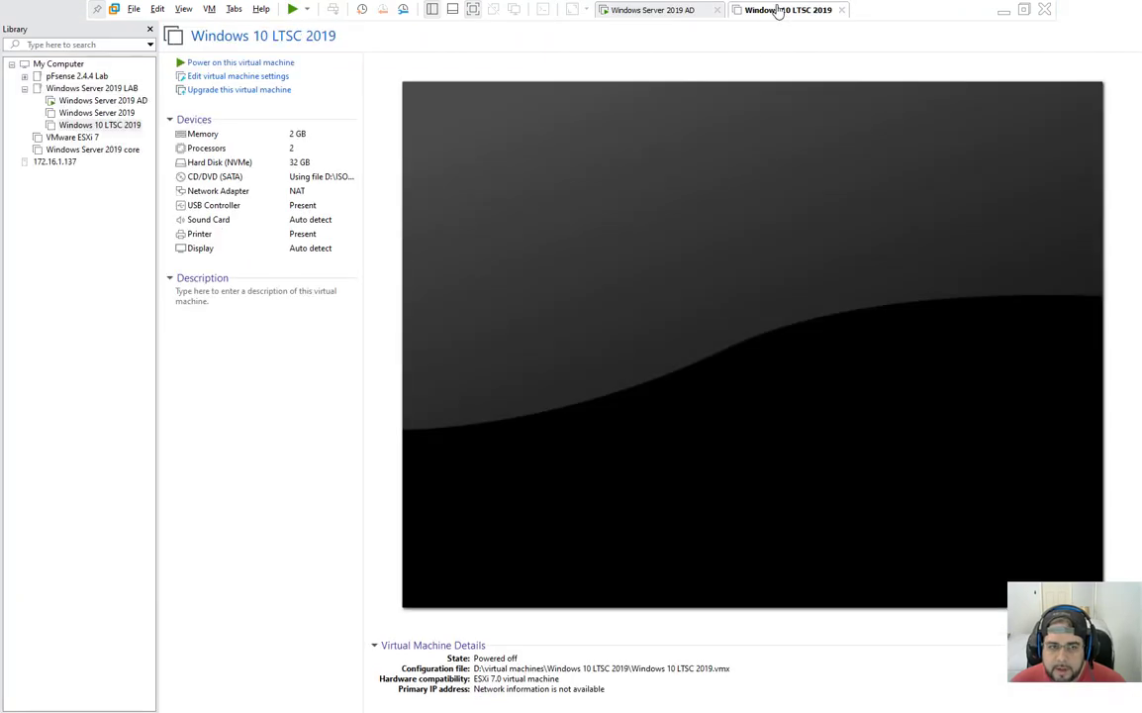
# Step: Power on the Windows 10 LTSC 2019 VM and return to the Windows Server 2019 AD tab
pyautogui.click(275, 62)
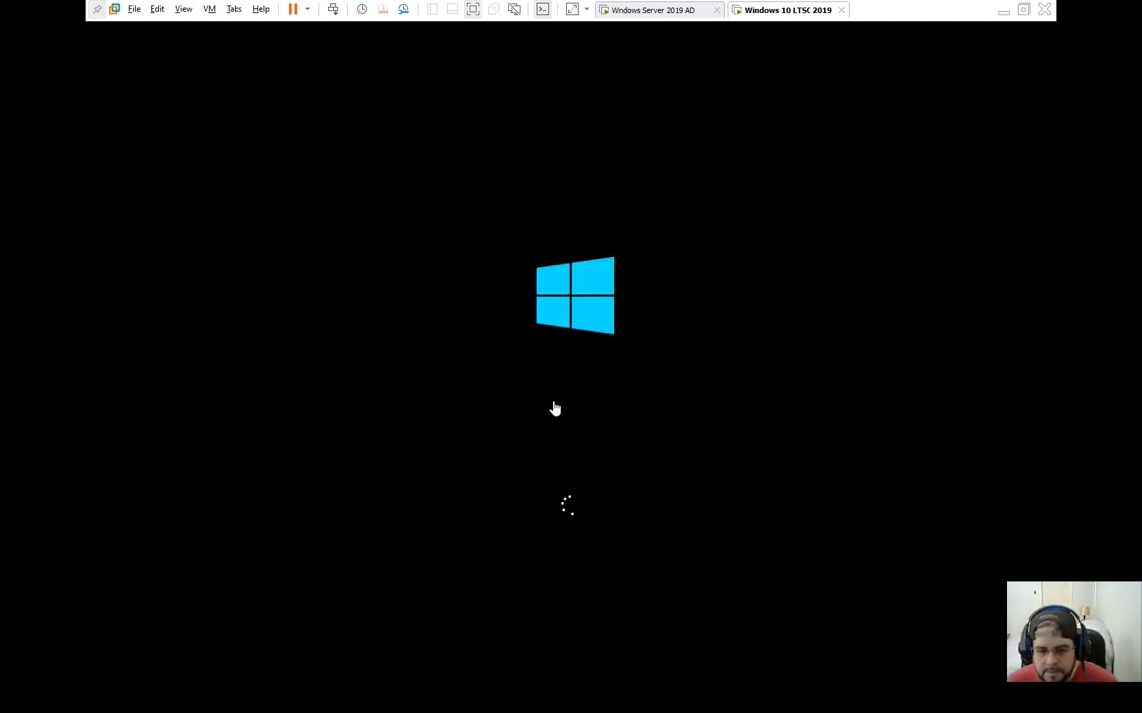
pyautogui.click(626, 10)
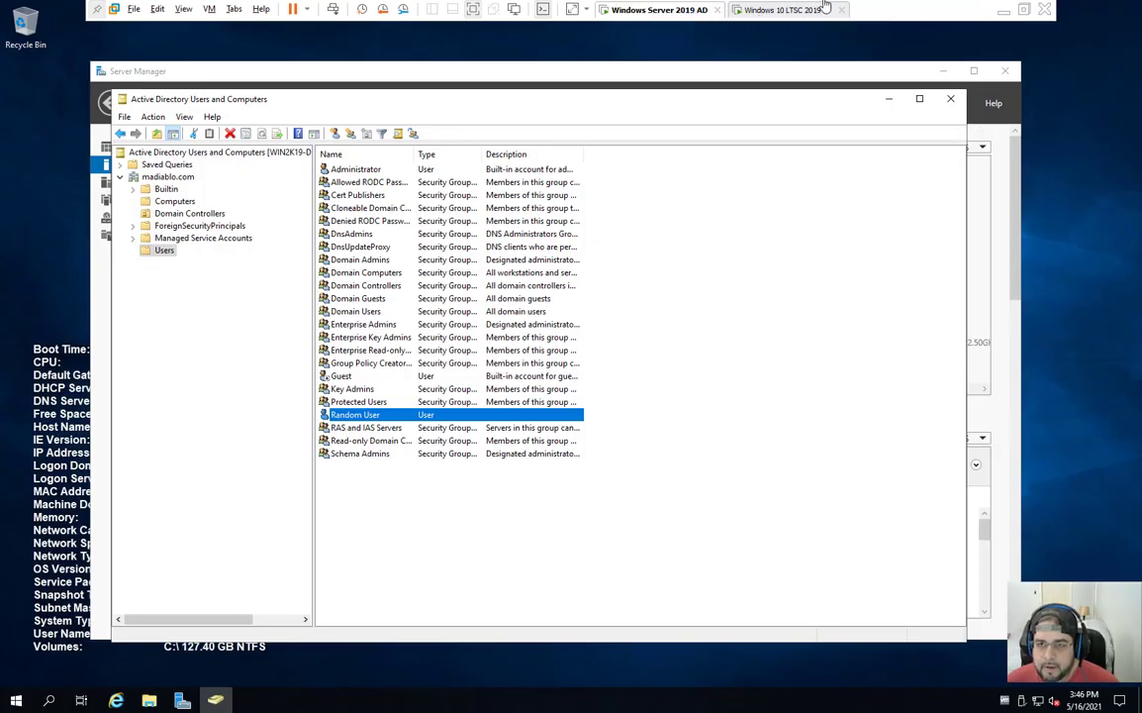
# Step: Check in VM Settings that the Windows 10 LTSC 2019 network adapter is set to NAT
pyautogui.click(799, 12)
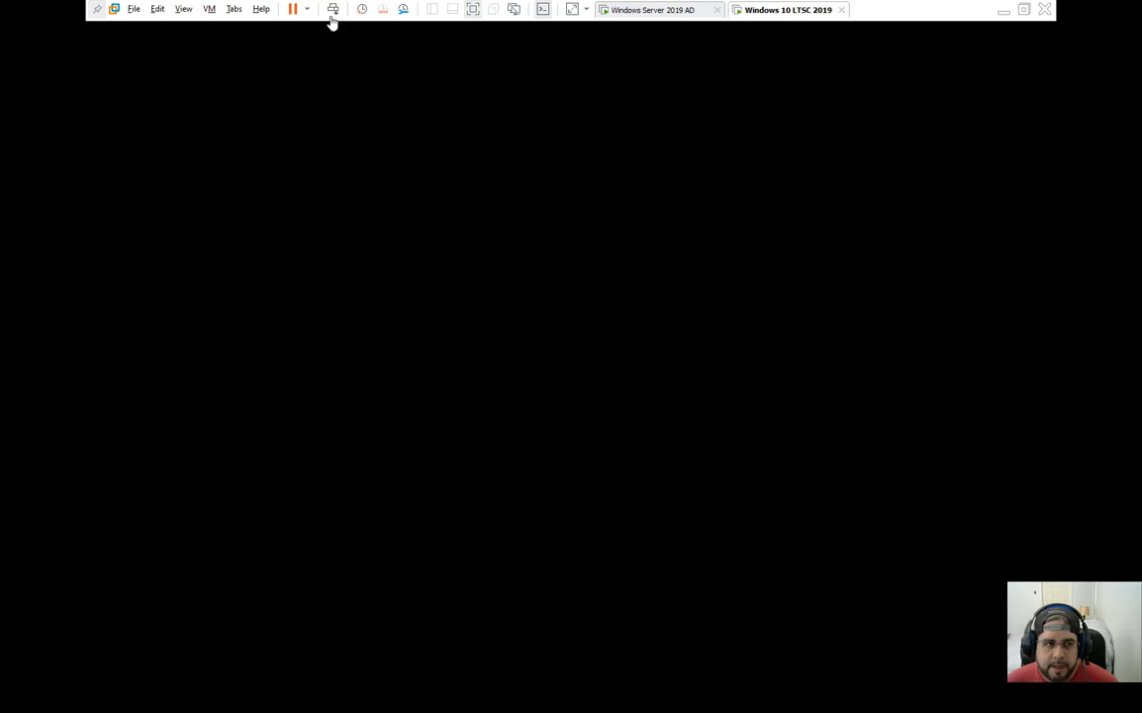
pyautogui.click(209, 8)
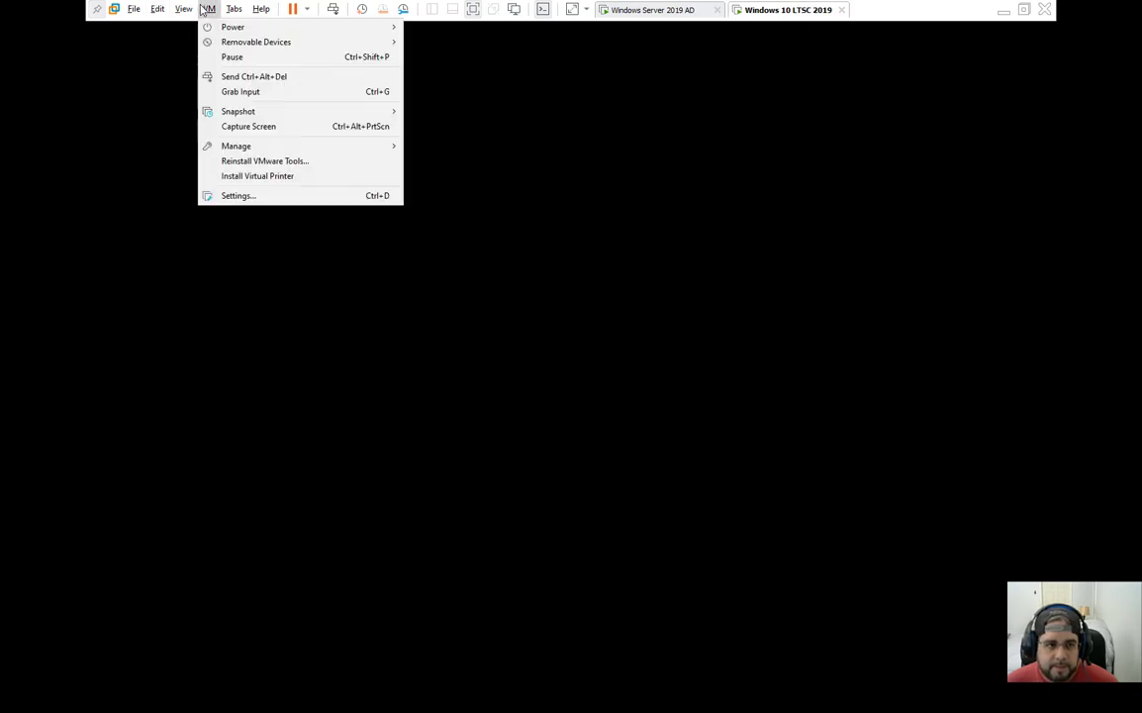
pyautogui.click(273, 195)
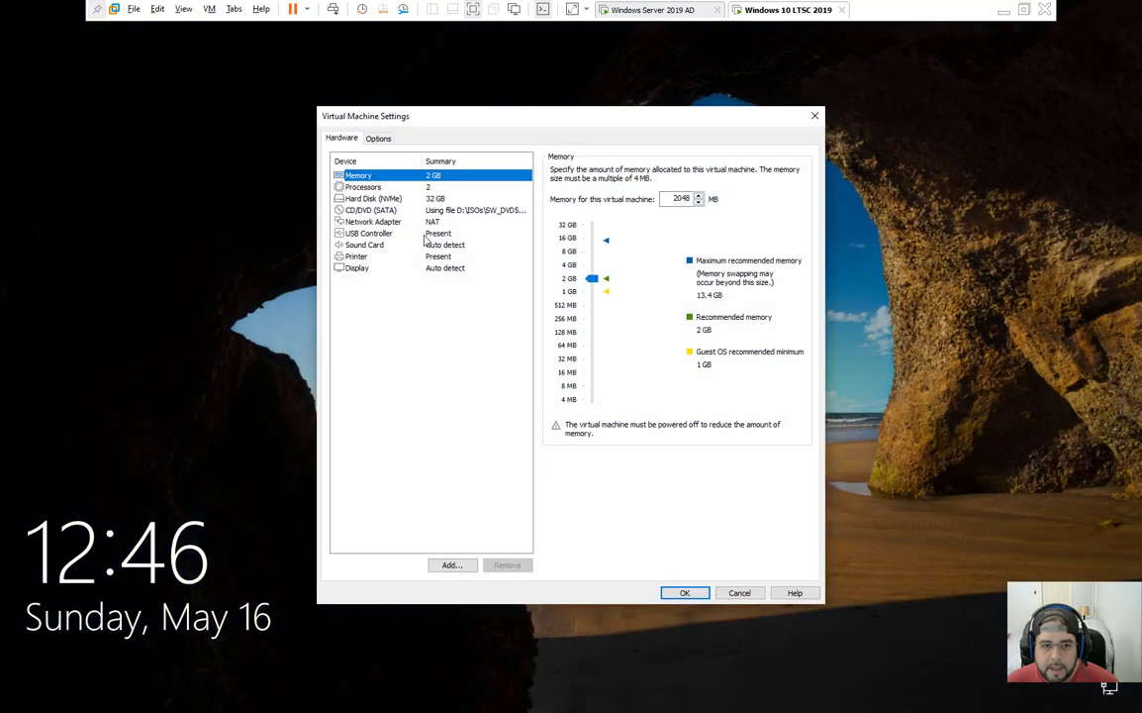
pyautogui.click(381, 221)
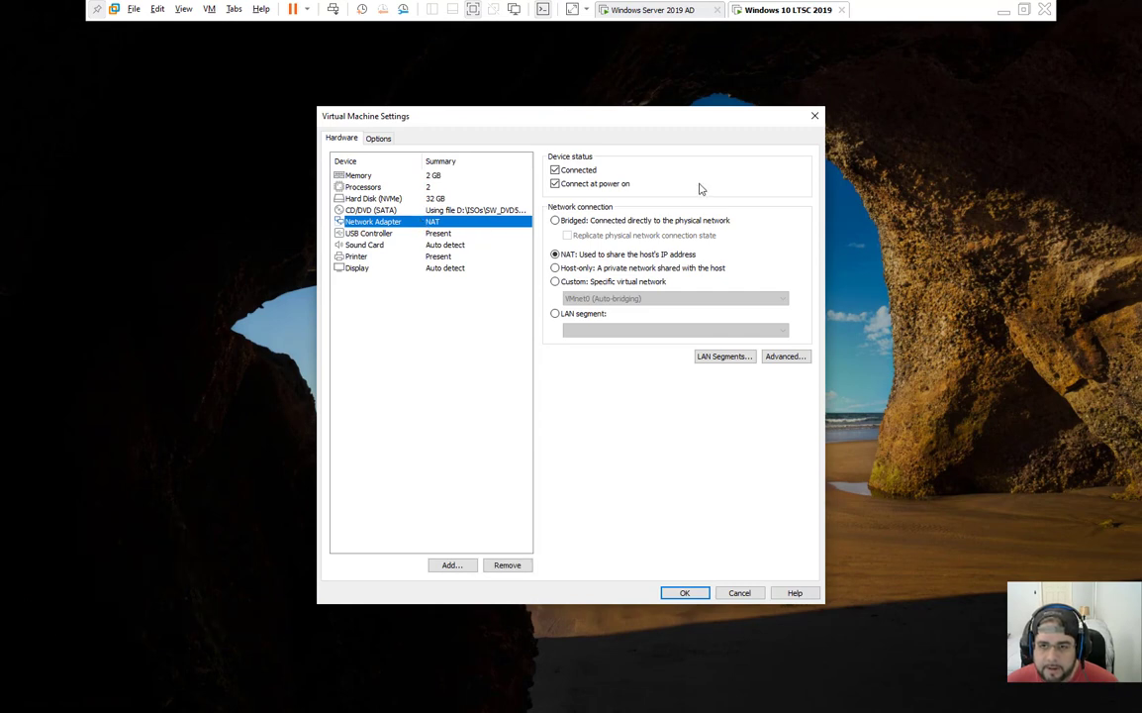
# Step: Close VM Settings and sign in as the local user, retyping the password after an error
pyautogui.click(814, 116)
pyautogui.click(599, 493)
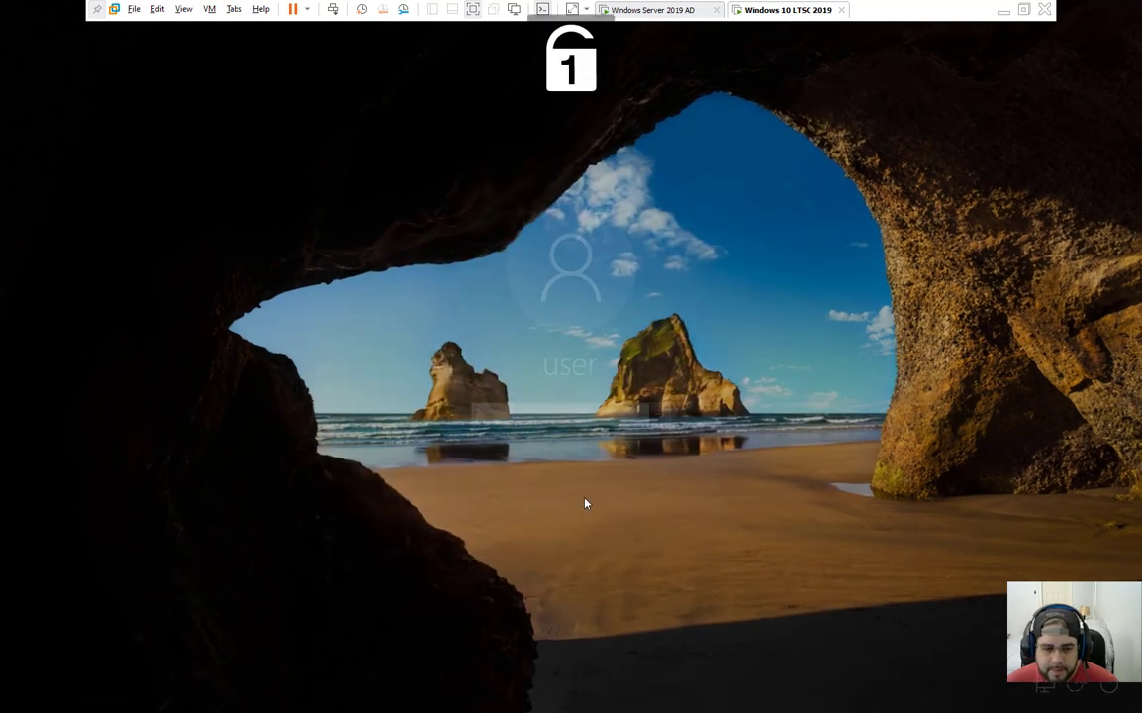
pyautogui.write('Pa')
pyautogui.press('Return')
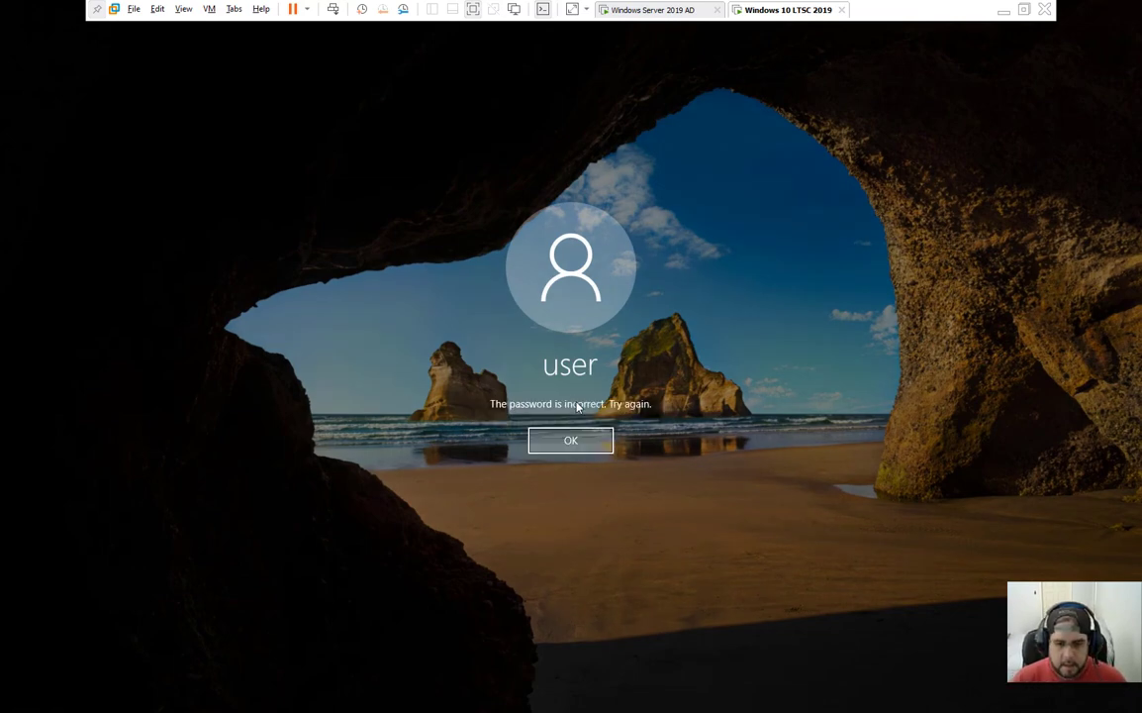
pyautogui.press('Return')
pyautogui.write('Pa')
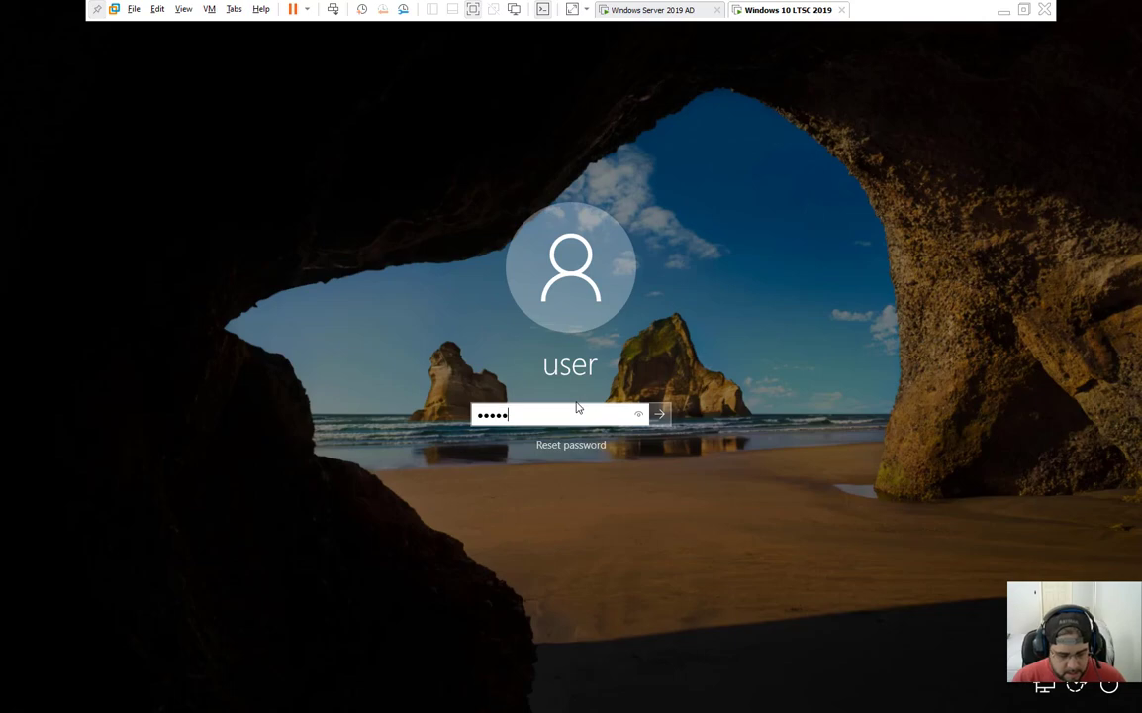
pyautogui.press('Return')
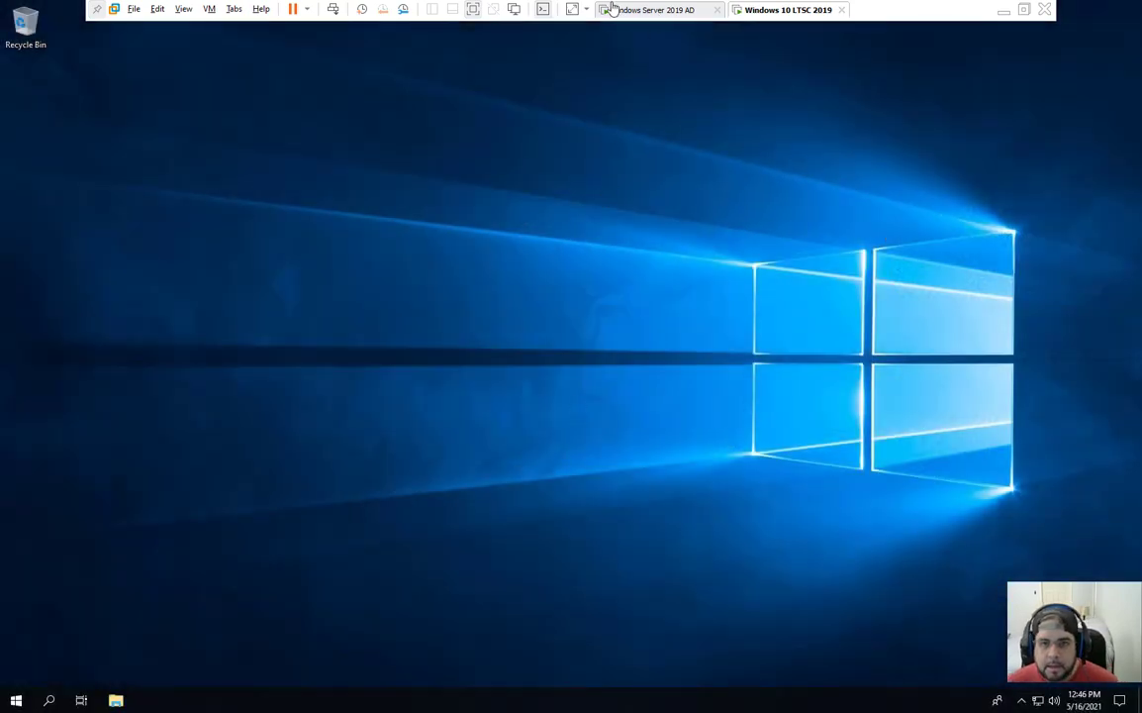
# Step: Return to full screen, then briefly open and close the Start menu and Network & Internet settings
pyautogui.click(543, 10)
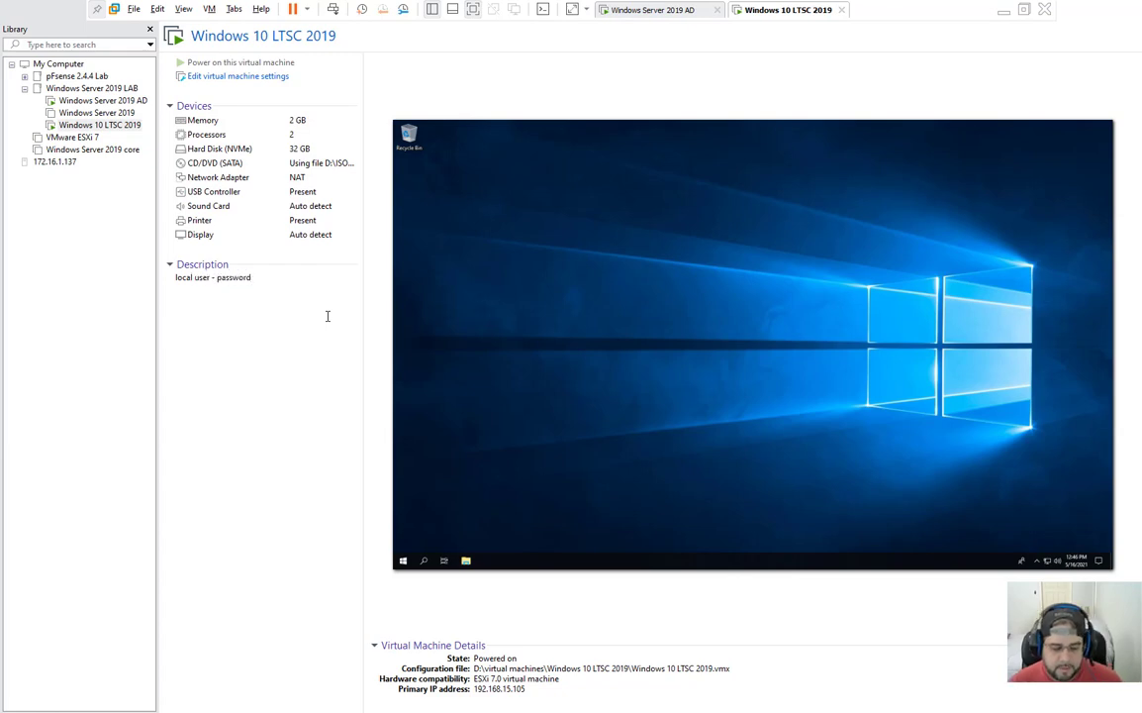
pyautogui.click(543, 10)
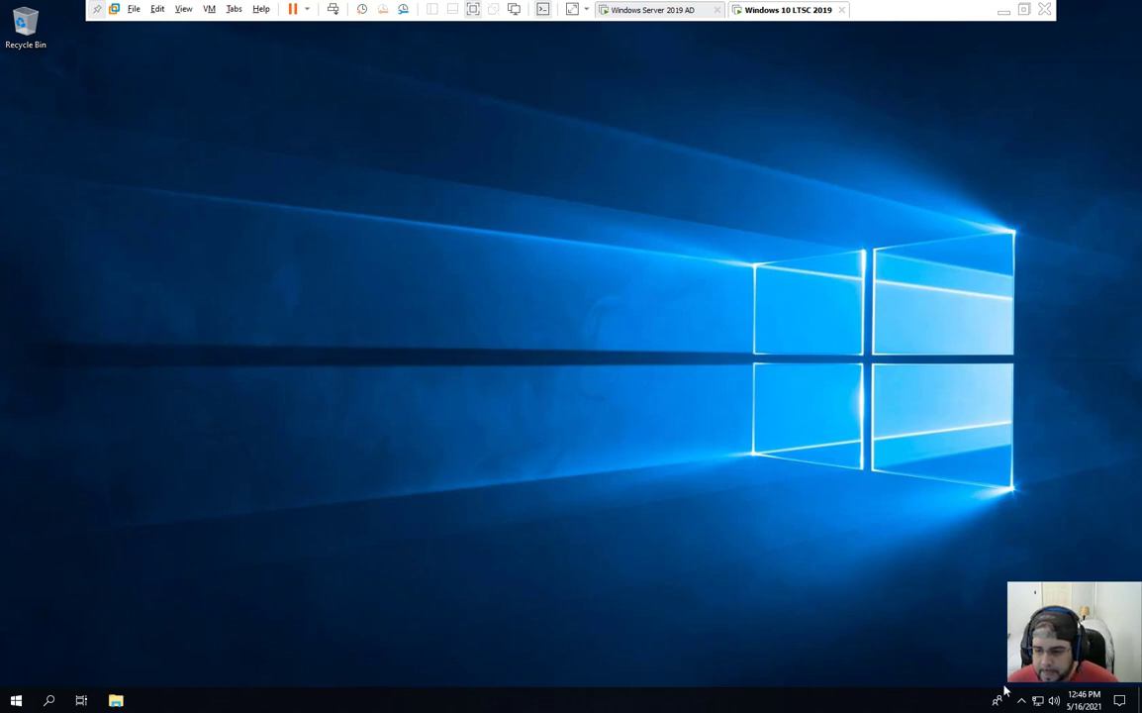
pyautogui.click(16, 700)
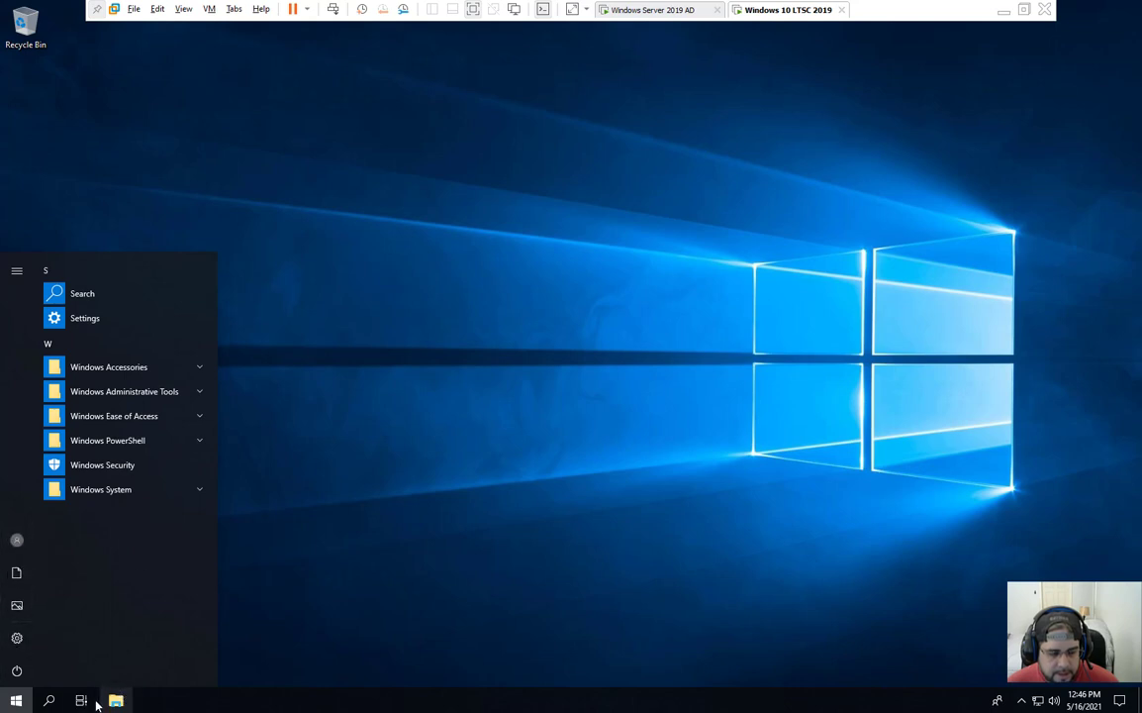
pyautogui.click(305, 628)
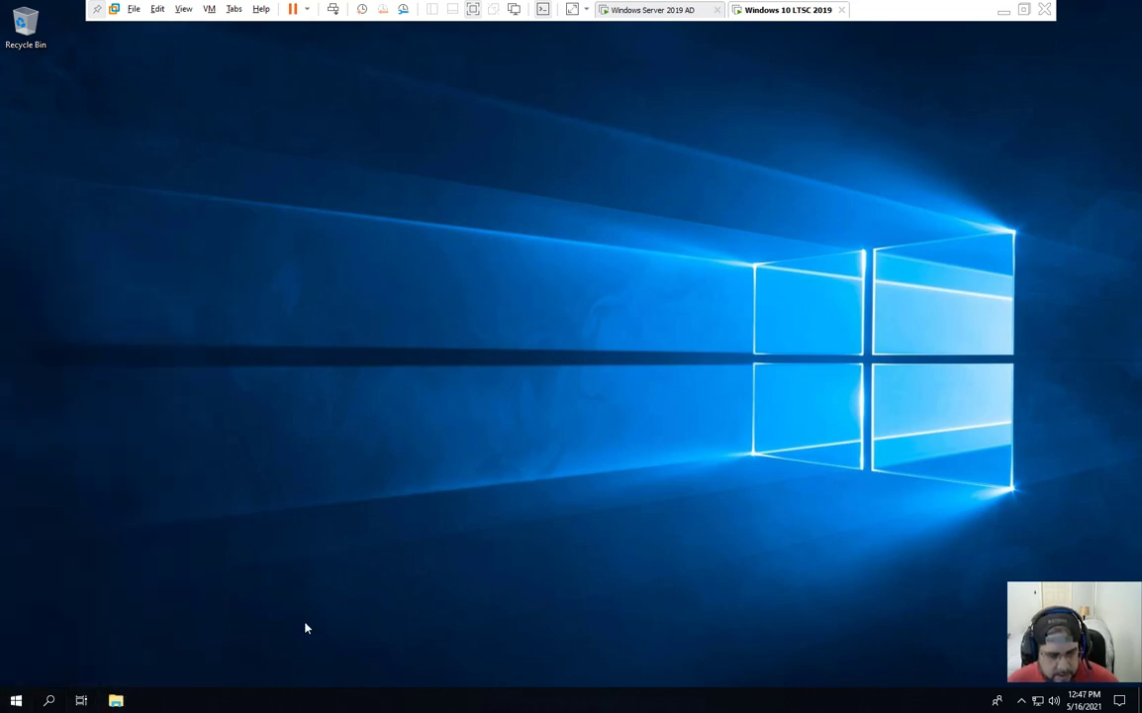
pyautogui.press('super')
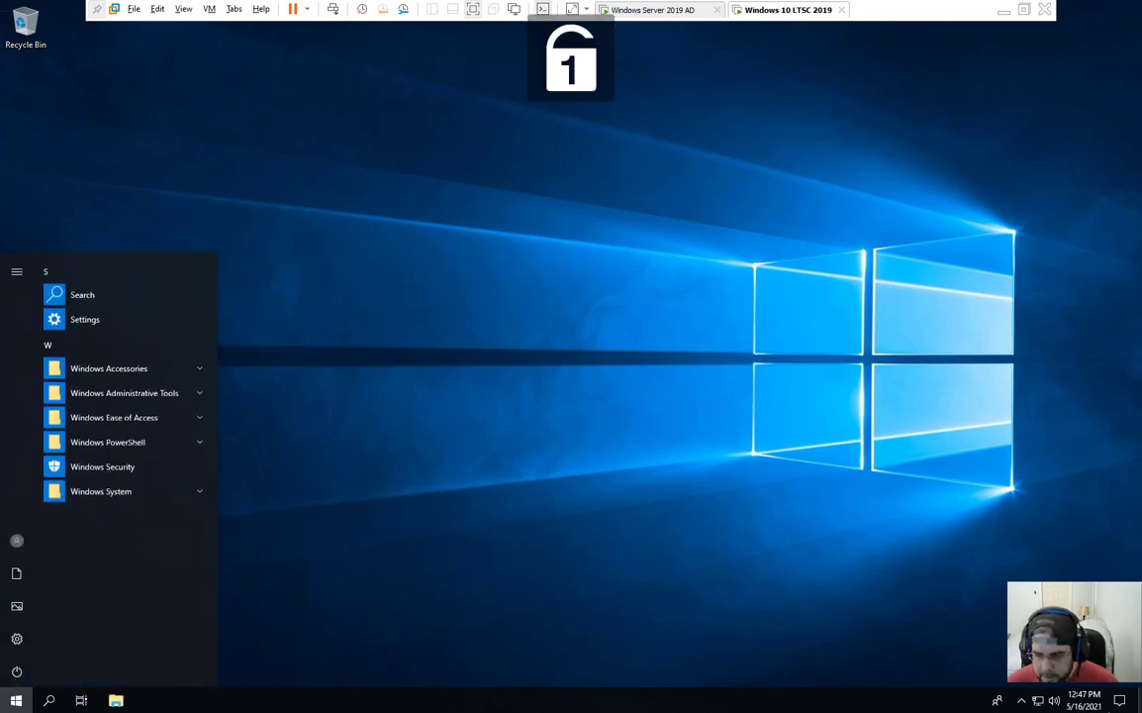
pyautogui.press('super')
pyautogui.rightClick(1037, 701)
pyautogui.click(990, 680)
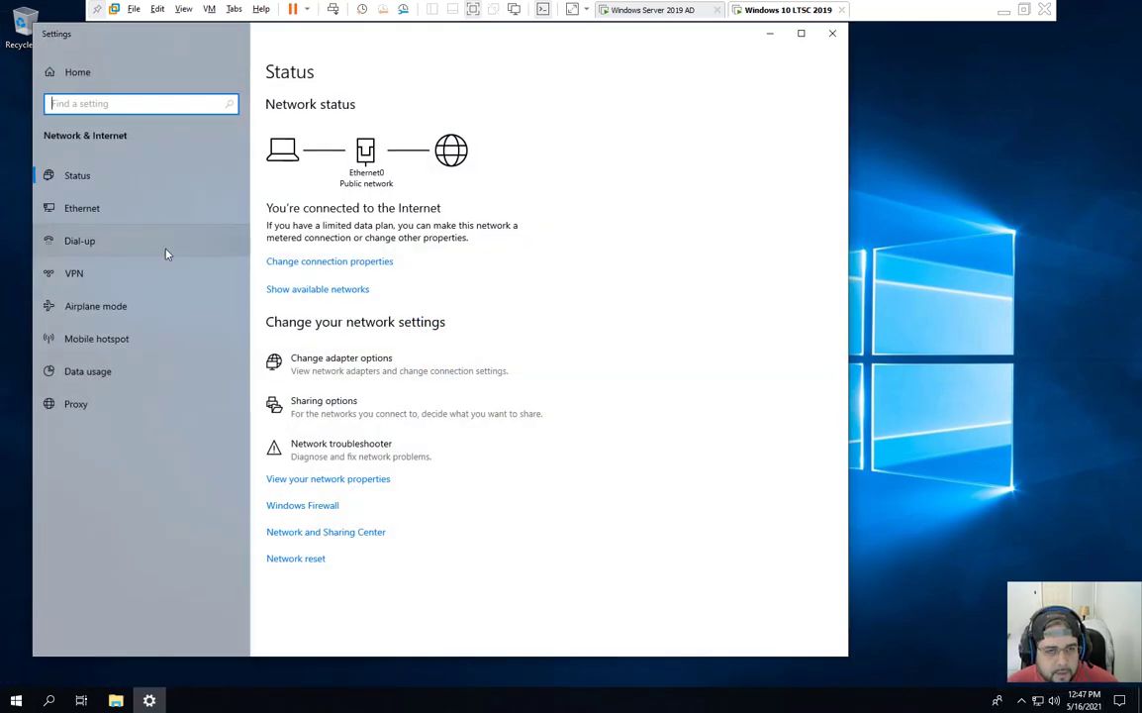
pyautogui.click(831, 33)
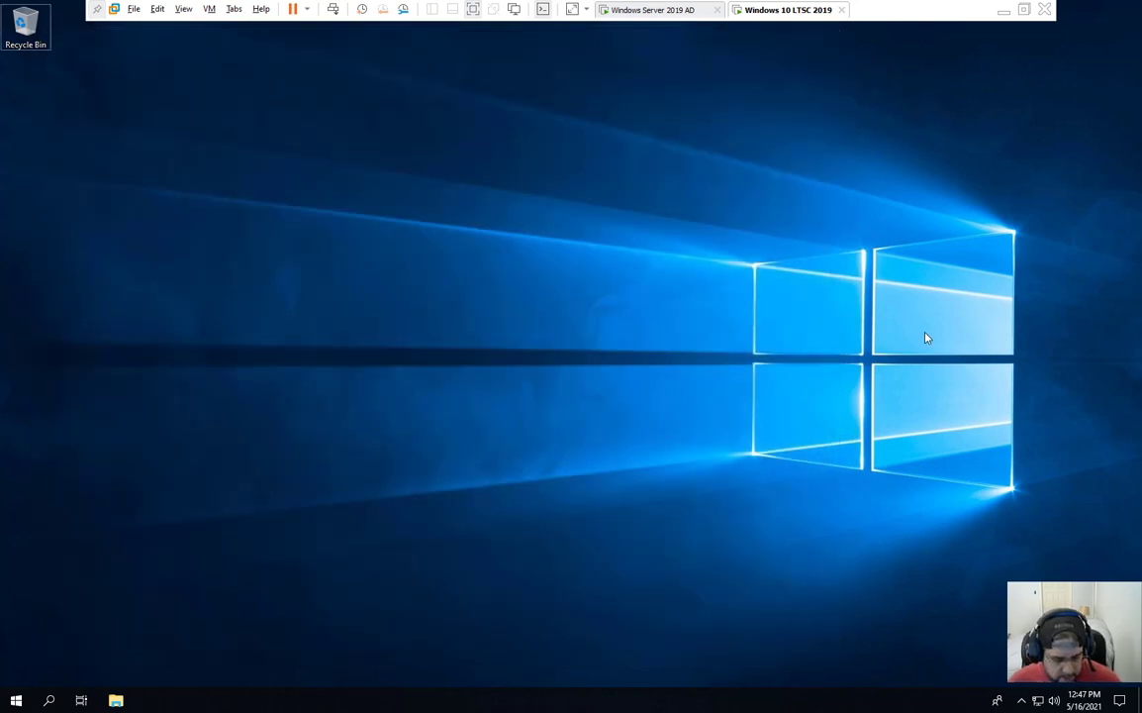
# Step: Search for Control Panel, enlarge it, and go to Network and Sharing Center
pyautogui.press('super+s')
pyautogui.write('cpanke')
pyautogui.press('BackSpace')
pyautogui.press('BackSpace')
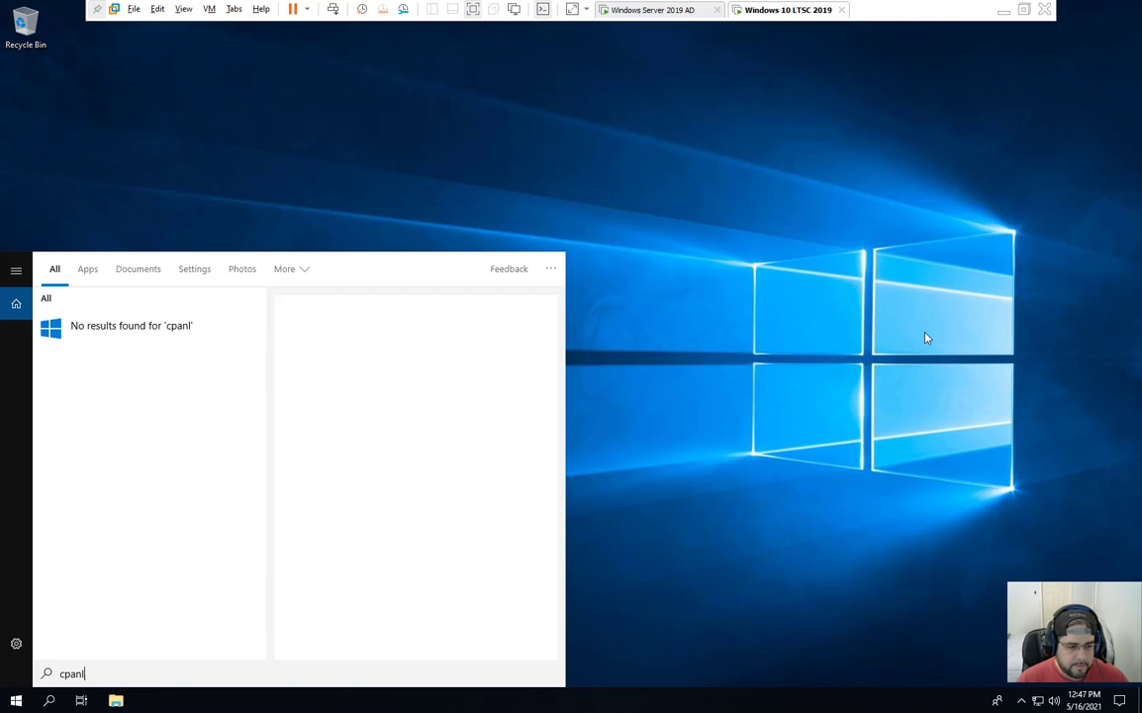
pyautogui.press('Return')
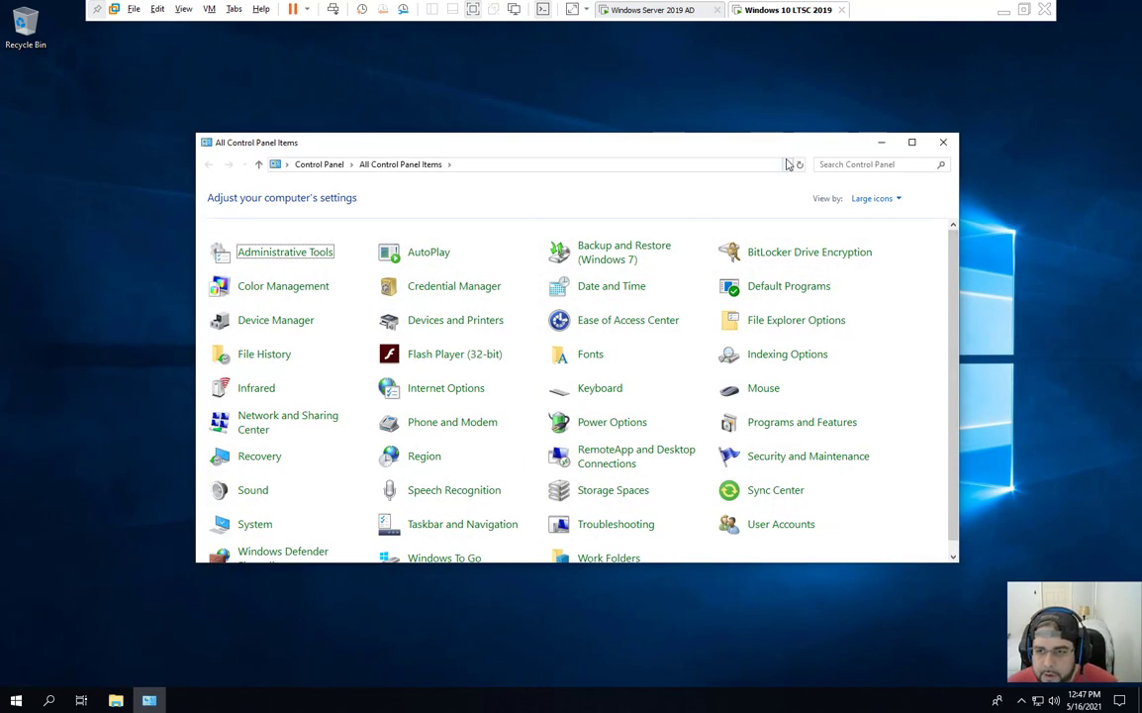
pyautogui.moveTo(709, 151); pyautogui.dragTo(652, 101)
pyautogui.moveTo(902, 514); pyautogui.dragTo(960, 616)
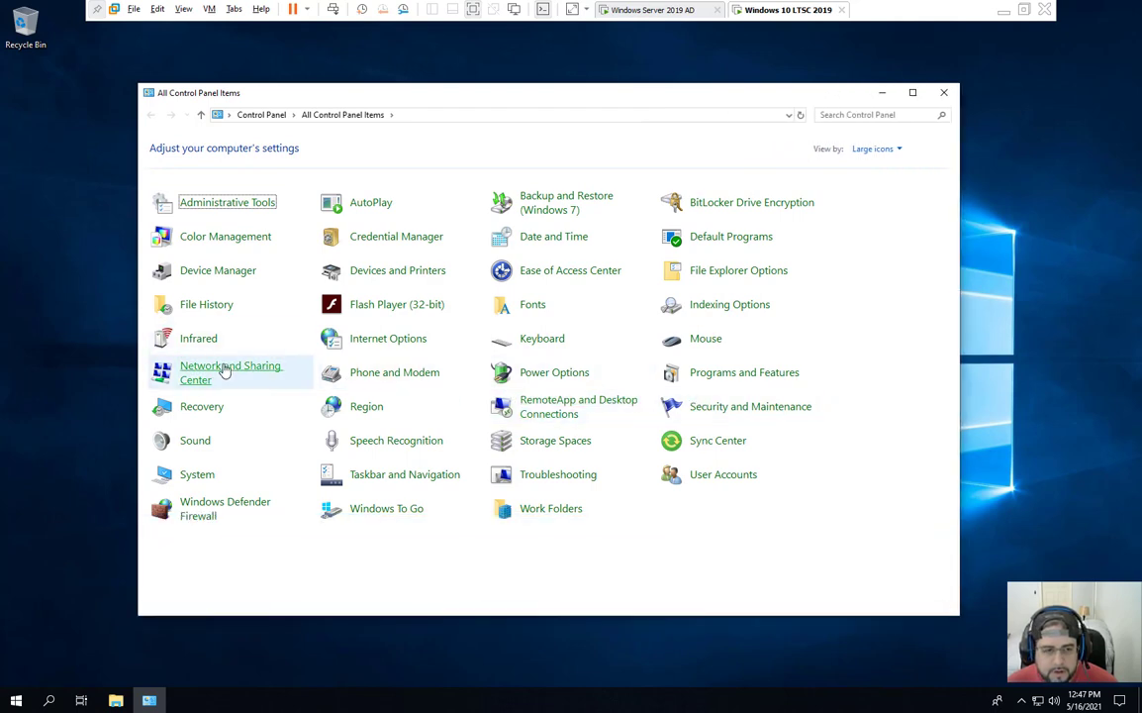
pyautogui.click(272, 367)
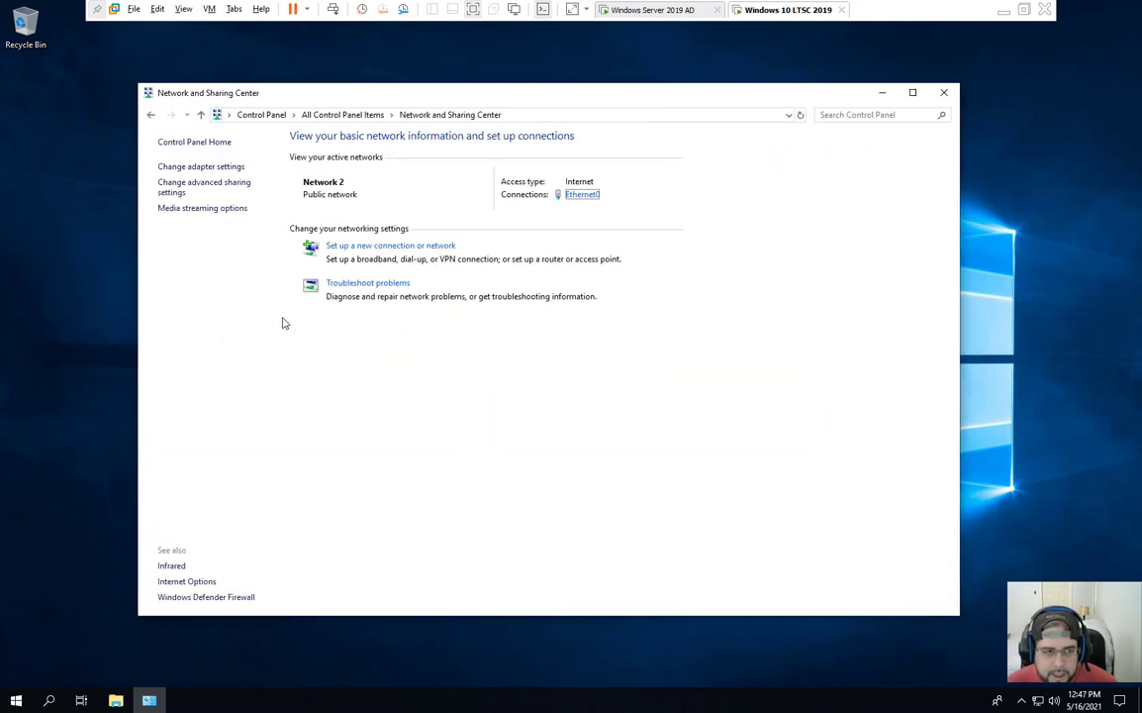
# Step: Open Ethernet0's properties and disable IPv6
pyautogui.click(219, 169)
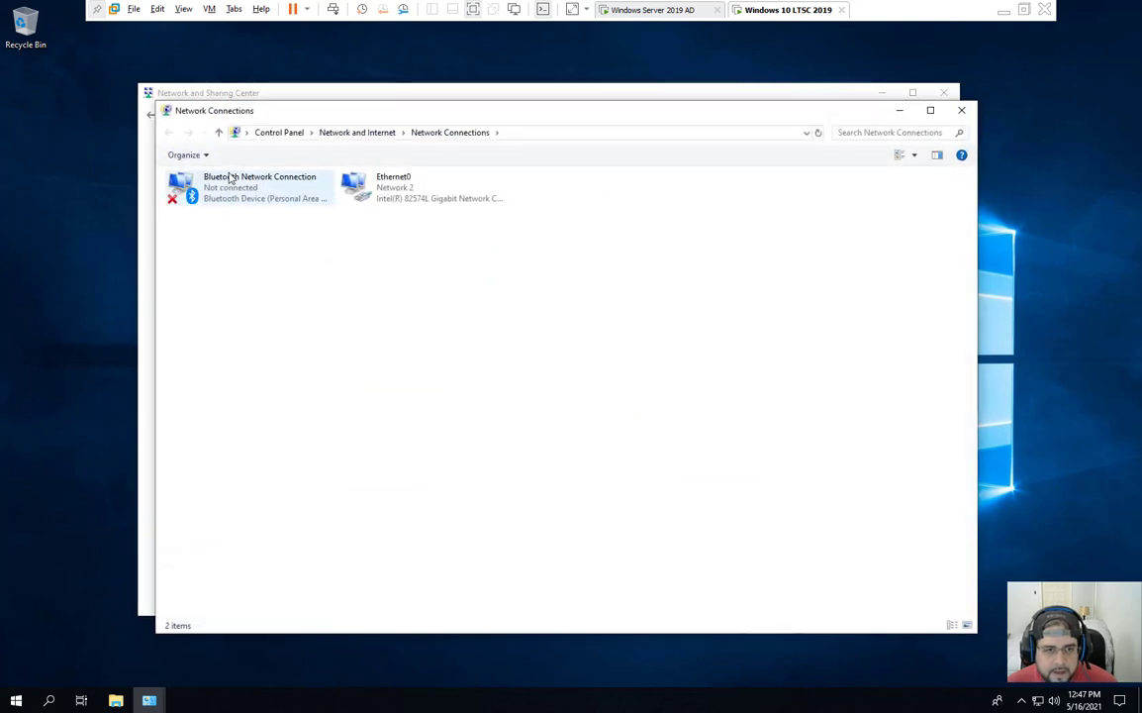
pyautogui.click(229, 179)
pyautogui.click(369, 197)
pyautogui.doubleClick(368, 197)
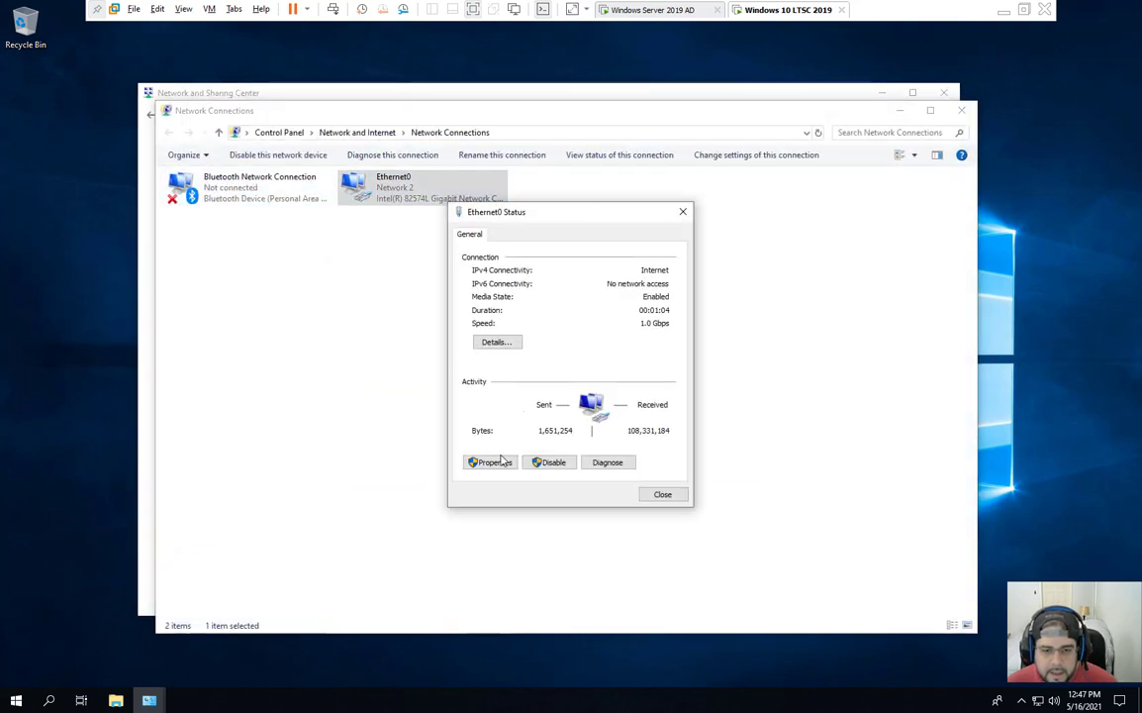
pyautogui.click(492, 464)
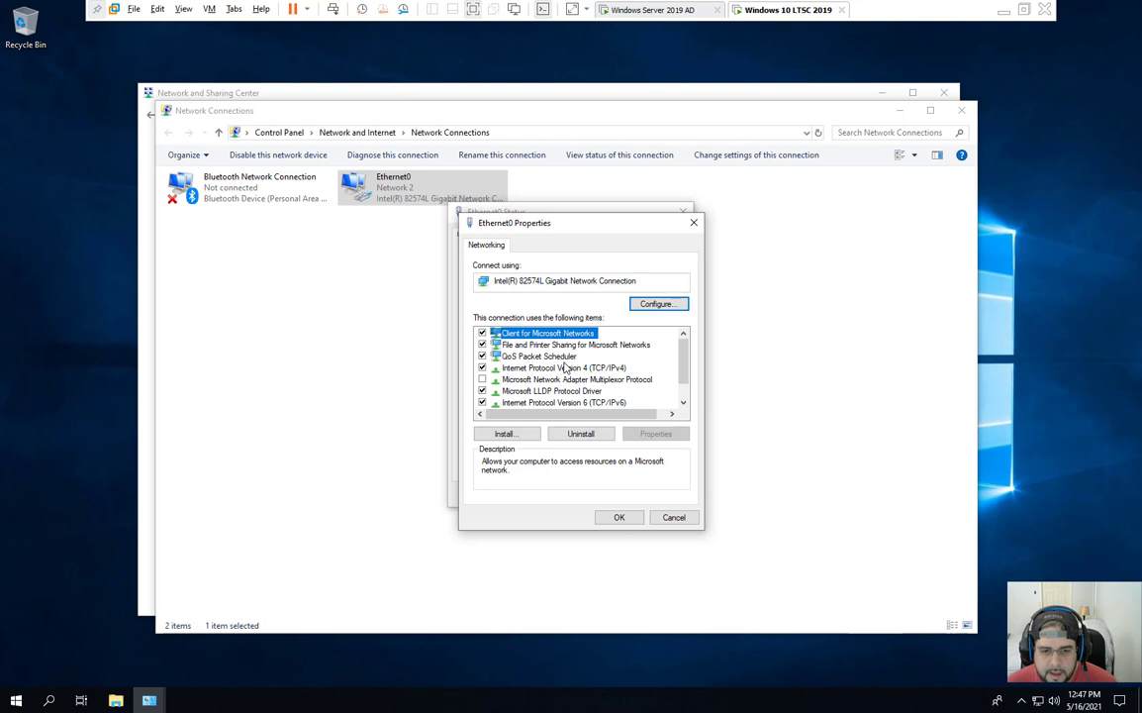
pyautogui.click(564, 368)
pyautogui.press('Down')
pyautogui.press('Down')
pyautogui.press('Down')
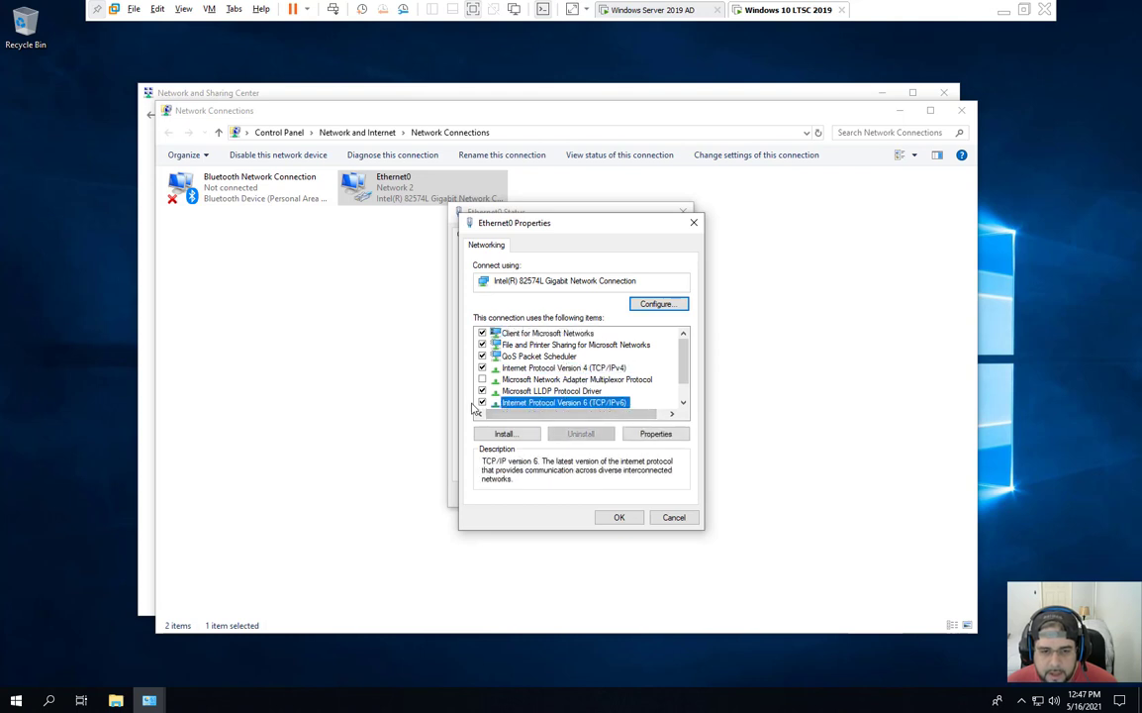
pyautogui.press('space')
pyautogui.press('Up')
pyautogui.press('Up')
pyautogui.press('Up')
# Step: Set the IPv4 preferred DNS server to 192.168.15.10 and apply the Ethernet0 changes
pyautogui.doubleClick(548, 370)
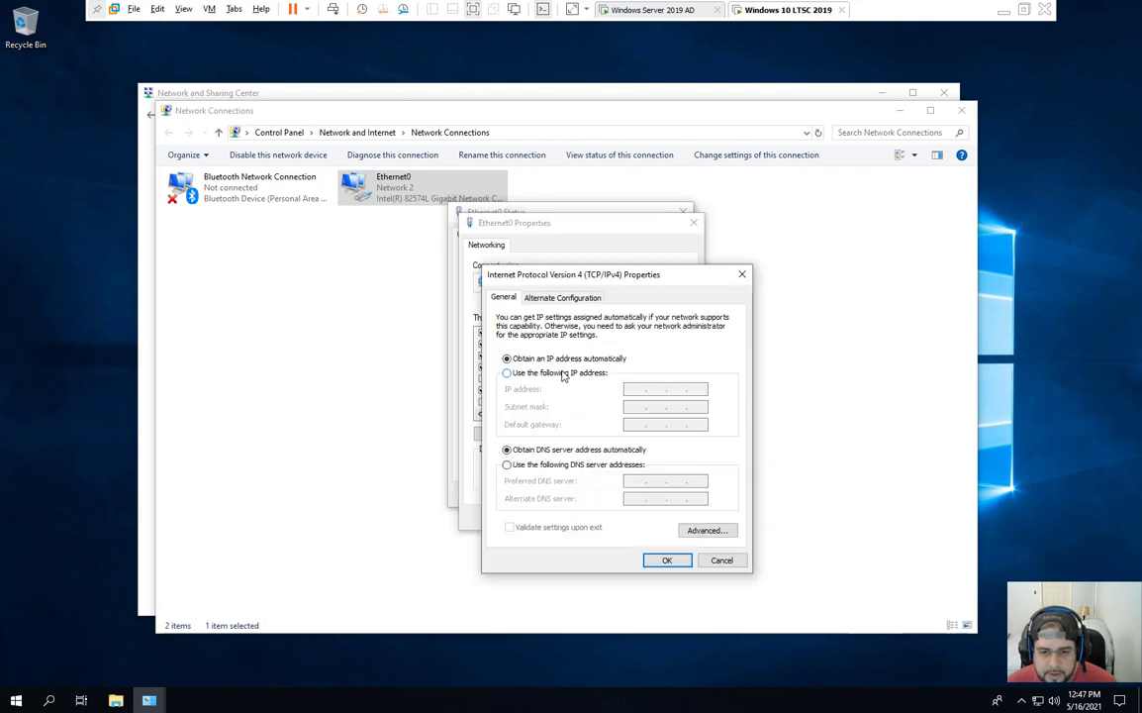
pyautogui.click(590, 467)
pyautogui.write('19')
pyautogui.press('Num_Lock')
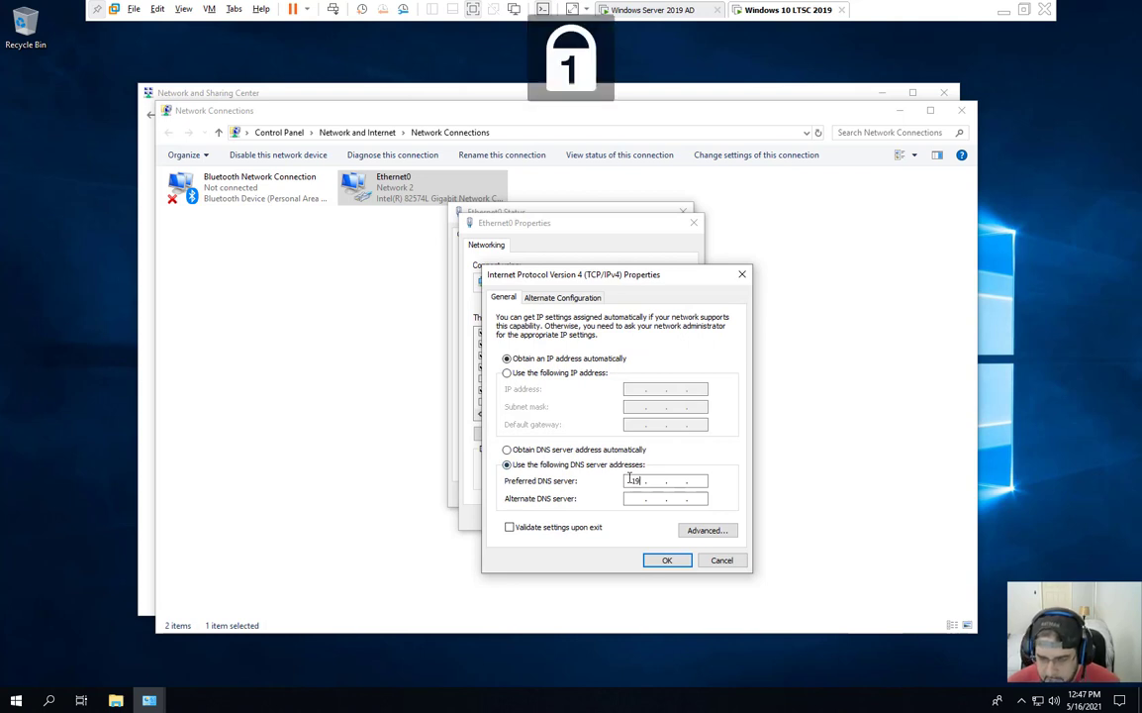
pyautogui.write('2 . 168 . 15')
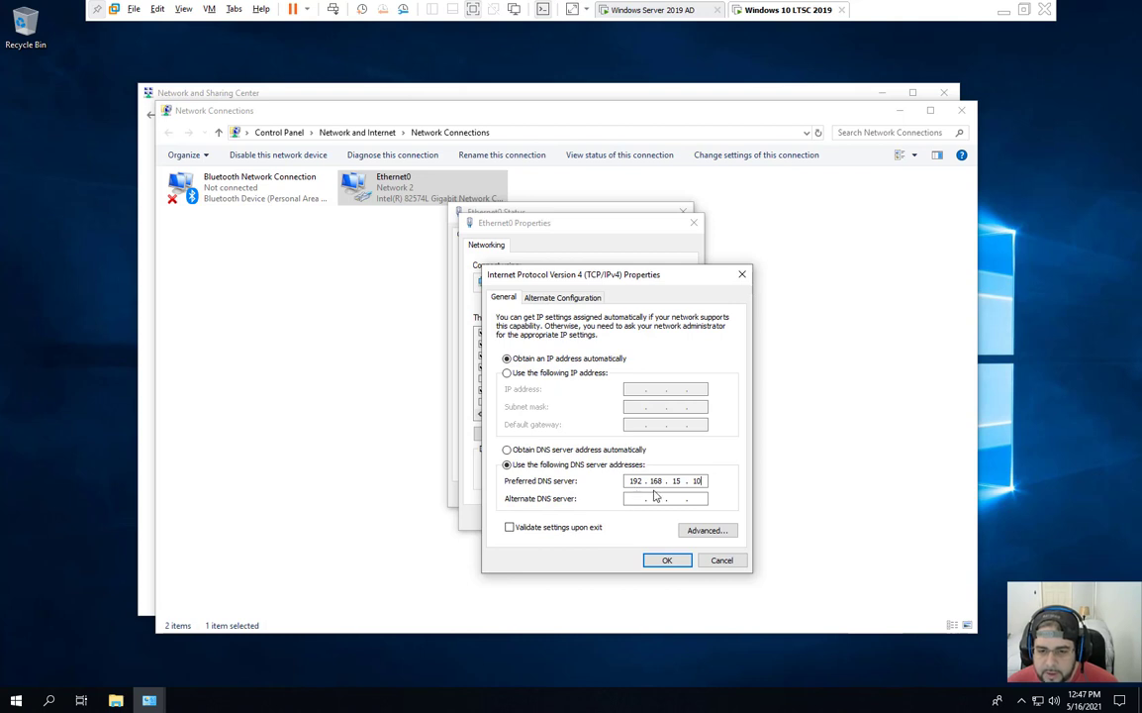
pyautogui.click(667, 559)
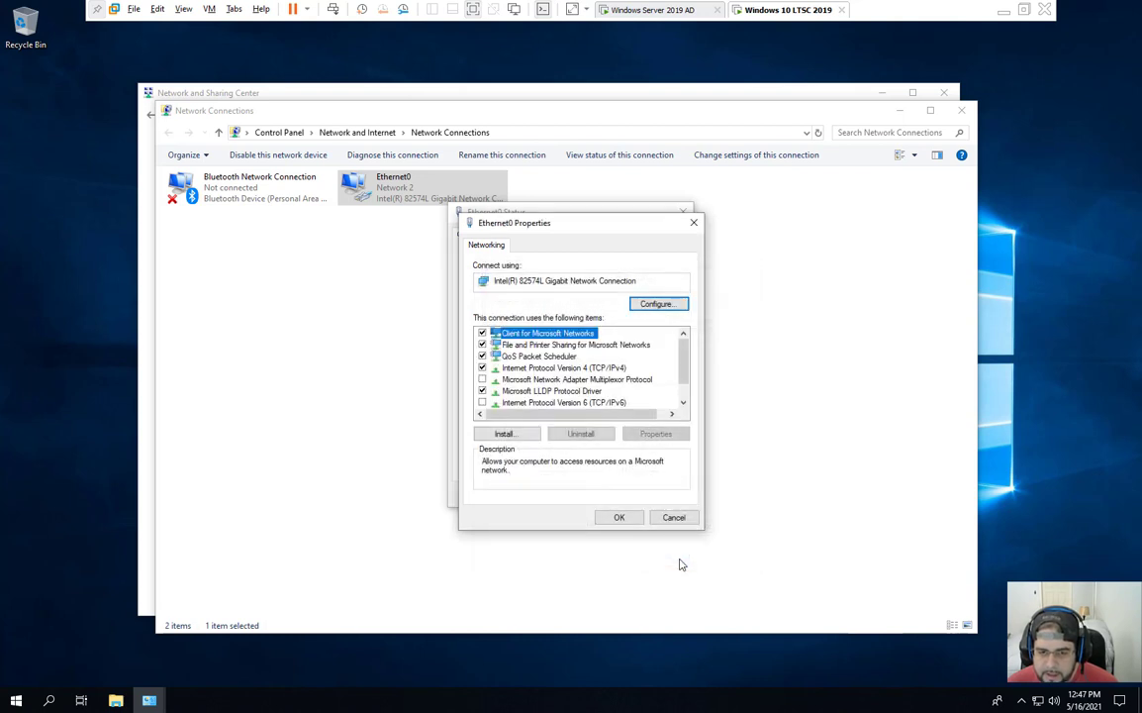
pyautogui.click(622, 517)
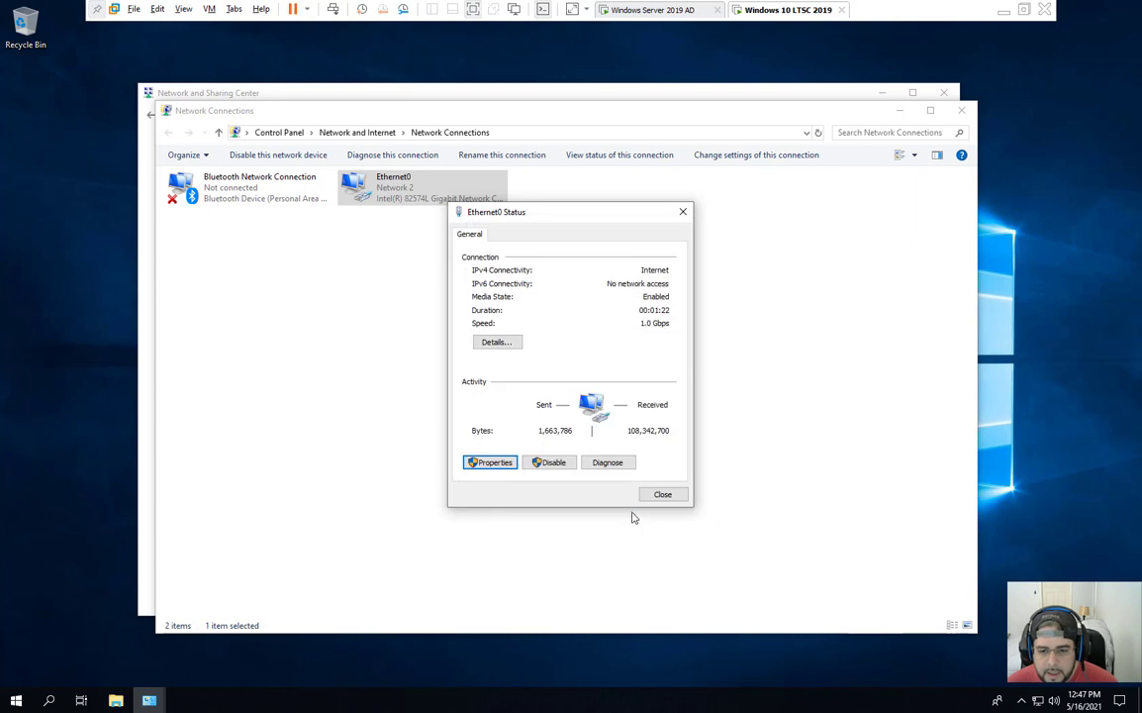
pyautogui.click(665, 497)
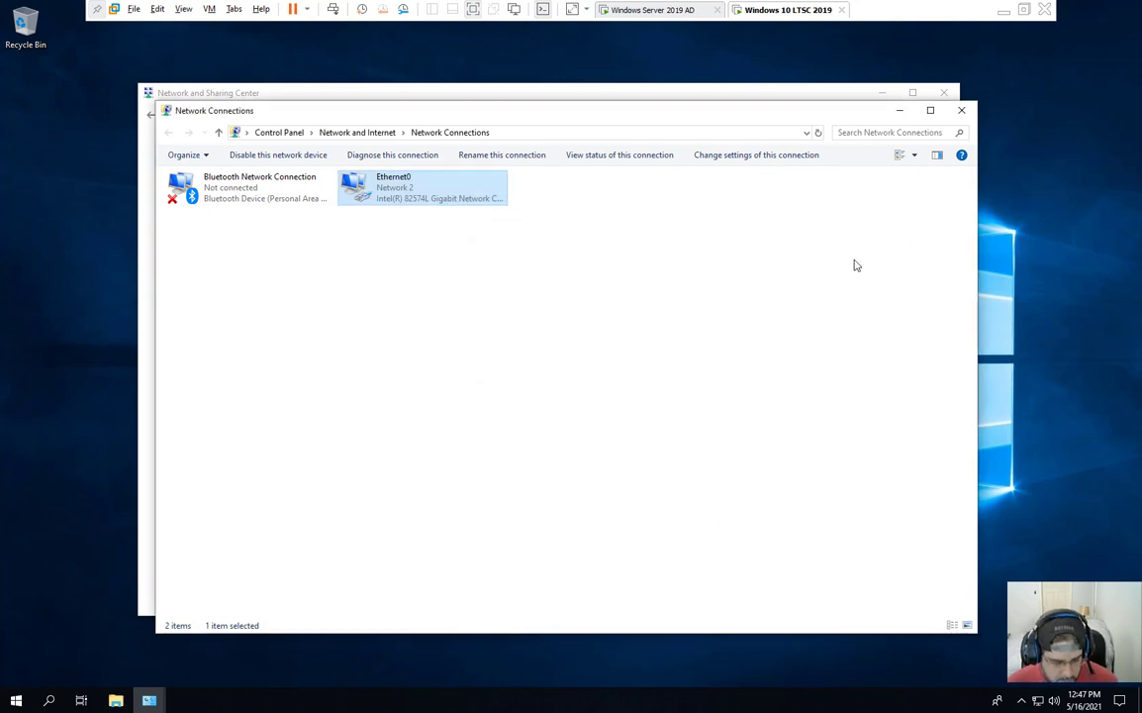
pyautogui.press('super')
pyautogui.click(383, 280)
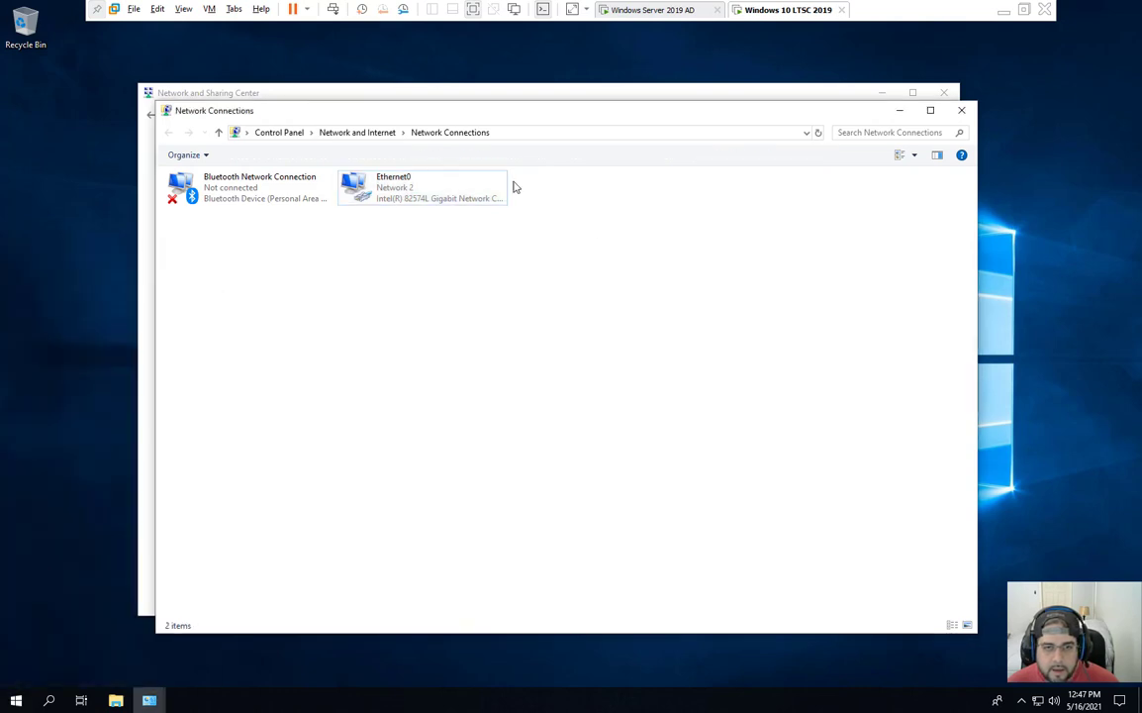
# Step: Go from Control Panel's System page to the computer name and domain change settings
pyautogui.click(962, 110)
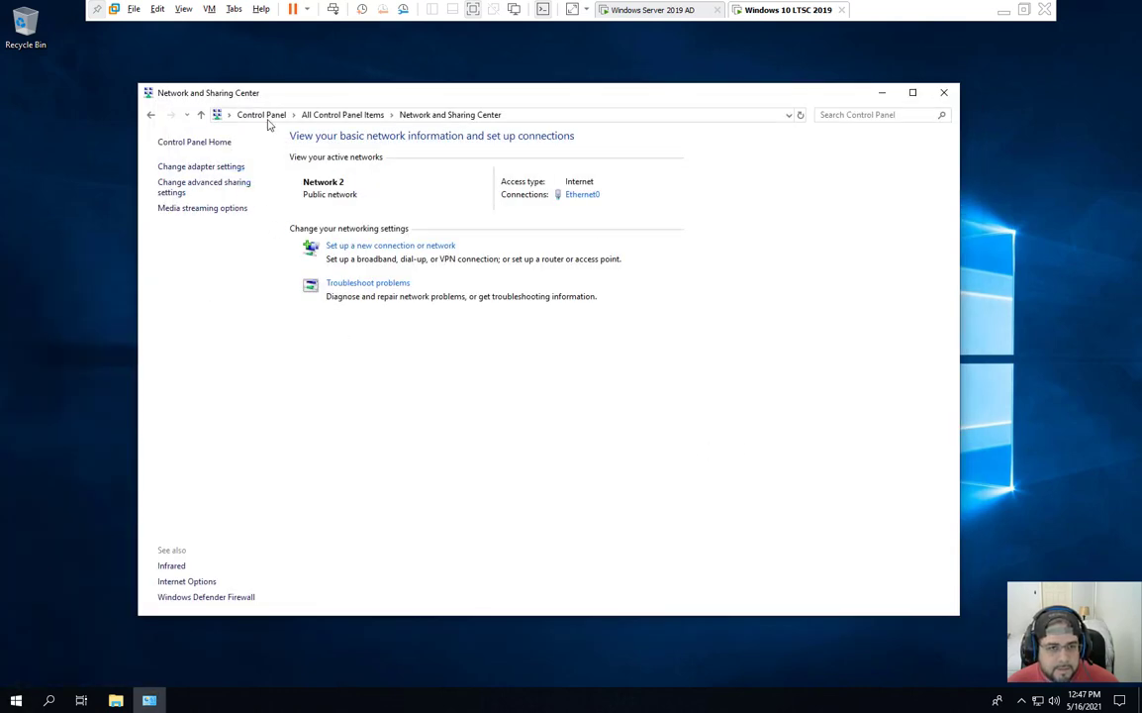
pyautogui.click(308, 115)
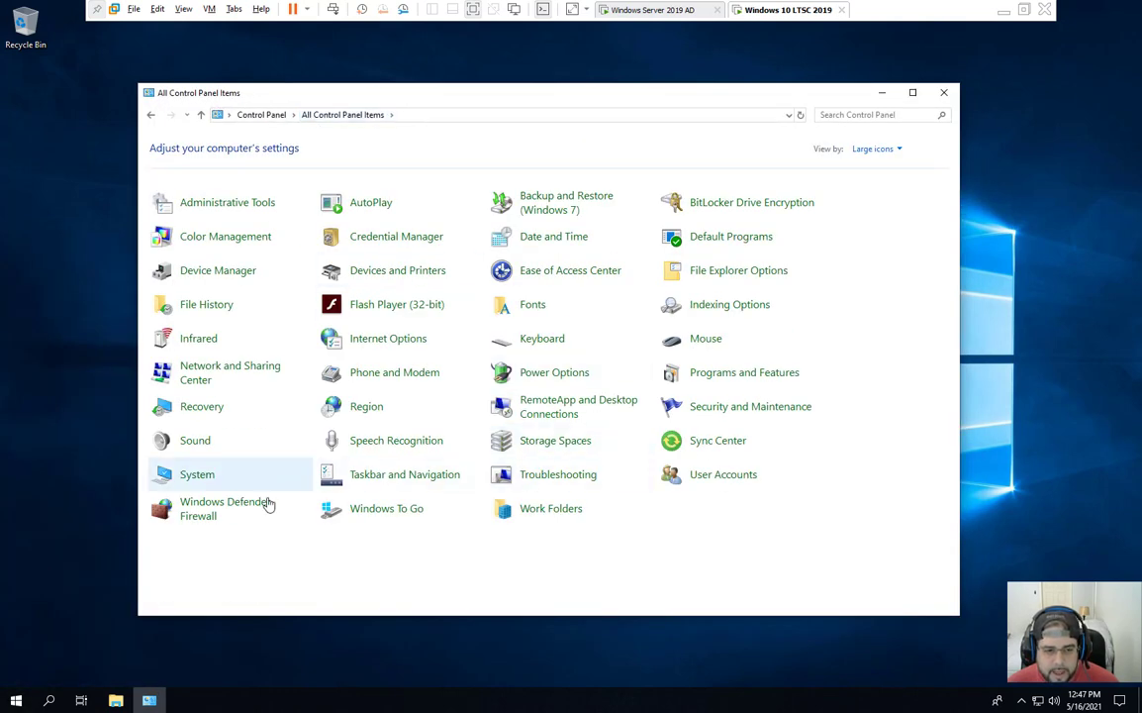
pyautogui.click(198, 482)
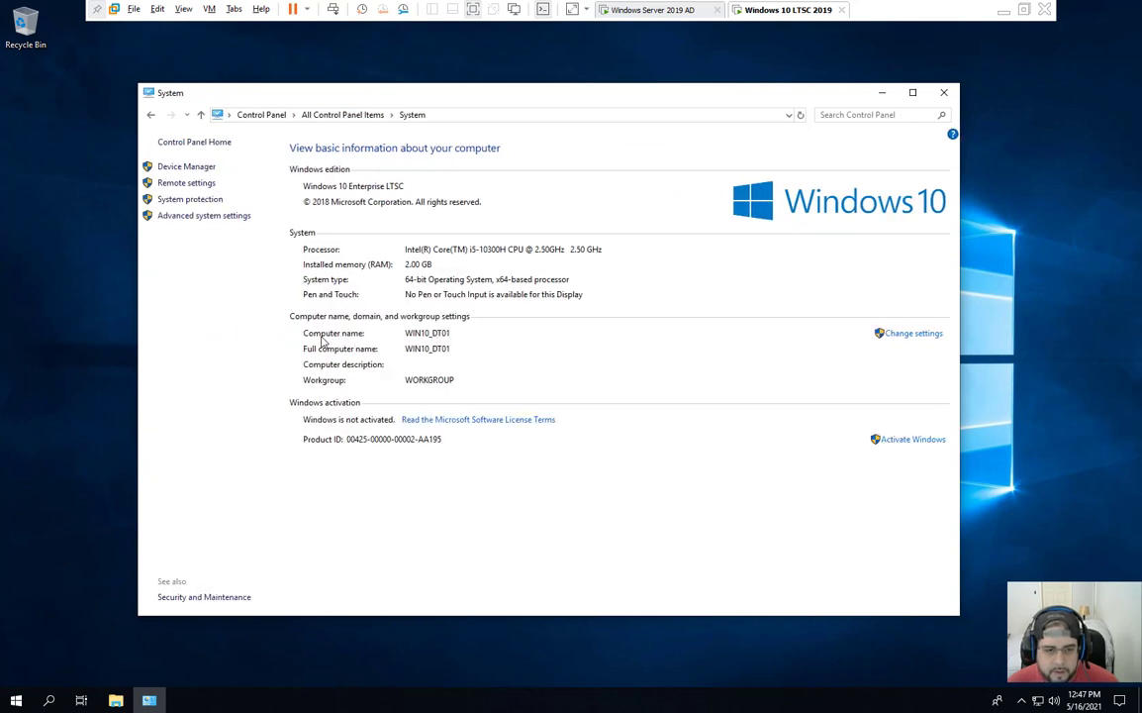
pyautogui.click(905, 336)
pyautogui.moveTo(160, 49); pyautogui.dragTo(465, 247)
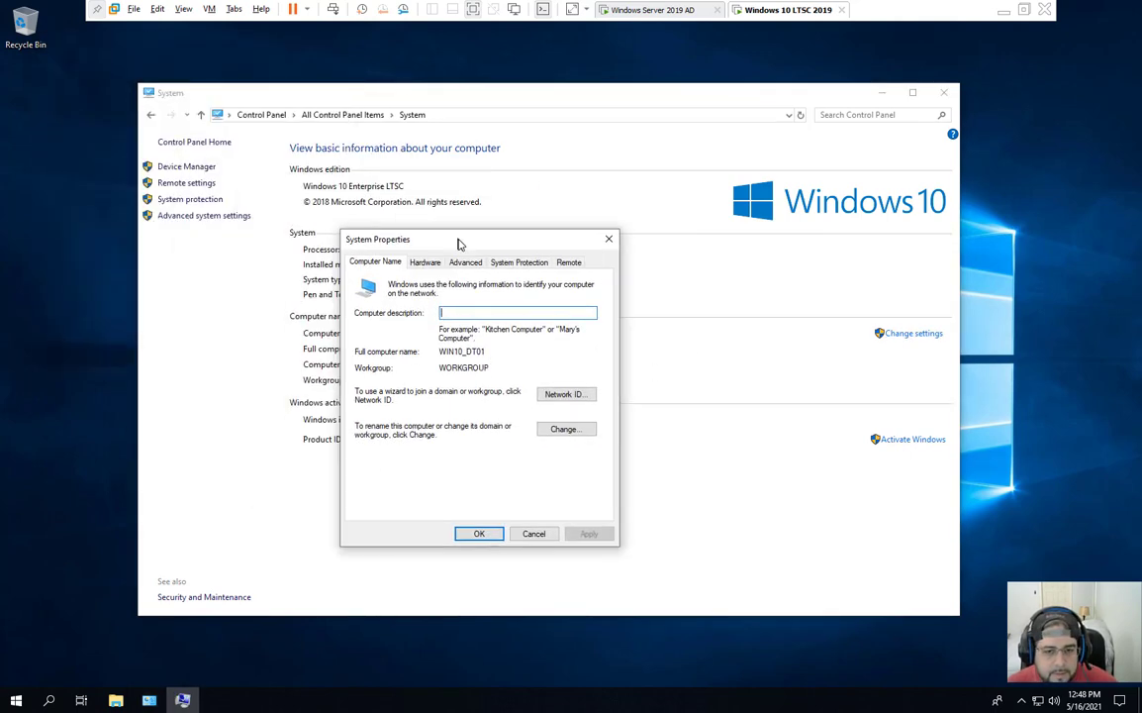
pyautogui.click(574, 431)
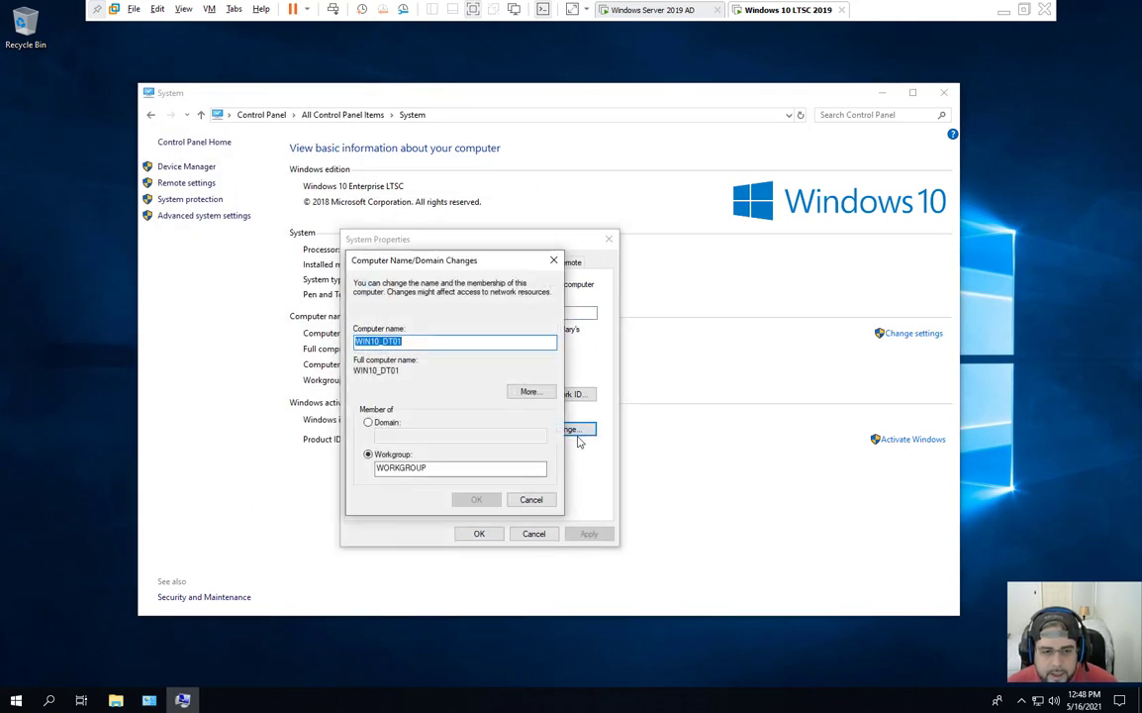
# Step: Rename the computer WIN10-DT01 with a hyphen and set domain membership to madiablo.com
pyautogui.click(408, 340)
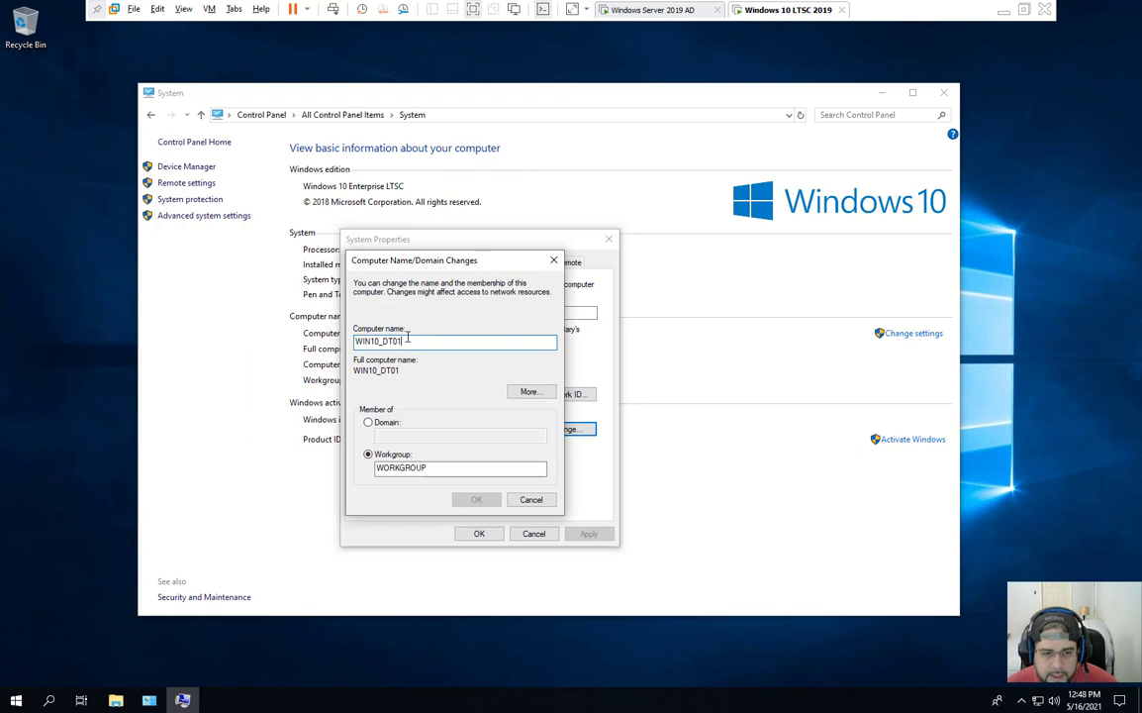
pyautogui.click(383, 424)
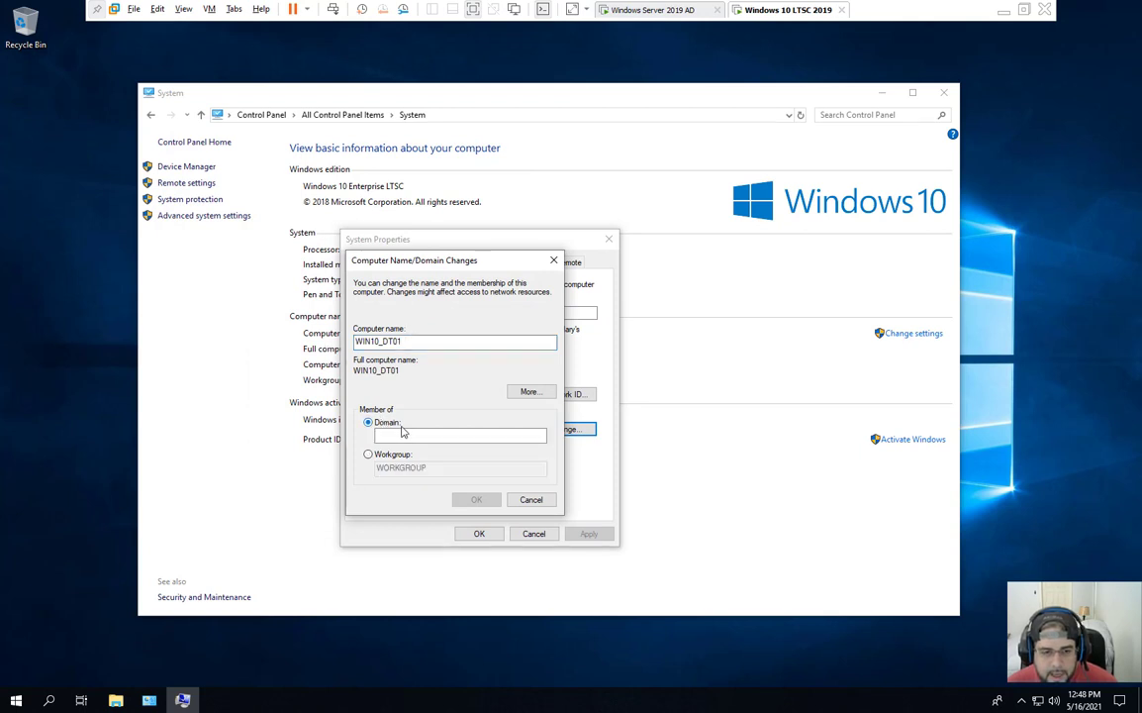
pyautogui.click(417, 434)
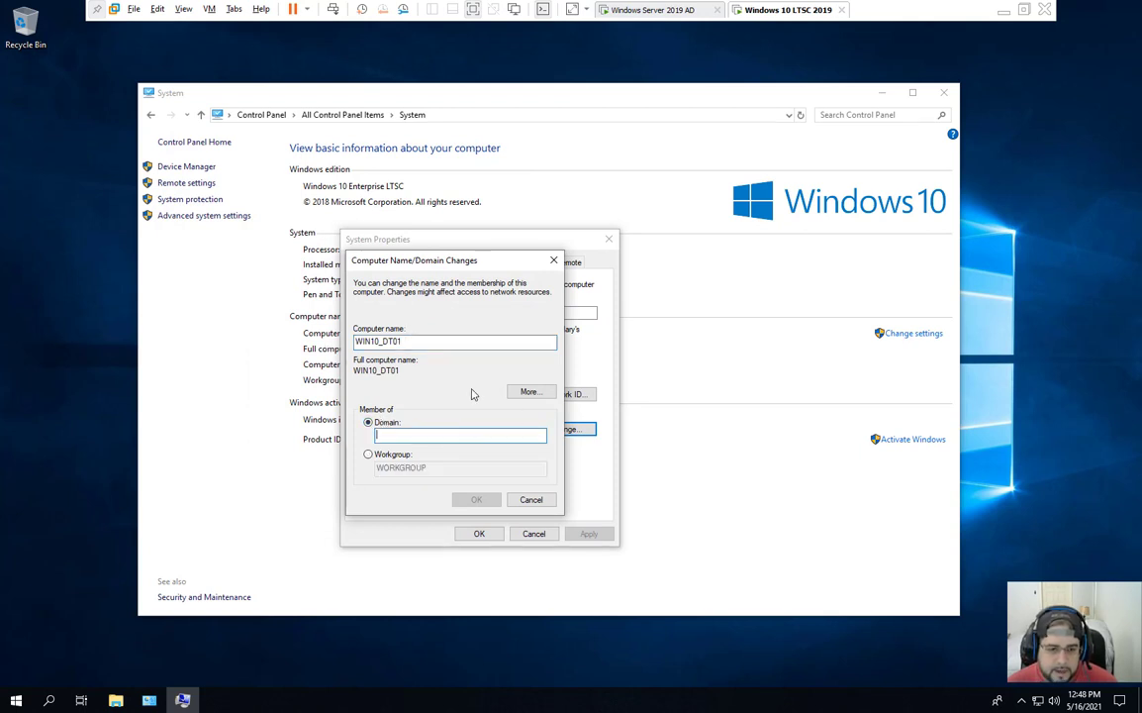
pyautogui.write('madl')
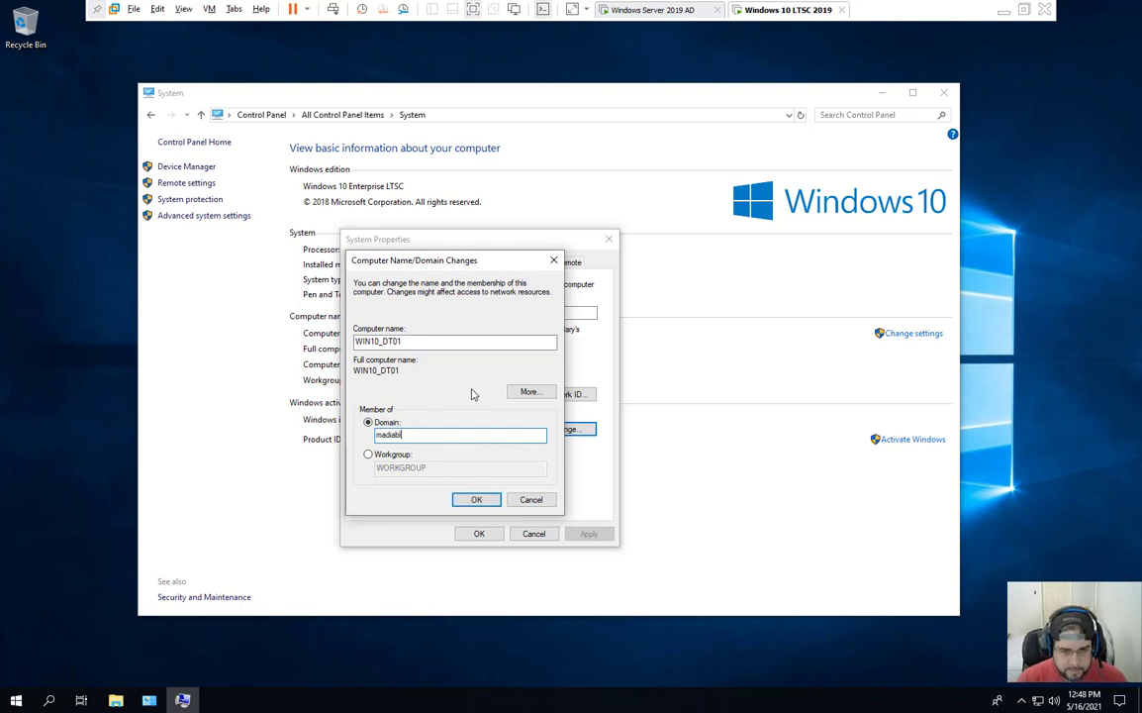
pyautogui.click(476, 499)
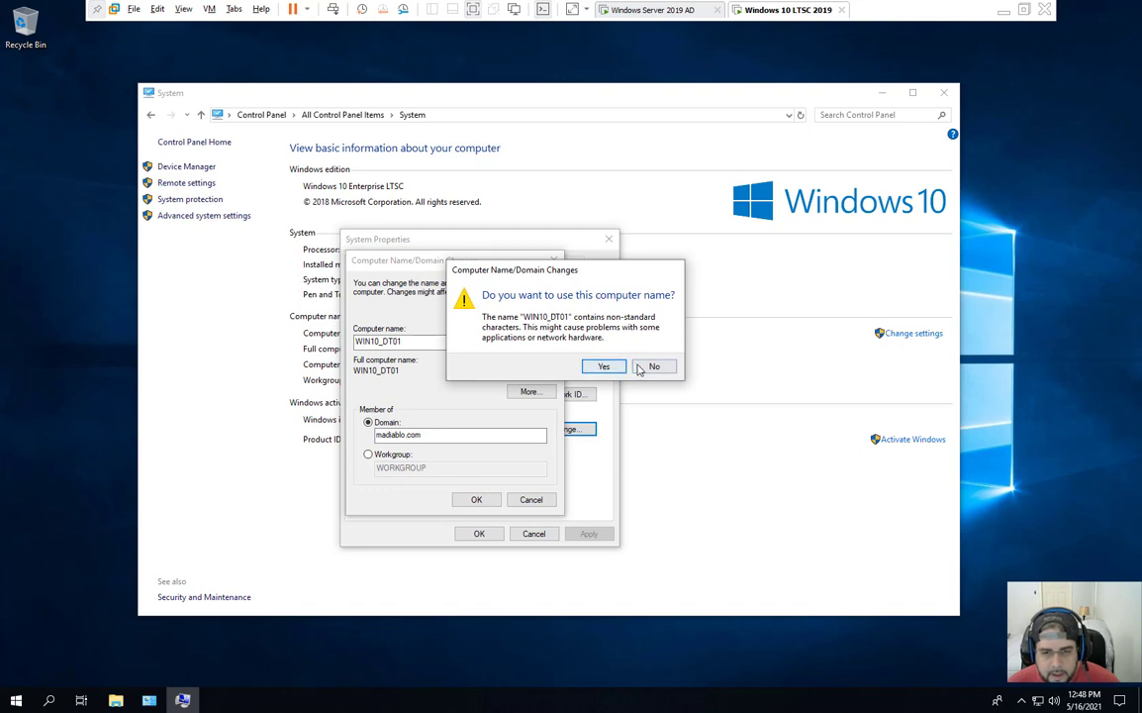
pyautogui.click(603, 367)
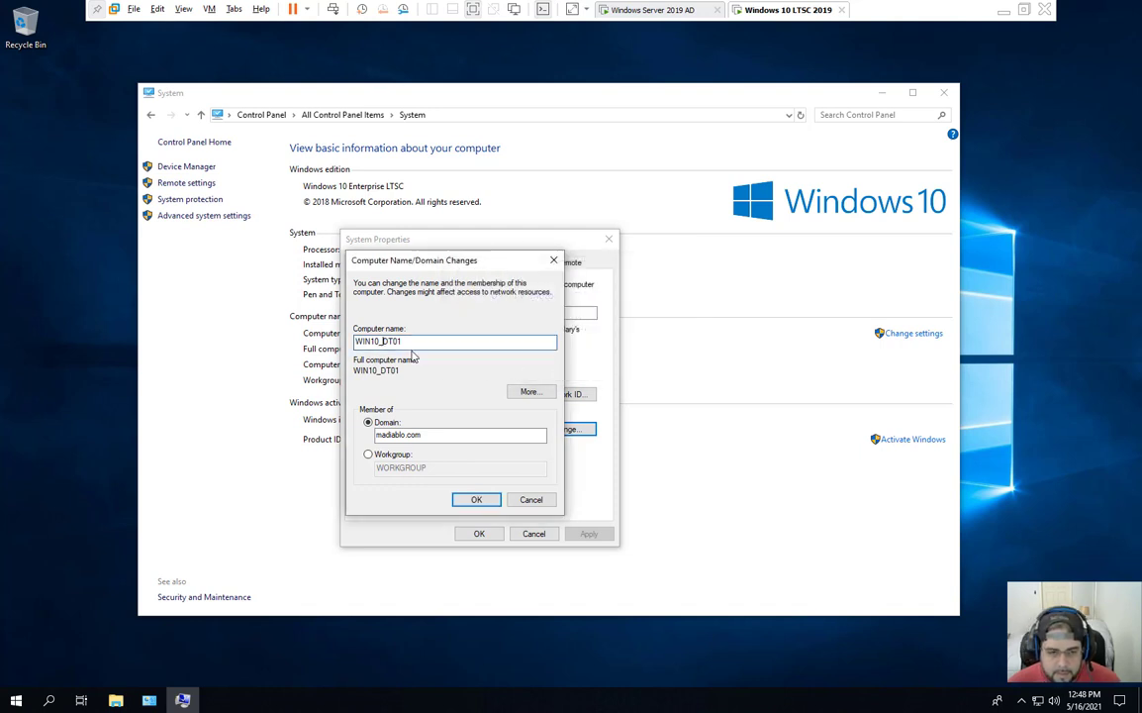
pyautogui.press('BackSpace')
pyautogui.write('-')
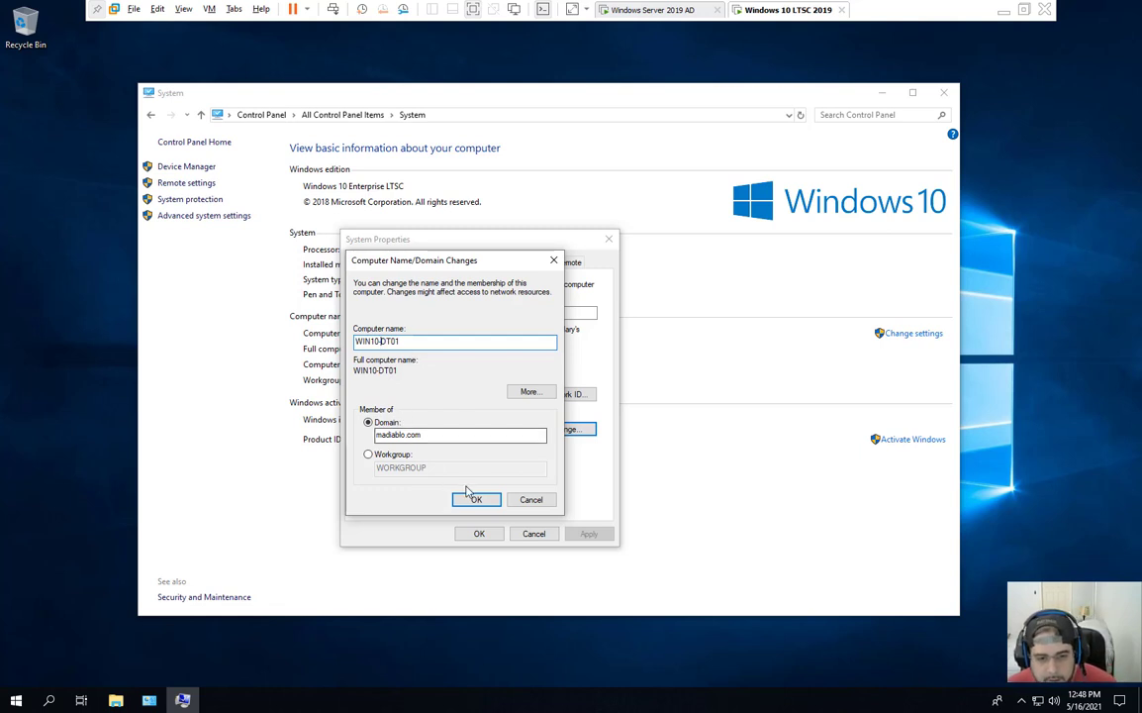
pyautogui.press('Return')
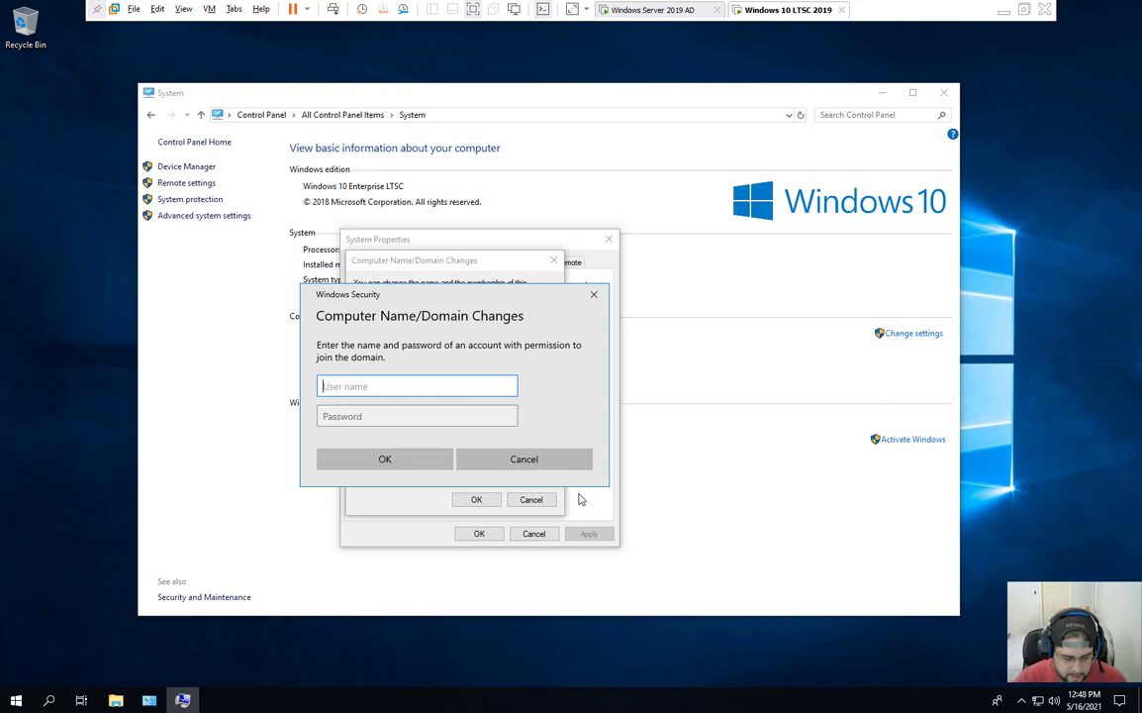
# Step: Enter the domain administrator credentials, acknowledge the madiablo.com welcome and restart notices, and close System Properties
pyautogui.write('administrator')
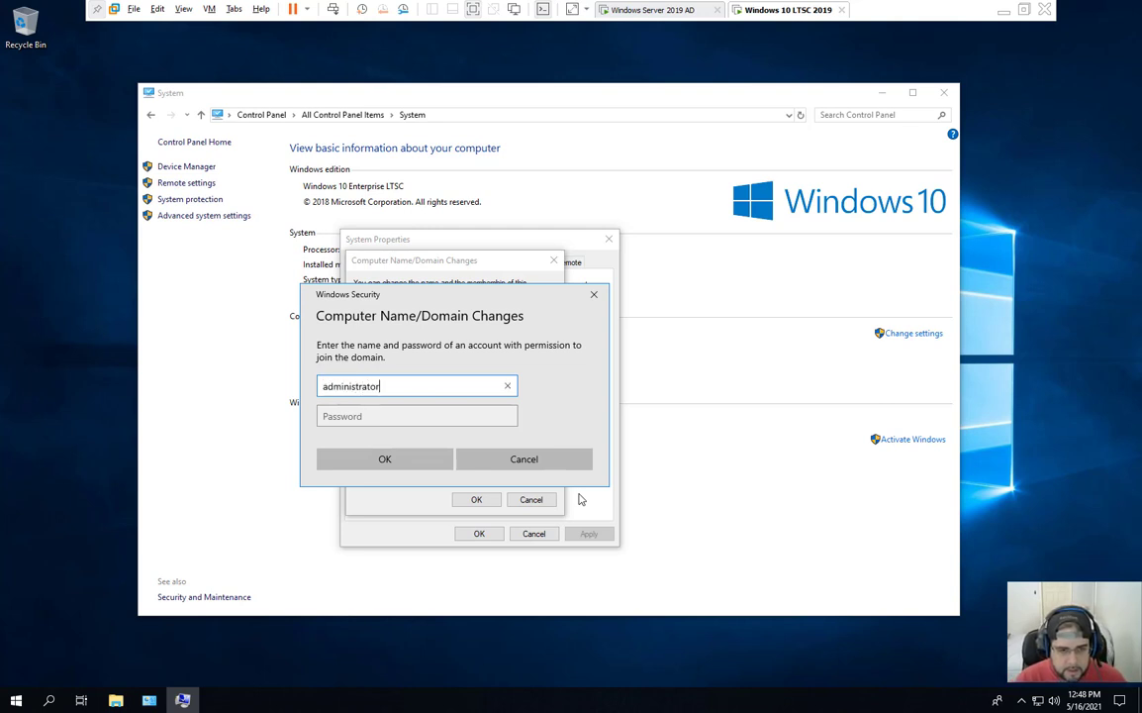
pyautogui.press('Tab')
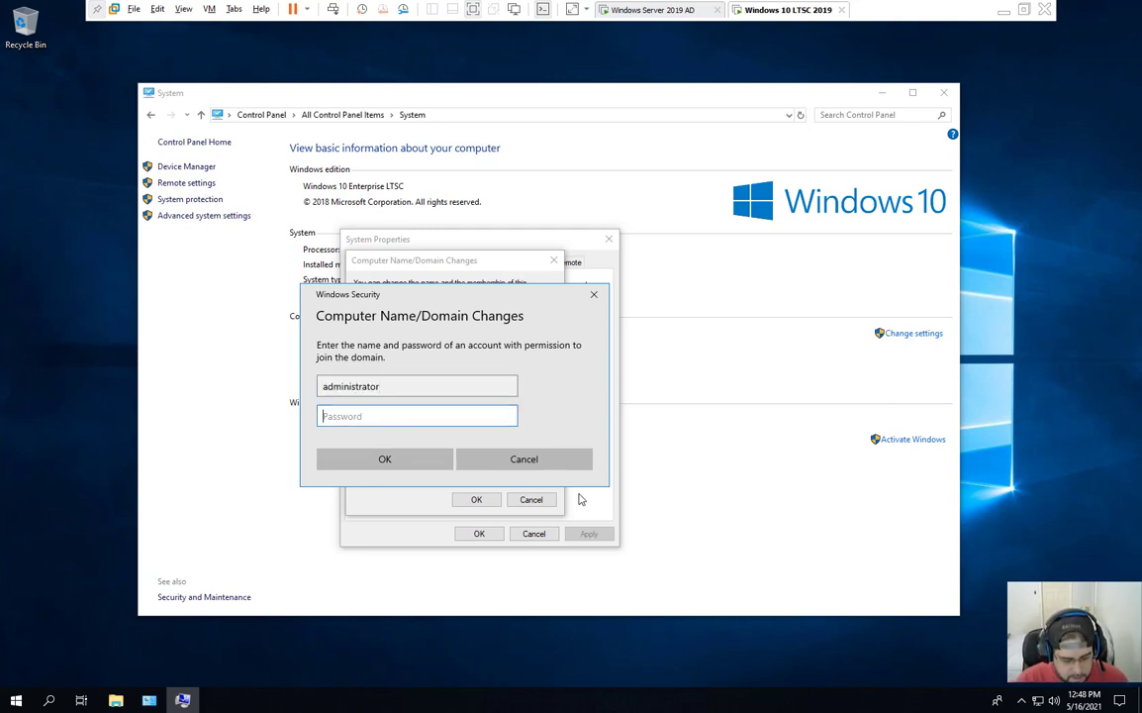
pyautogui.write('••')
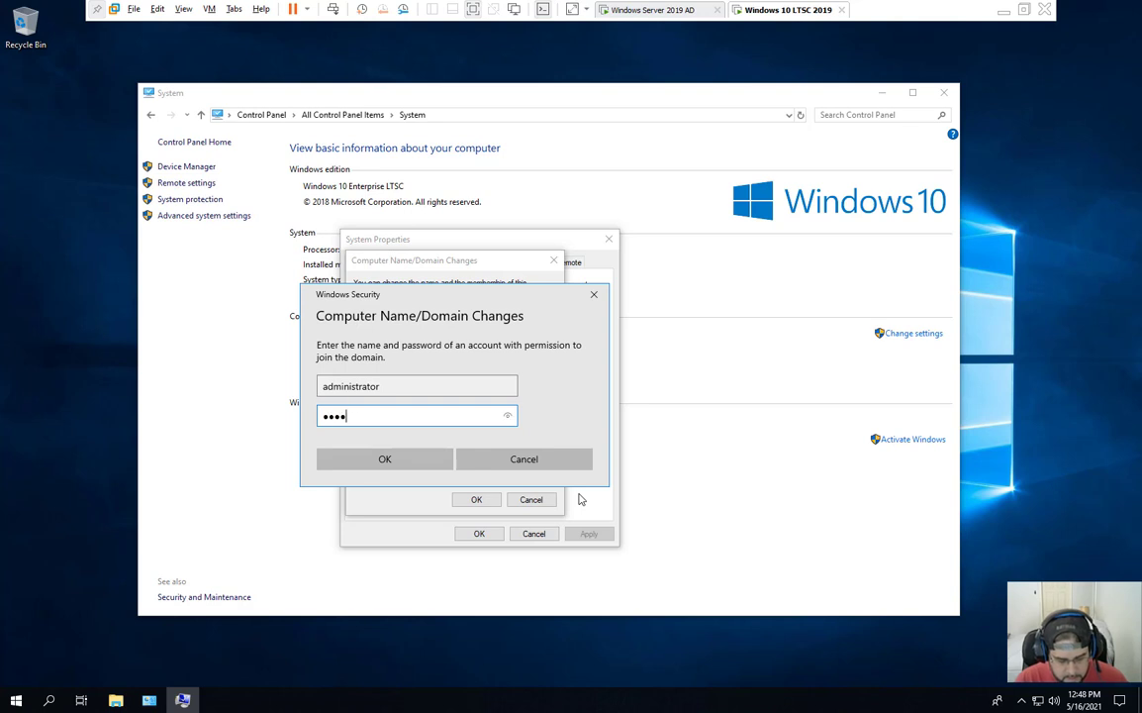
pyautogui.press('Return')
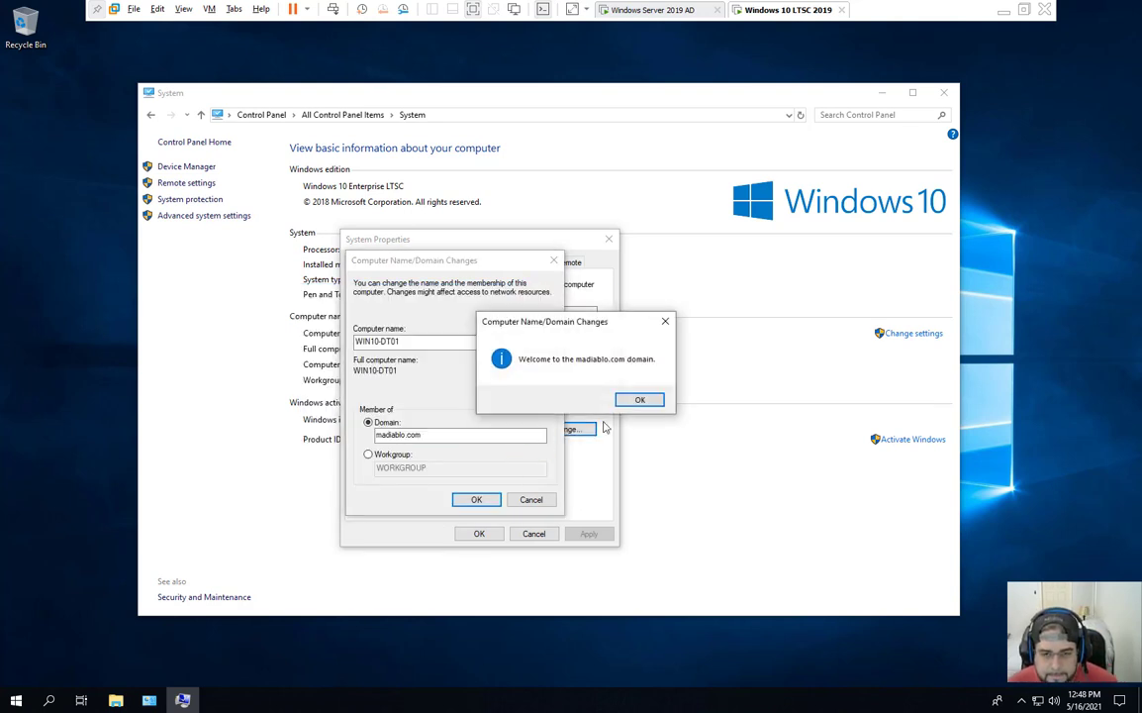
pyautogui.click(642, 400)
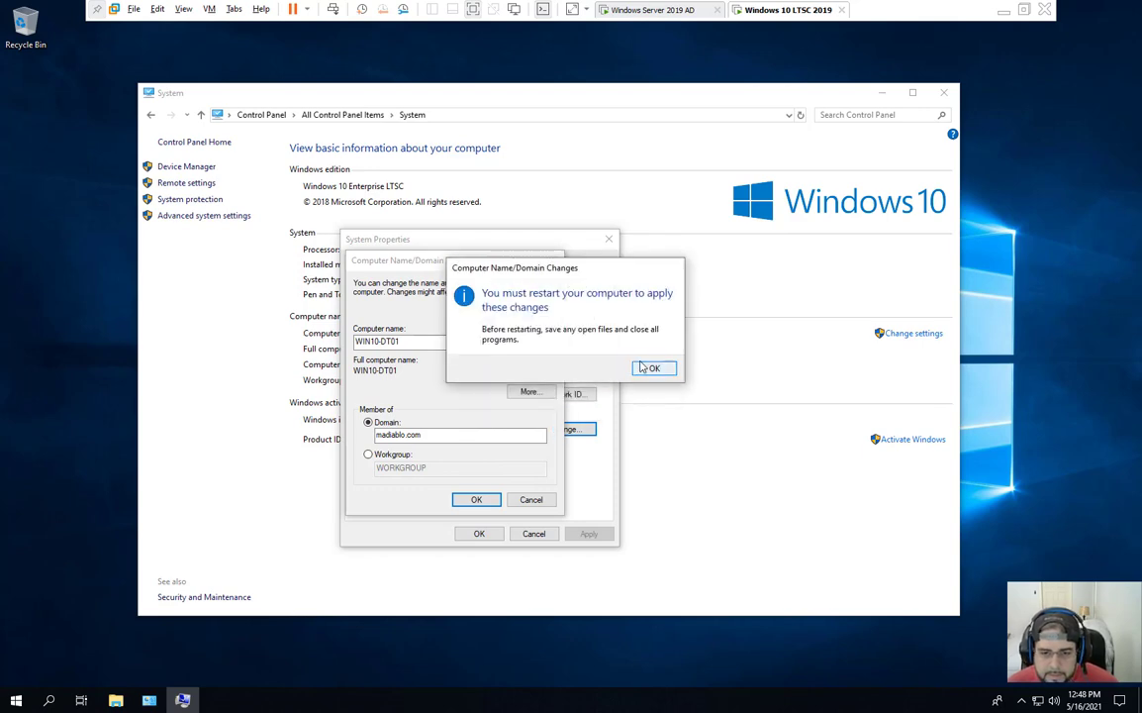
pyautogui.click(648, 369)
pyautogui.click(478, 533)
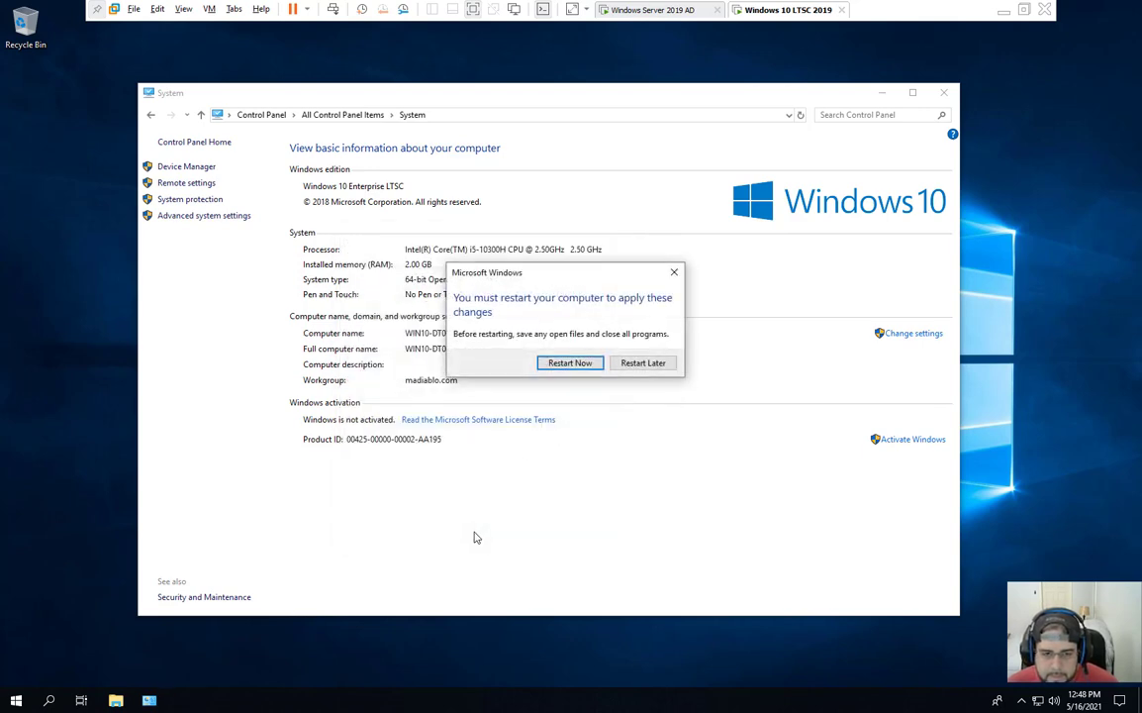
# Step: Restart now, then sign in through Other user with the Random User domain account credentials
pyautogui.click(582, 371)
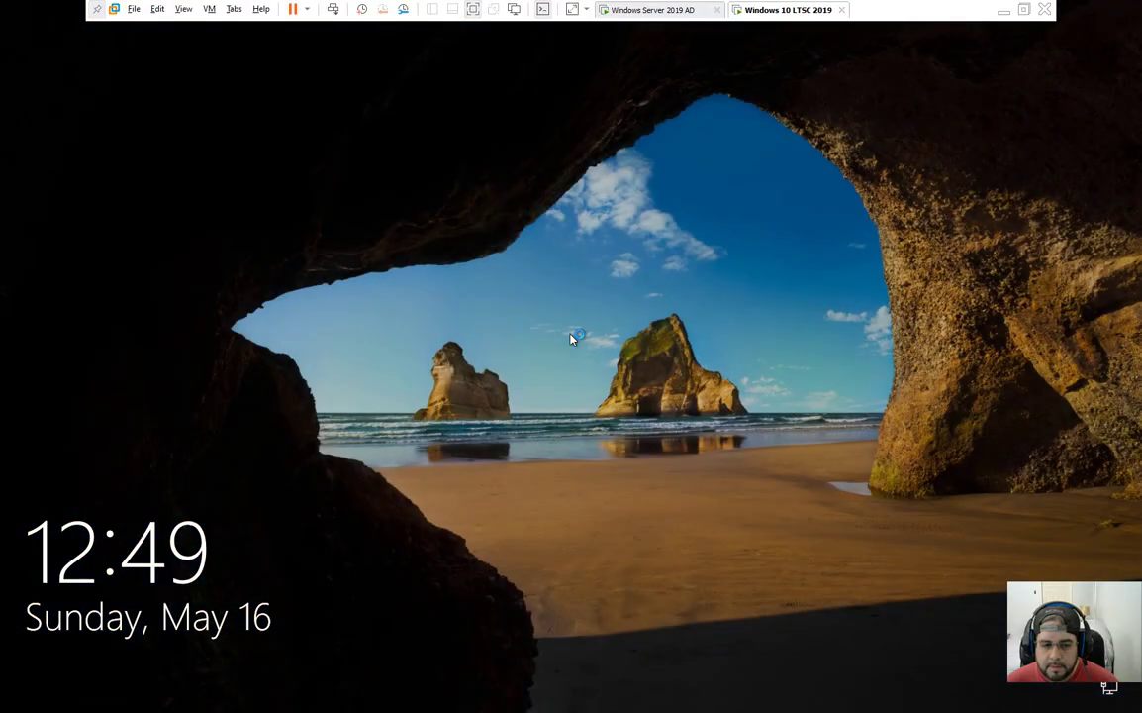
pyautogui.click(572, 338)
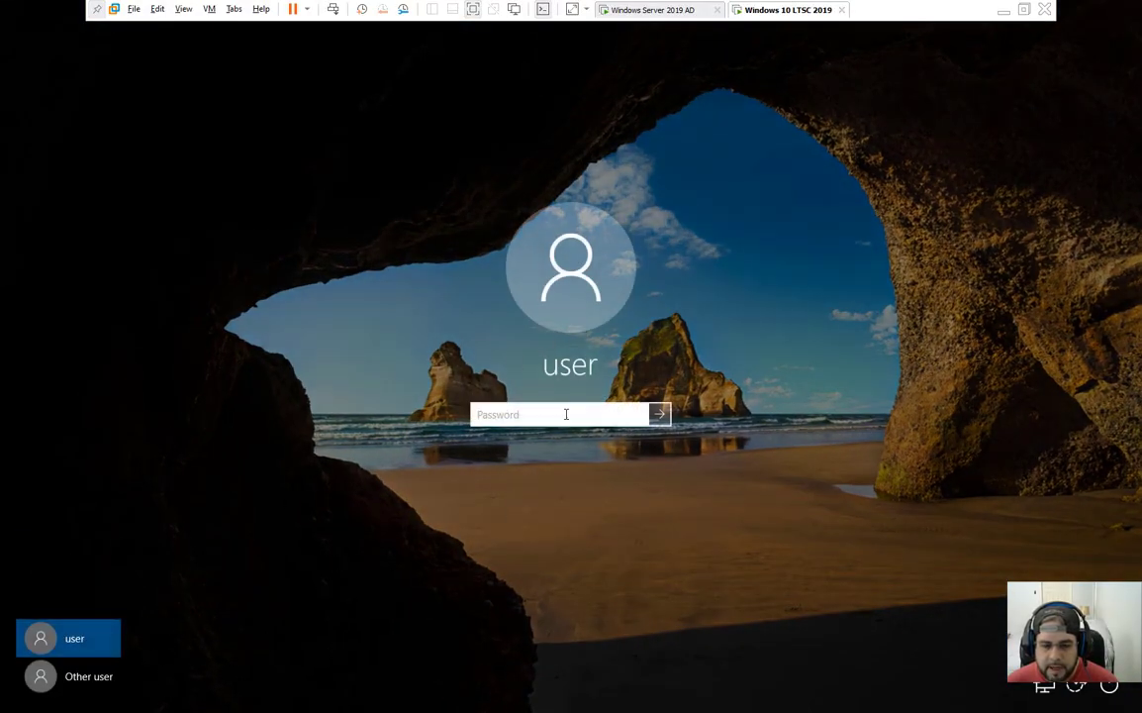
pyautogui.click(88, 688)
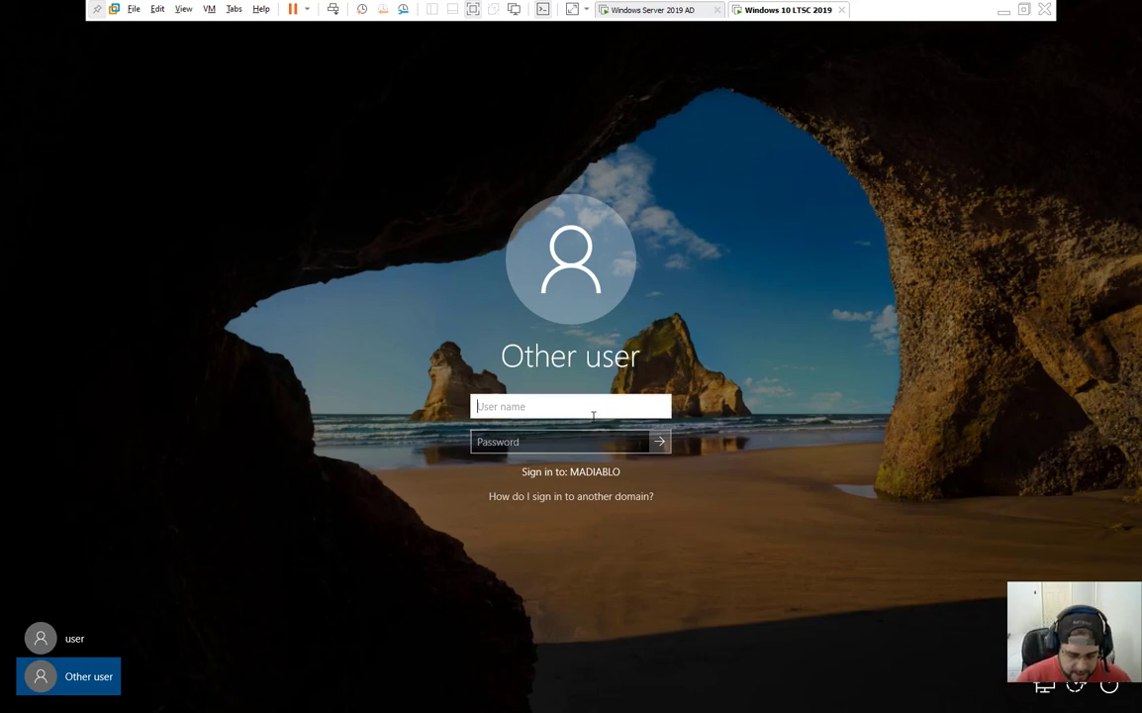
pyautogui.write('ma')
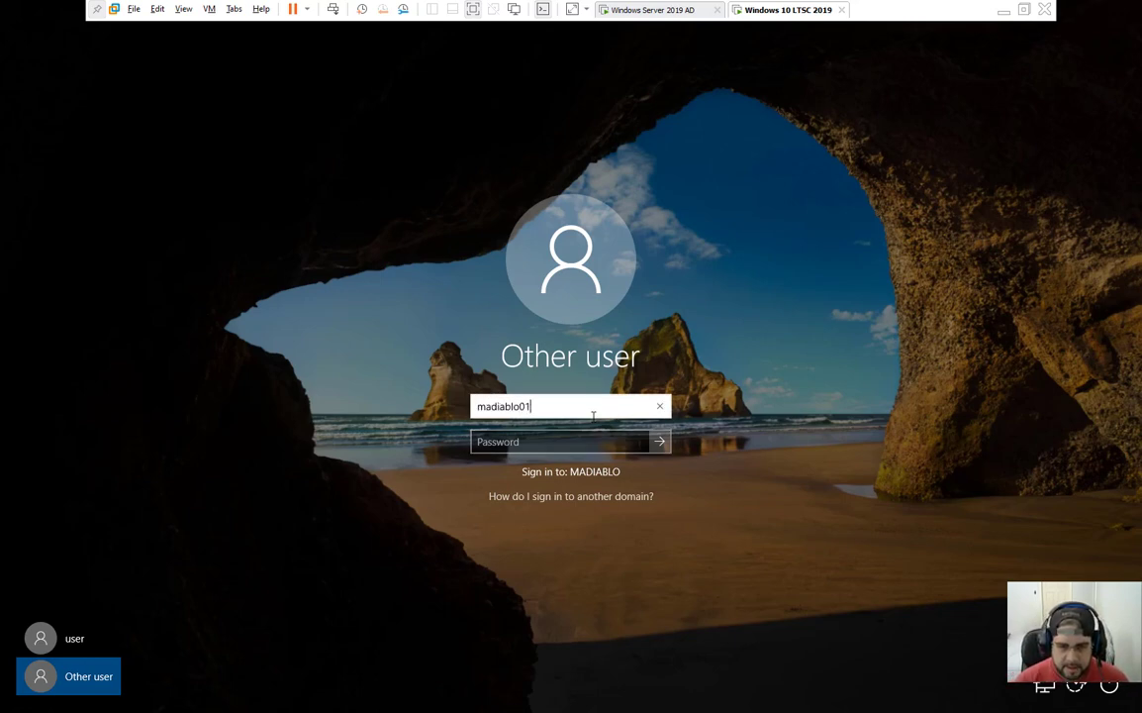
pyautogui.write('diablo01')
pyautogui.click(597, 443)
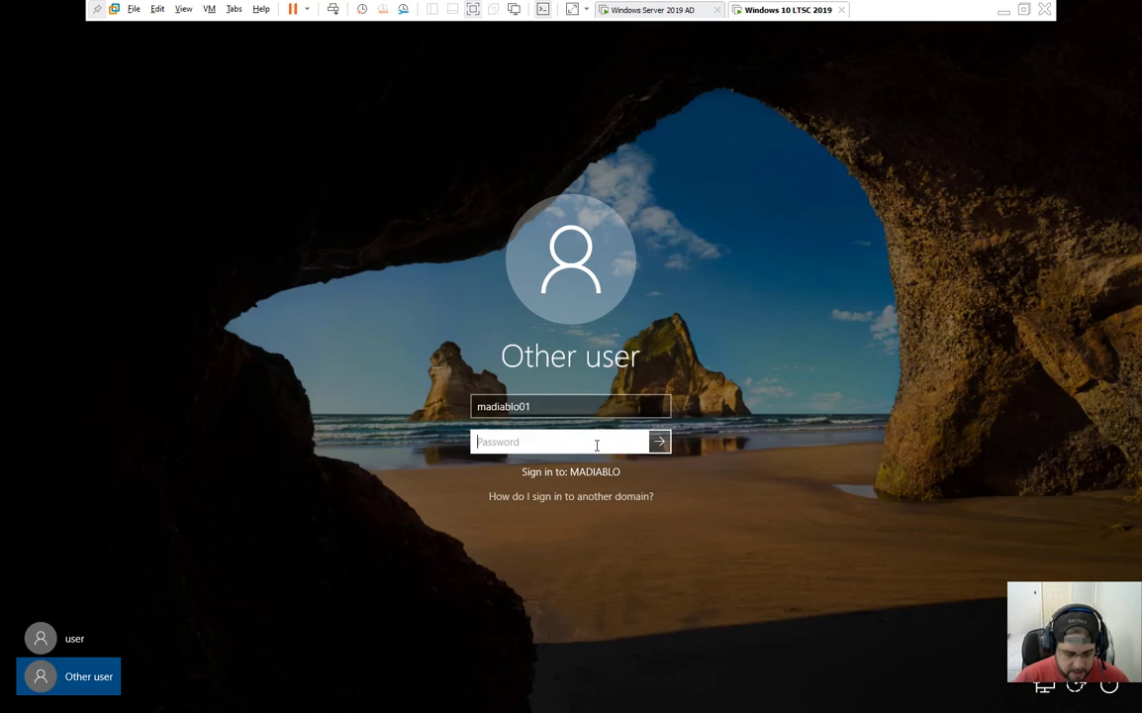
pyautogui.write('***')
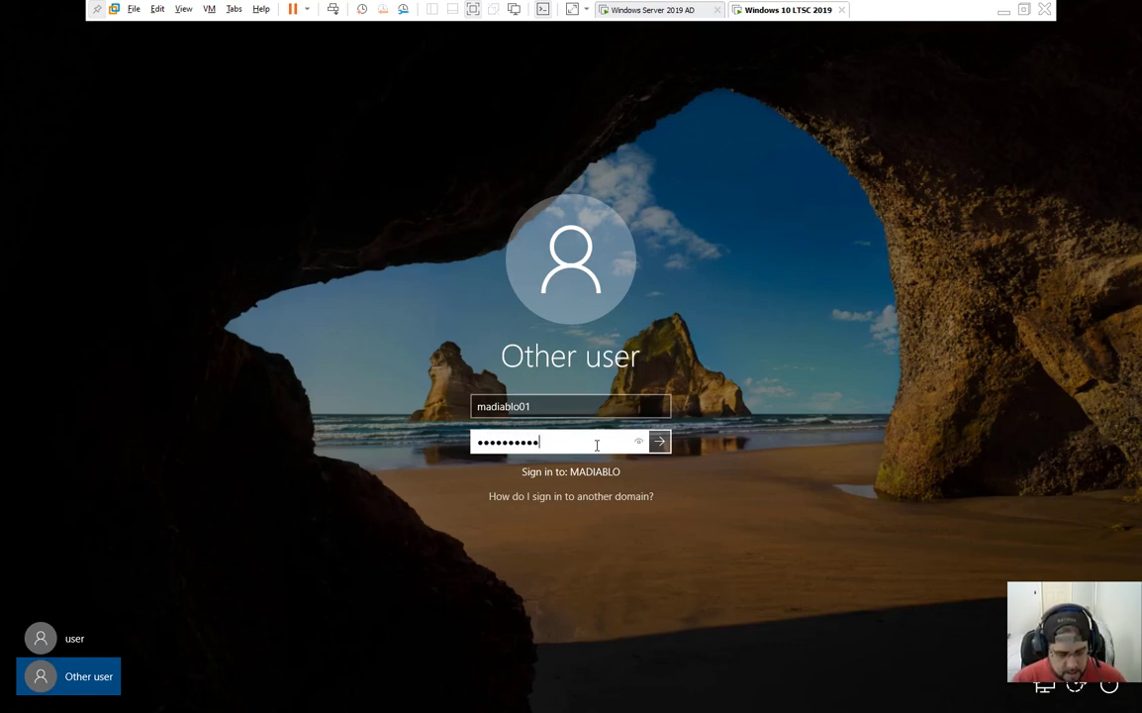
pyautogui.press('Return')
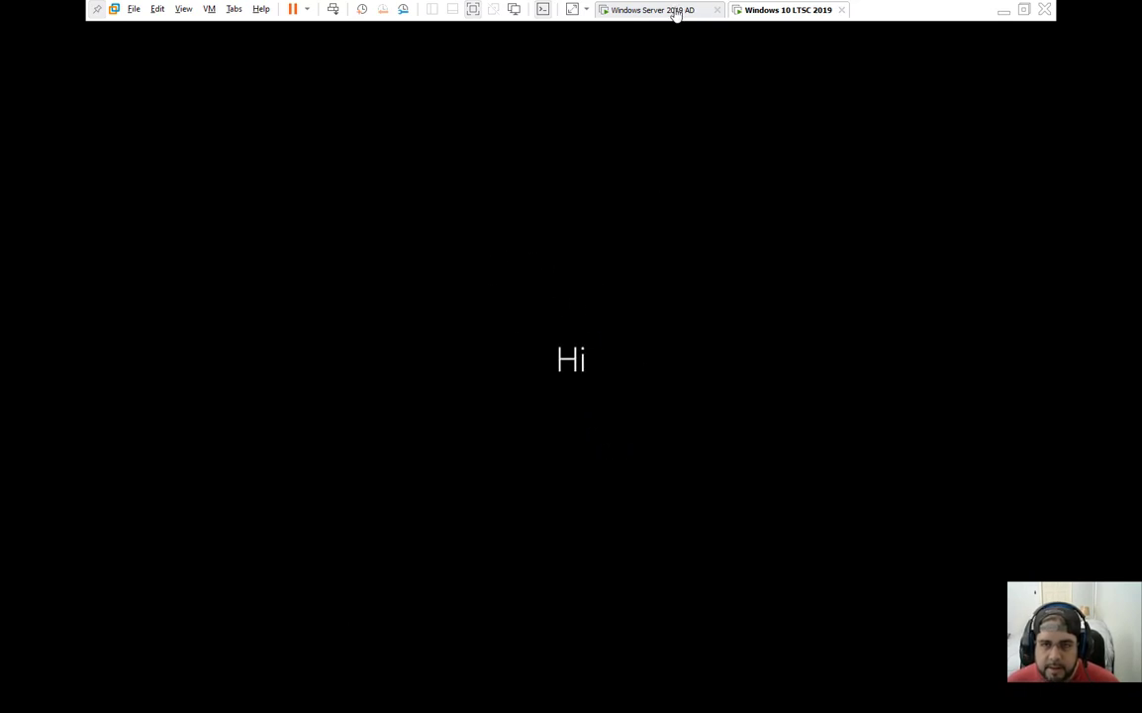
# Step: On the domain controller, refresh the Computers container to show WIN10-DT01, check Users, then return to the client
pyautogui.click(609, 10)
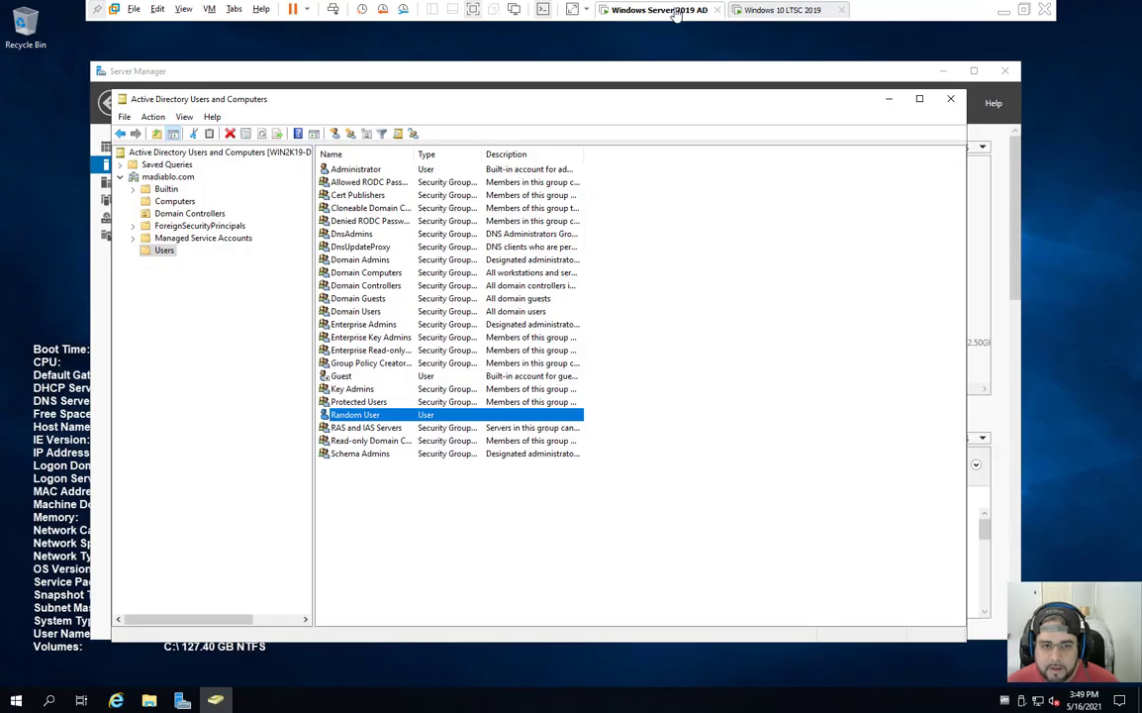
pyautogui.click(192, 202)
pyautogui.rightClick(333, 208)
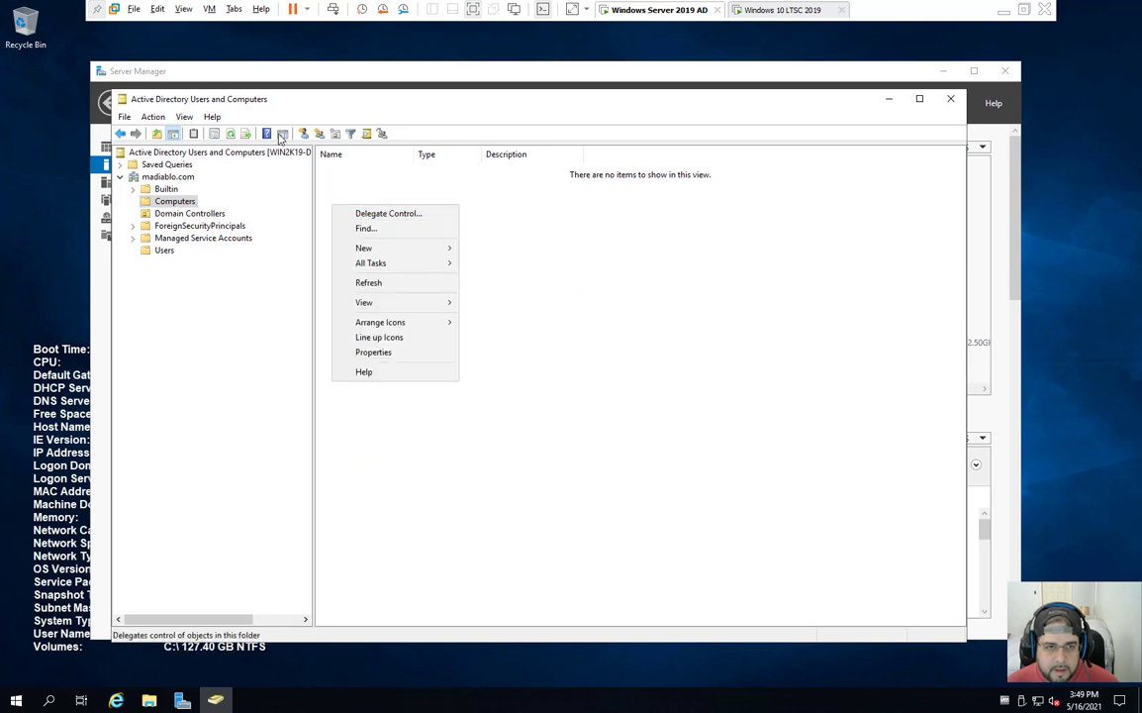
pyautogui.click(408, 284)
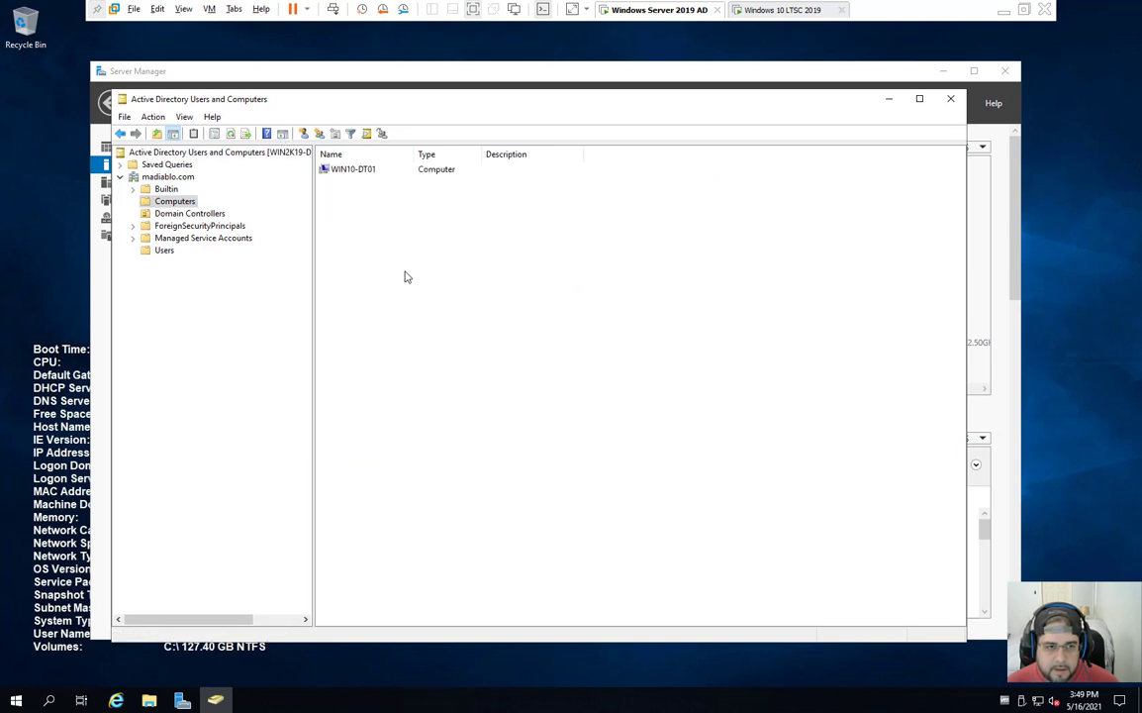
pyautogui.click(345, 172)
pyautogui.click(164, 250)
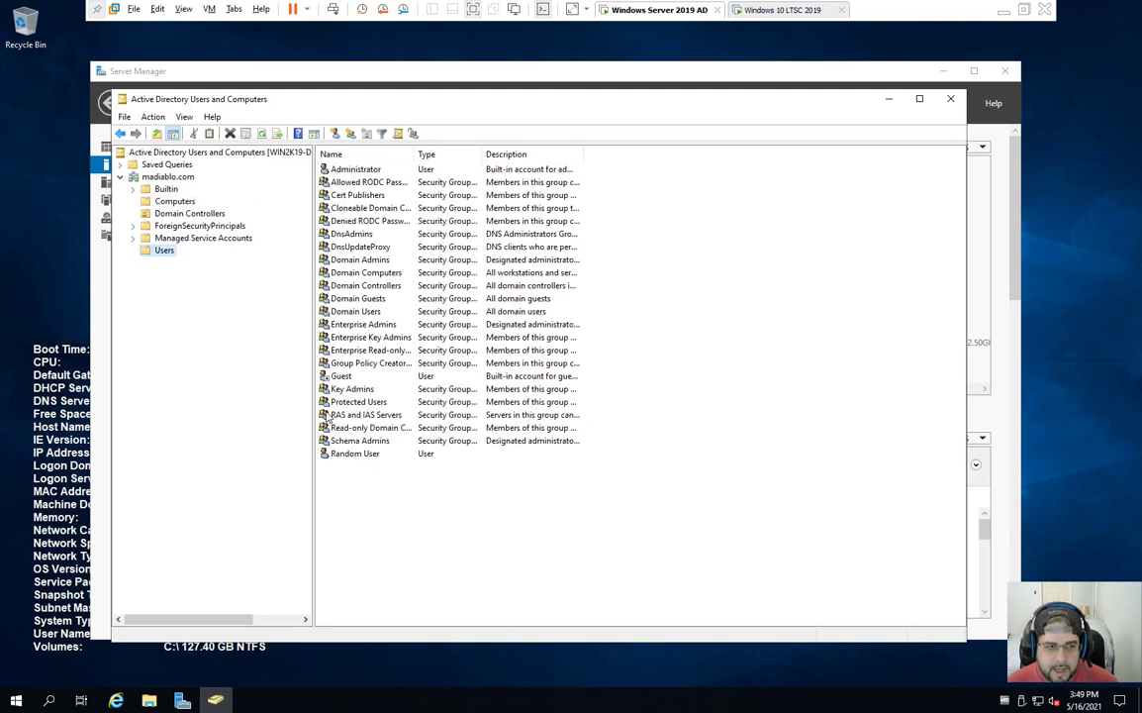
pyautogui.click(757, 11)
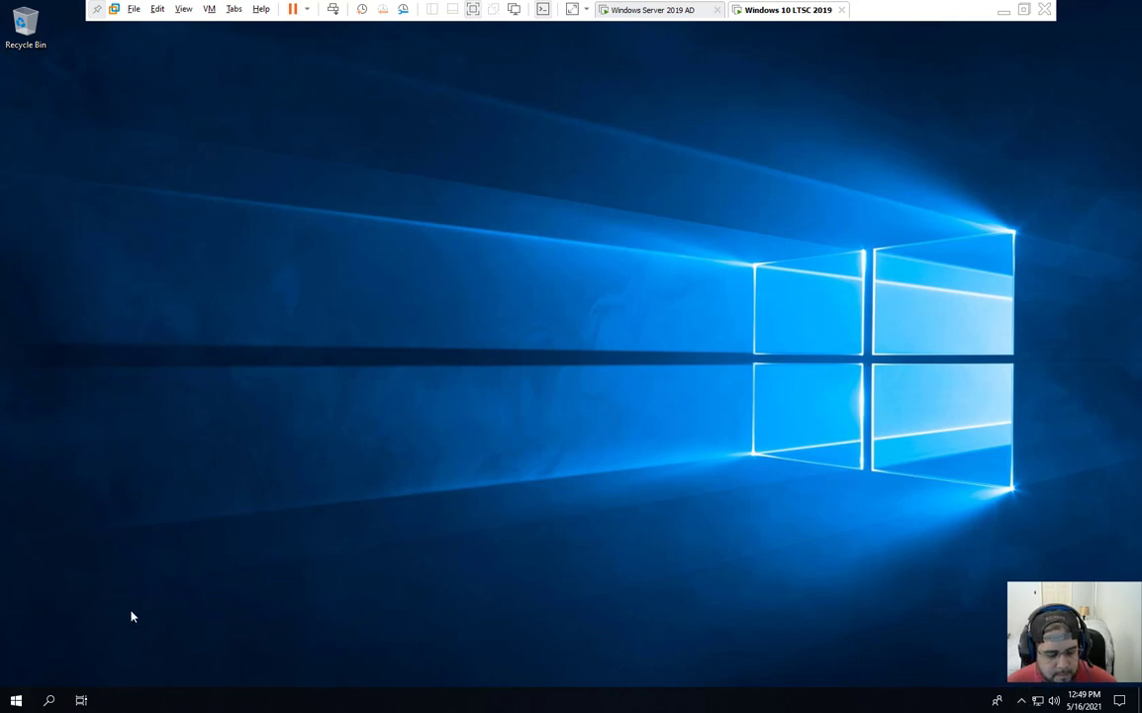
# Step: Open Control Panel with the 'cpanel' search and view it by Large icons
pyautogui.press('super+s')
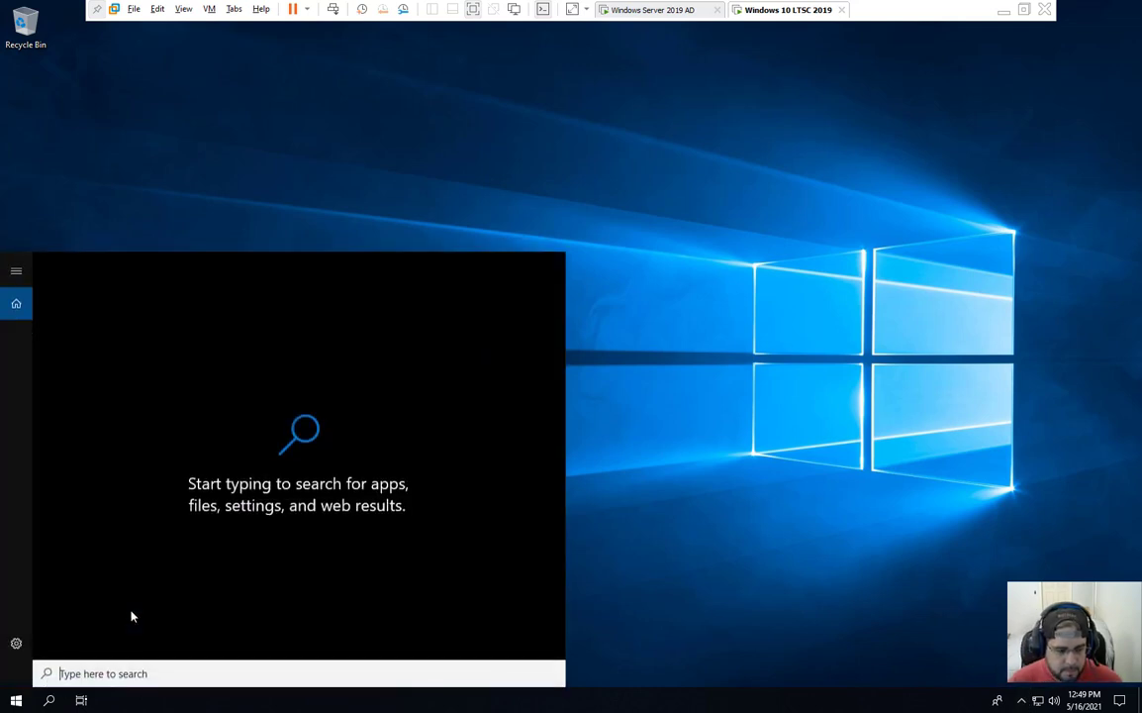
pyautogui.write('cpanel')
pyautogui.press('Return')
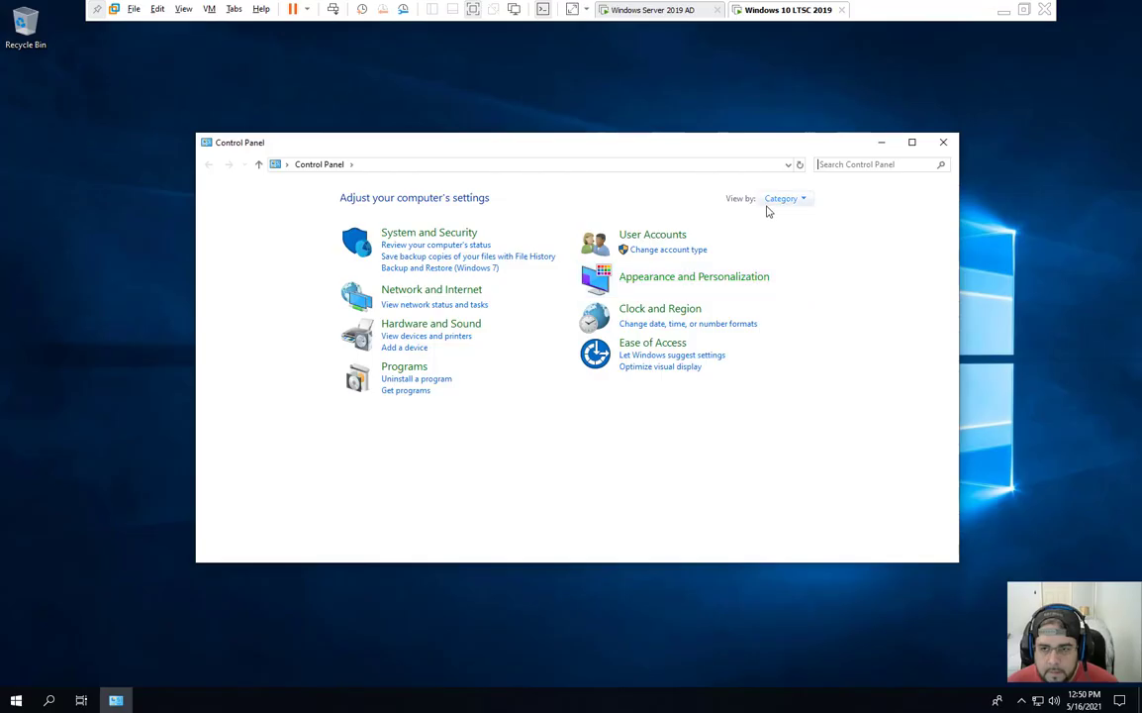
pyautogui.click(773, 200)
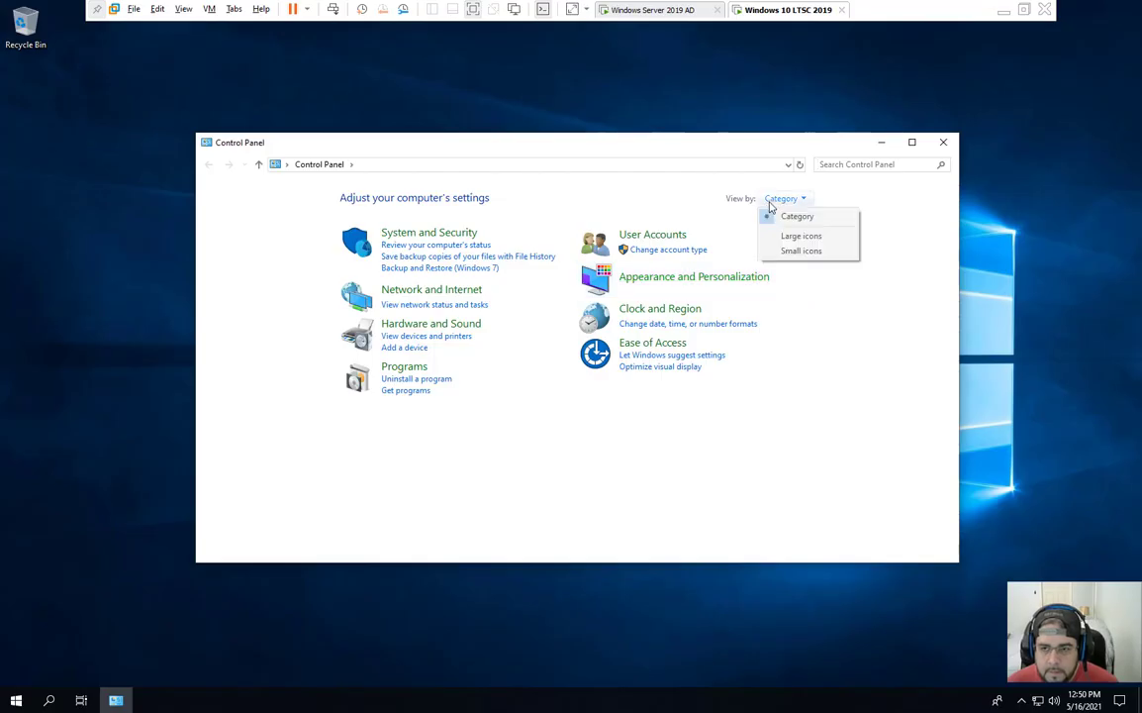
pyautogui.click(773, 235)
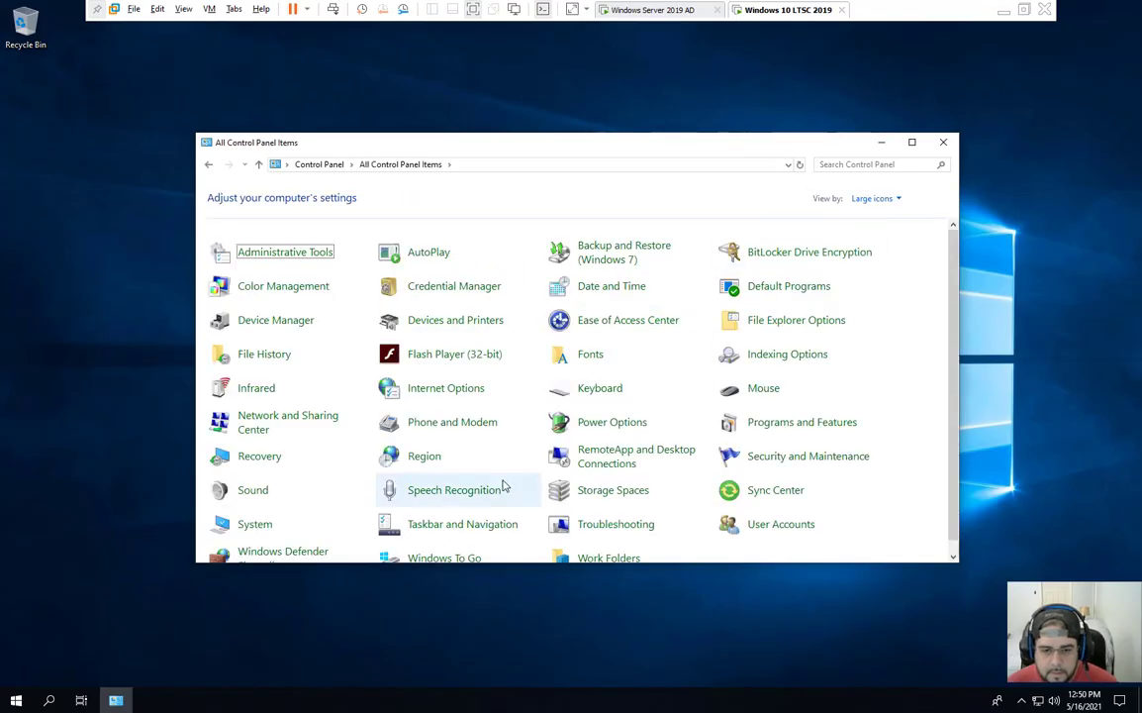
# Step: Check System shows WIN10-DT01 in madiablo.com, then switch to the server and exit VMware full screen
pyautogui.scroll(-1, 502, 484)
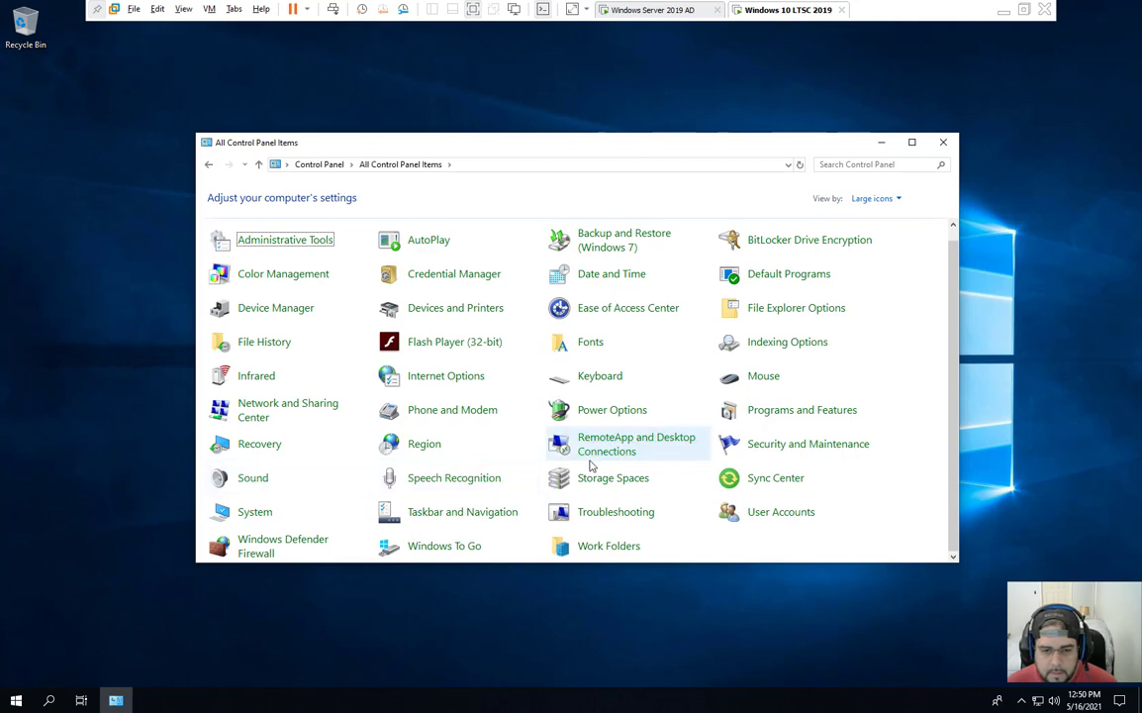
pyautogui.click(247, 511)
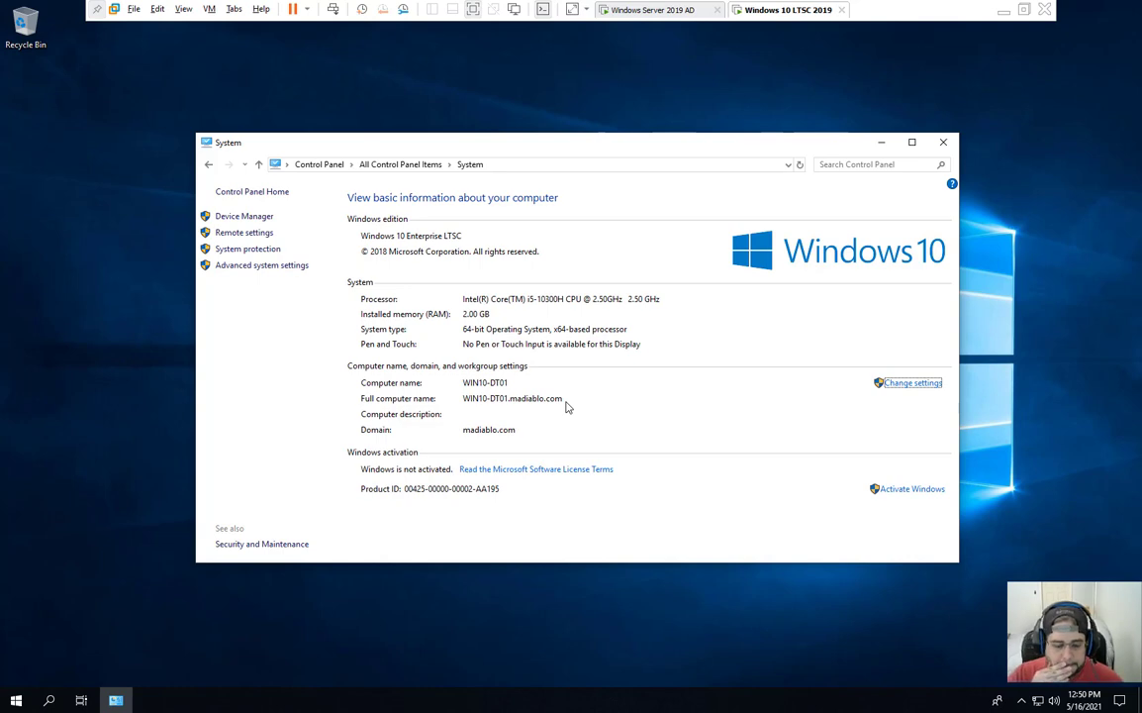
pyautogui.click(611, 10)
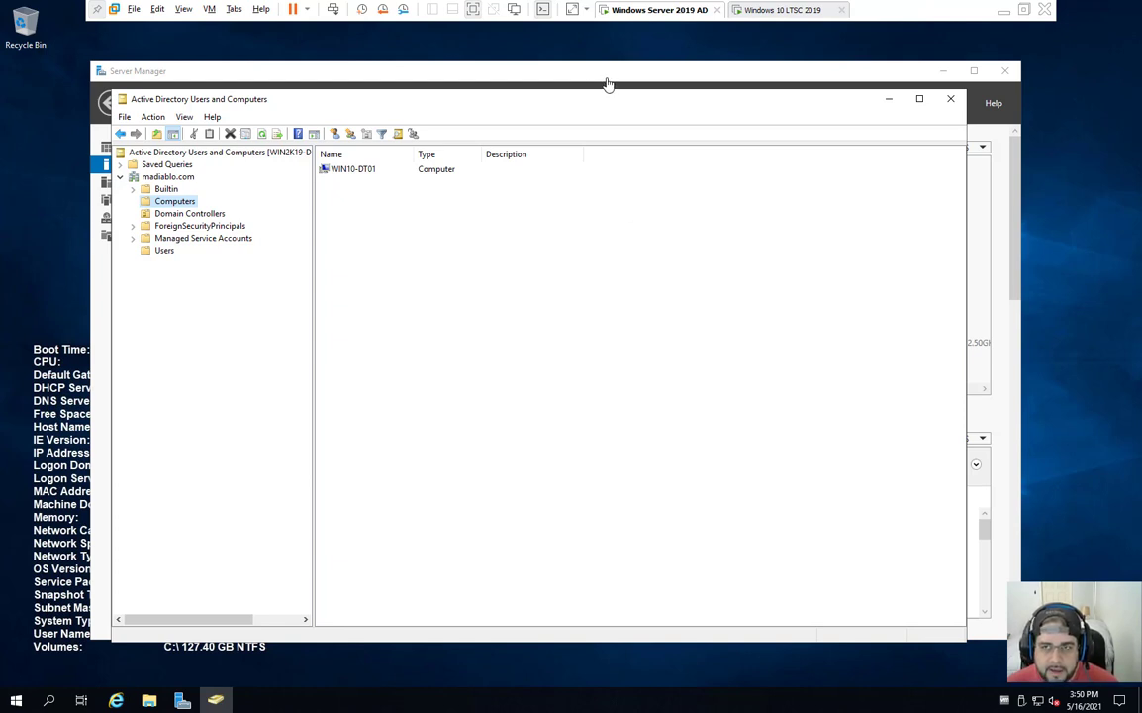
pyautogui.hotkey('ctrl', 'alt', 'Return')
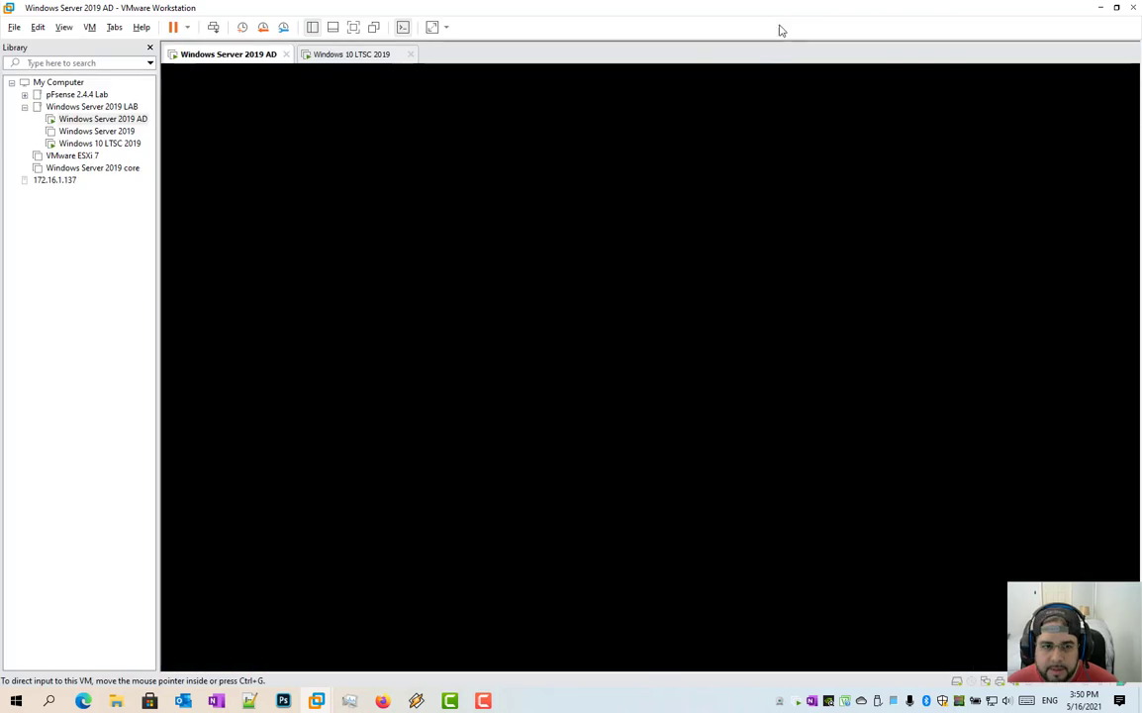
# Step: Return VMware to full screen on the Windows 10 VM and centre the System window
pyautogui.click(354, 29)
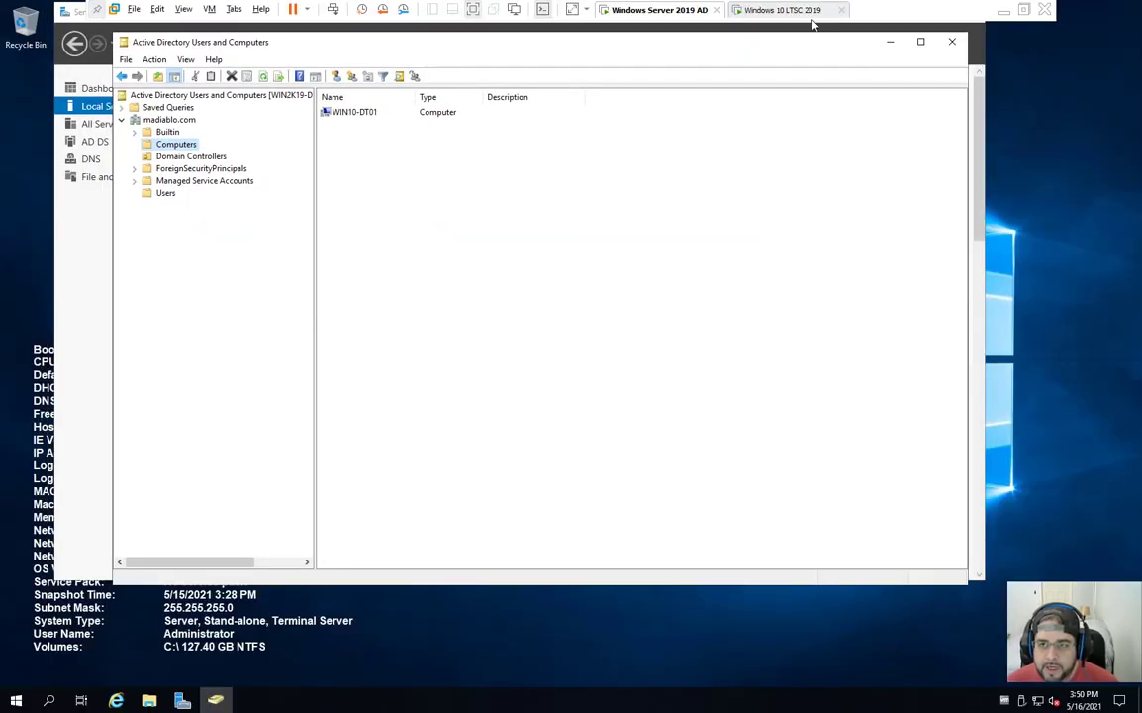
pyautogui.click(744, 11)
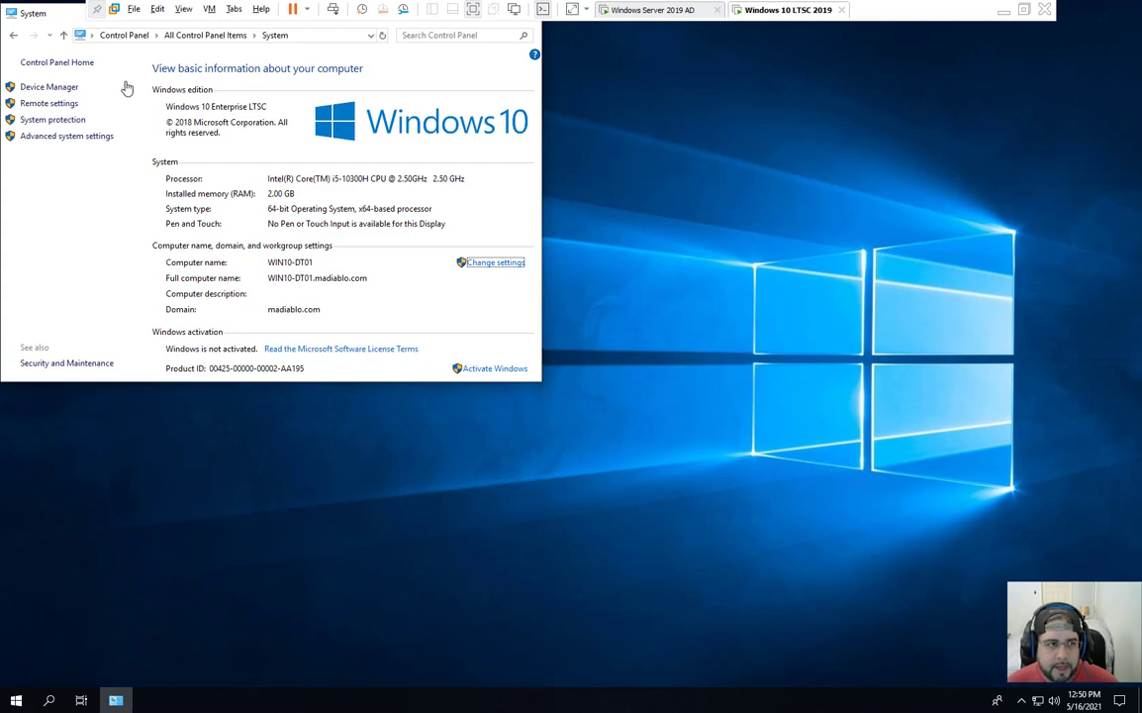
pyautogui.press('Num_Lock')
pyautogui.moveTo(55, 17); pyautogui.dragTo(456, 219)
# Step: Launch Internet Explorer from Windows Accessories and accept the recommended security and compatibility settings
pyautogui.click(16, 700)
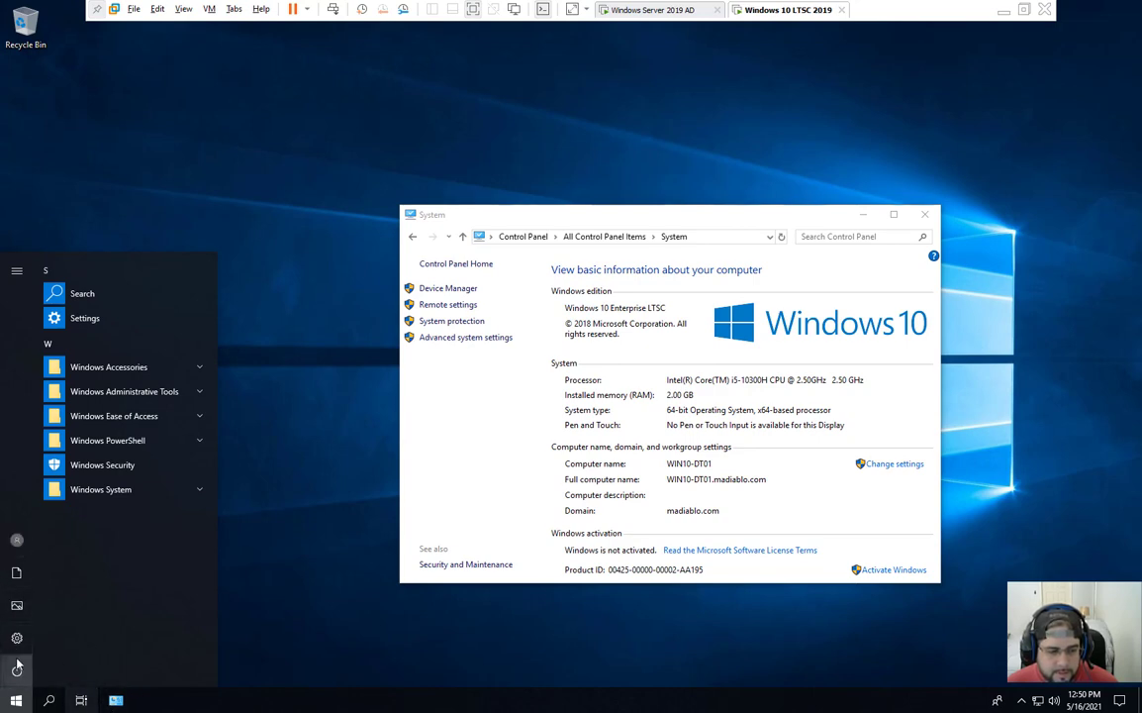
pyautogui.click(115, 370)
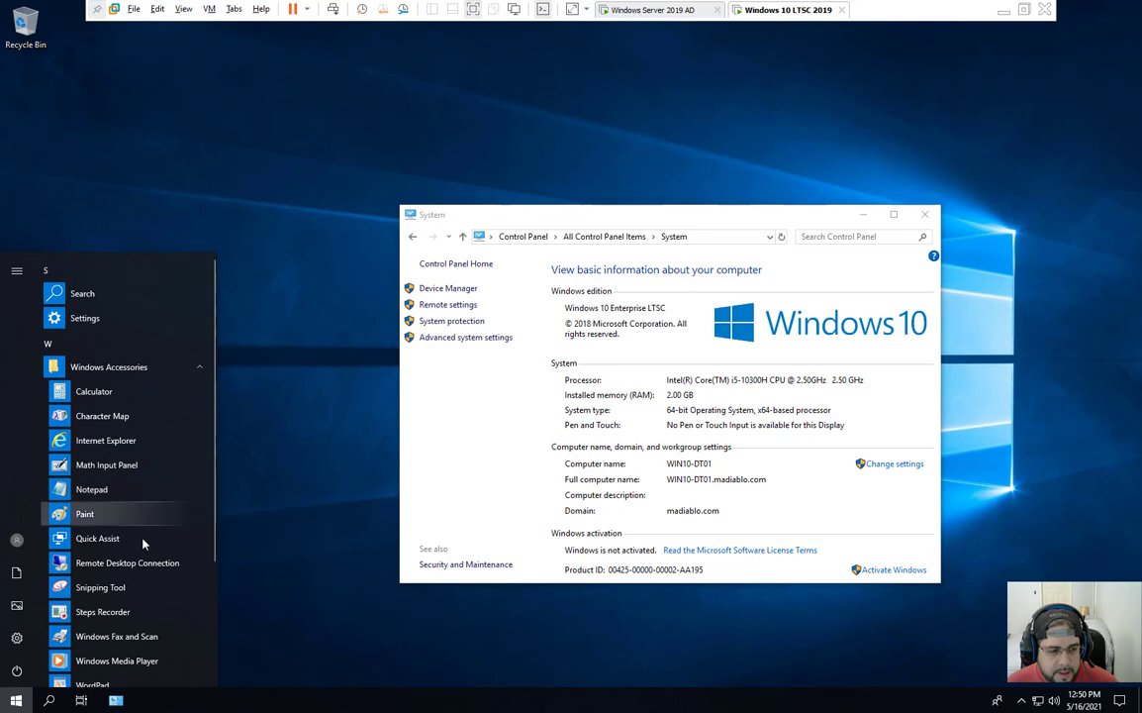
pyautogui.click(134, 442)
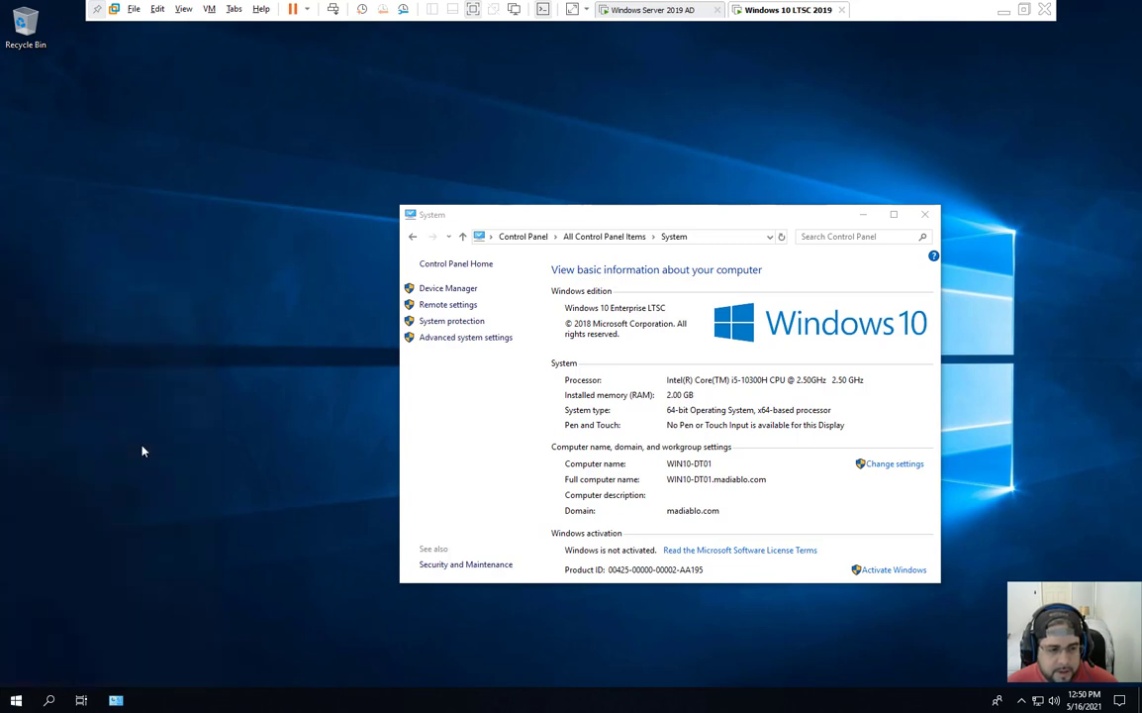
pyautogui.moveTo(284, 52); pyautogui.dragTo(354, 84)
pyautogui.click(357, 95)
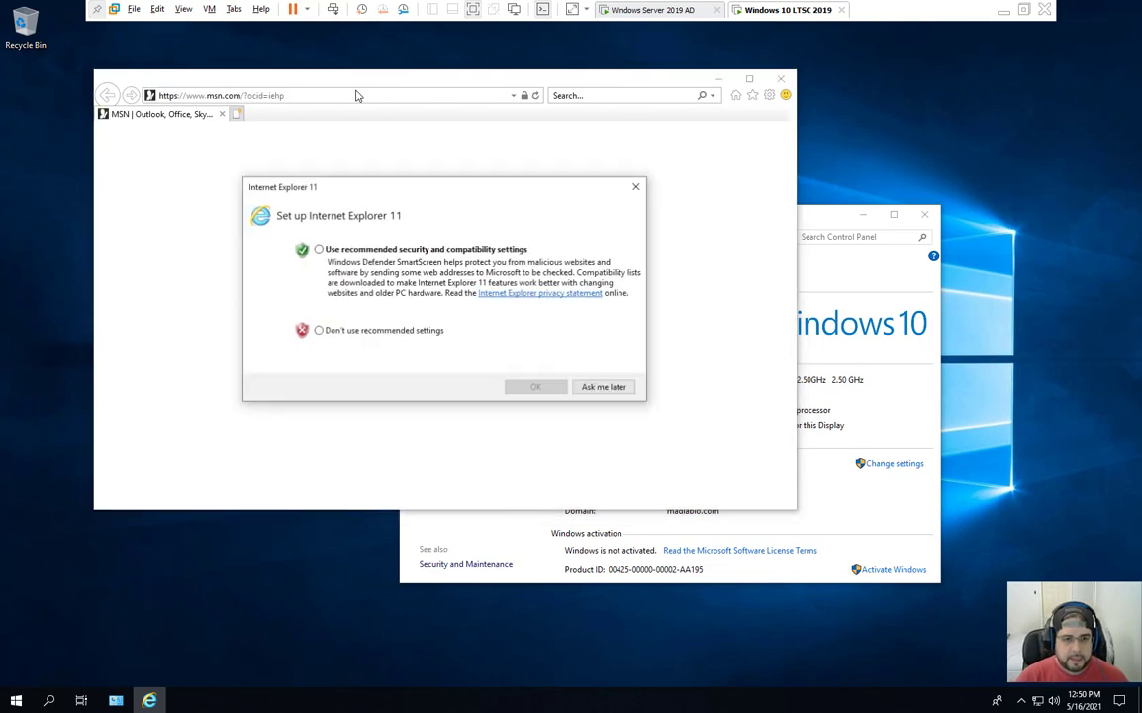
pyautogui.click(317, 249)
pyautogui.click(536, 387)
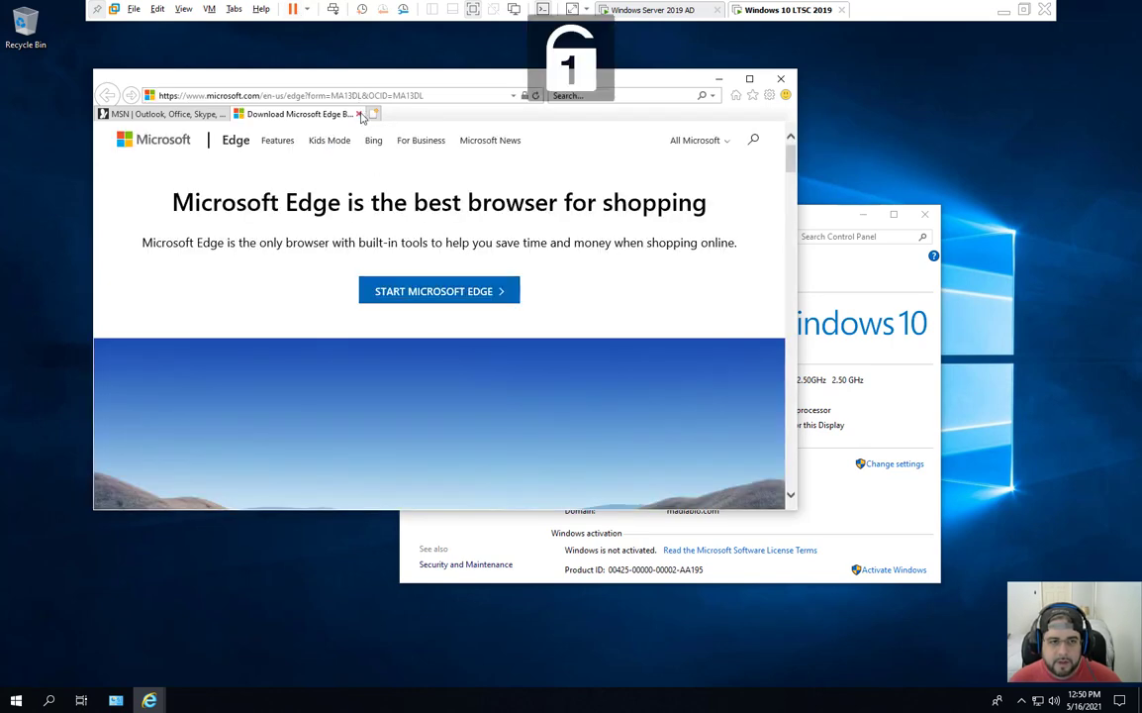
# Step: Close the Download Microsoft Edge tab so MSN shows, then go back to the server VM
pyautogui.click(362, 117)
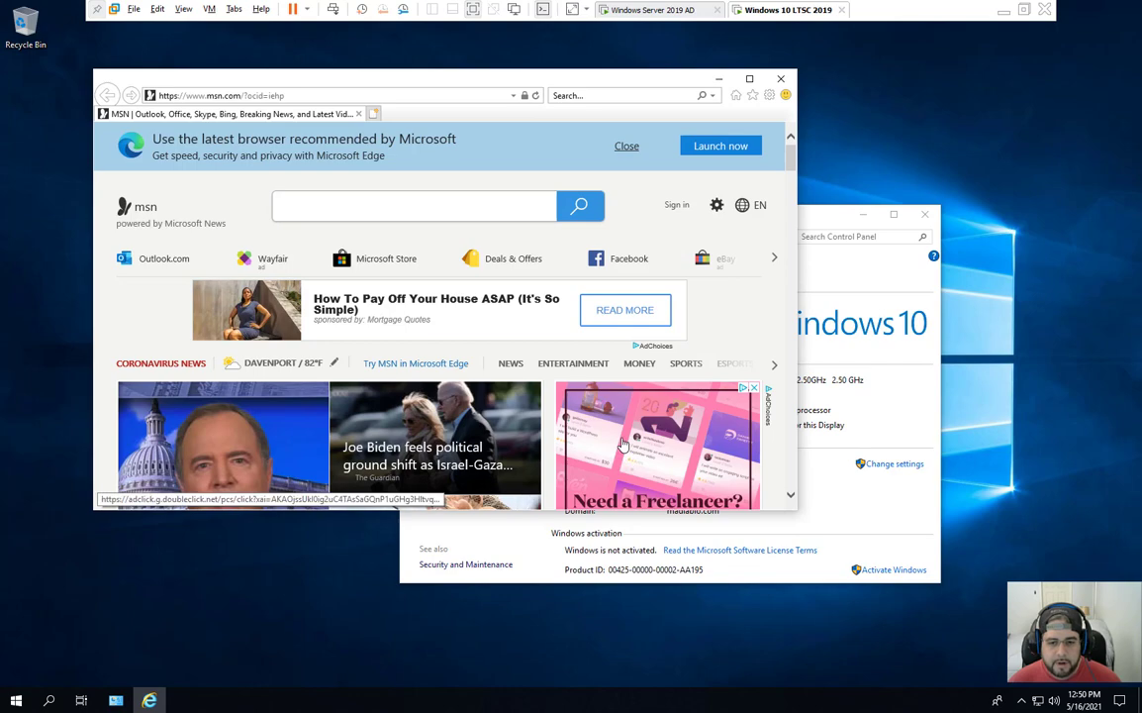
pyautogui.scroll(-5, 624, 445)
pyautogui.scroll(5, 431, 257)
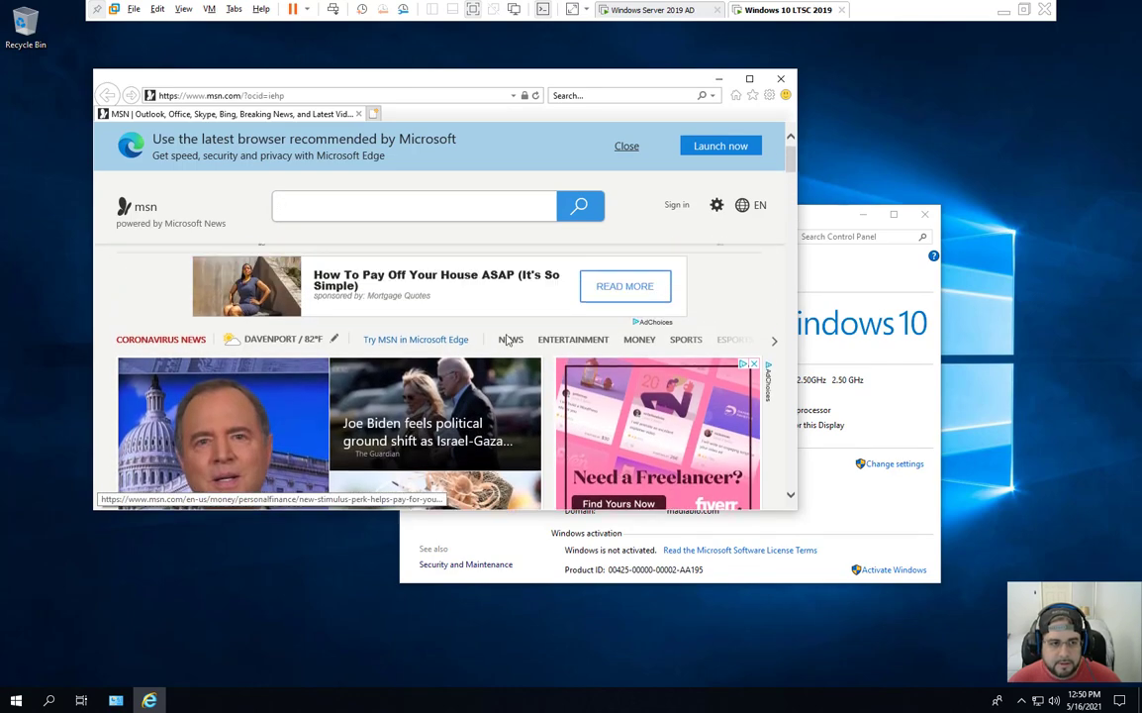
pyautogui.click(353, 99)
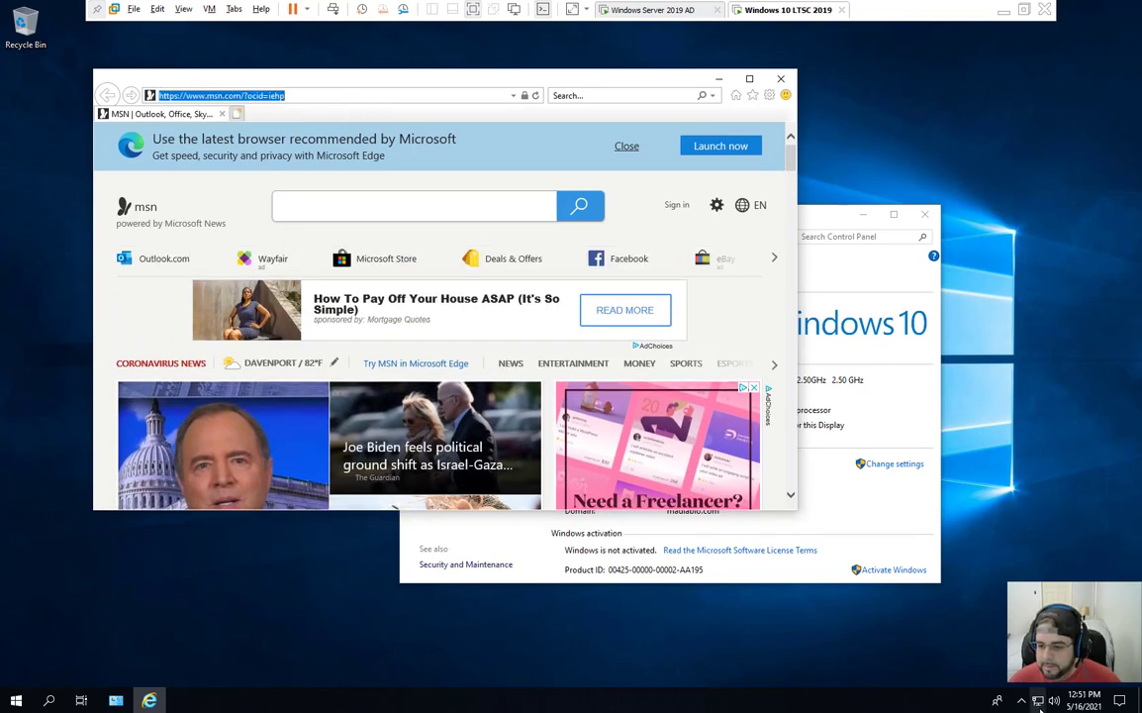
pyautogui.click(857, 528)
pyautogui.click(655, 9)
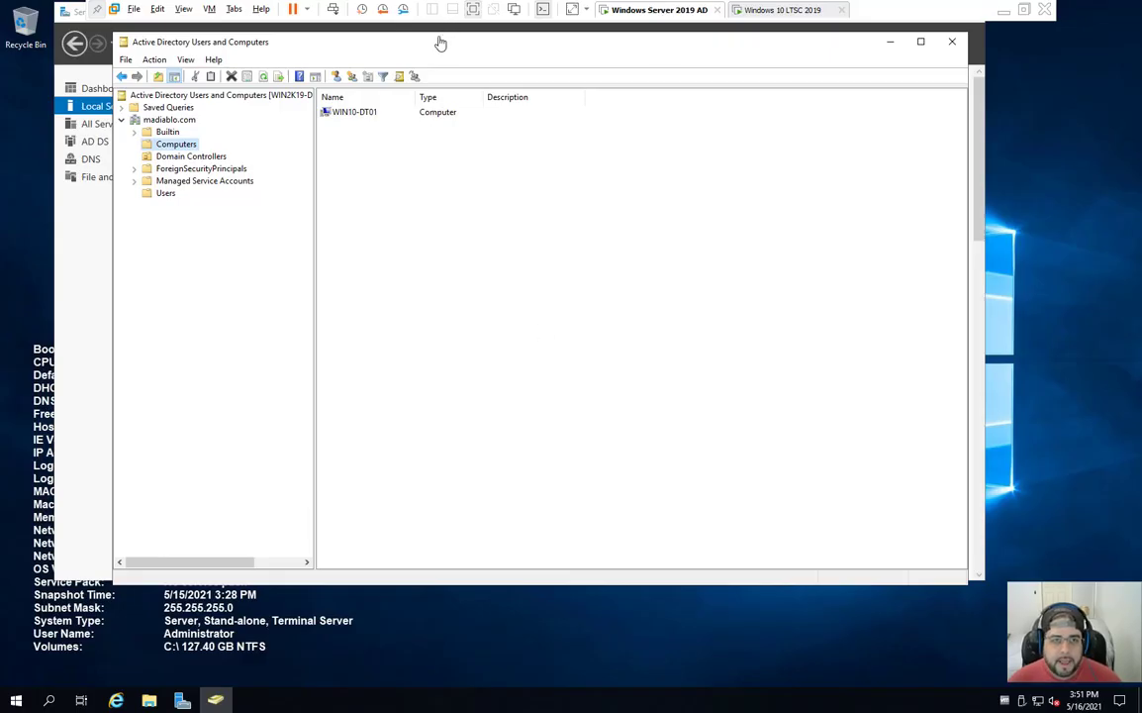
# Step: Move ADUC aside and bring Server Manager's Local Server page for WIN2K19-DC01 to the front
pyautogui.moveTo(439, 36); pyautogui.dragTo(441, 161)
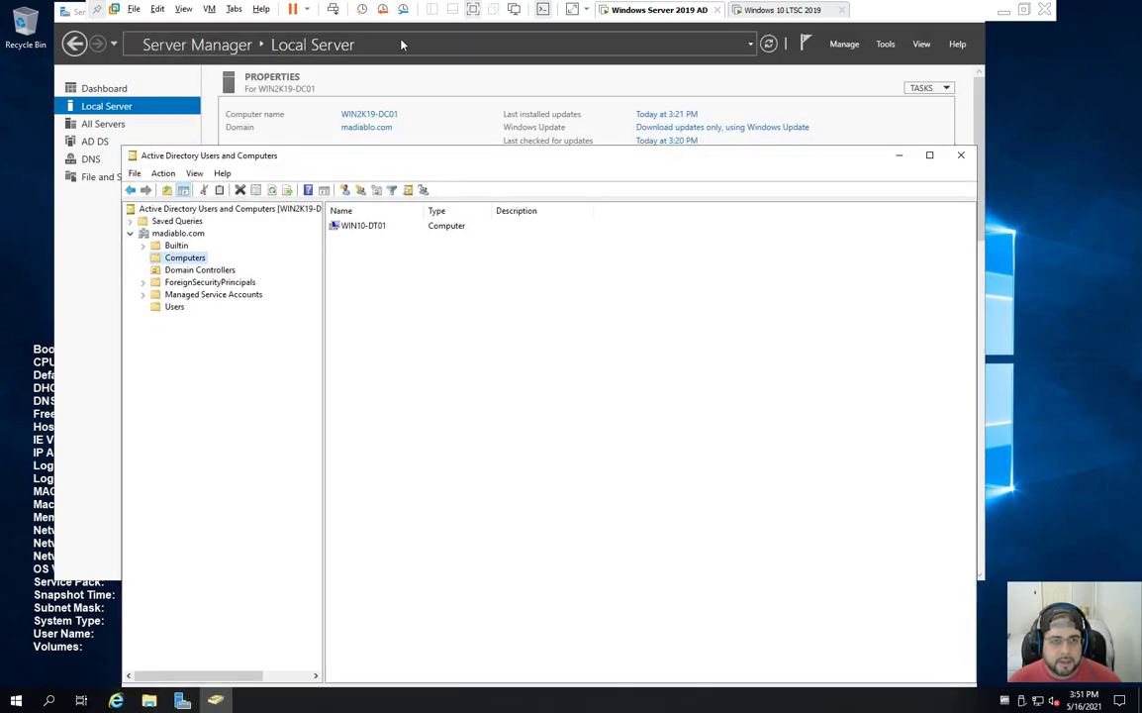
pyautogui.click(361, 35)
pyautogui.click(315, 44)
pyautogui.click(589, 81)
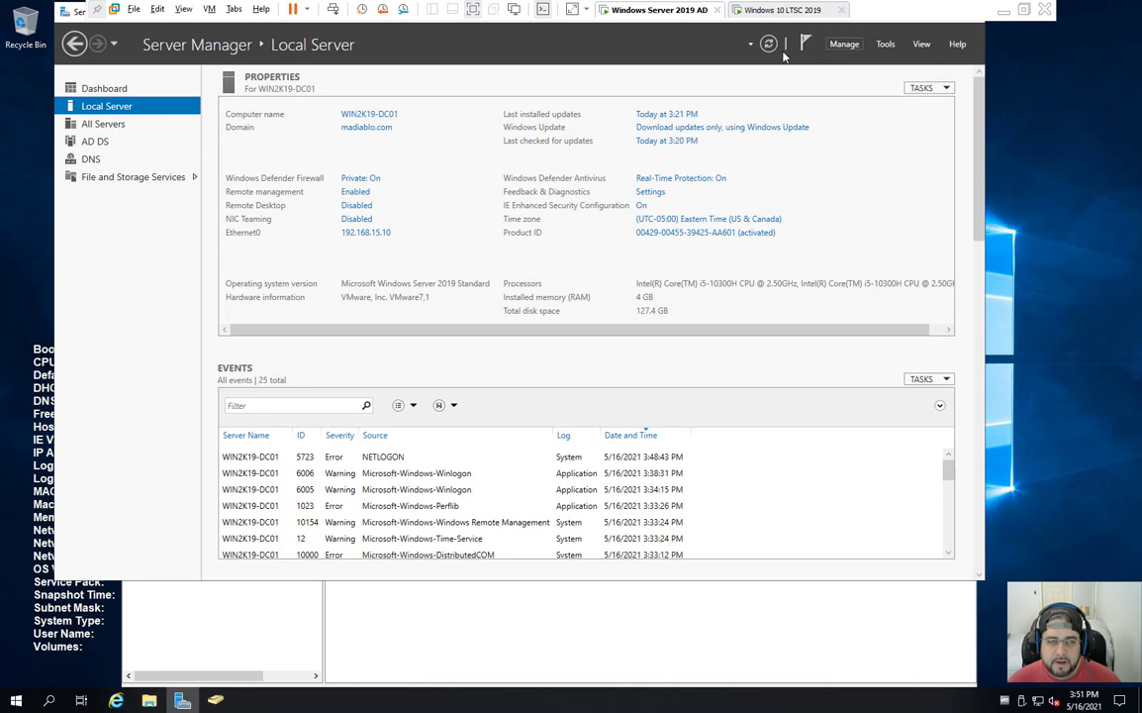
pyautogui.click(65, 10)
pyautogui.click(79, 41)
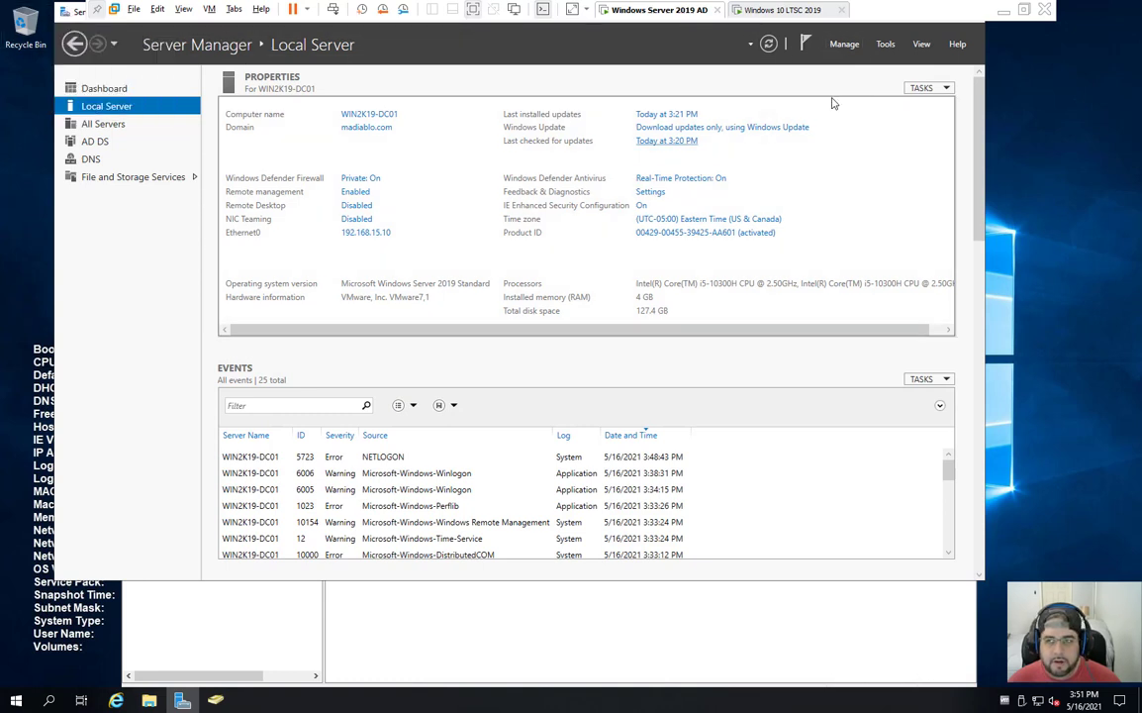